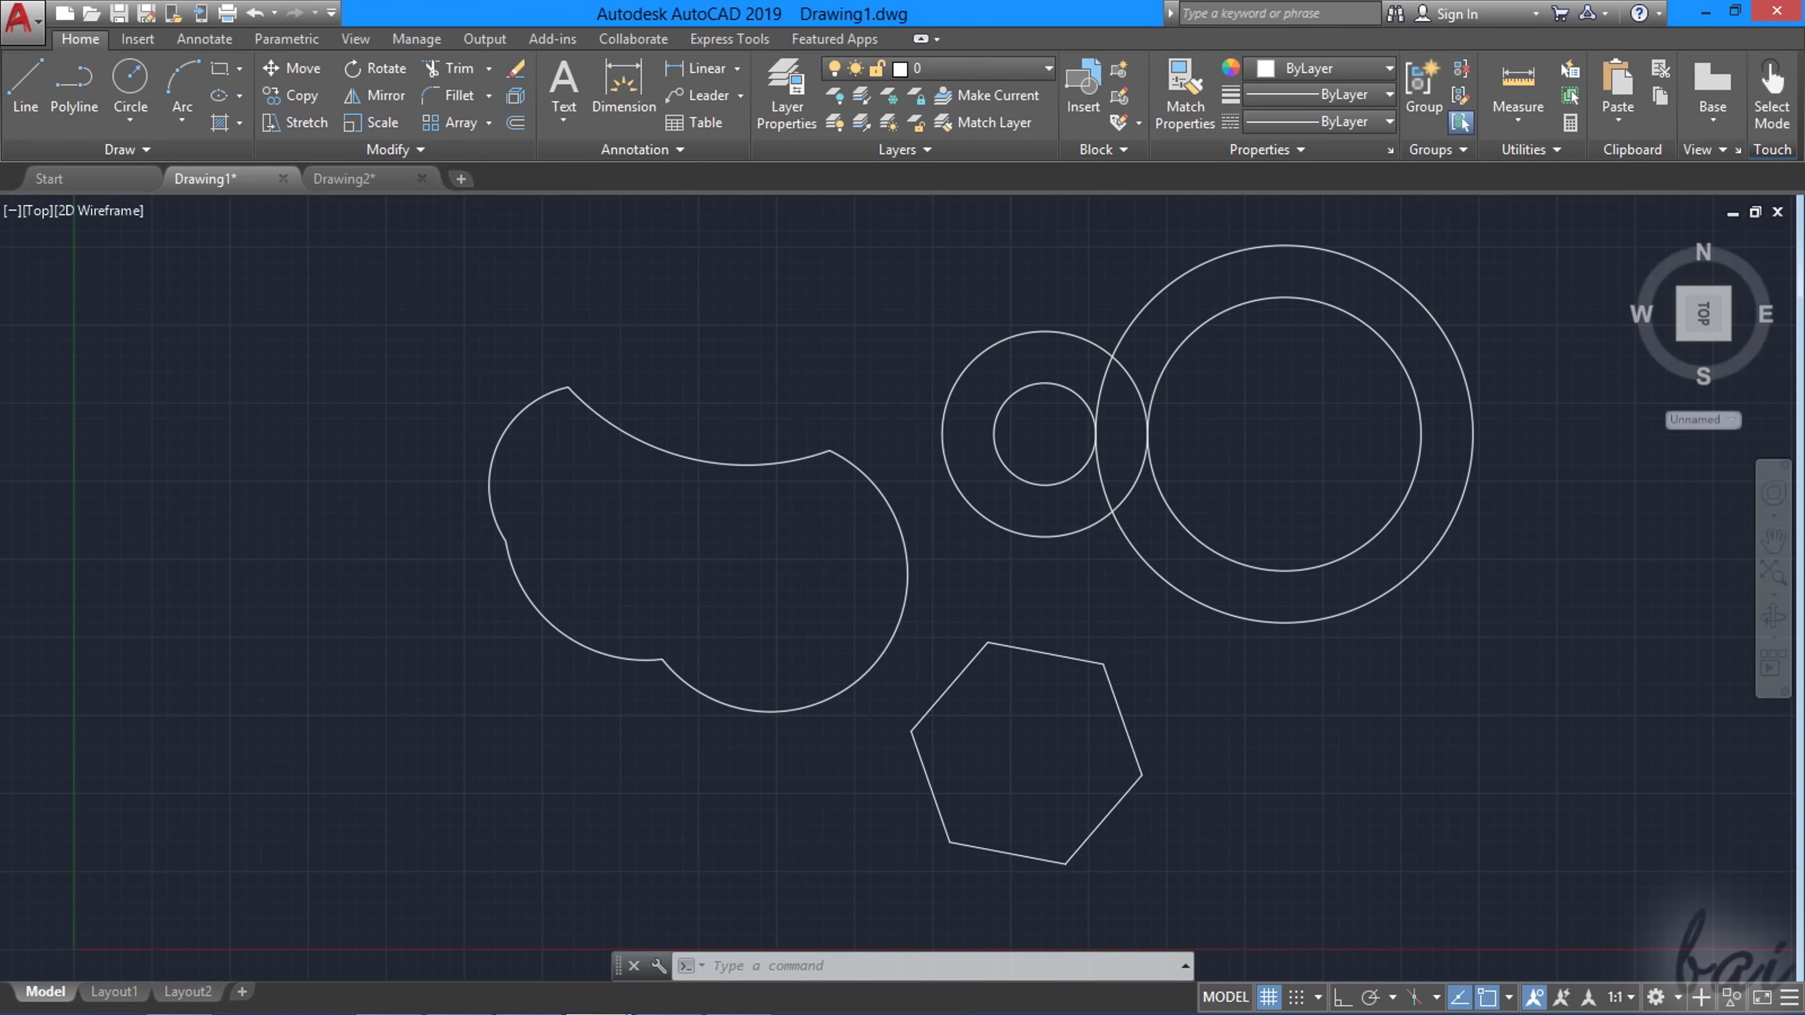
- Examine the 2D shapes in Drawing1 at several zoom levels
scroll(737, 576, "down", 5)
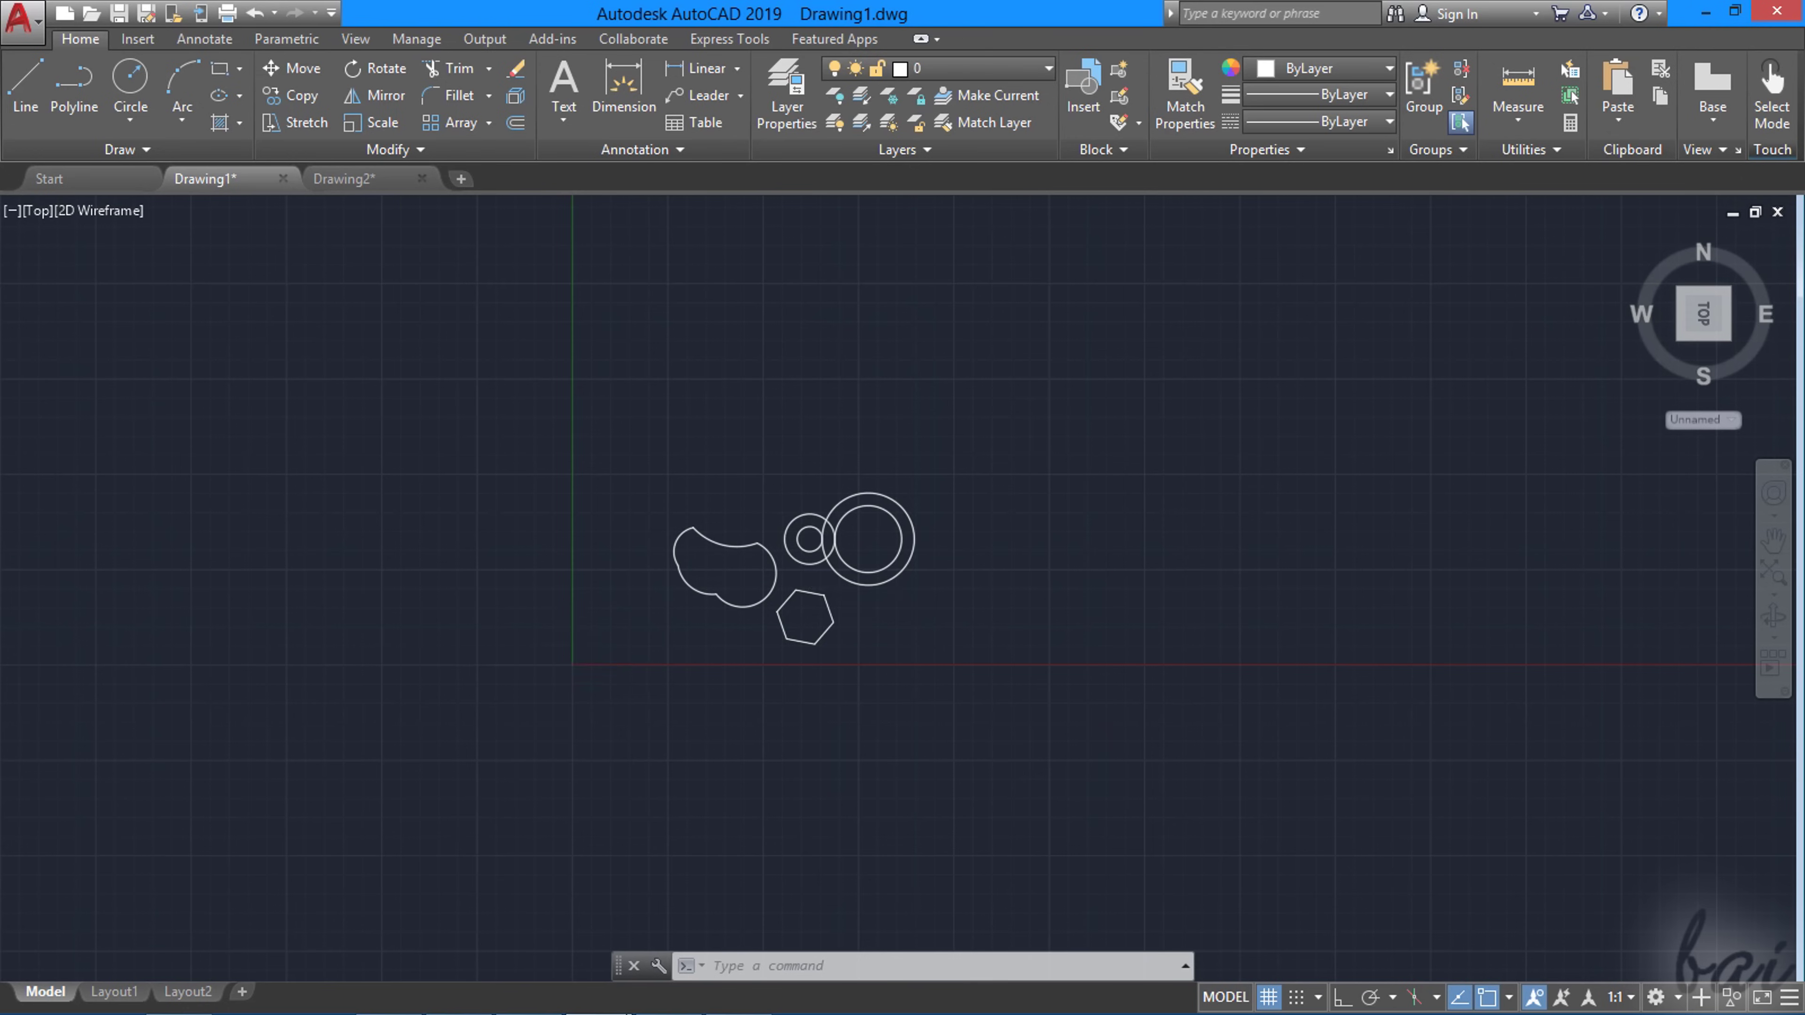
scroll(817, 582, "up", 4)
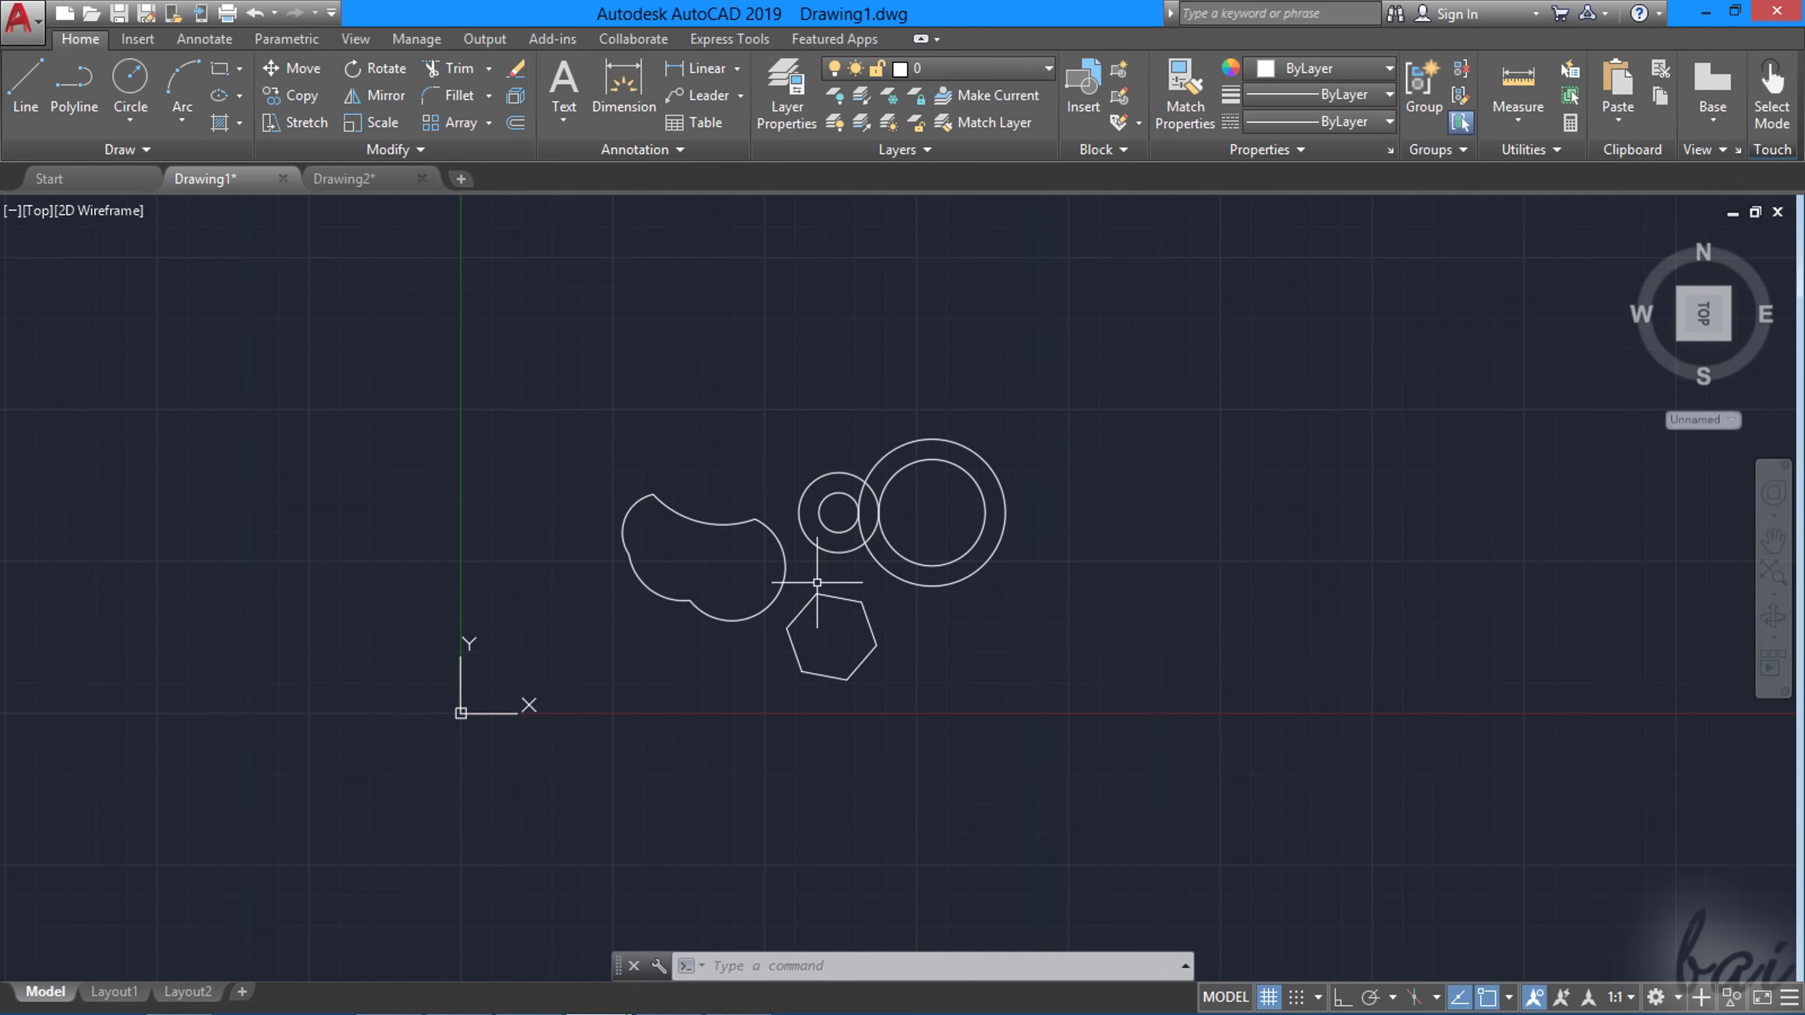
scroll(815, 582, "up", 2)
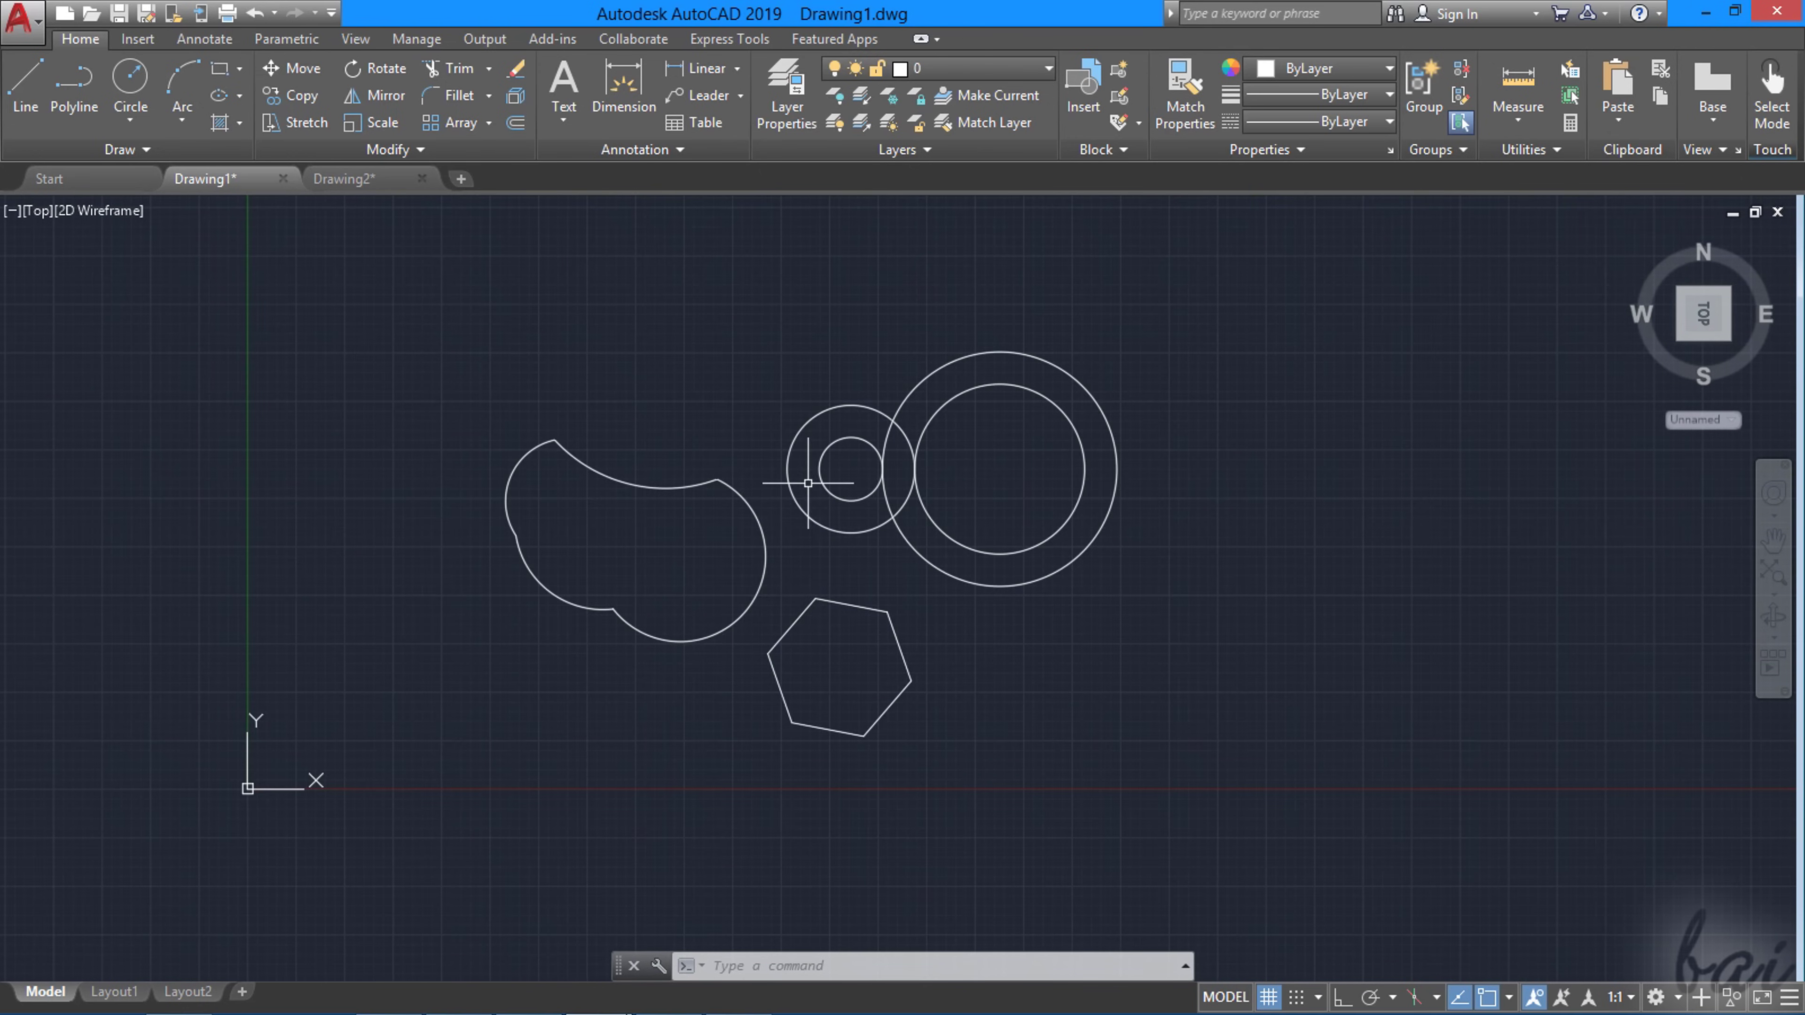
scroll(808, 483, "up", 2)
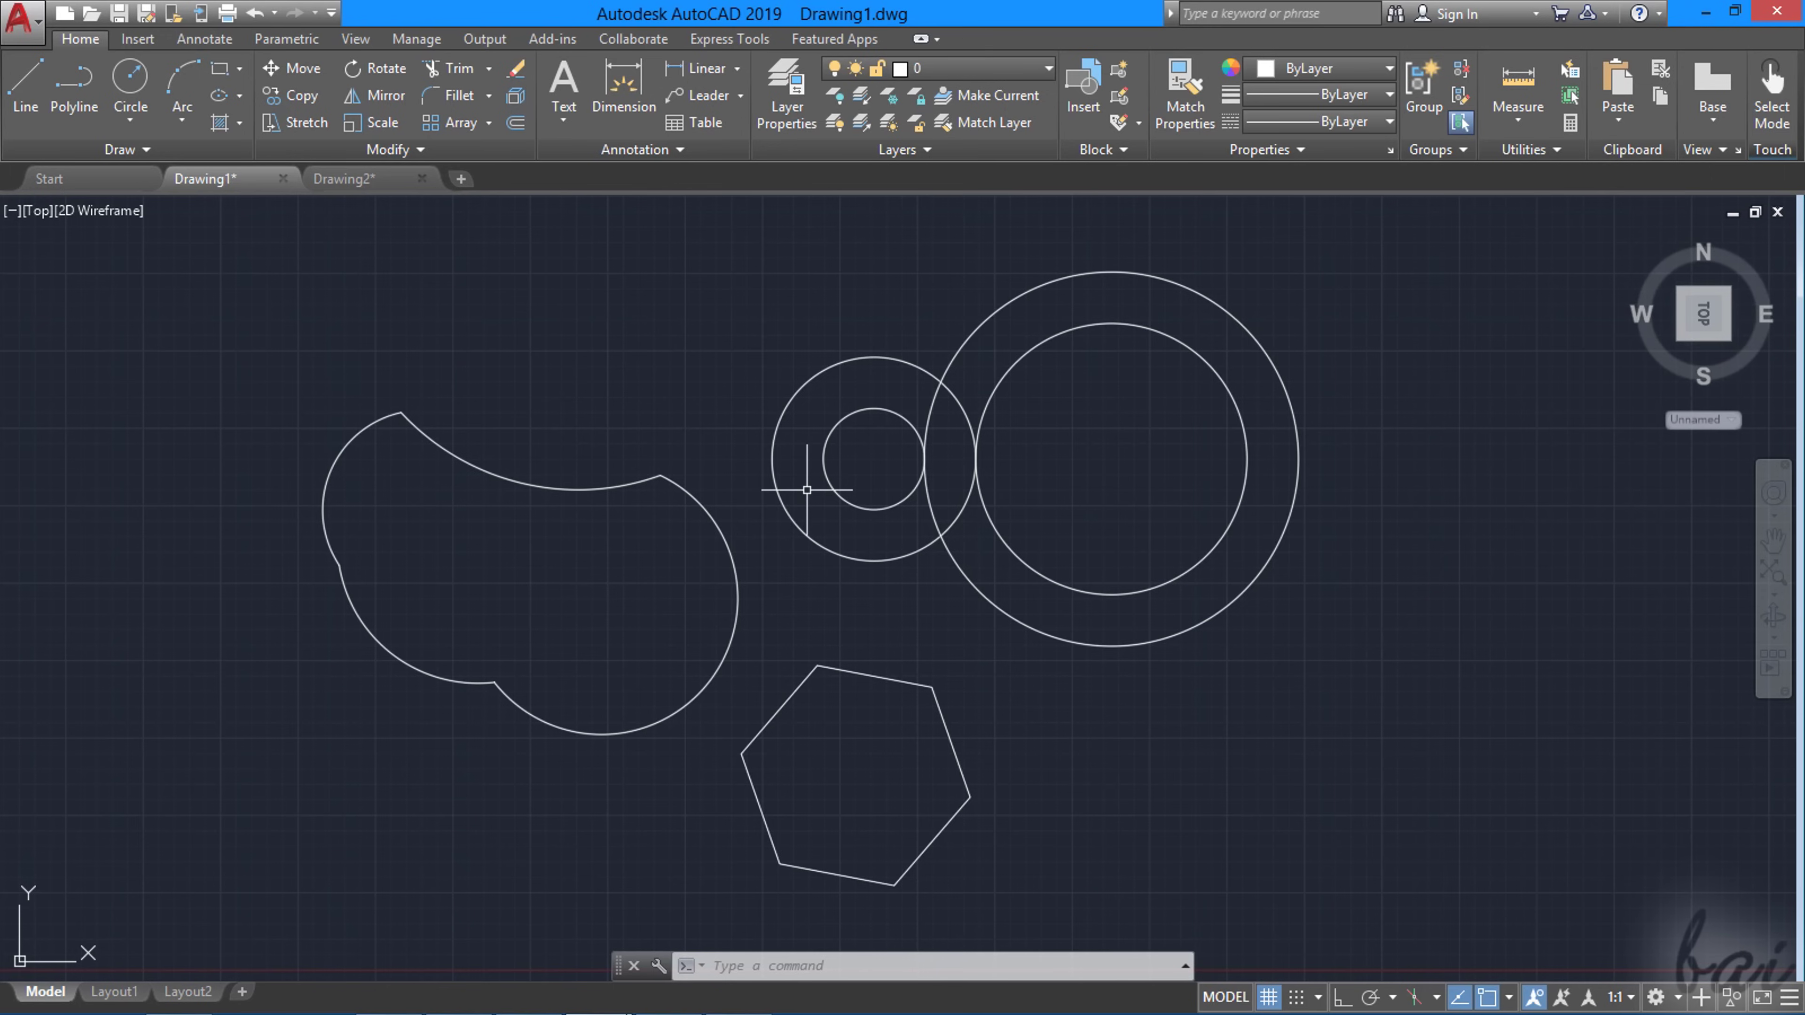
scroll(739, 559, "up", 6)
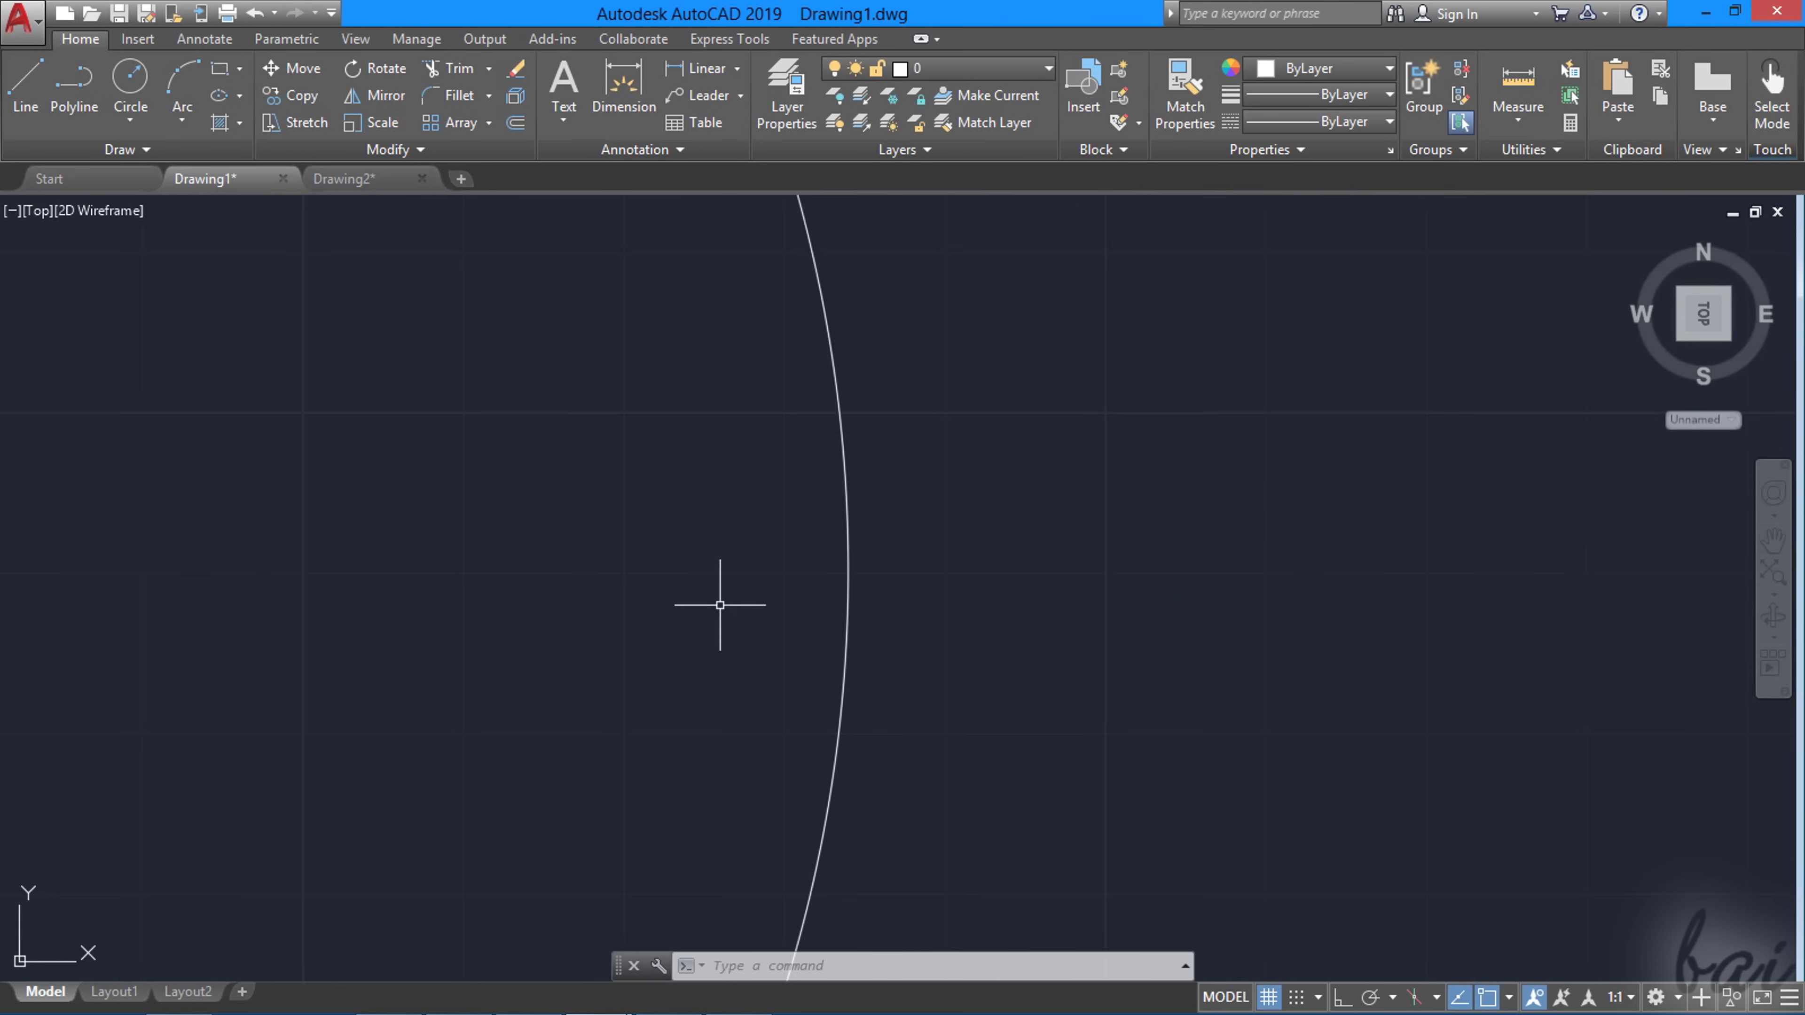
scroll(719, 605, "down", 8)
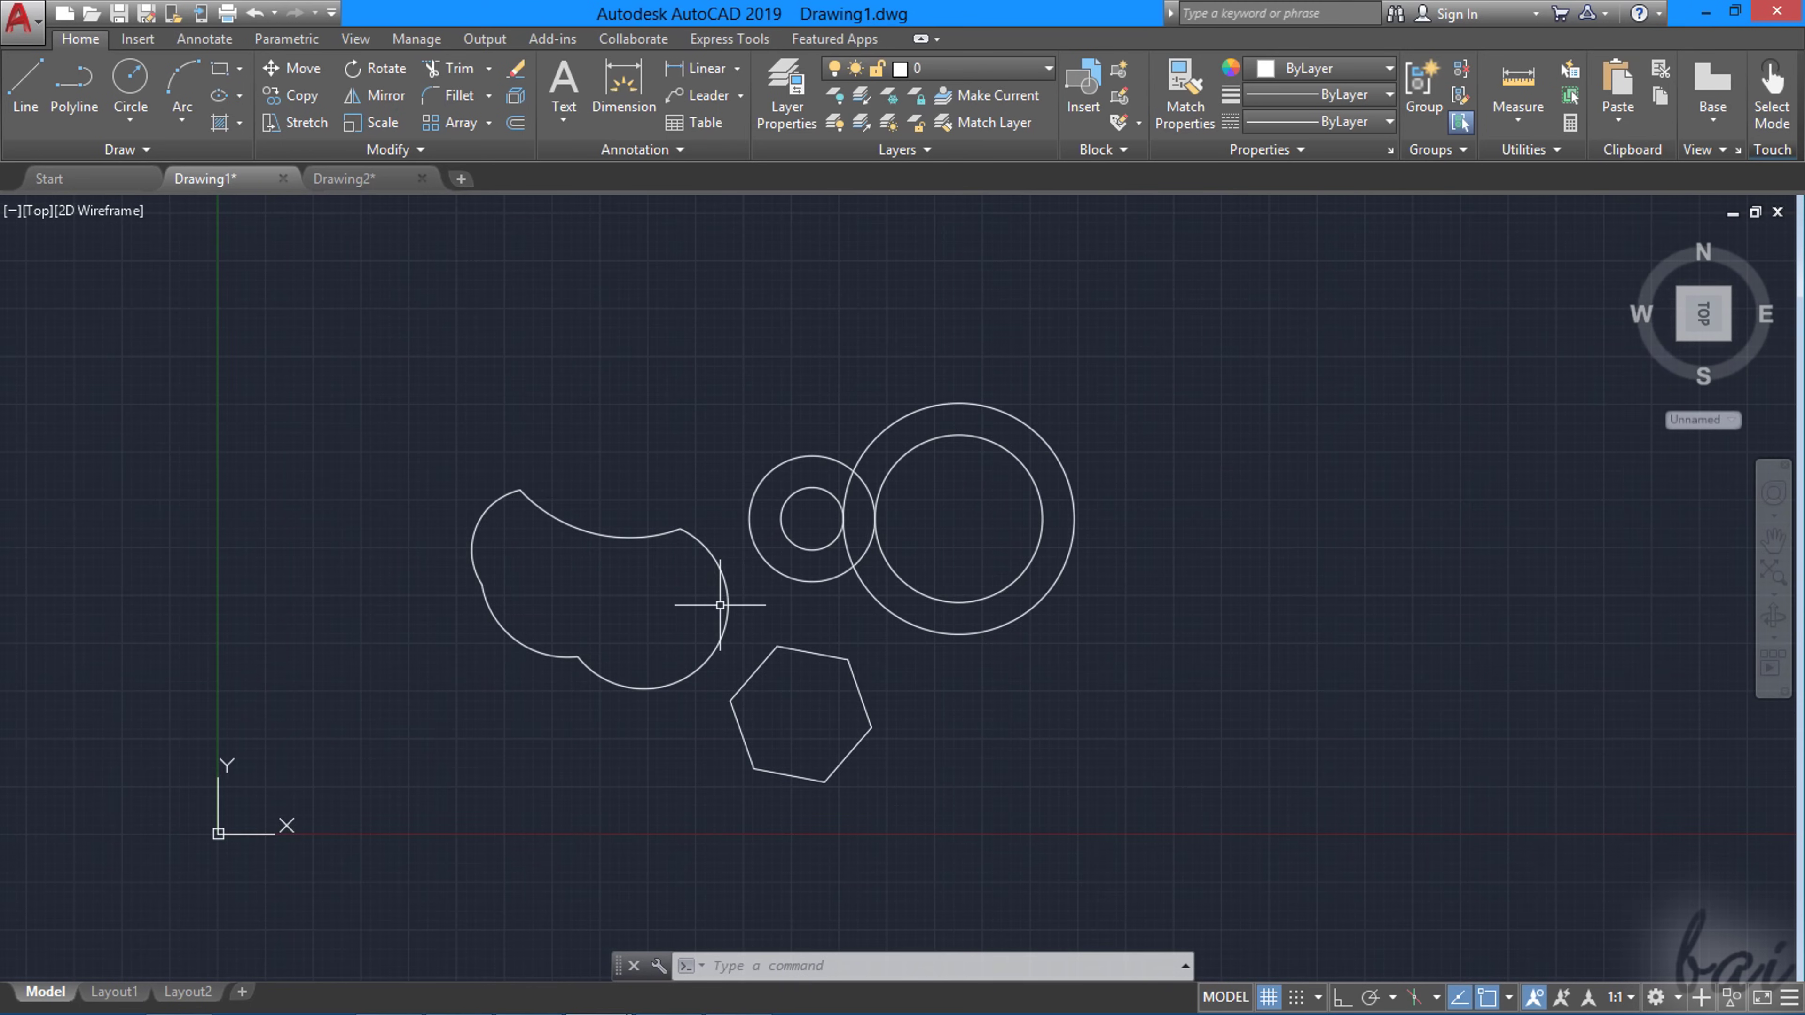
scroll(655, 616, "up", 2)
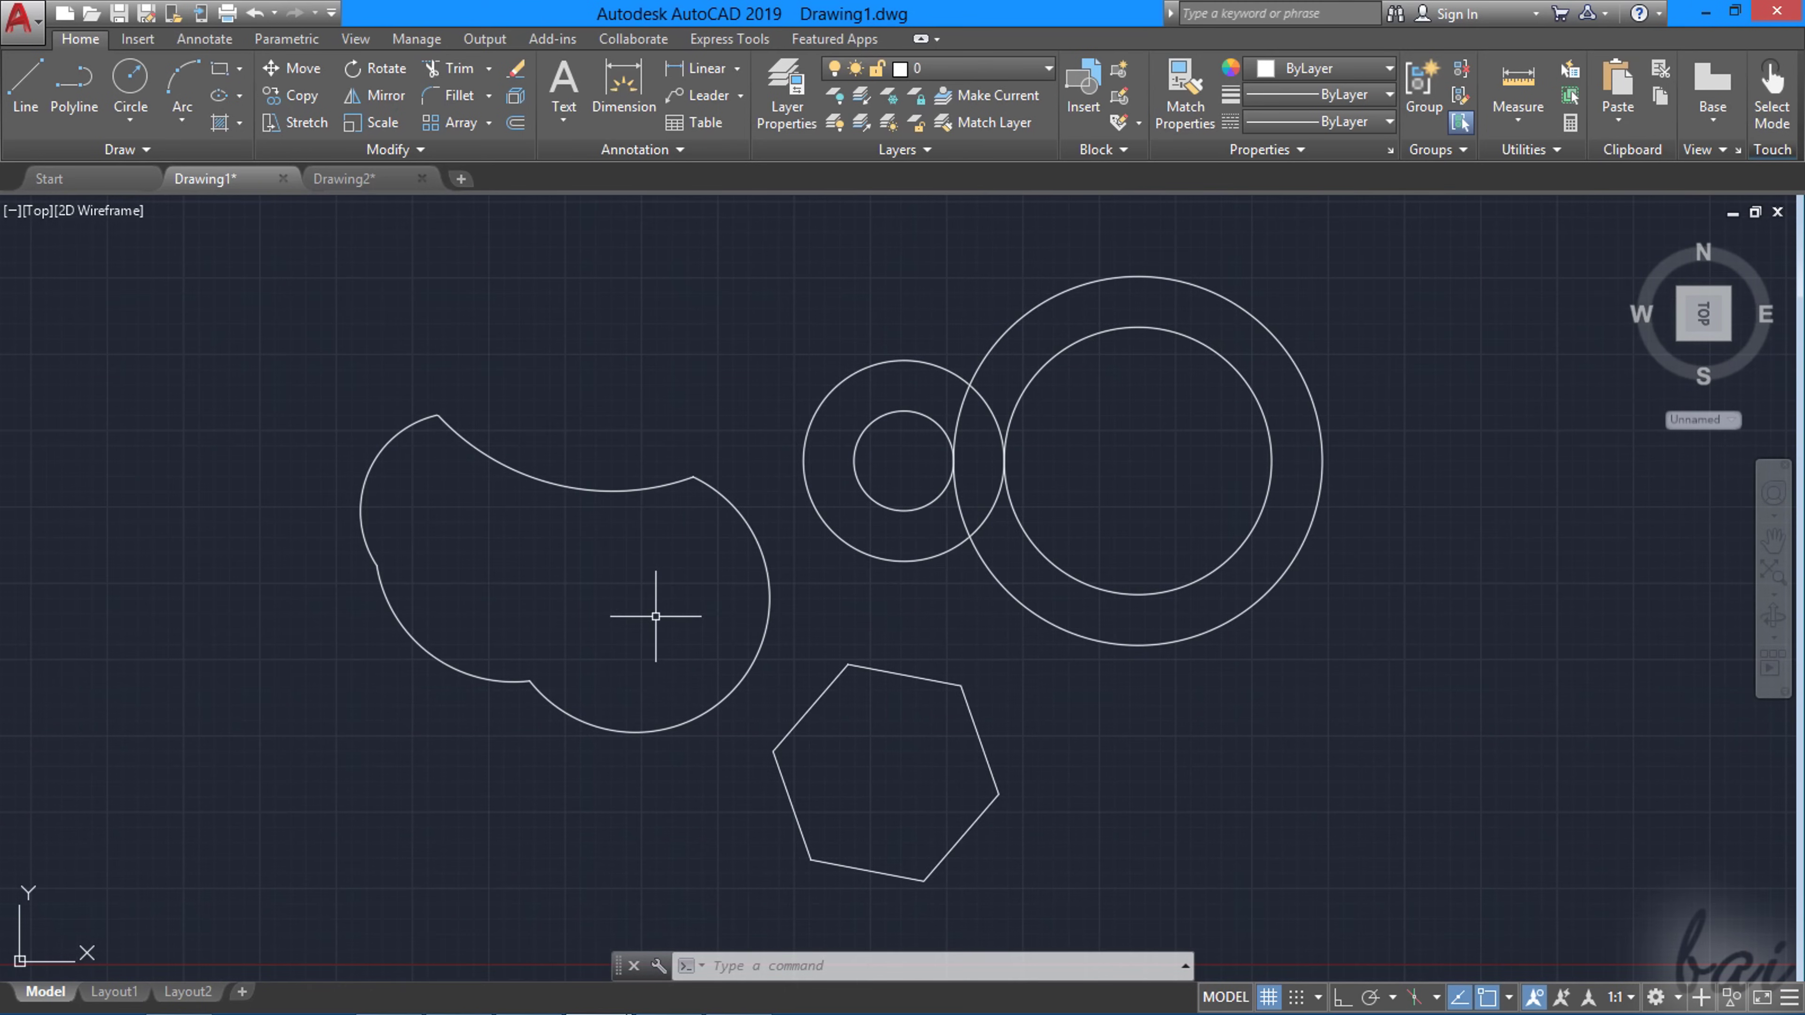
- Switch to Drawing2 and examine its 3D solids by zooming and orbiting the view
left_click(383, 178)
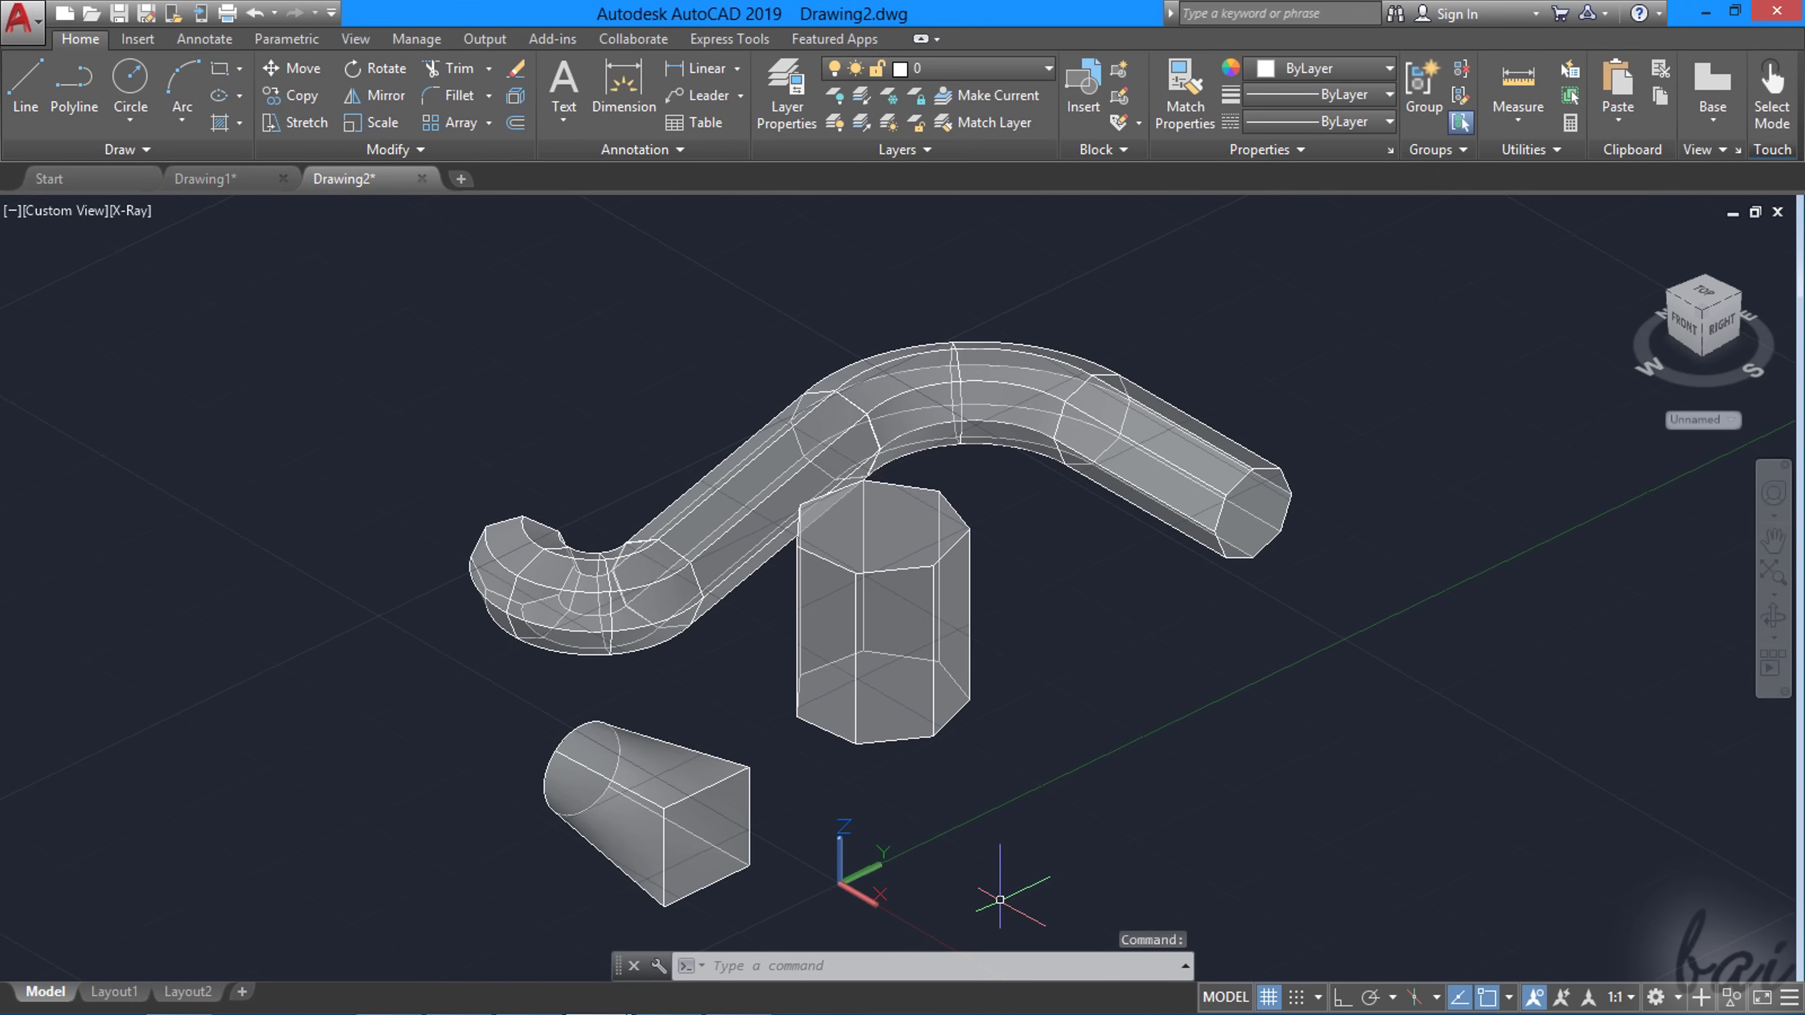
scroll(999, 899, "up", 2)
scroll(1000, 890, "down", 2)
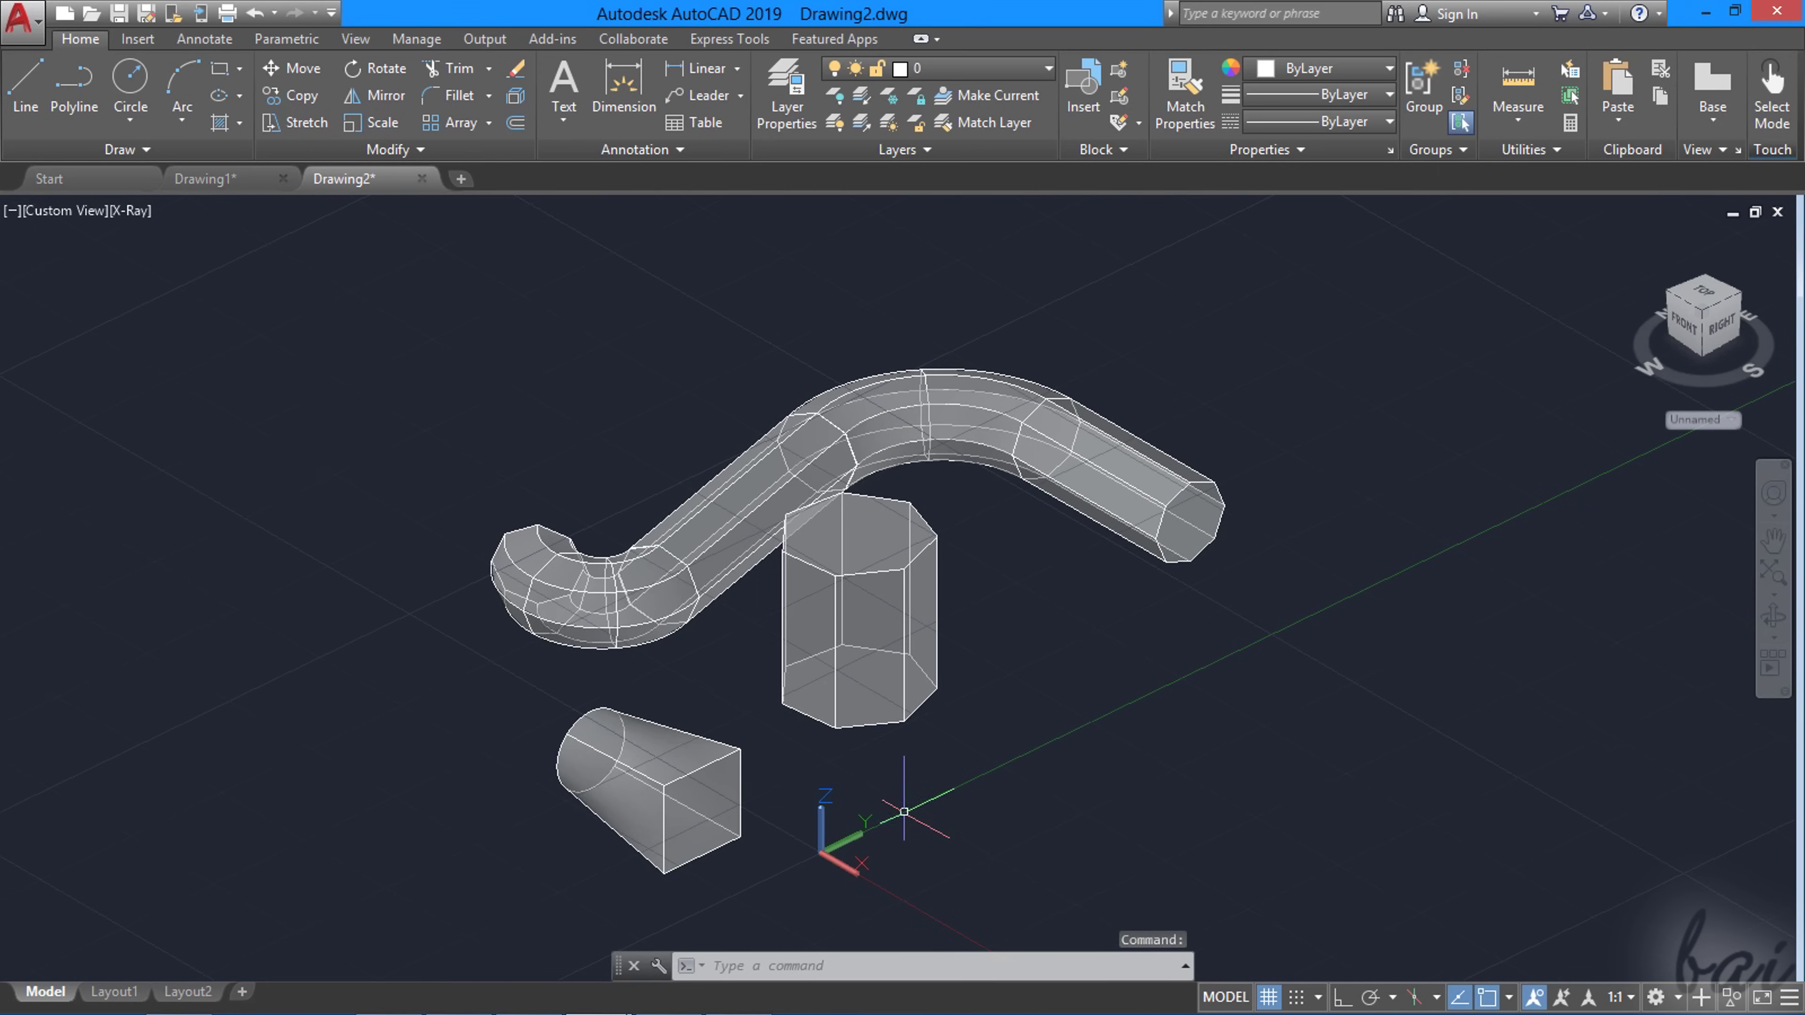
left_click(1774, 619)
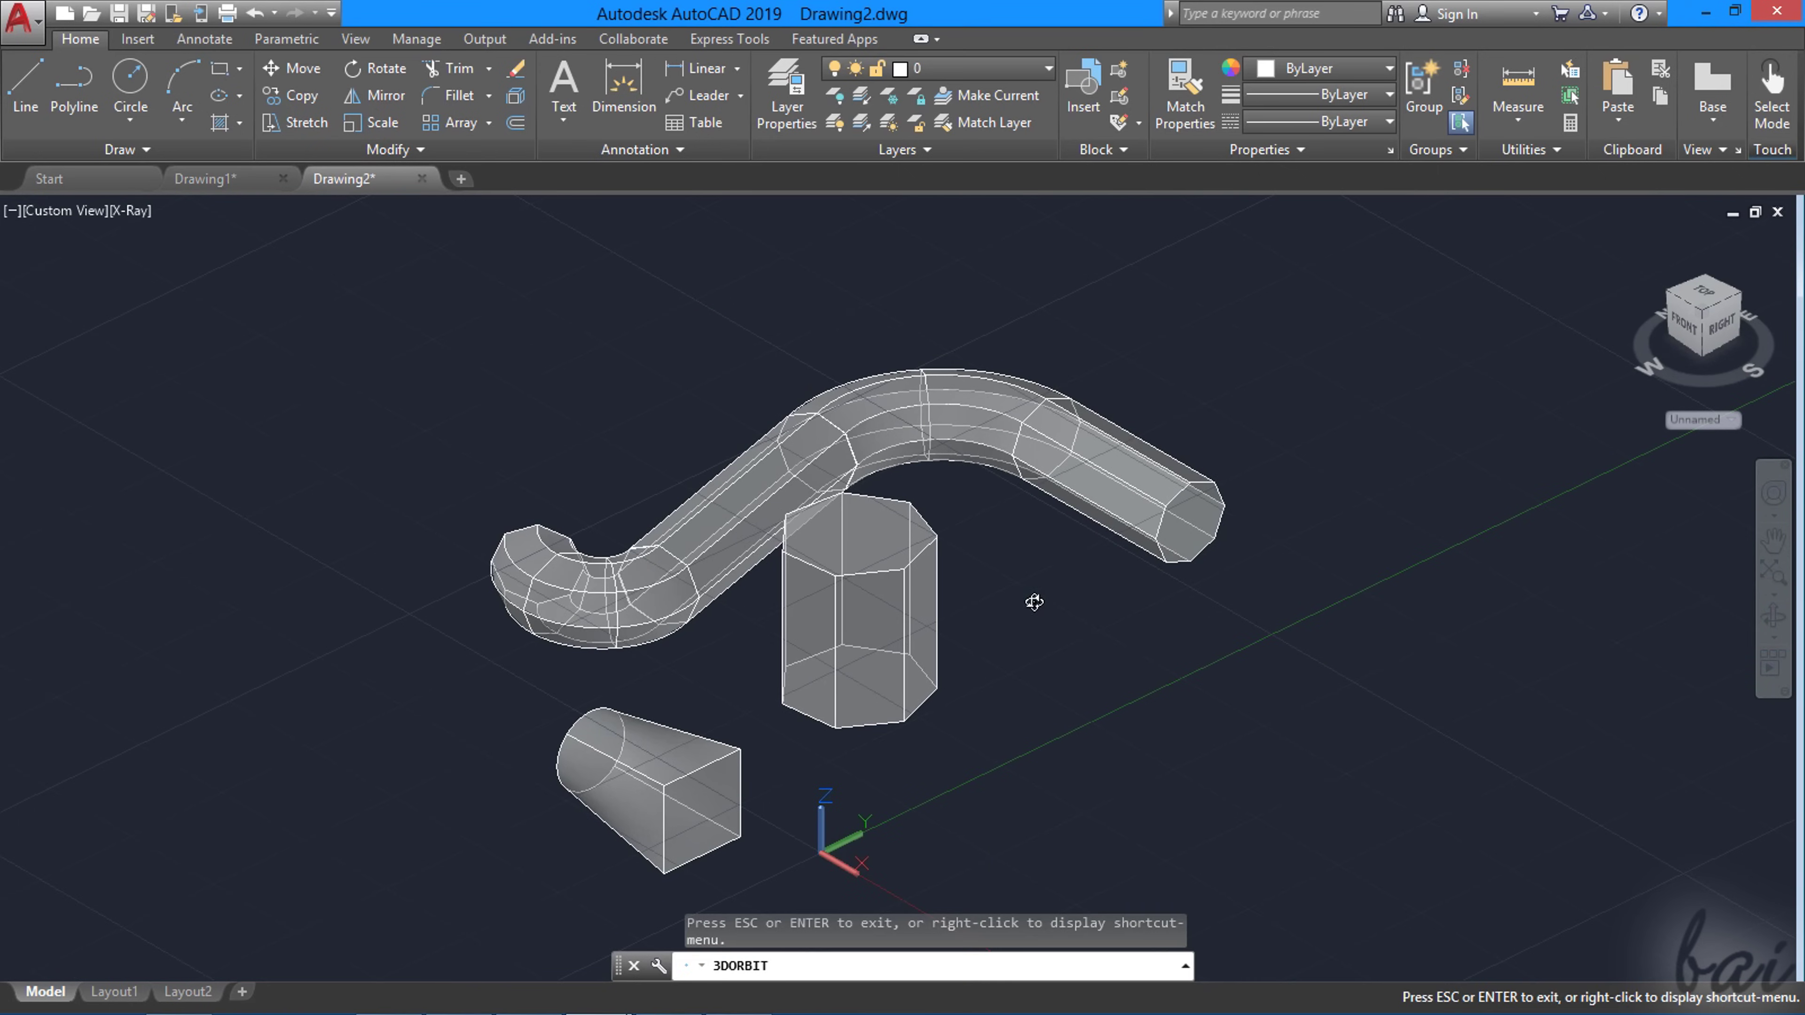
mouse_move(972, 628)
left_mouse_down()
mouse_move(943, 673)
mouse_move(890, 693)
mouse_move(886, 742)
mouse_move(1001, 784)
mouse_move(1156, 697)
mouse_move(1249, 613)
mouse_move(1451, 545)
mouse_move(1414, 511)
mouse_move(1139, 471)
mouse_move(963, 471)
mouse_move(975, 625)
left_mouse_up()
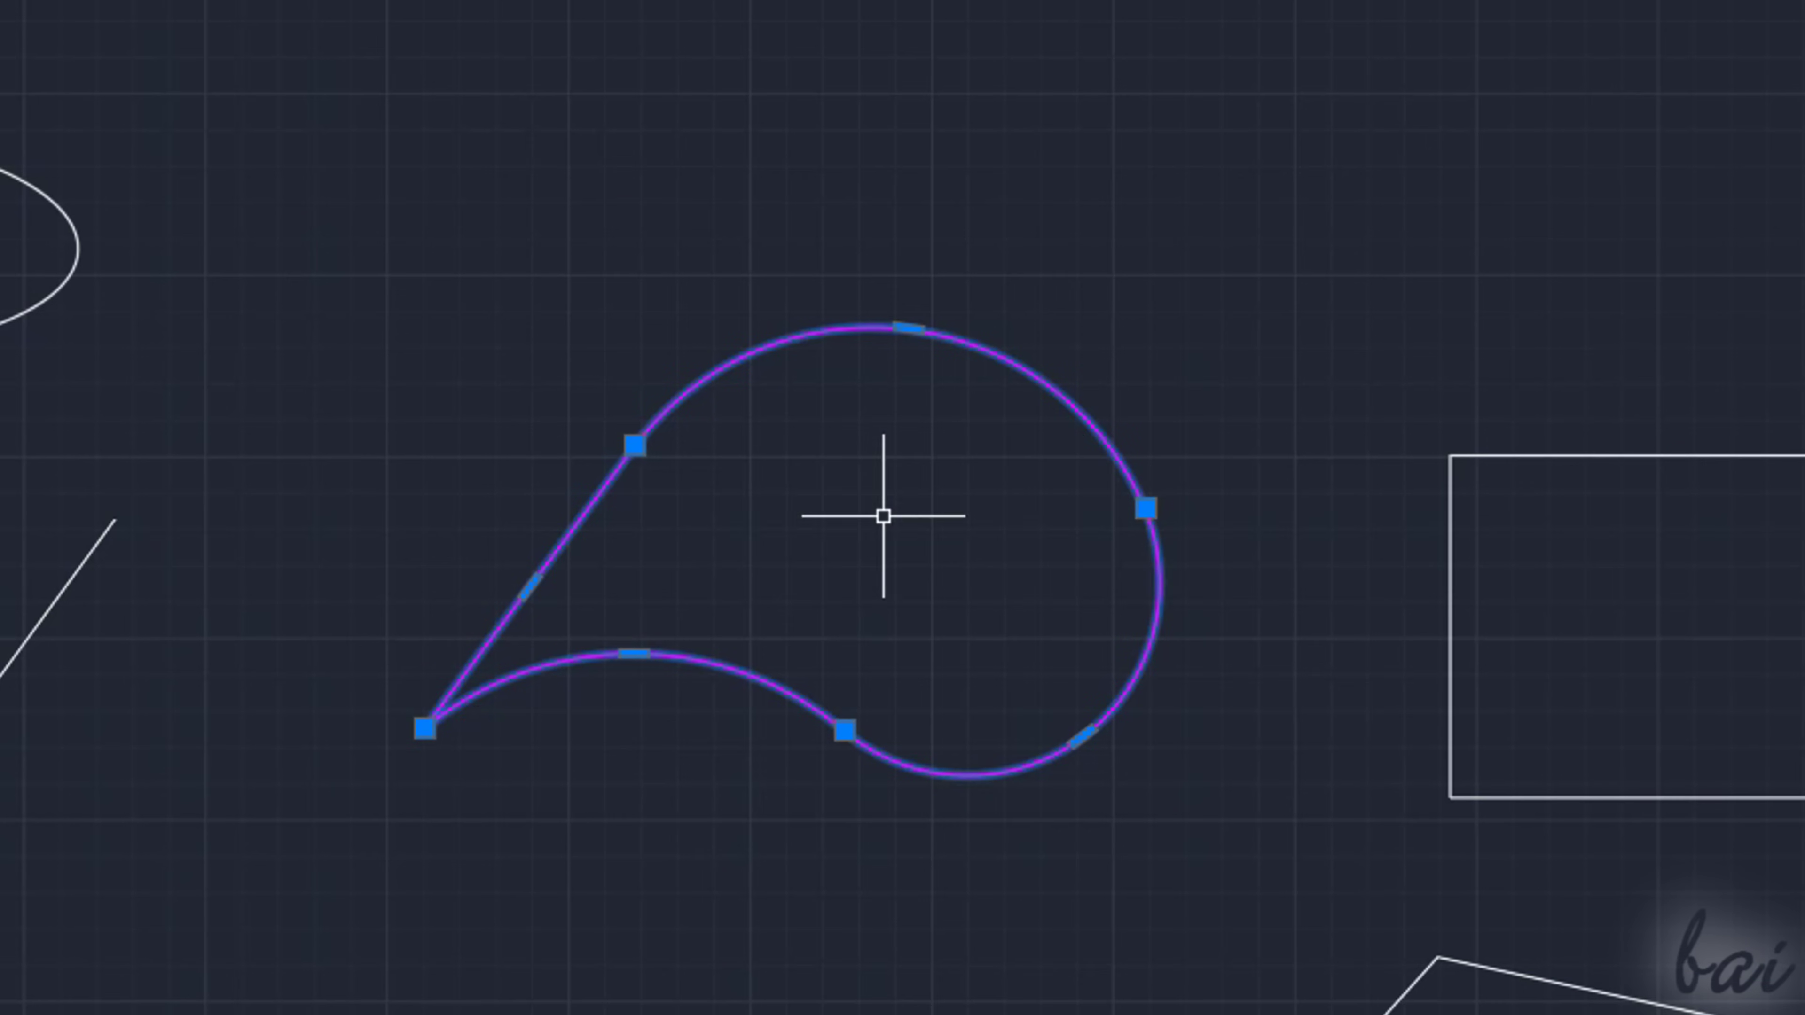
- Stretch the pointed vertex of the selected closed polyline to a new position up and to the left
mouse_move(425, 729)
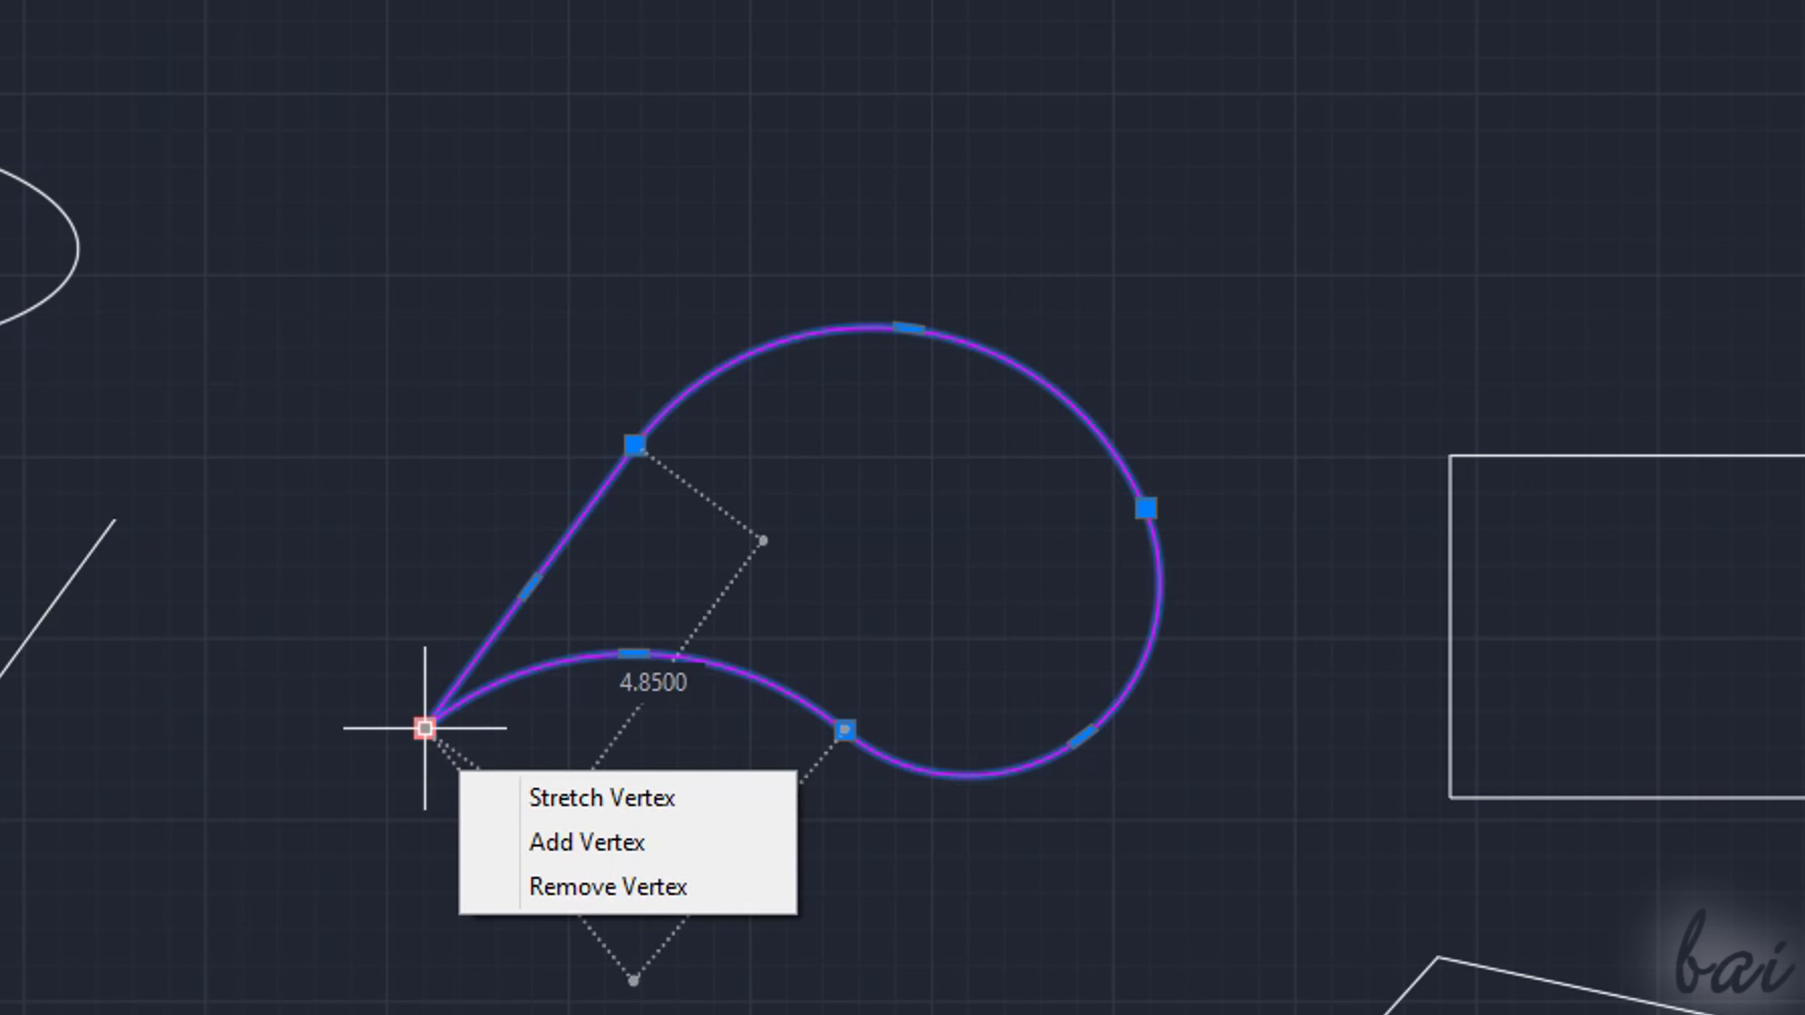
left_click(618, 808)
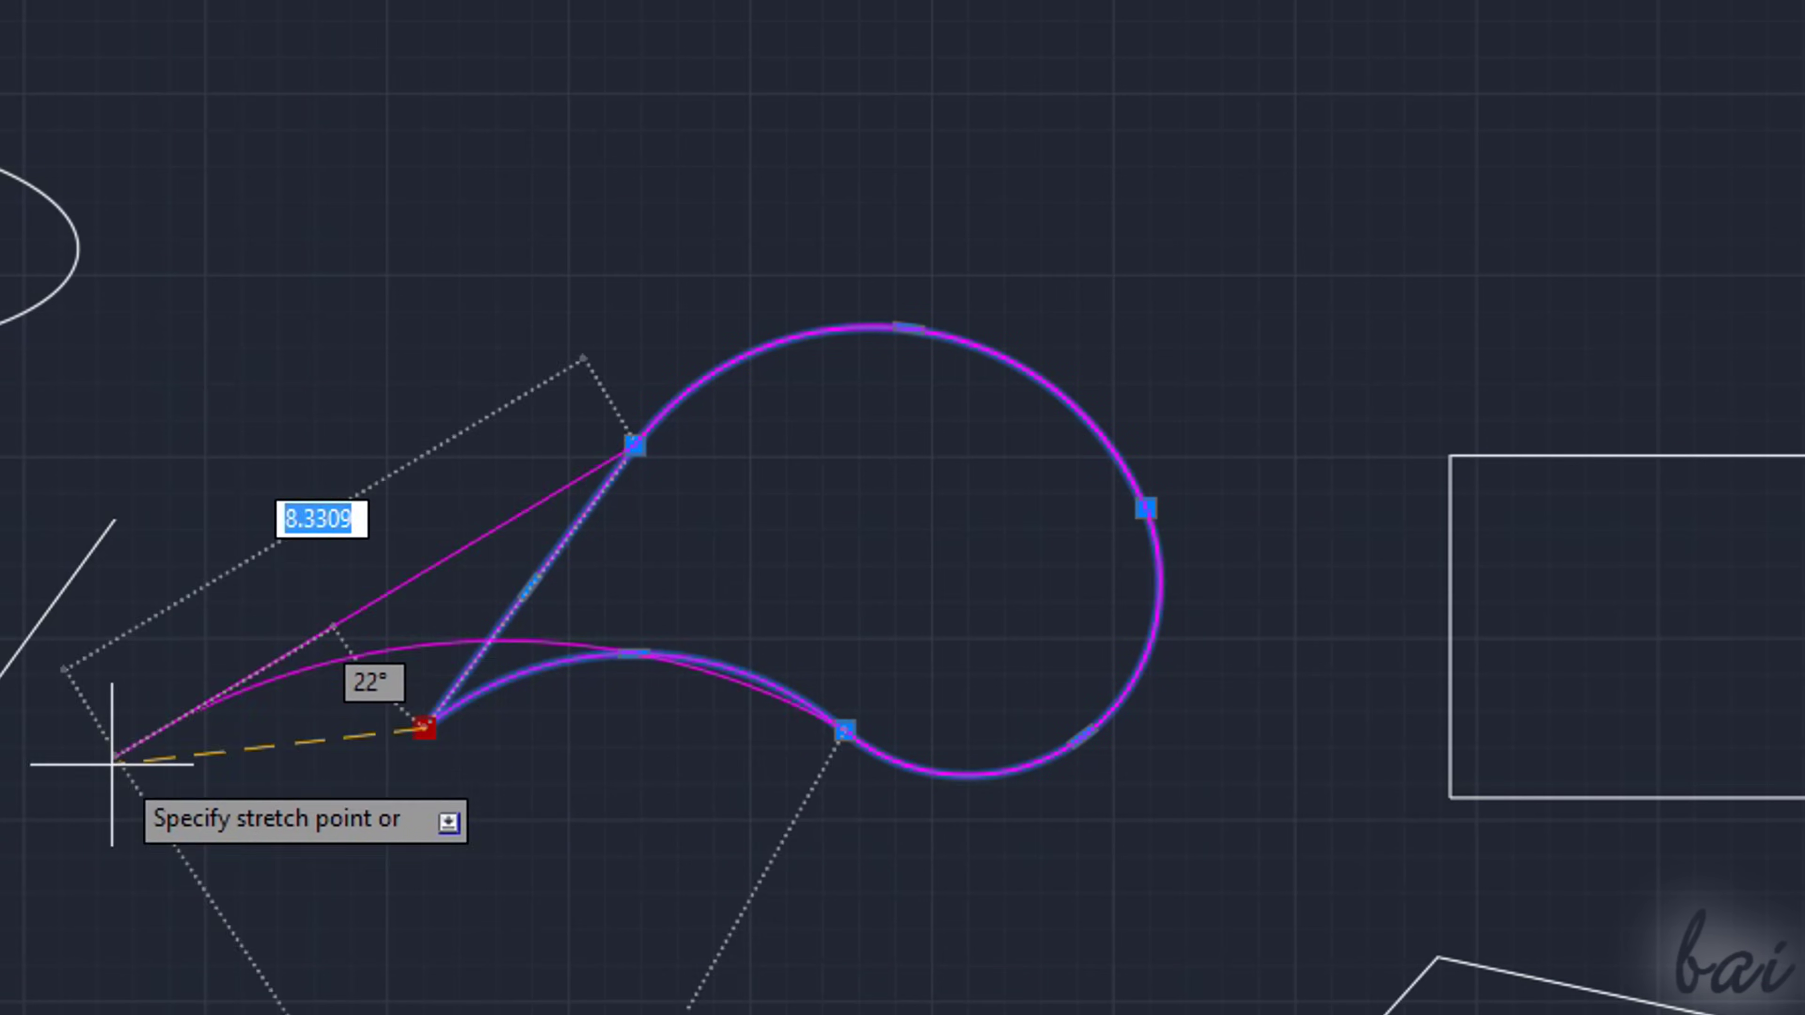
left_click(193, 635)
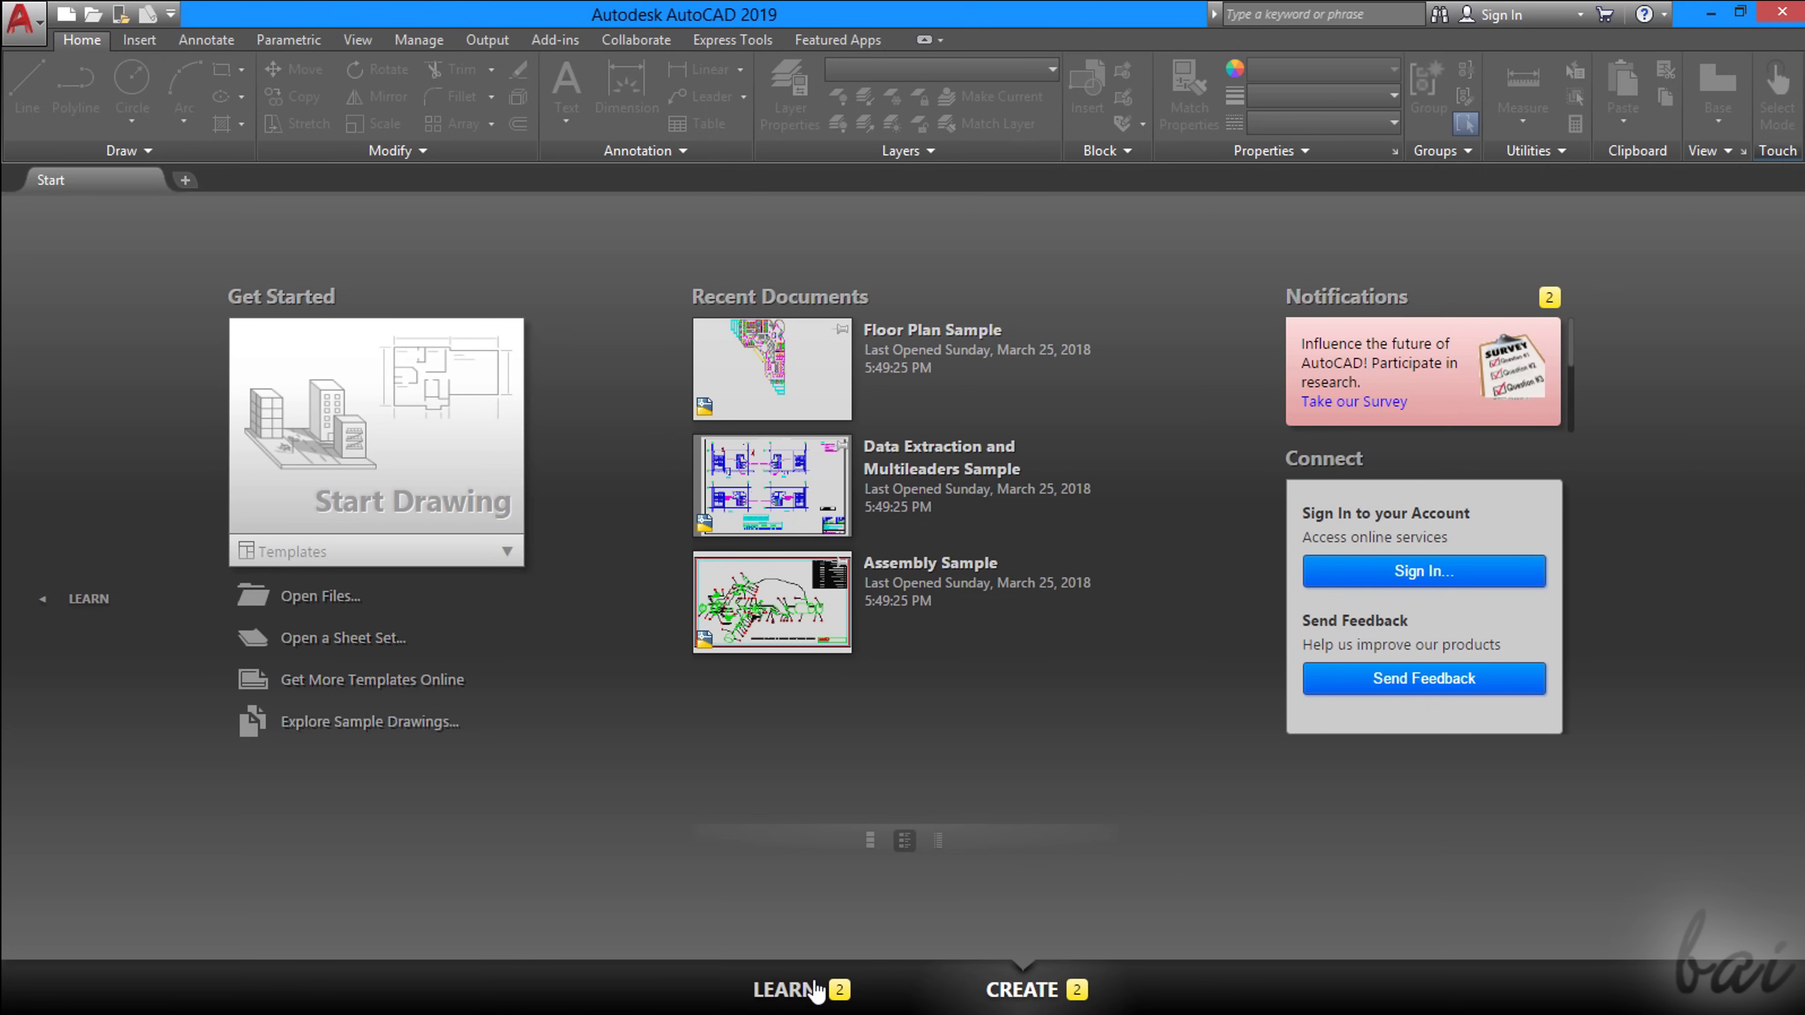
- Look through the Learn page's getting started videos and return to the Create page
left_click(785, 989)
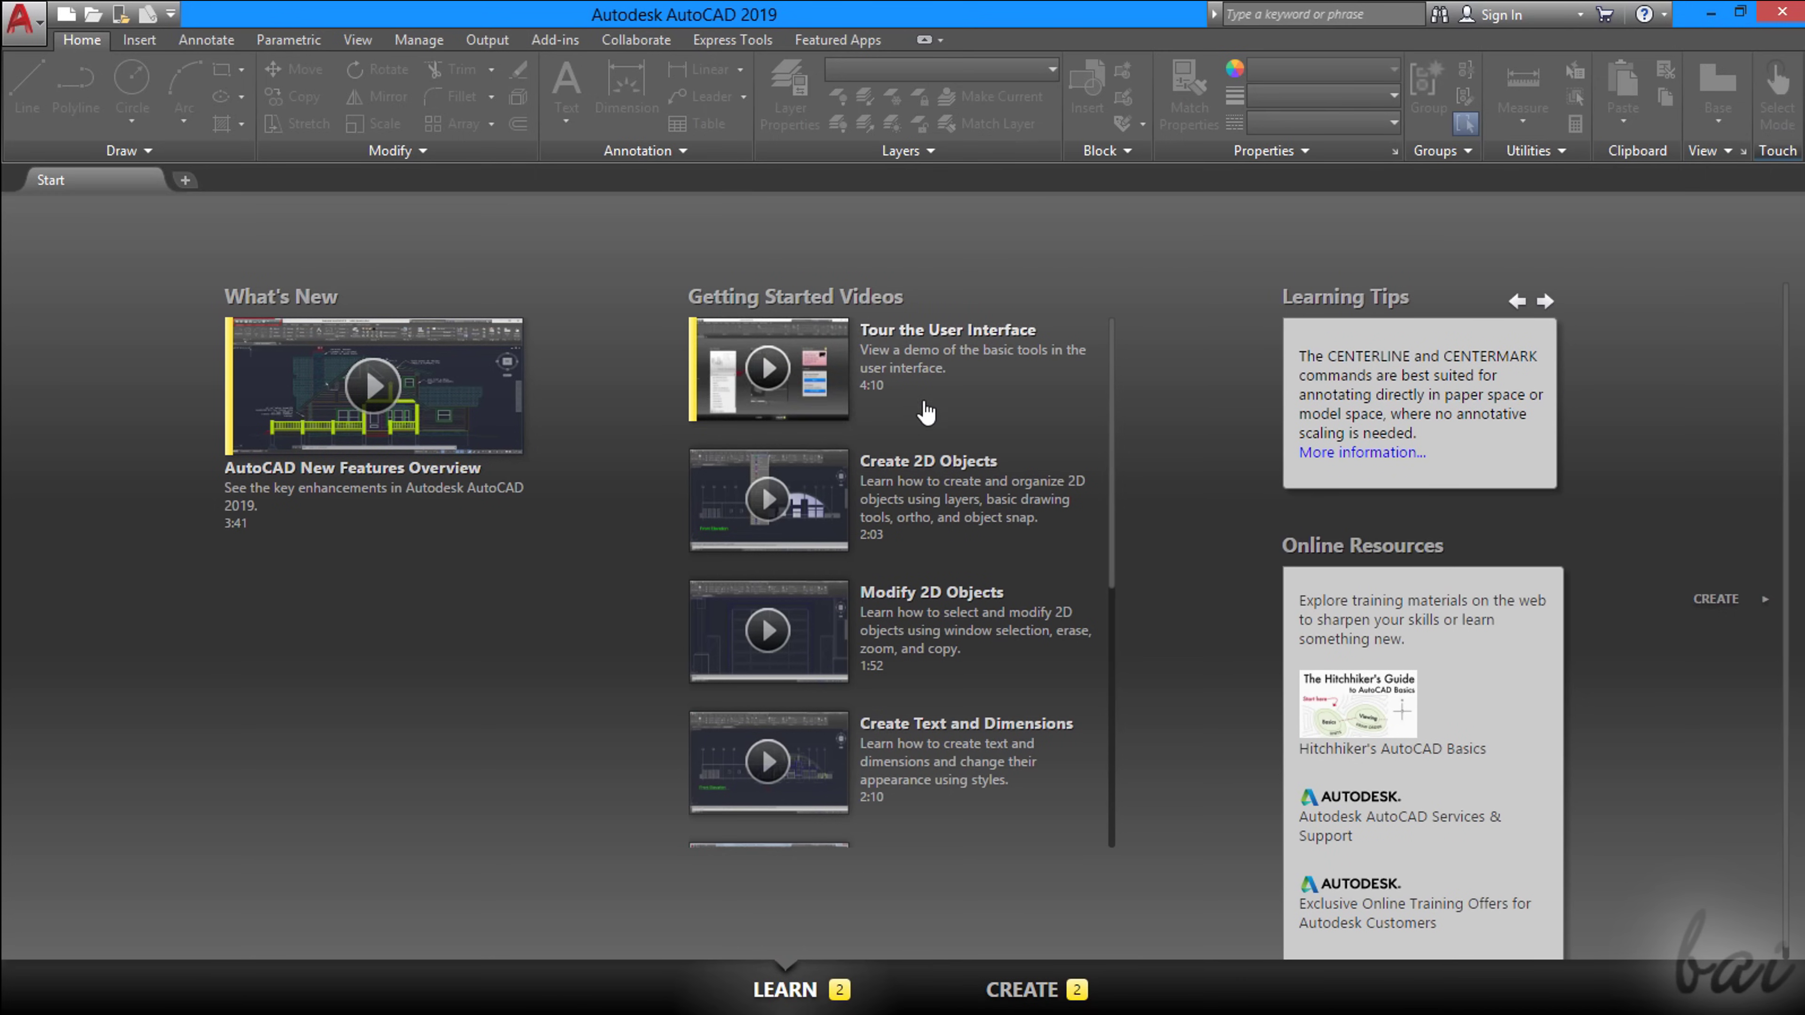
scroll(1081, 413, "down", 3)
scroll(1060, 444, "up", 3)
left_click(1038, 993)
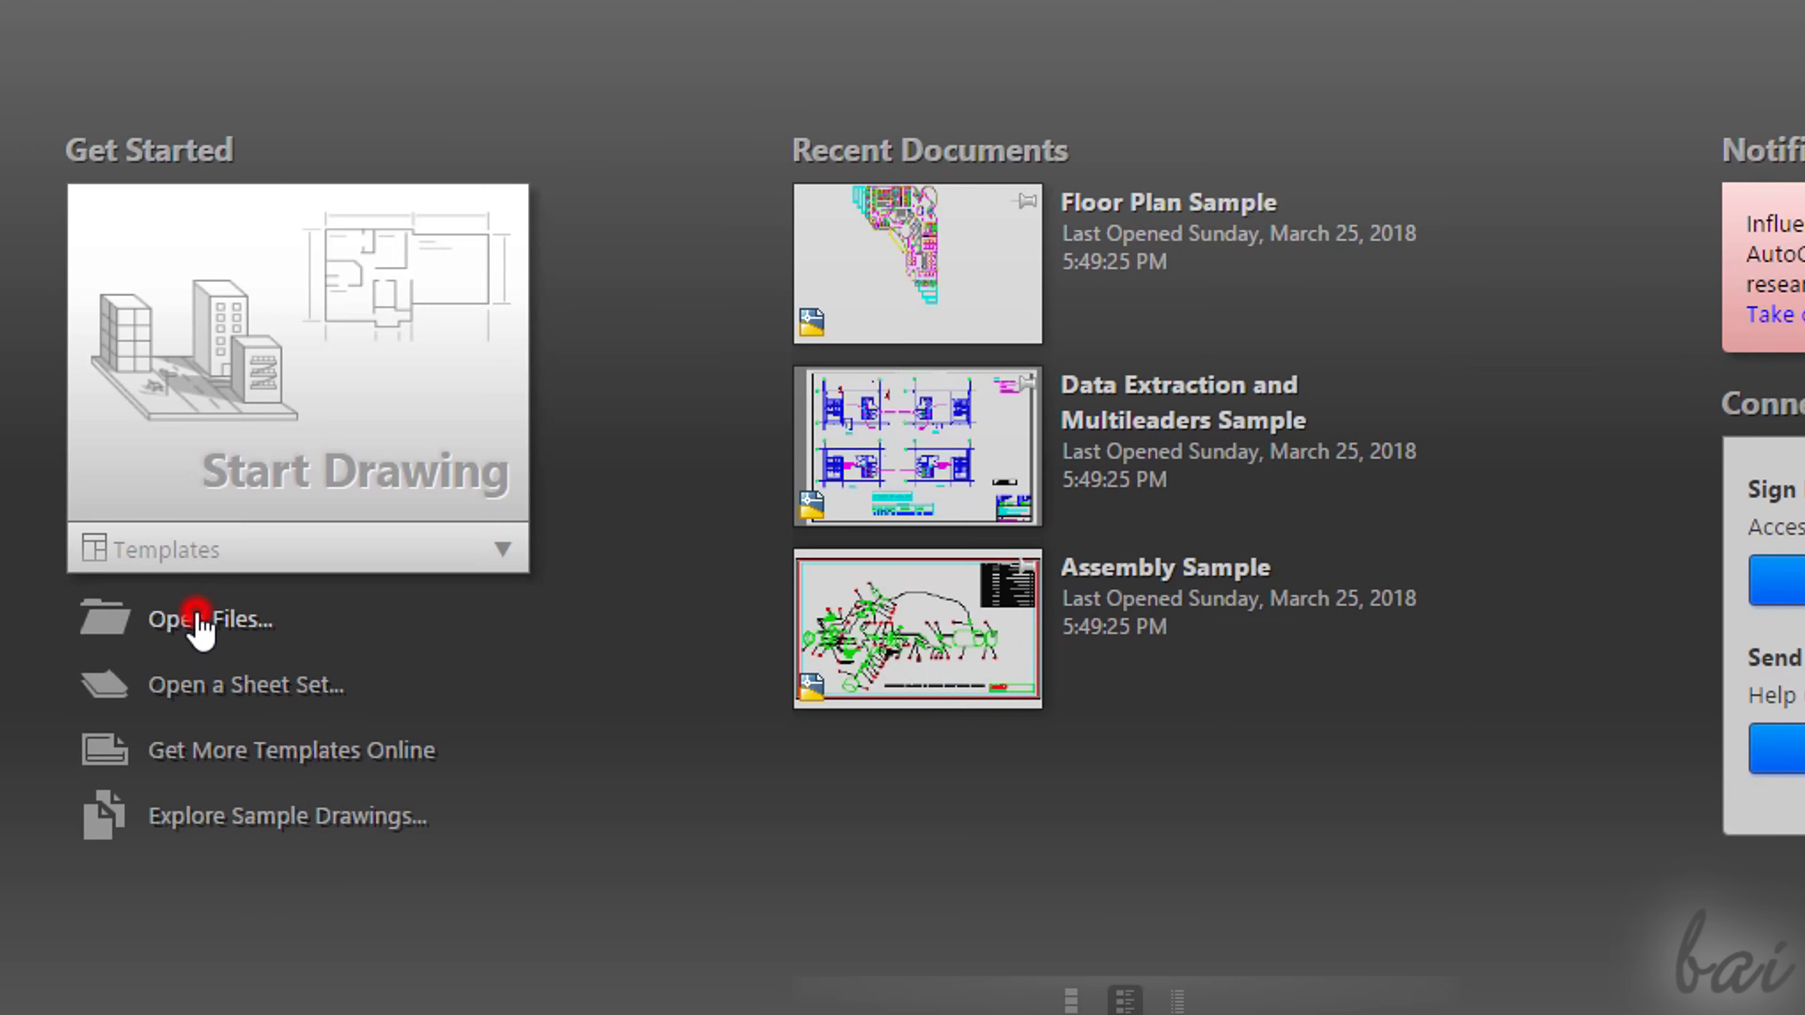
- Start a new blank drawing from the Create page
left_click(200, 625)
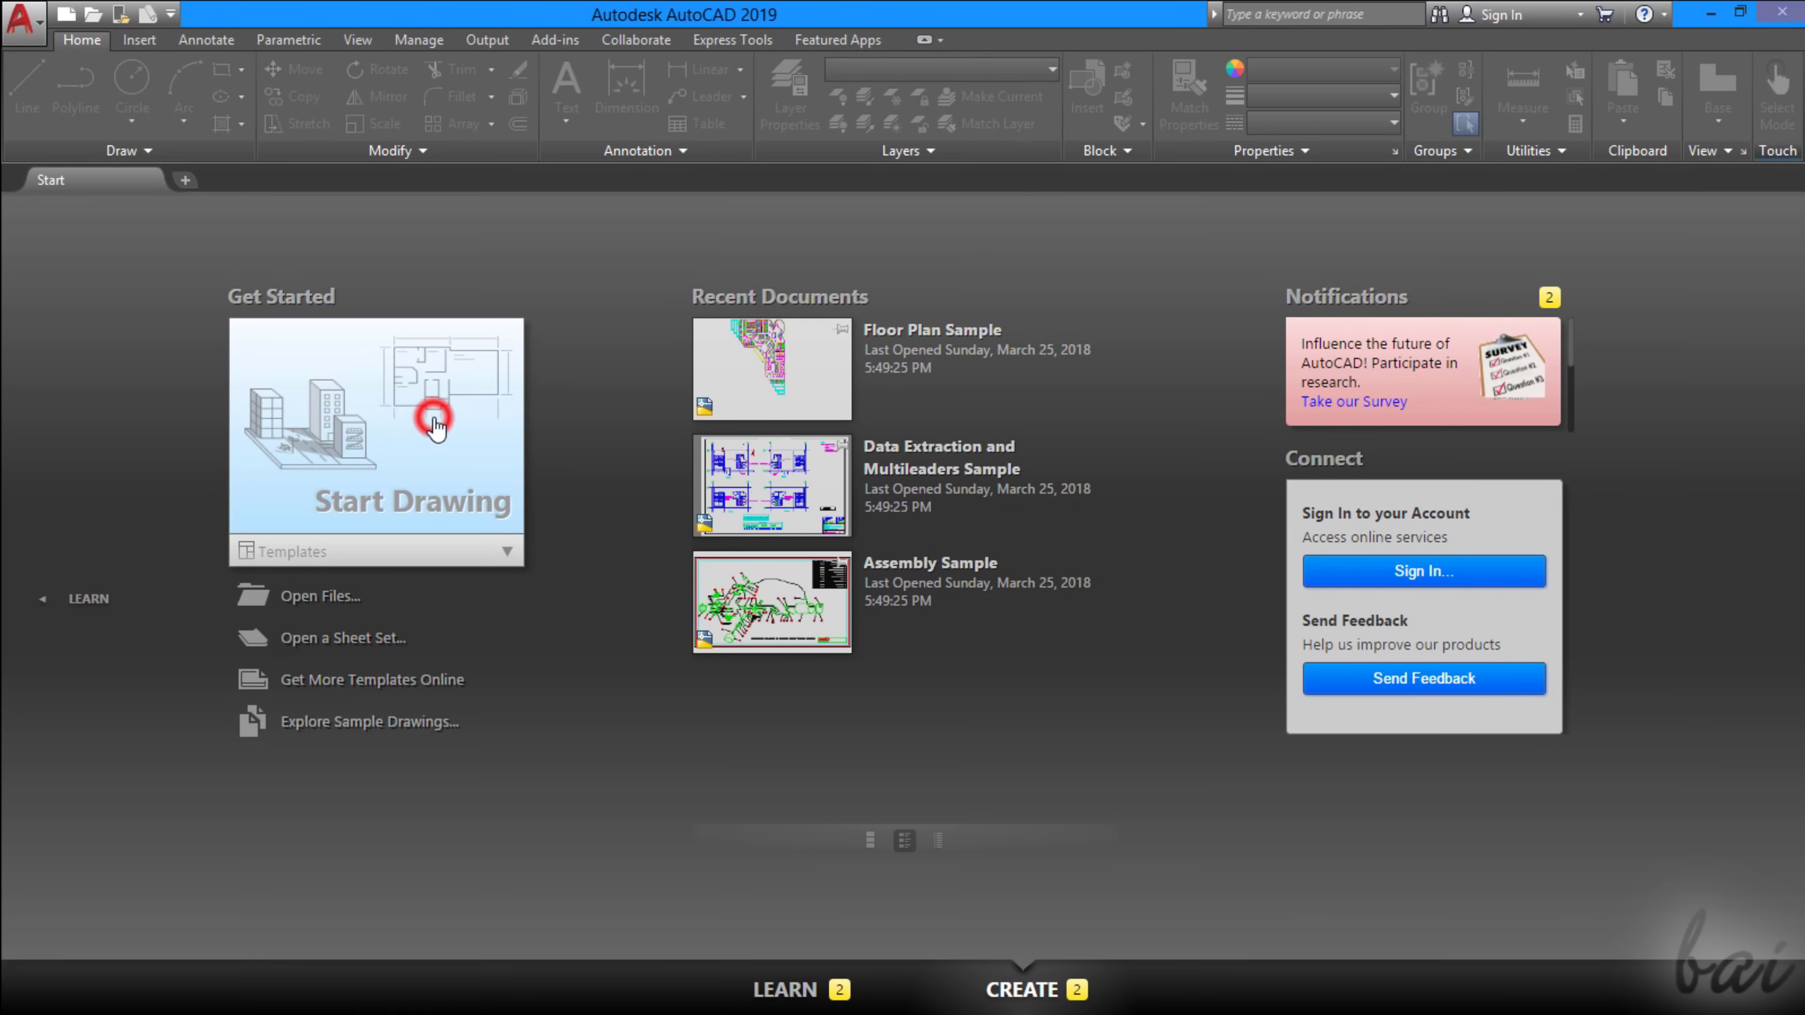
left_click(436, 428)
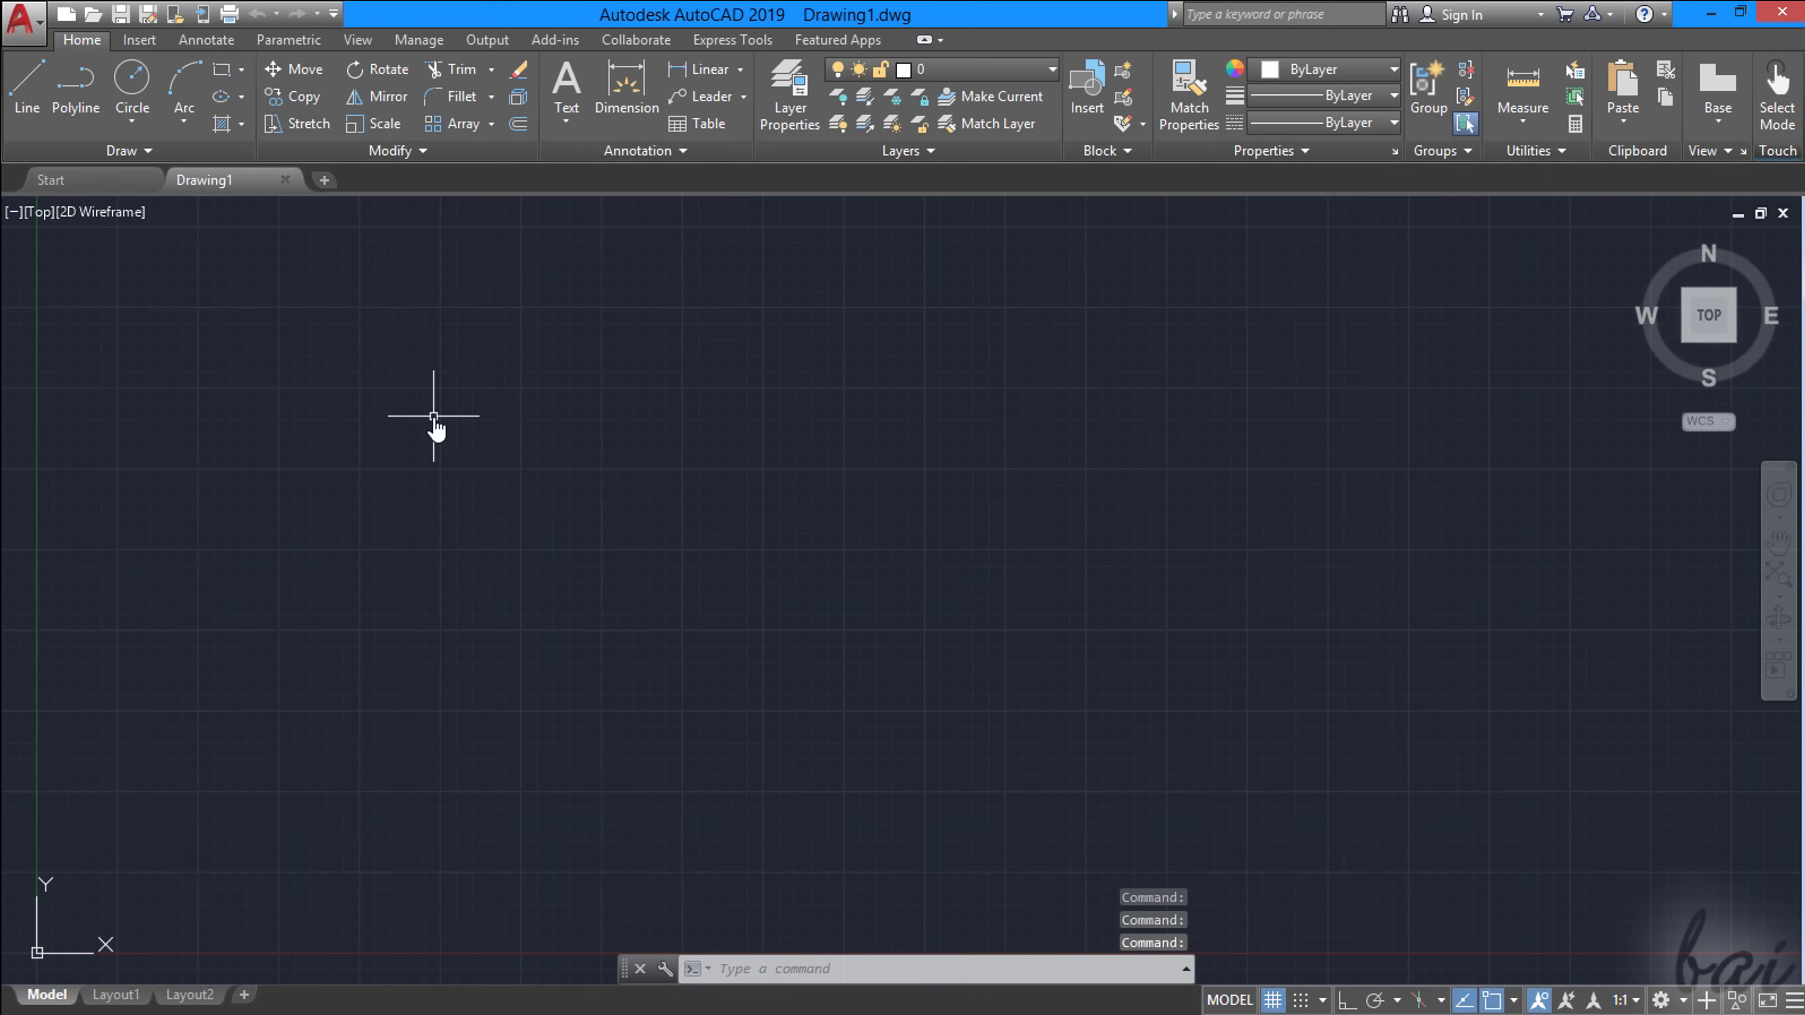
mouse_move(189, 185)
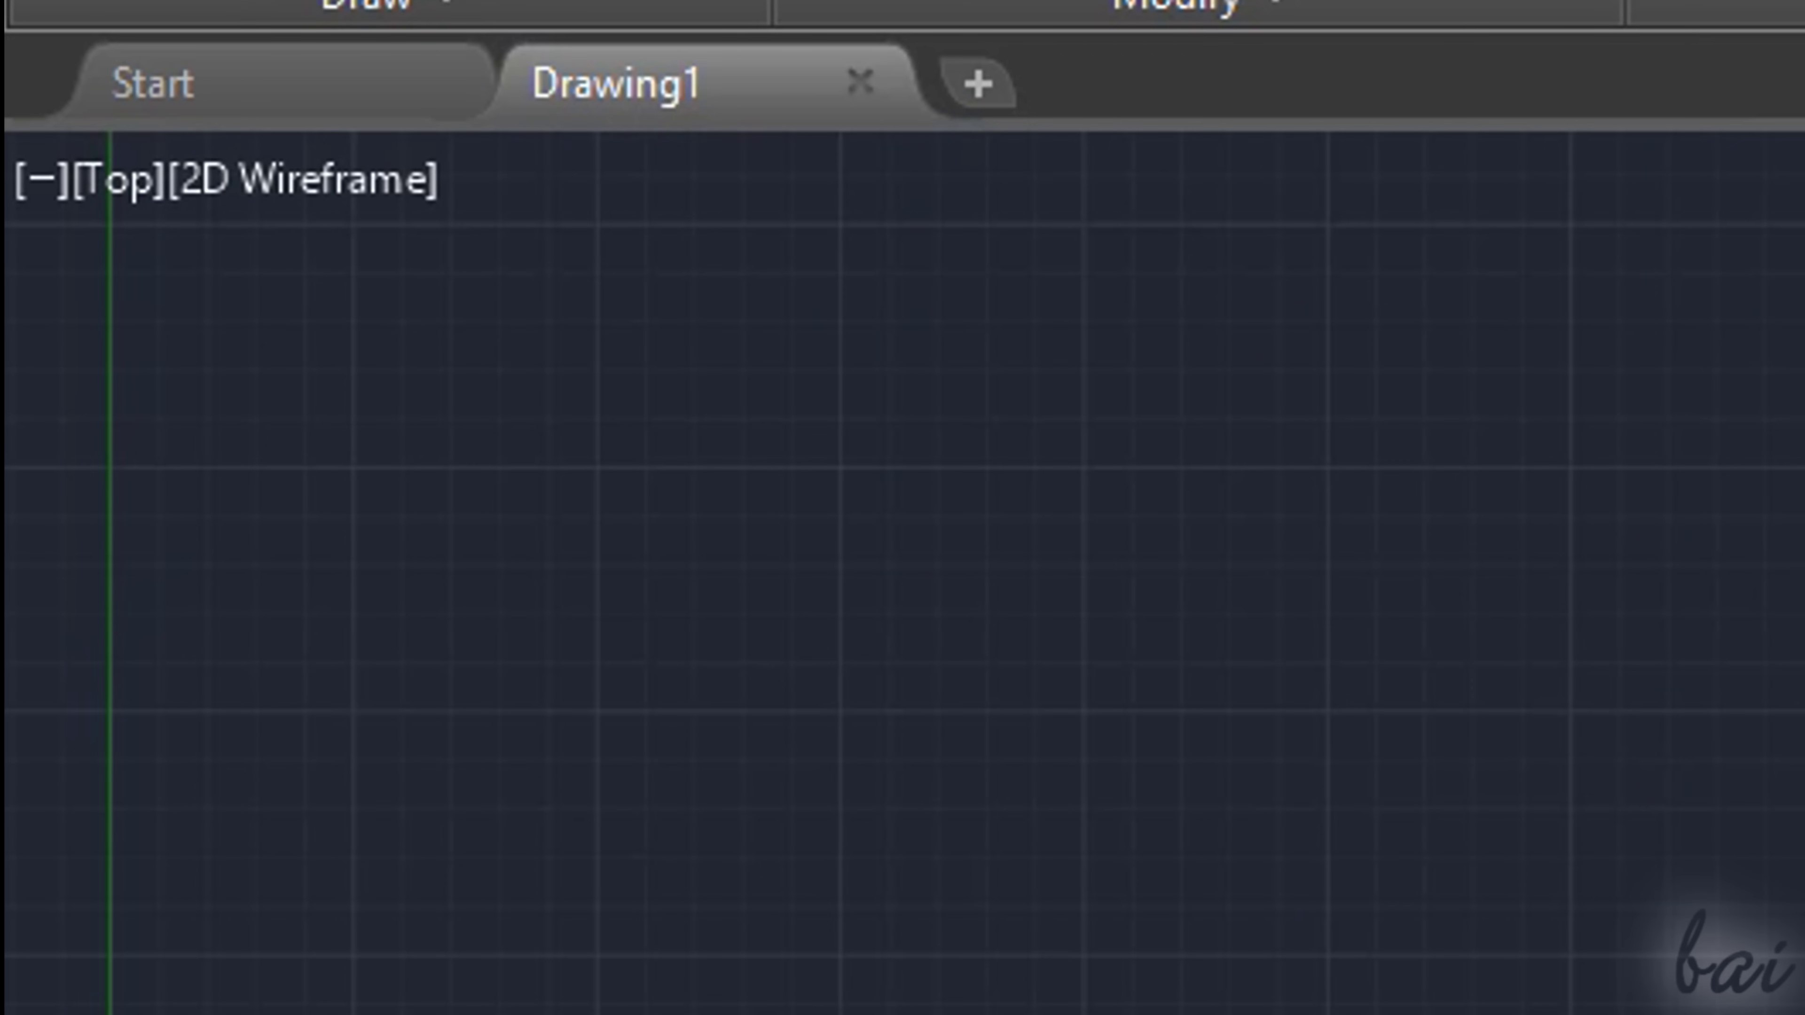
mouse_move(685, 108)
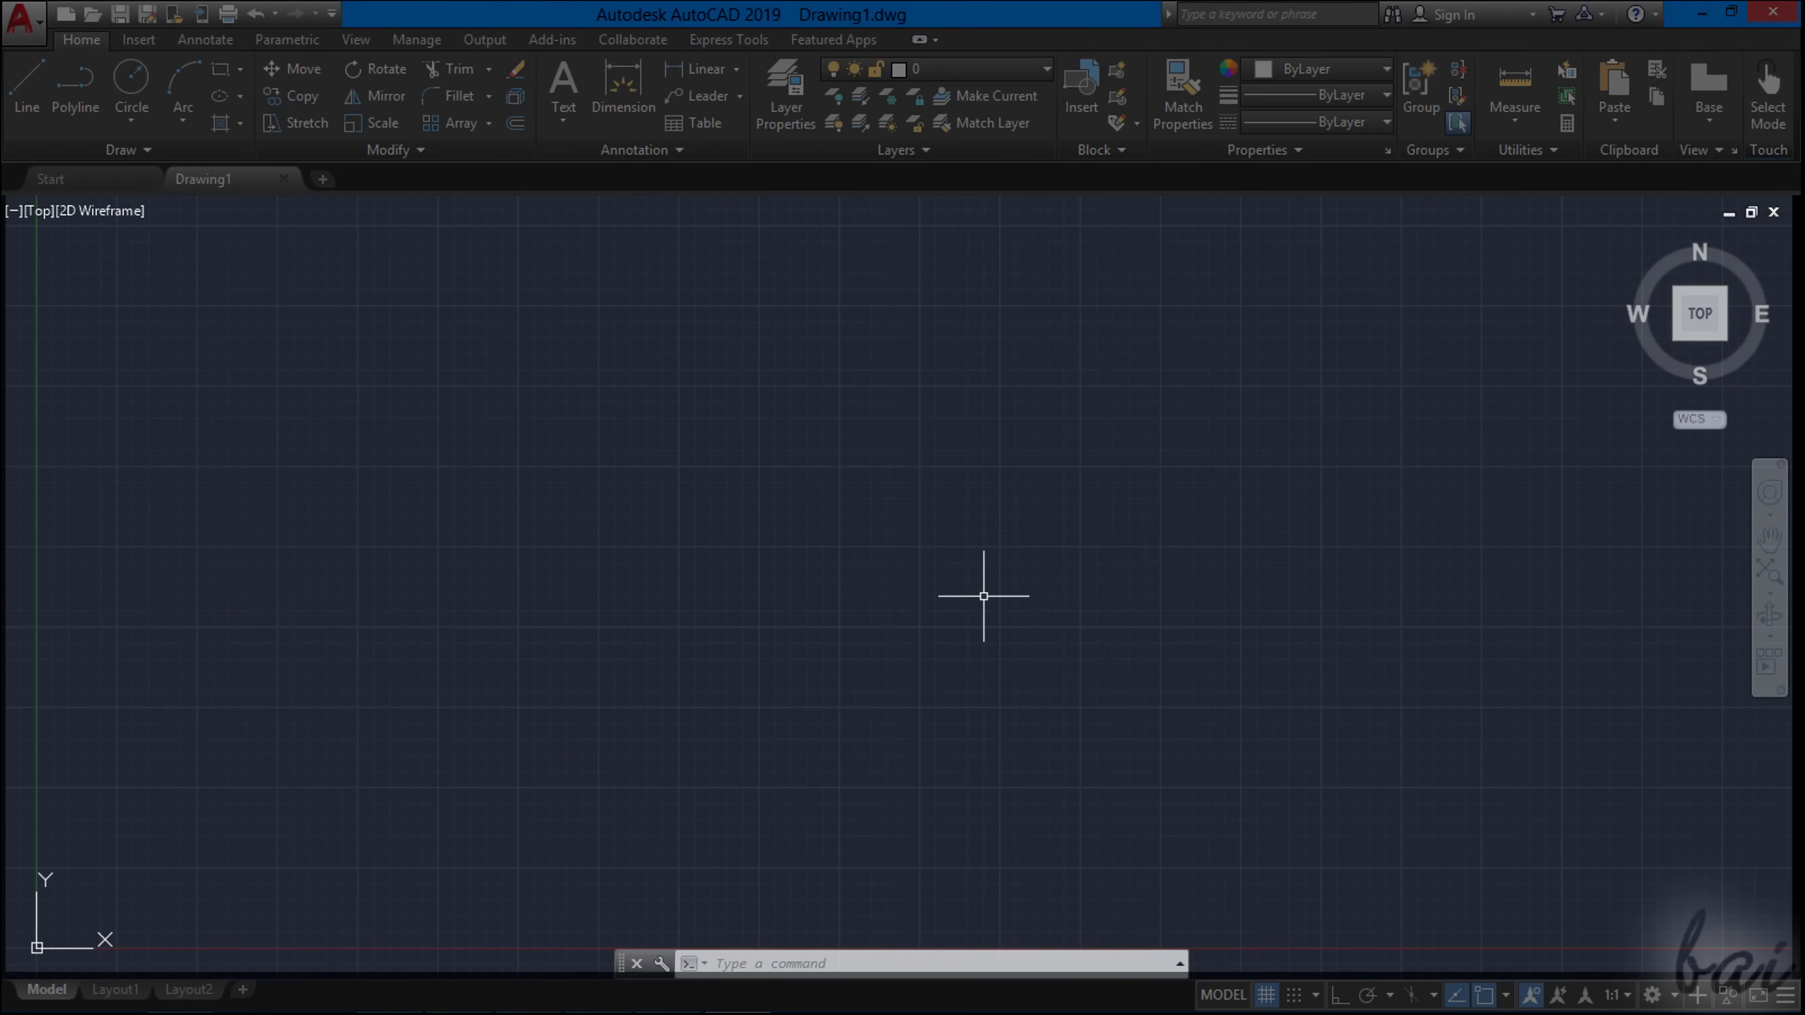
- Draw a large circle near the middle of the drawing area by centre and radius
left_click(130, 76)
left_click(751, 598)
left_click(991, 471)
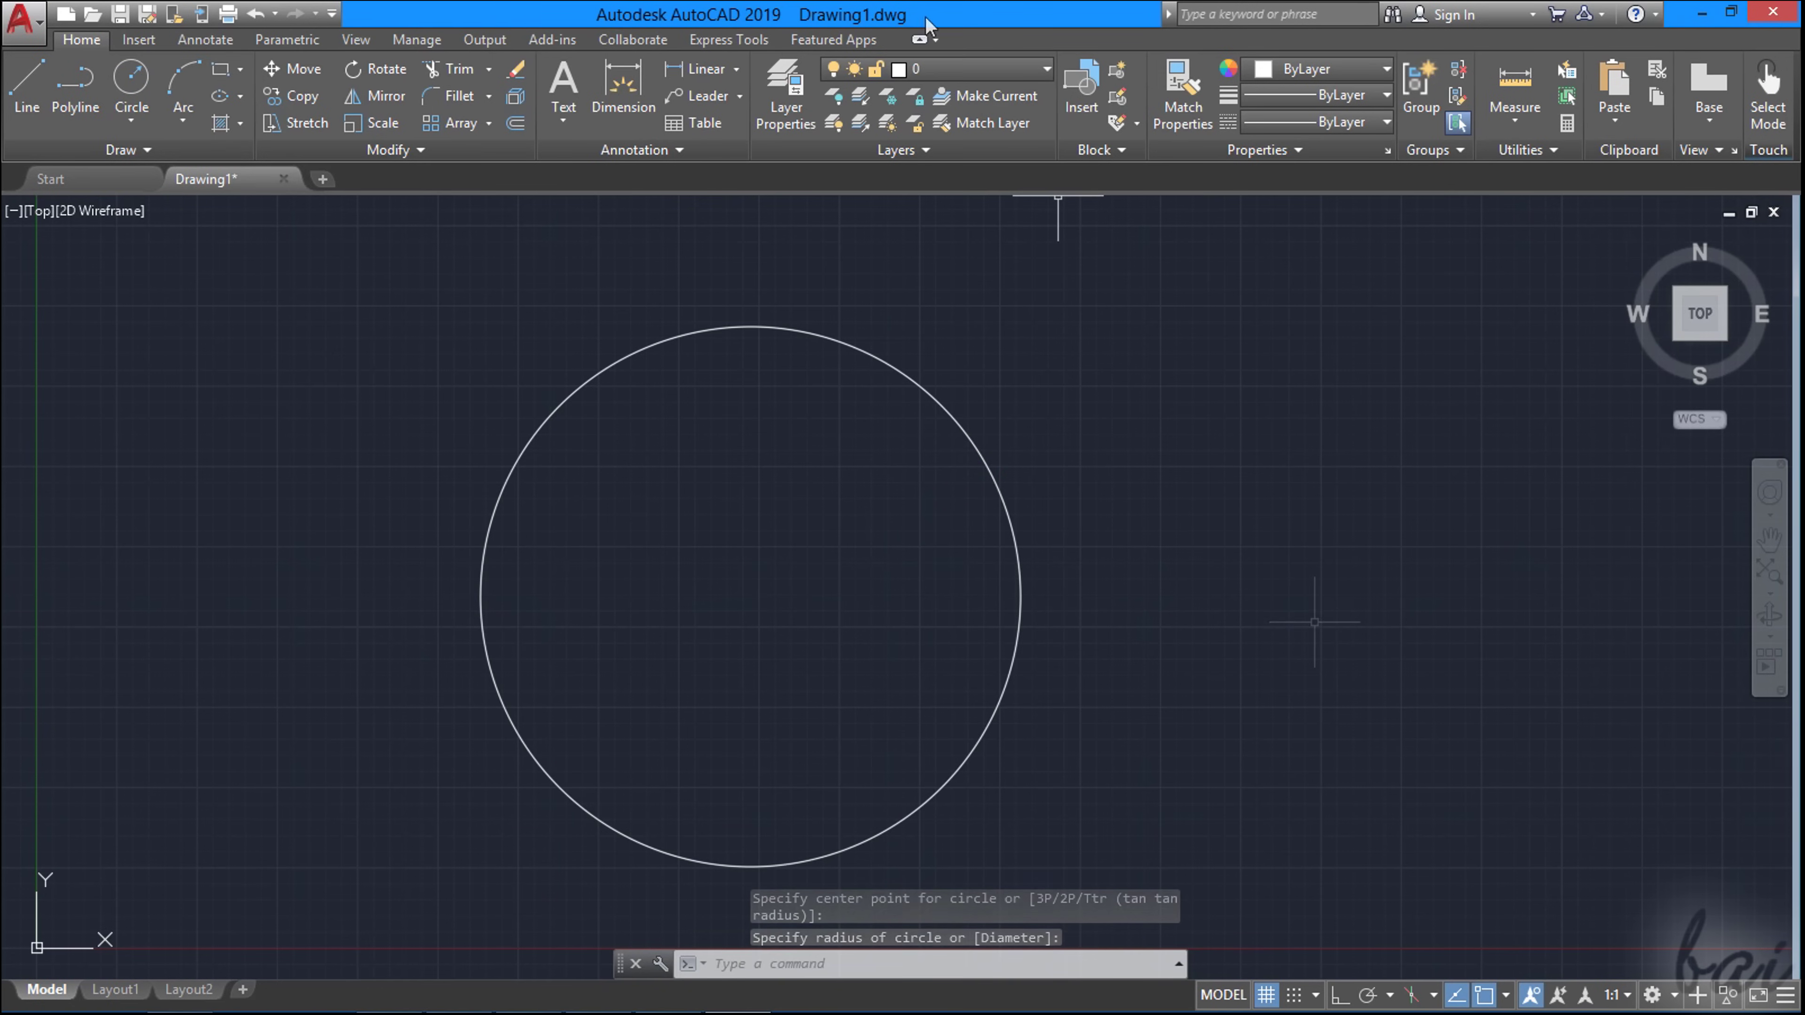
- Collapse the ribbon to panel titles and on to tab names only, and restore the full ribbon
left_click(921, 41)
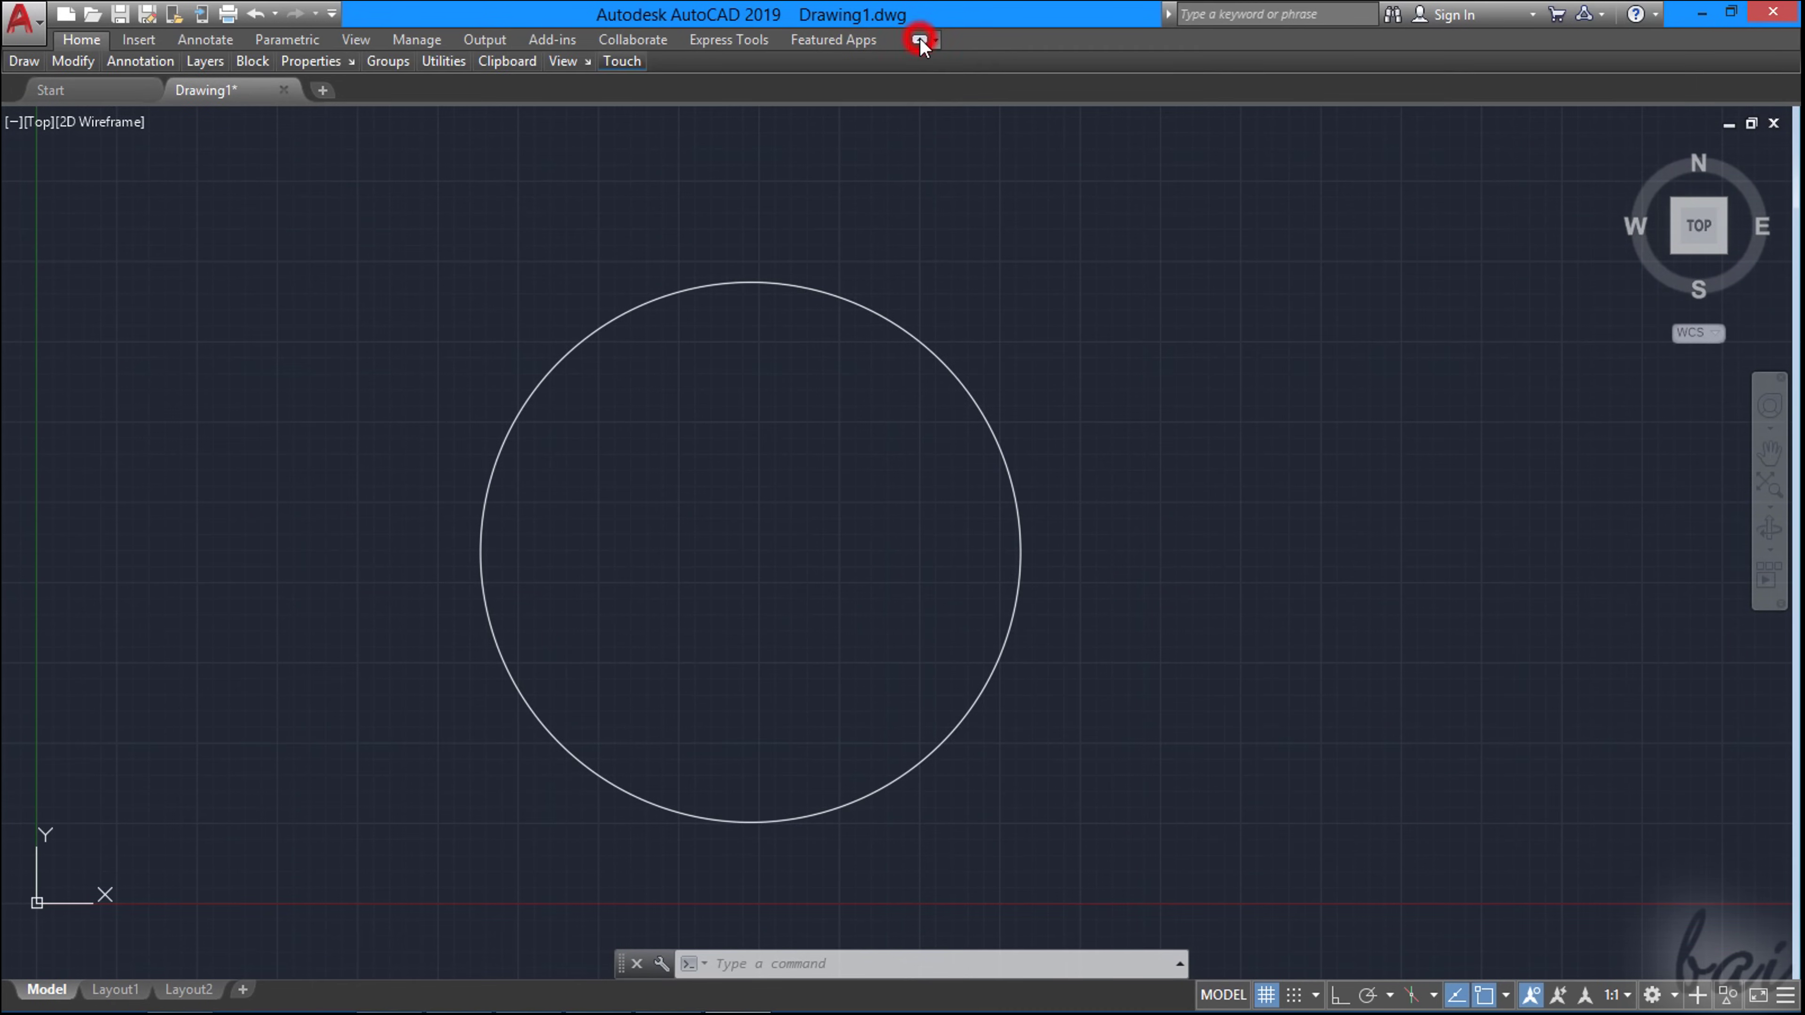
left_click(919, 40)
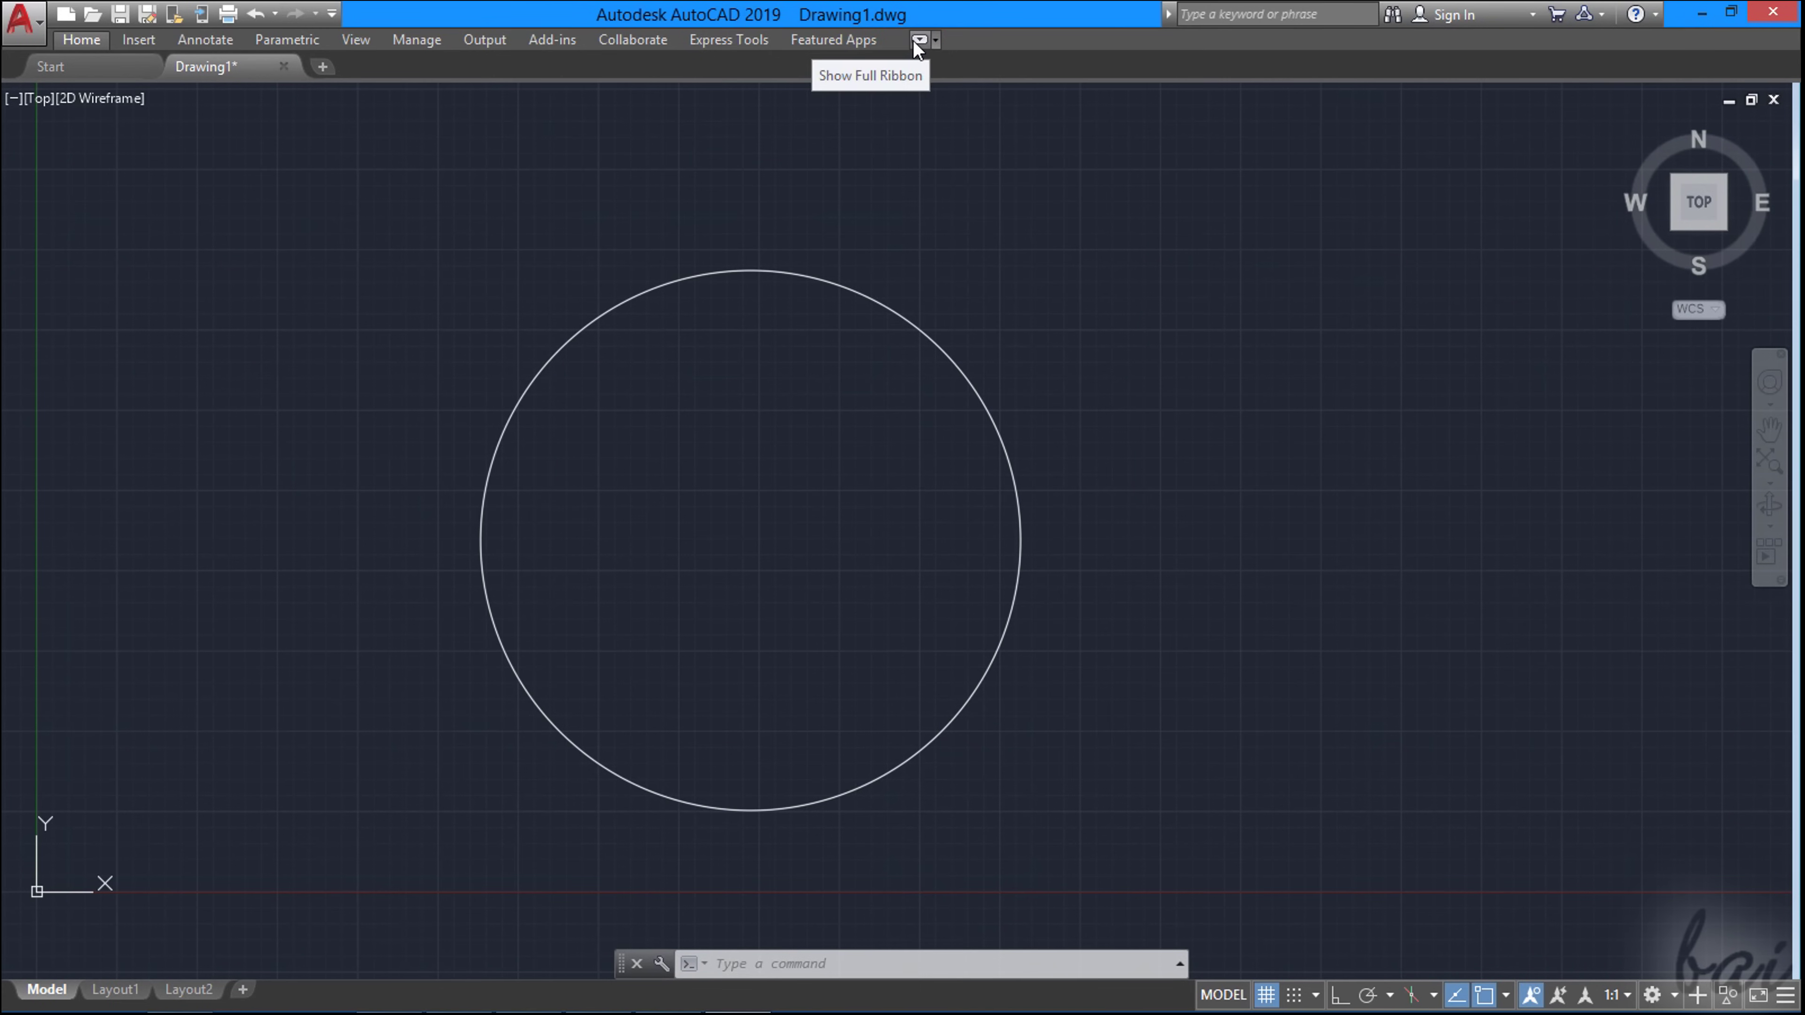
left_click(915, 40)
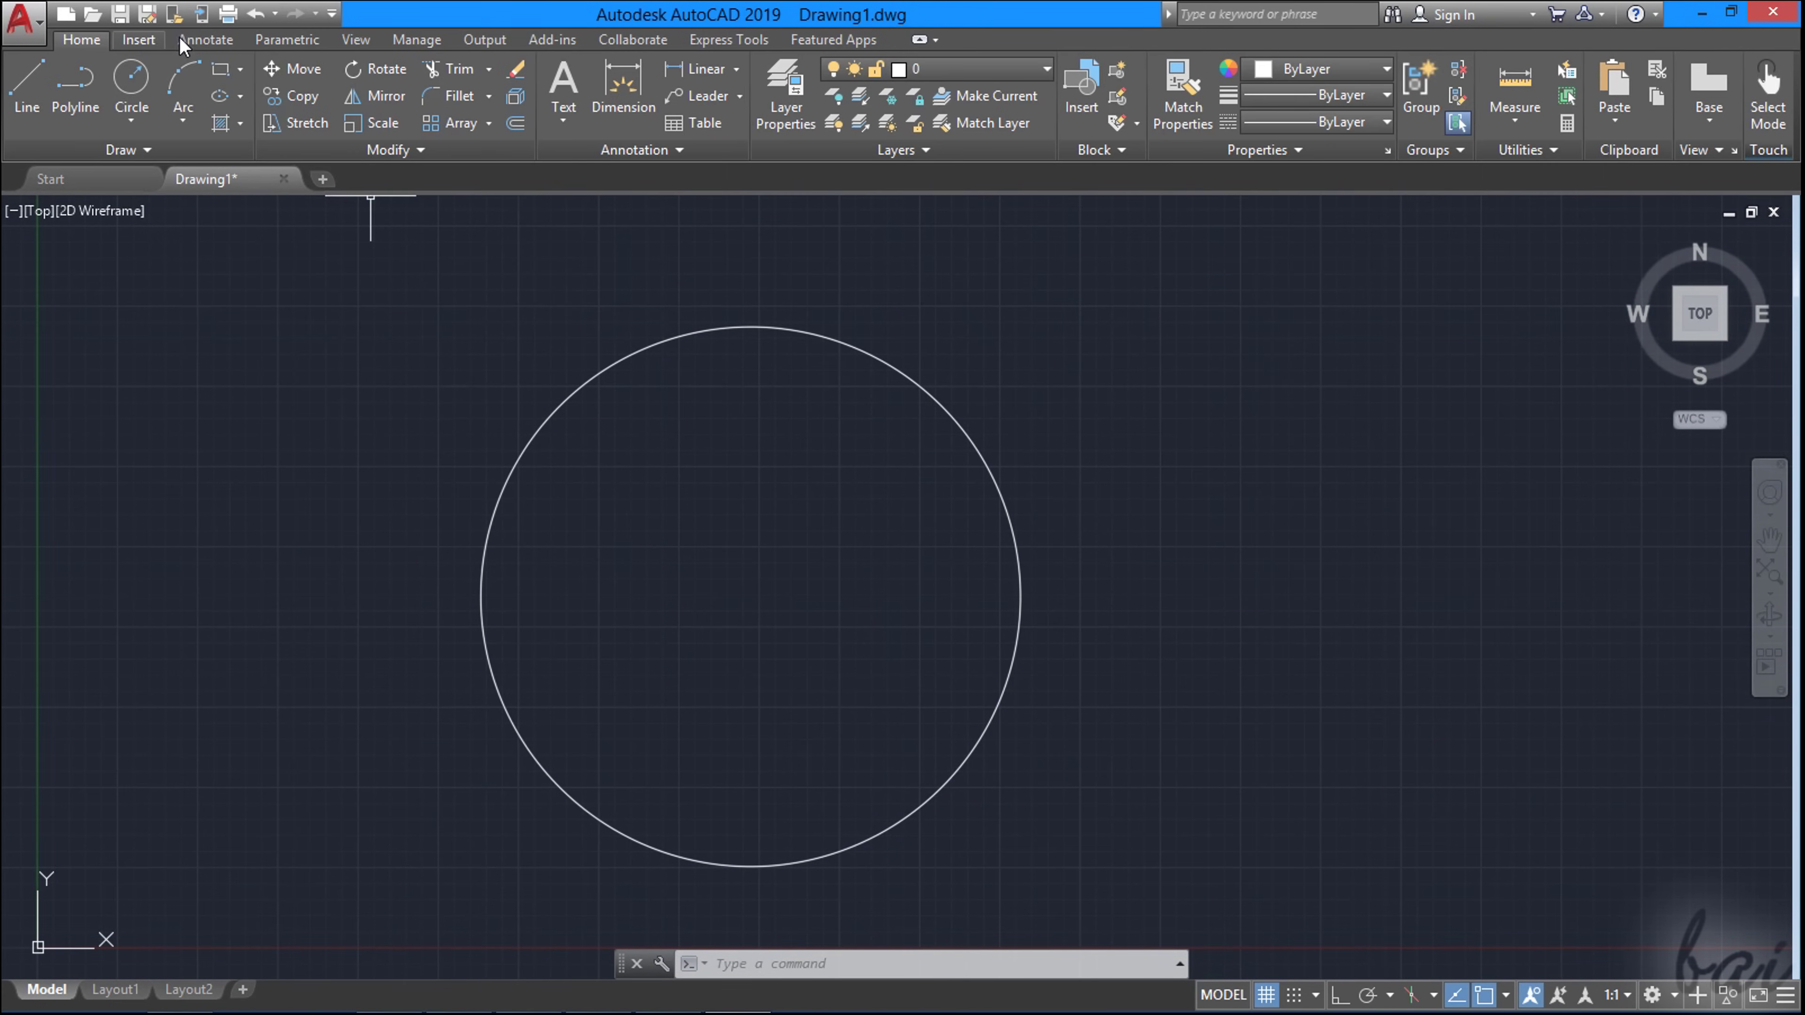
- Toggle the display of the navigation bar, ViewCube and UCS icon off and back on
left_click(142, 41)
left_click(204, 40)
left_click(362, 41)
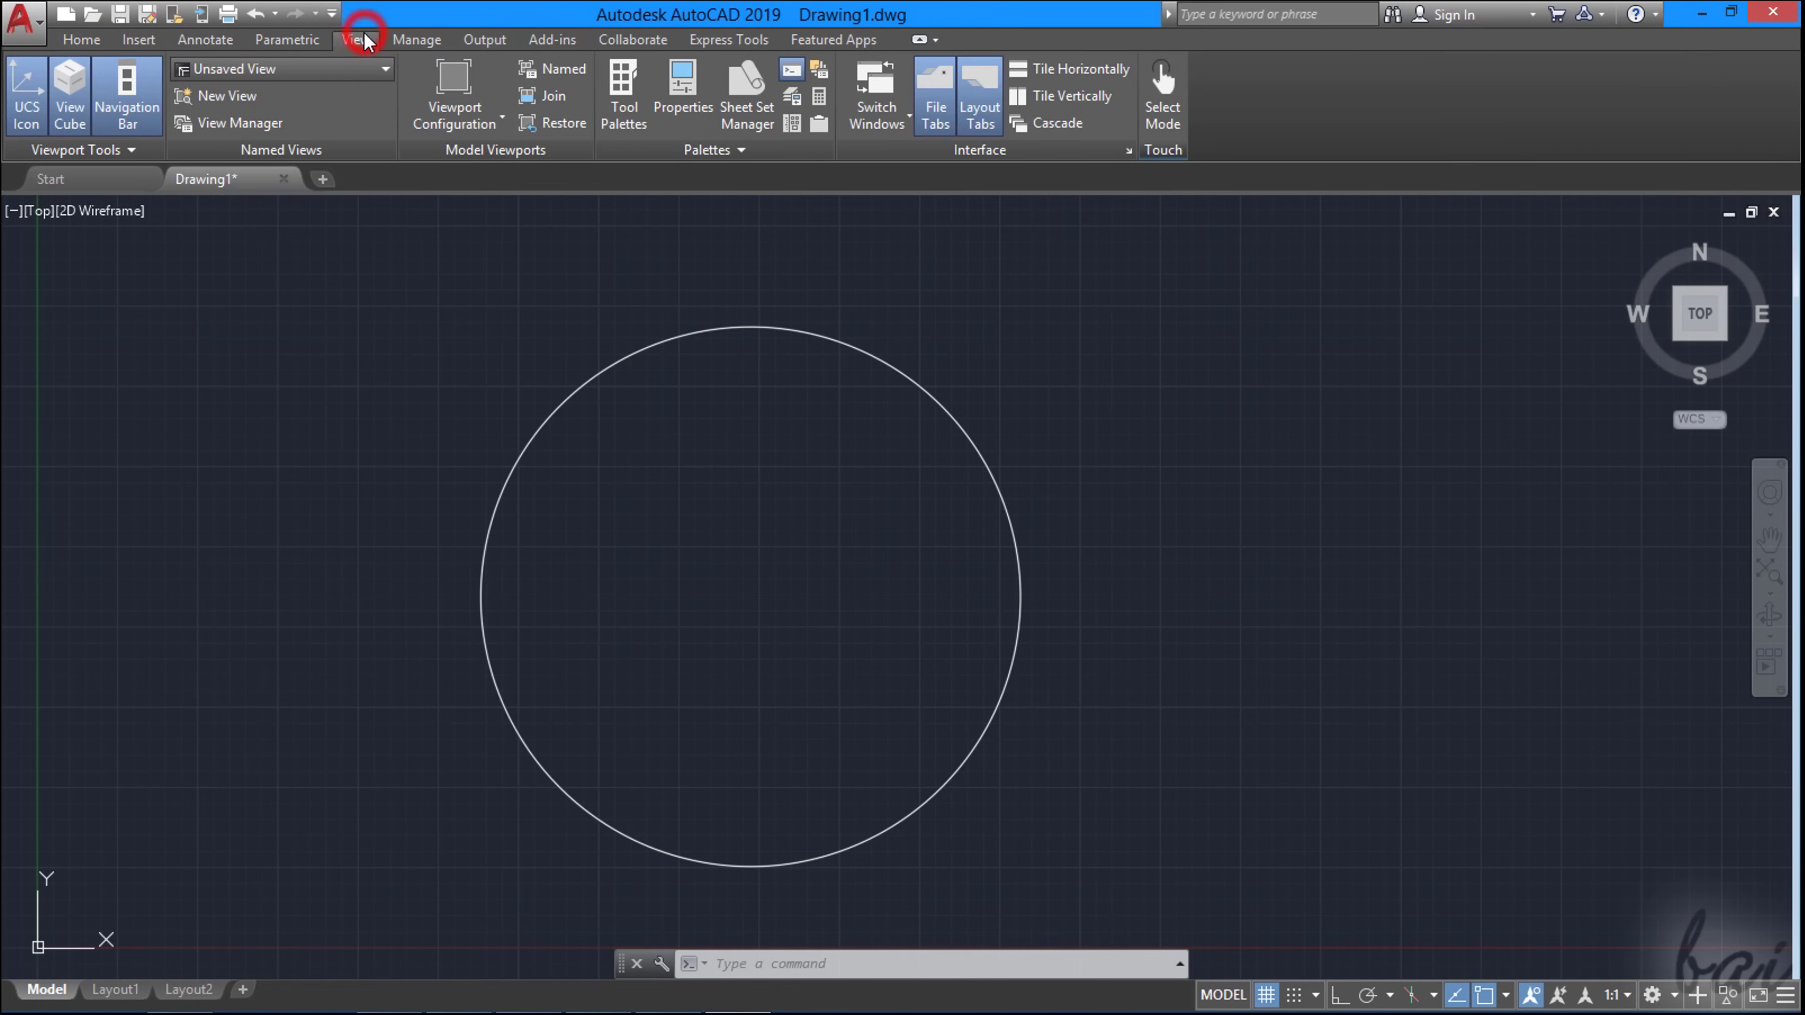
left_click(128, 87)
left_click(133, 91)
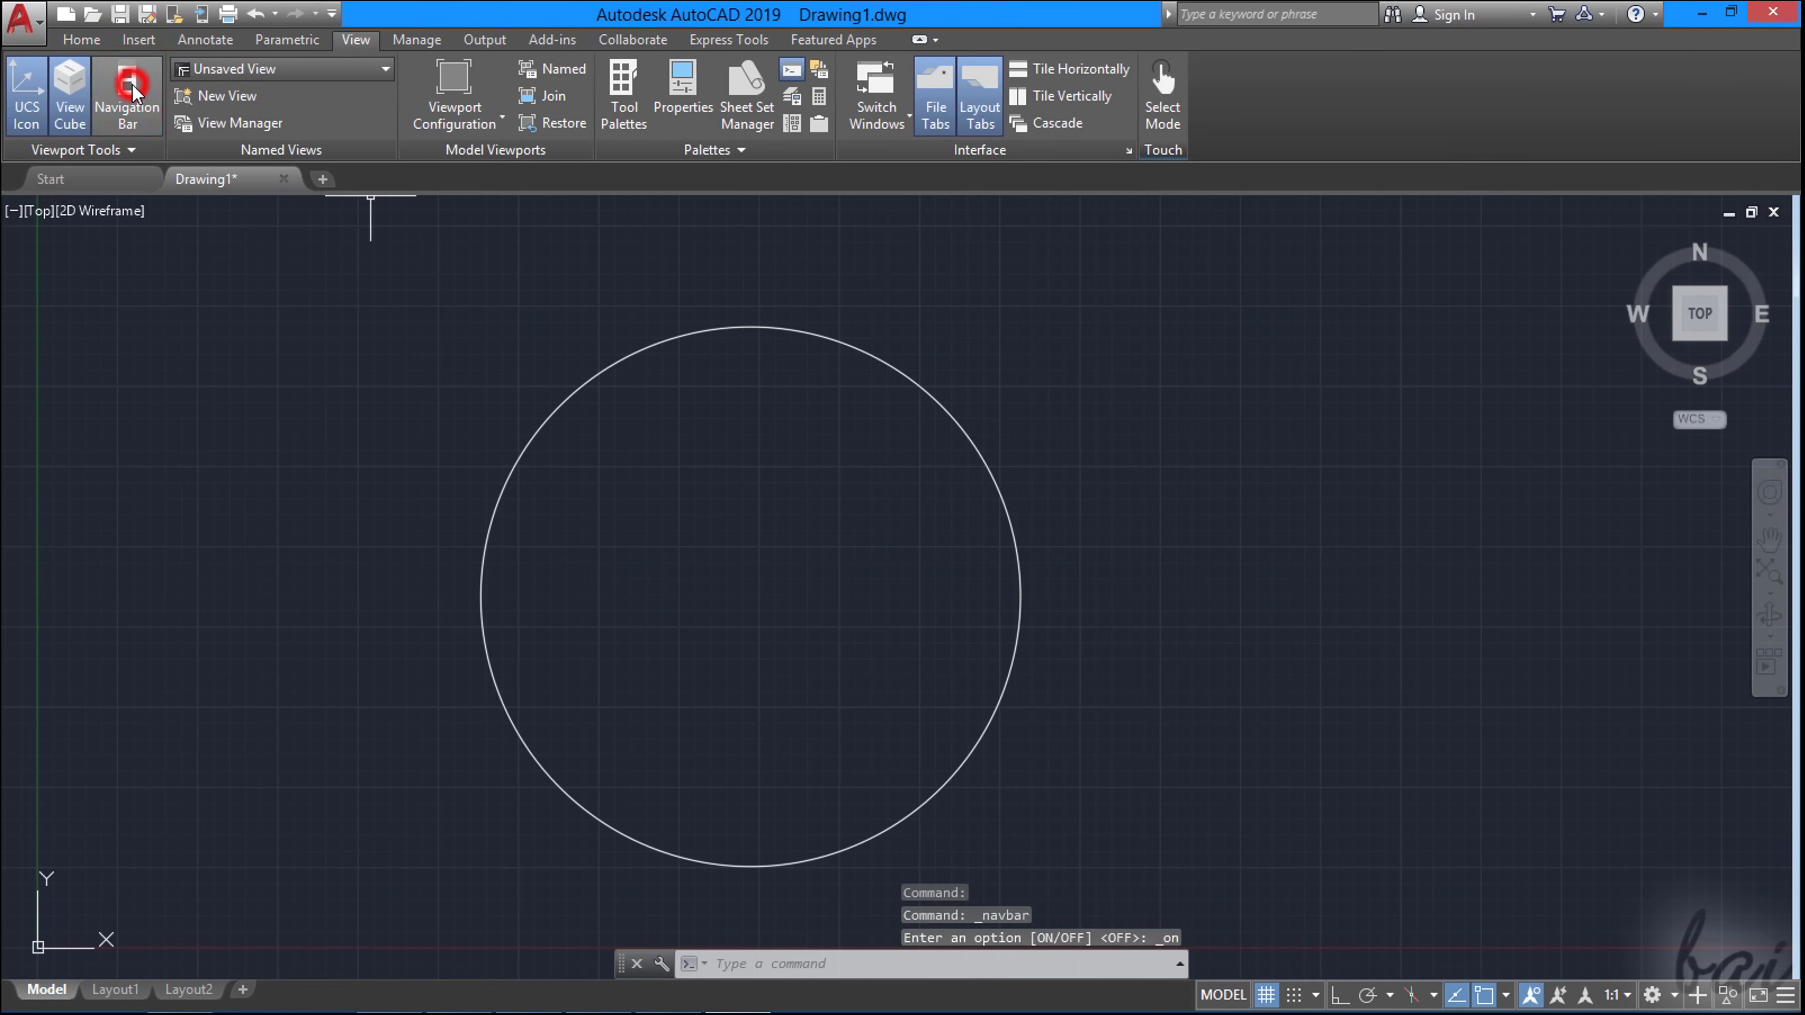
left_click(65, 105)
left_click(28, 93)
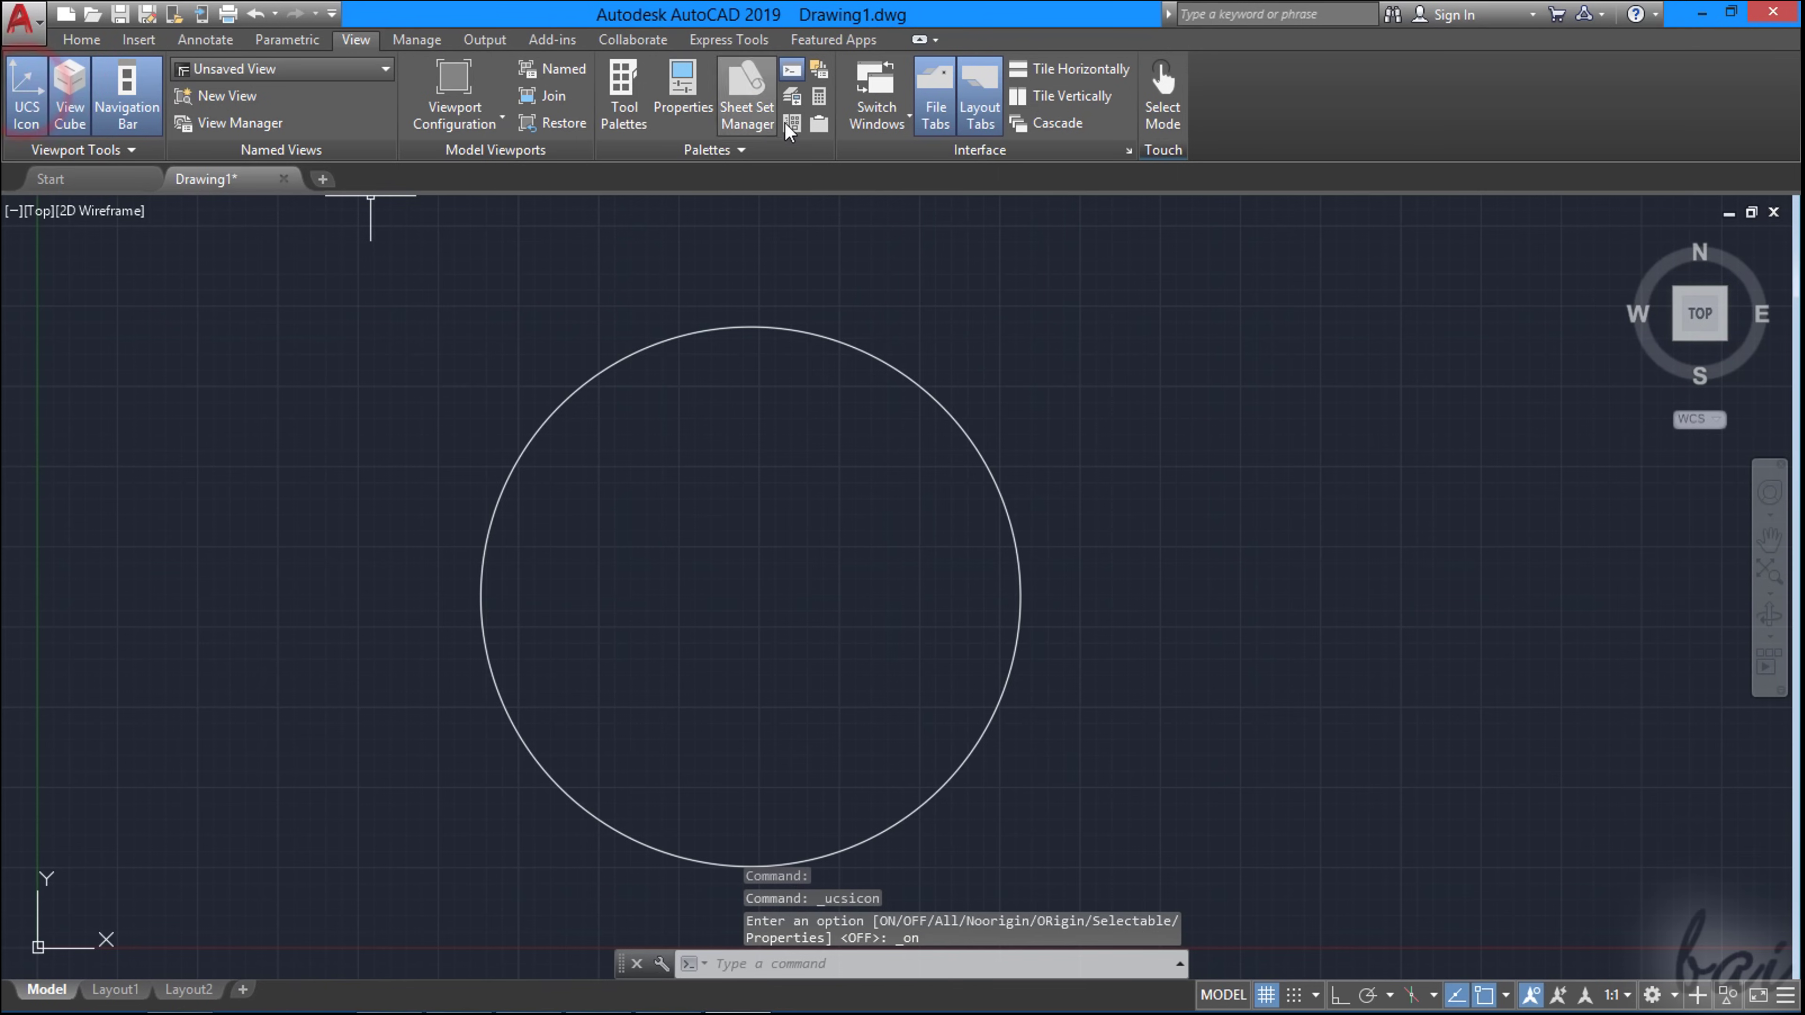
- Hide the file tabs and the layout tabs in turn, showing each of them again
left_click(935, 99)
left_click(935, 100)
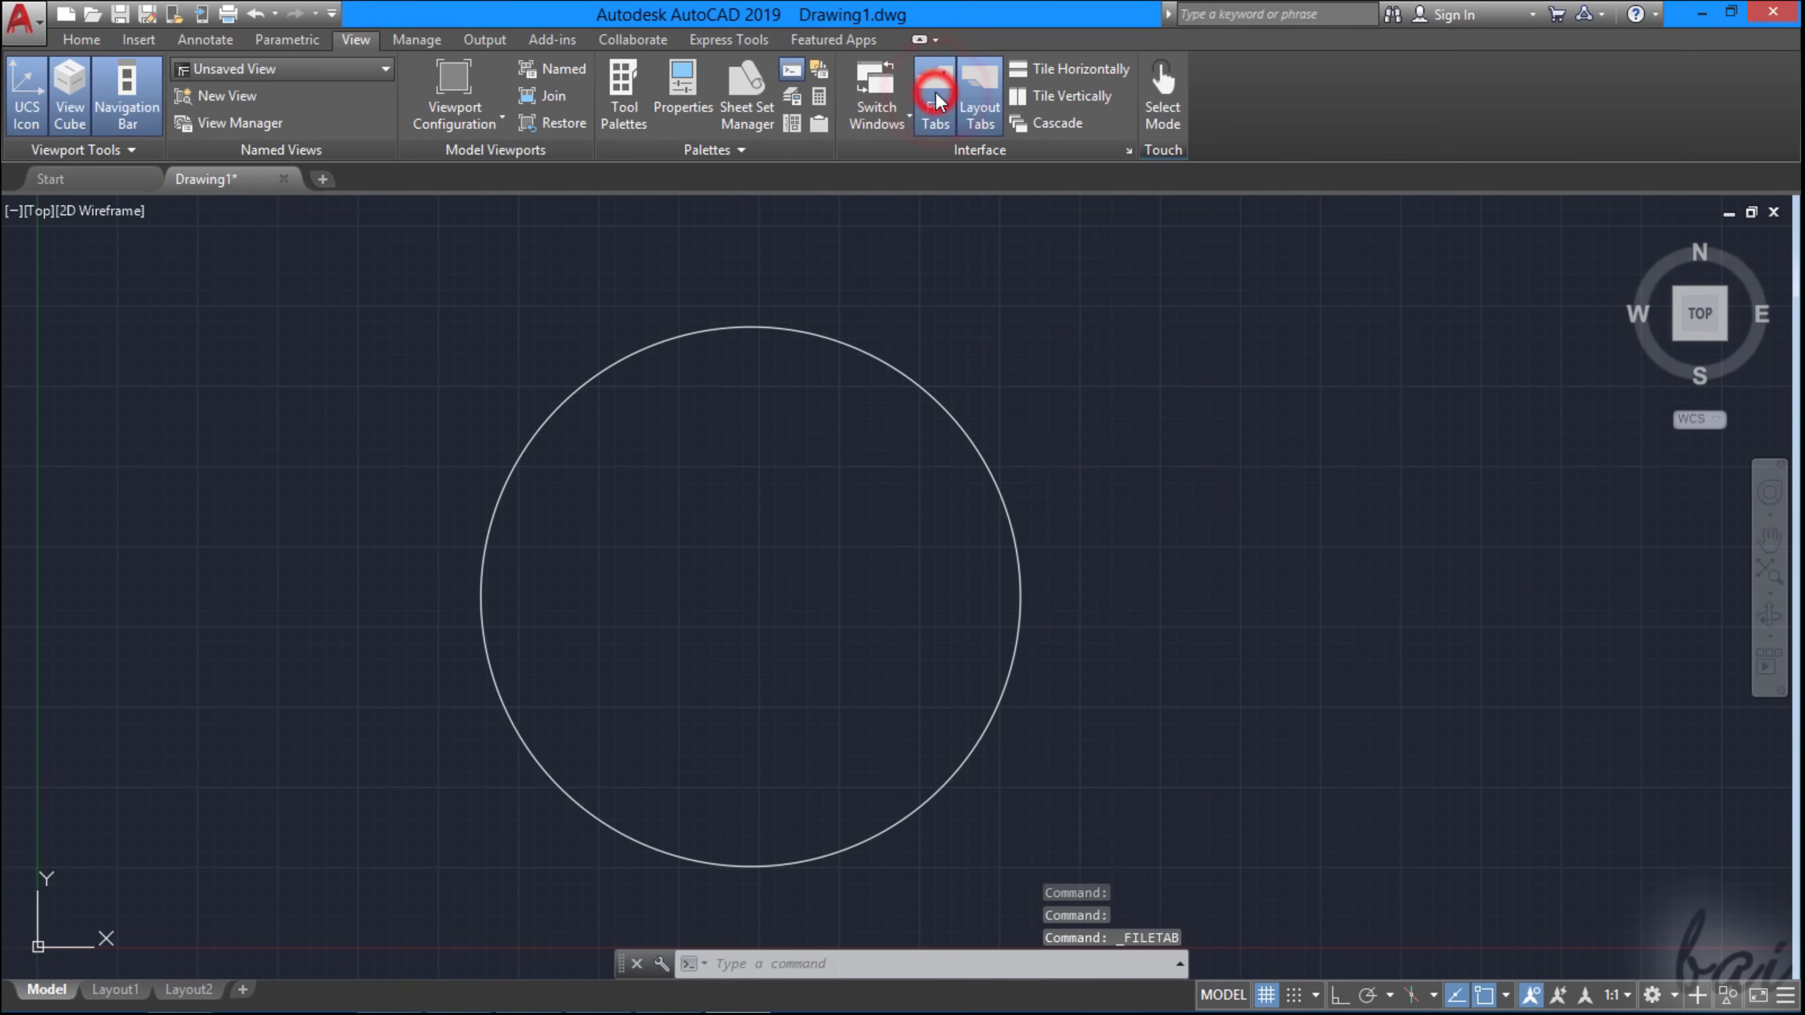
left_click(991, 114)
left_click(991, 114)
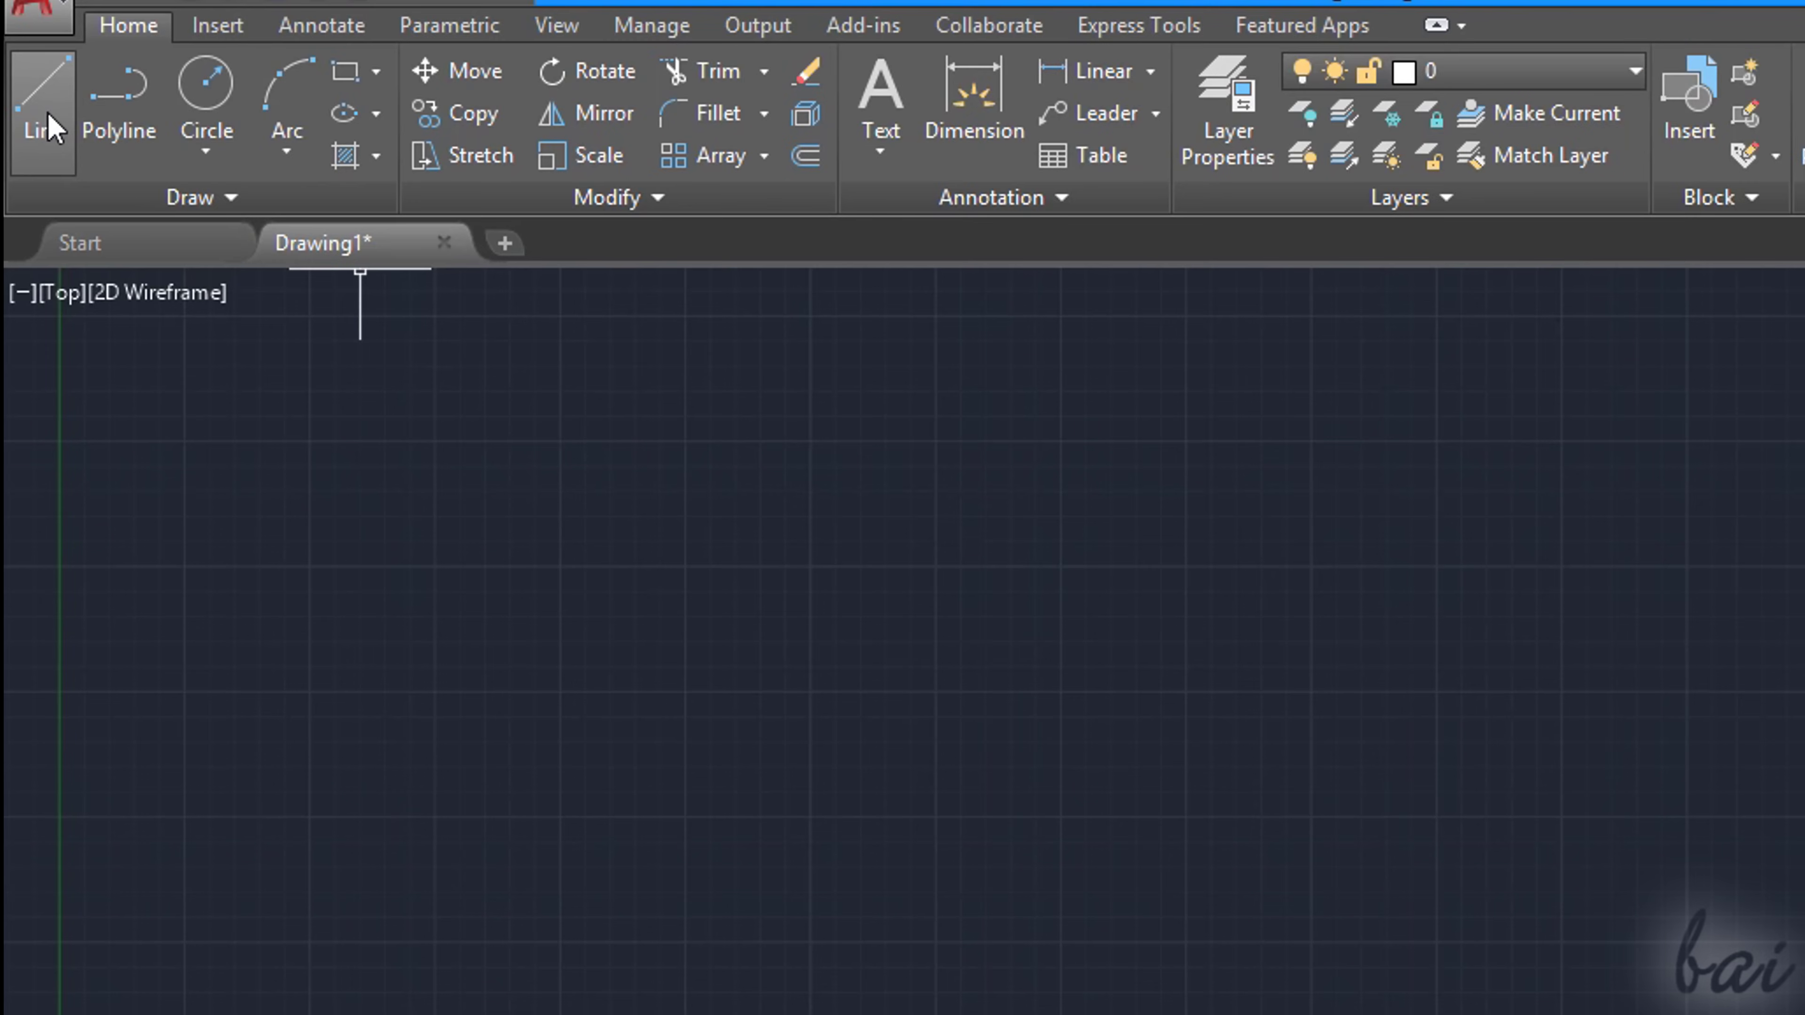
- Draw a single straight line about 9.25 units long, rising to the right at about 54°
left_click(50, 115)
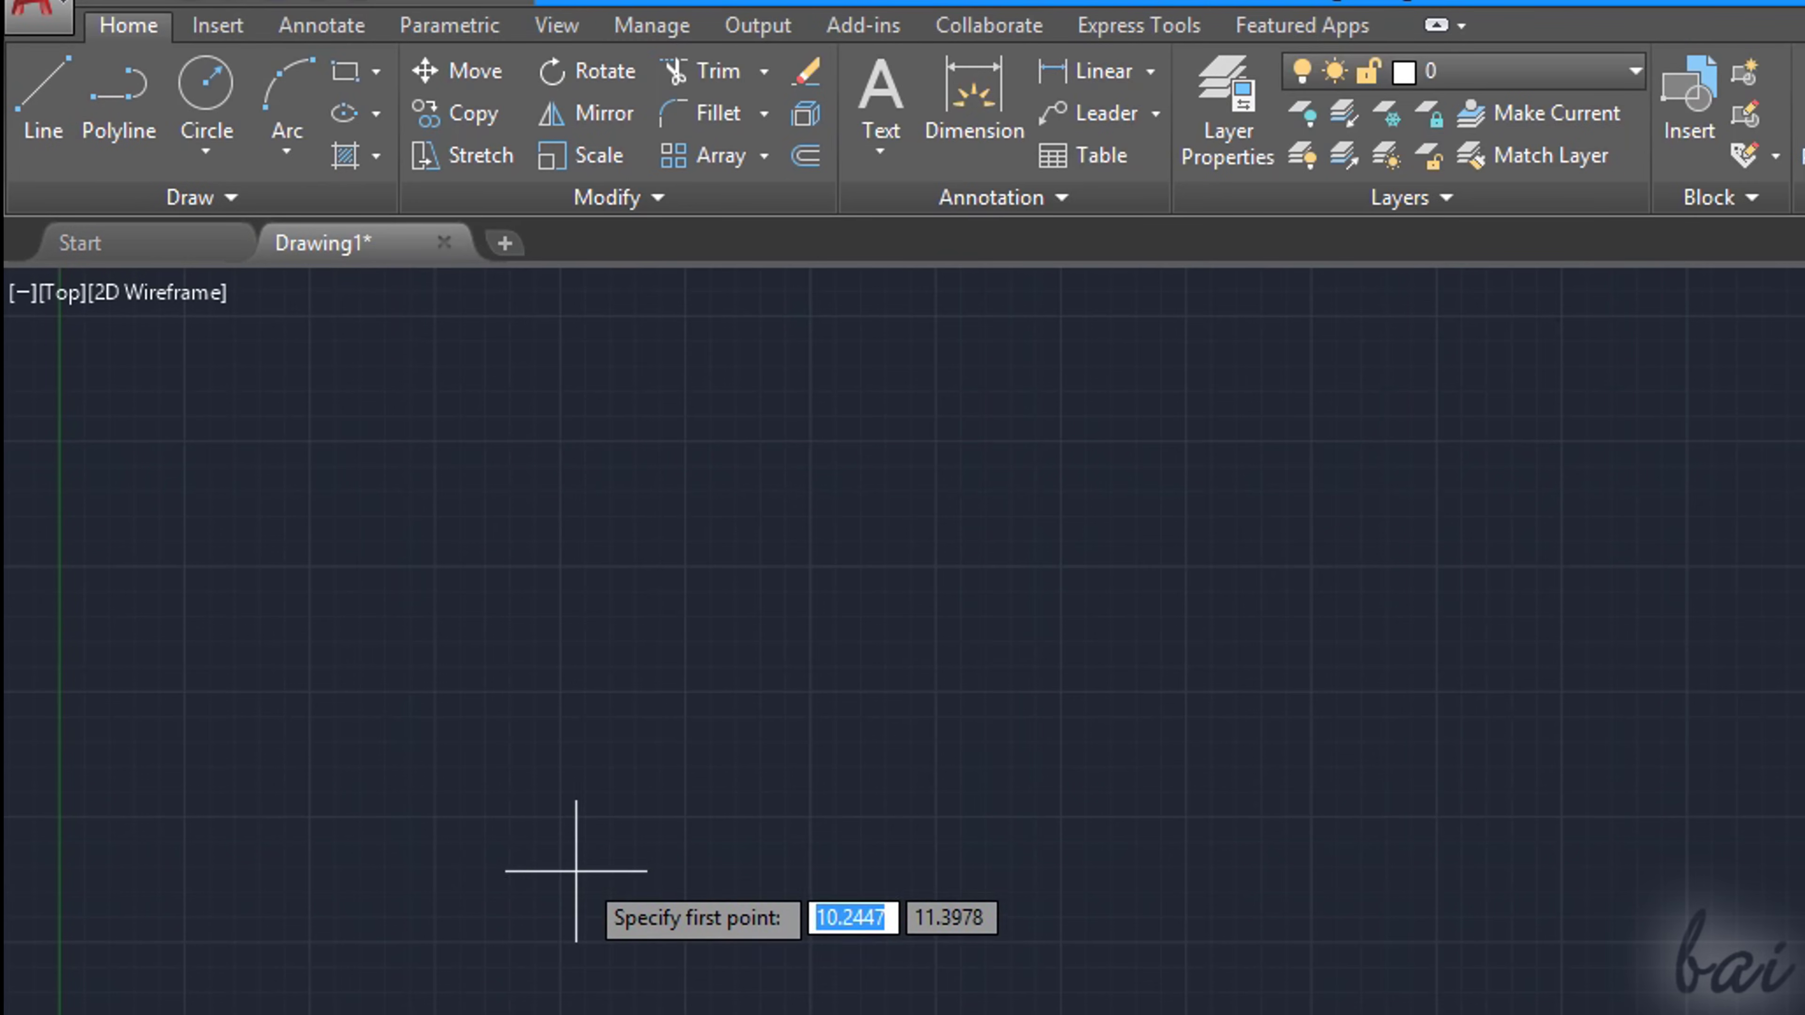
left_click(475, 857)
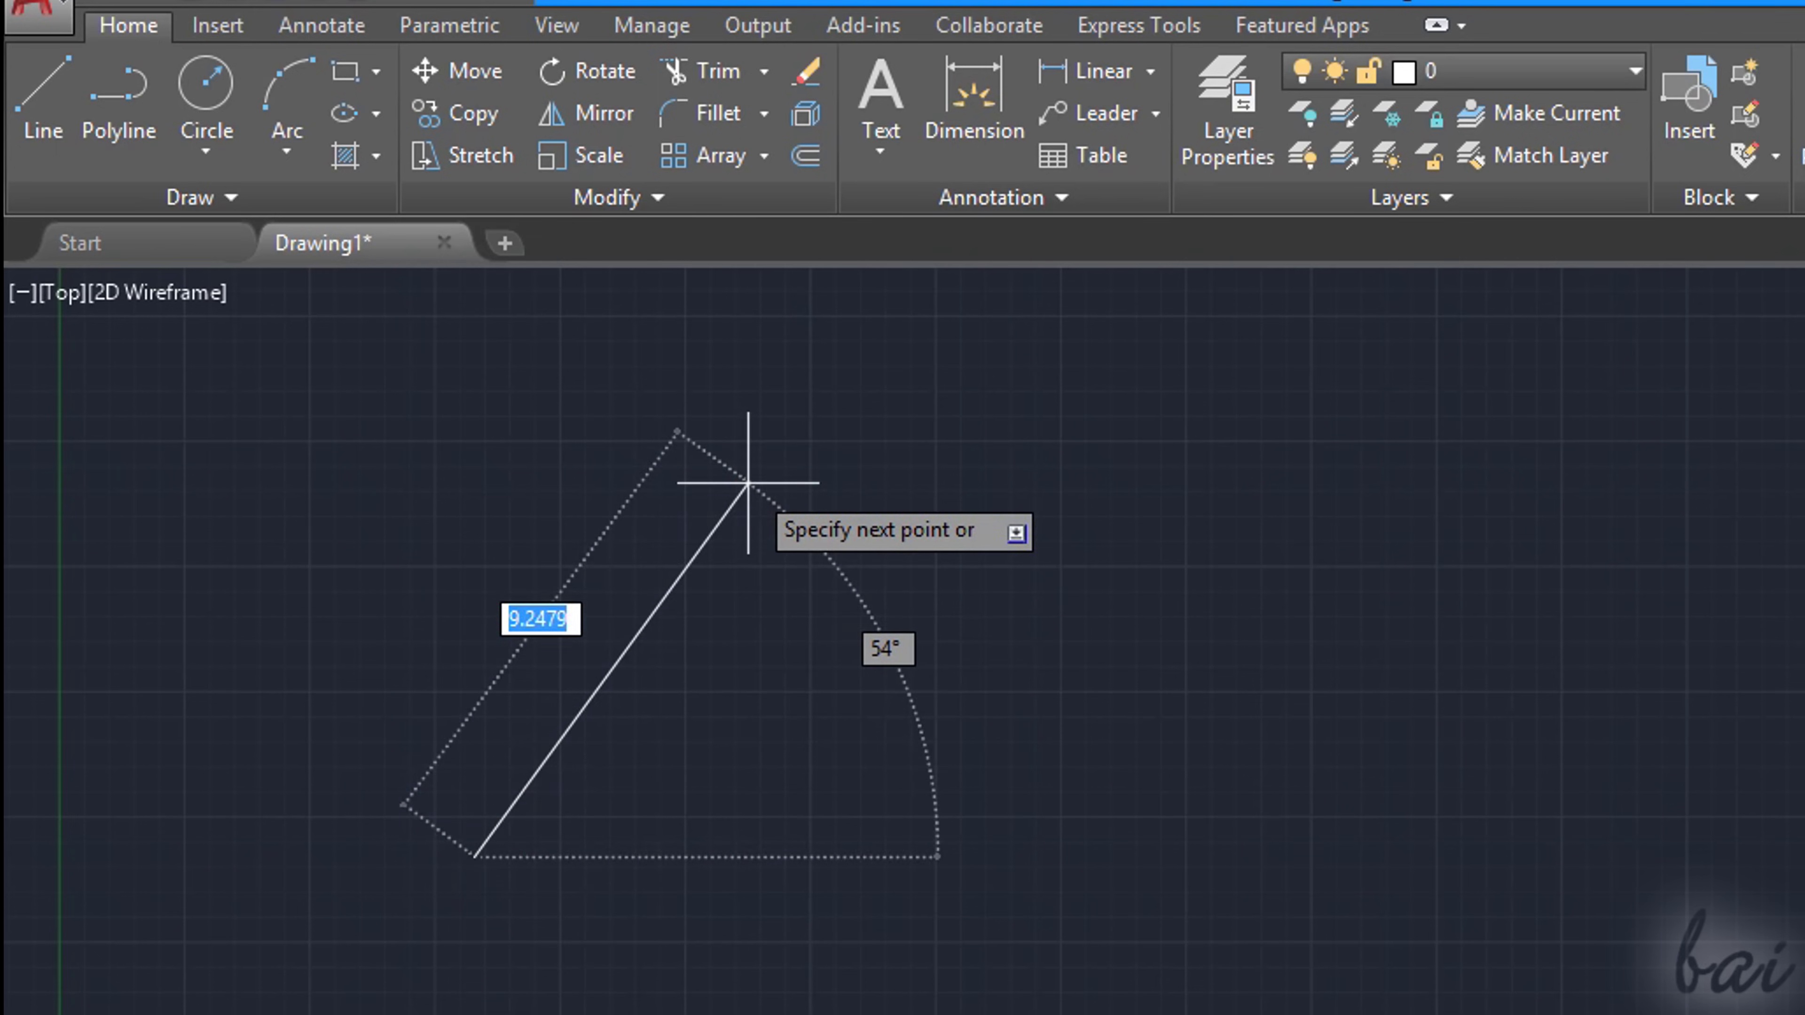
left_click(747, 483)
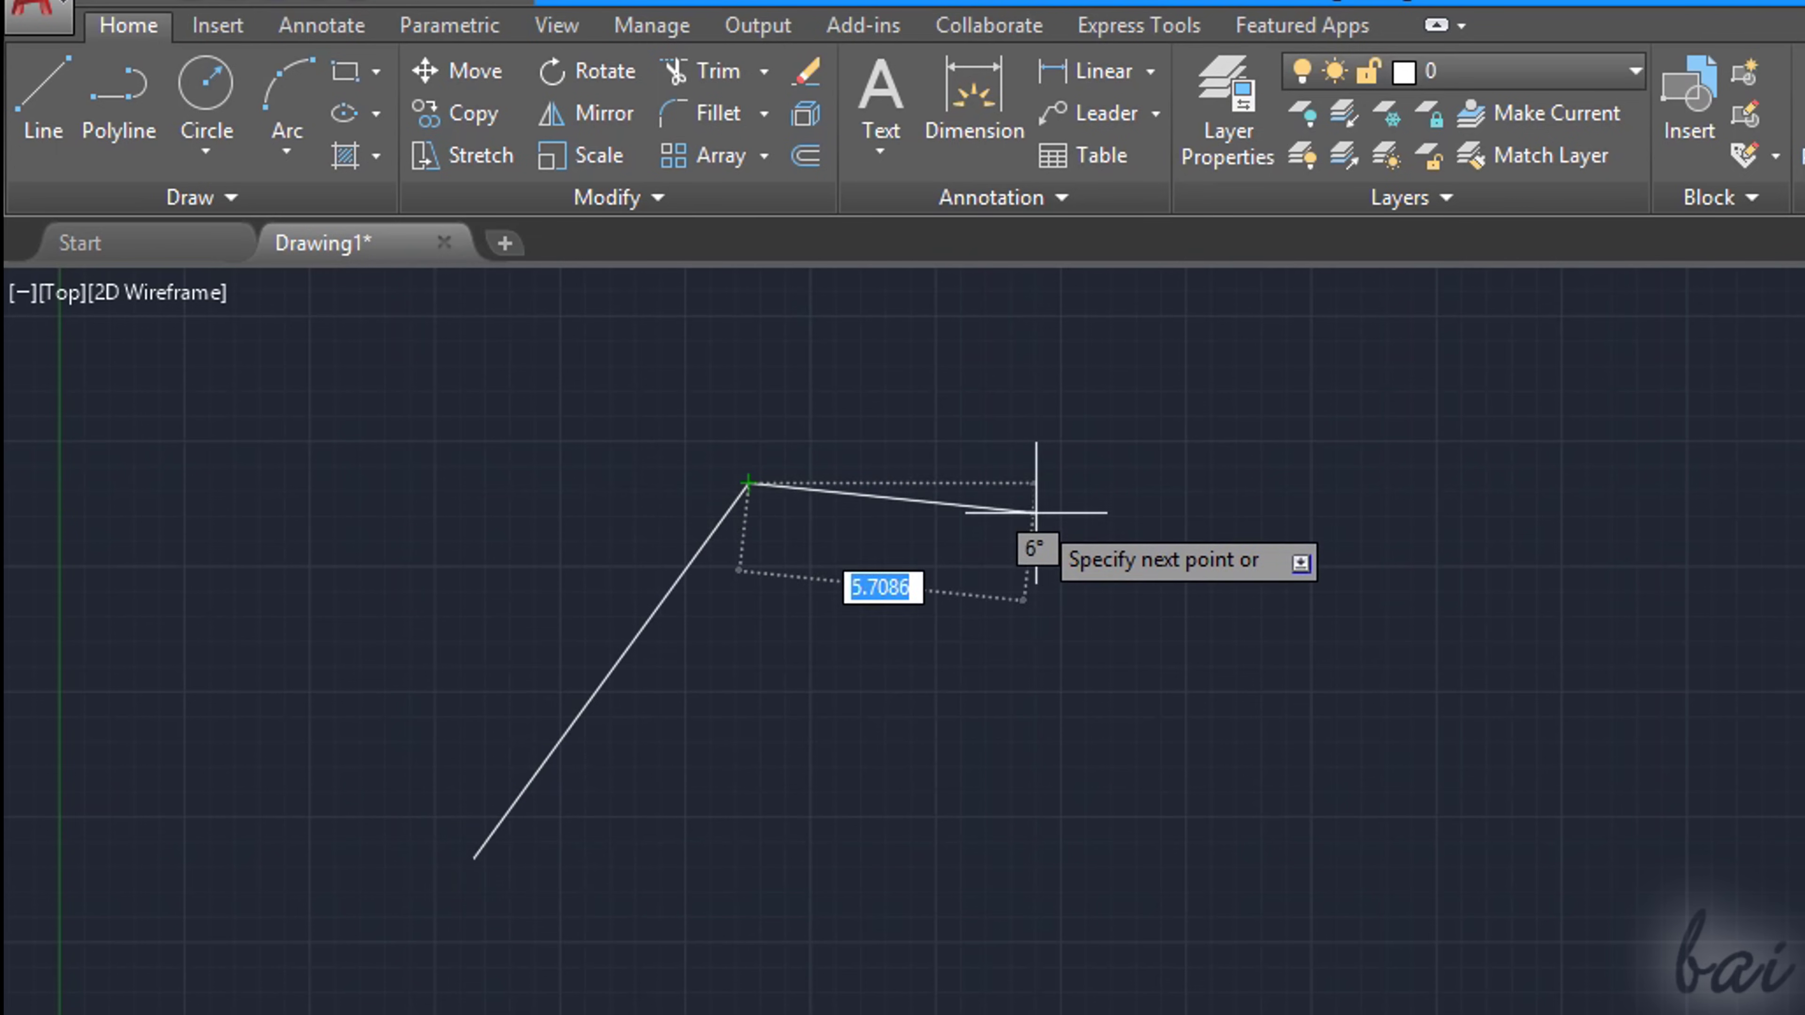
key("Escape")
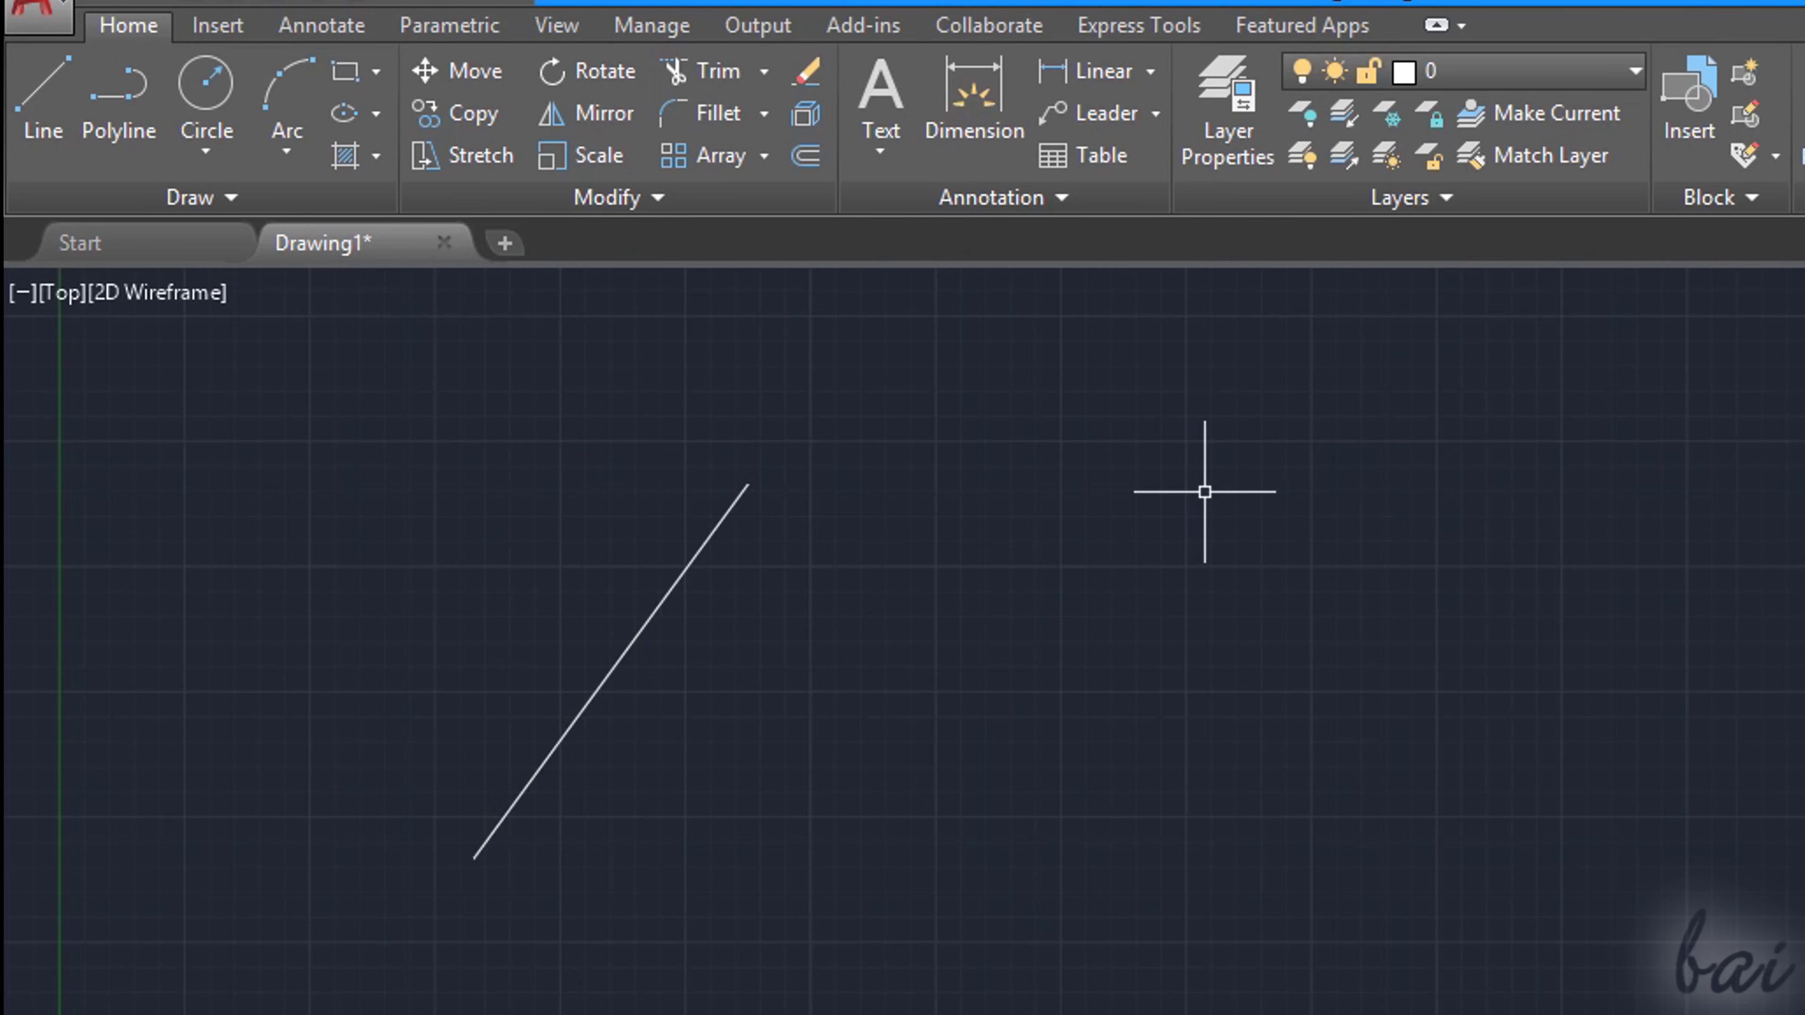
- Draw an open polyline of three straight segments beside the existing line
left_click(135, 89)
left_click(834, 857)
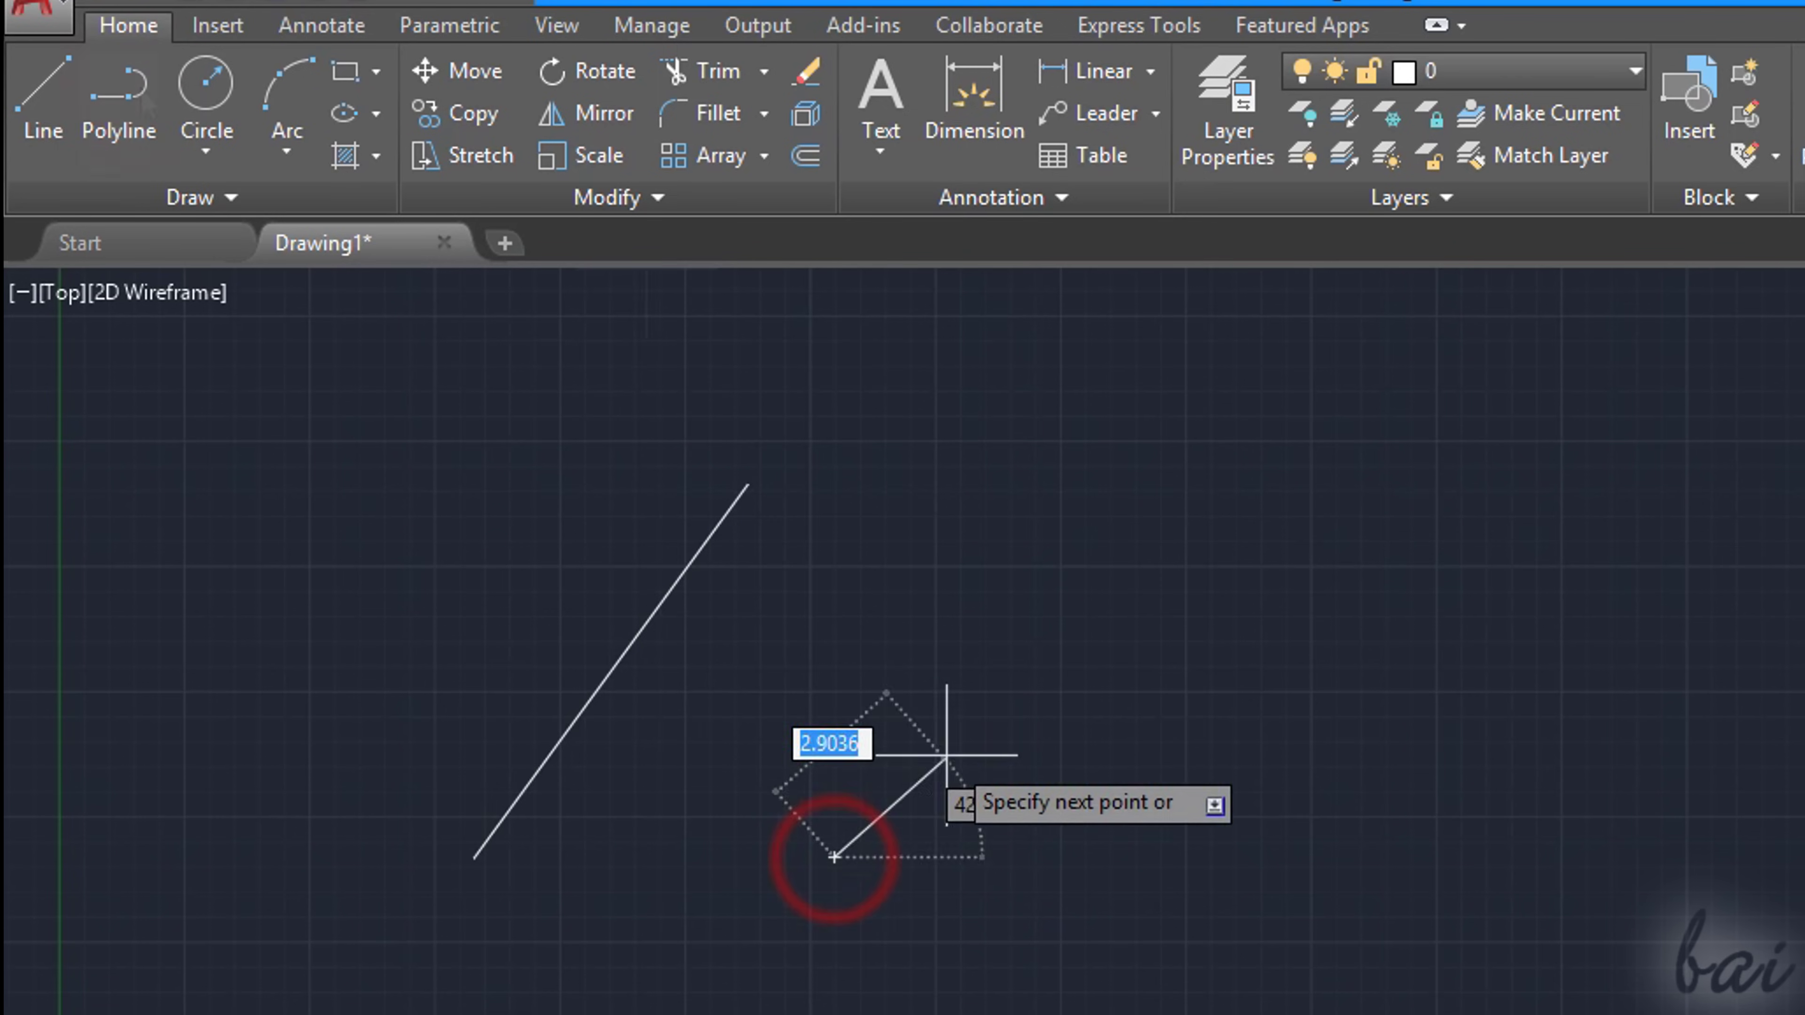
left_click(1005, 593)
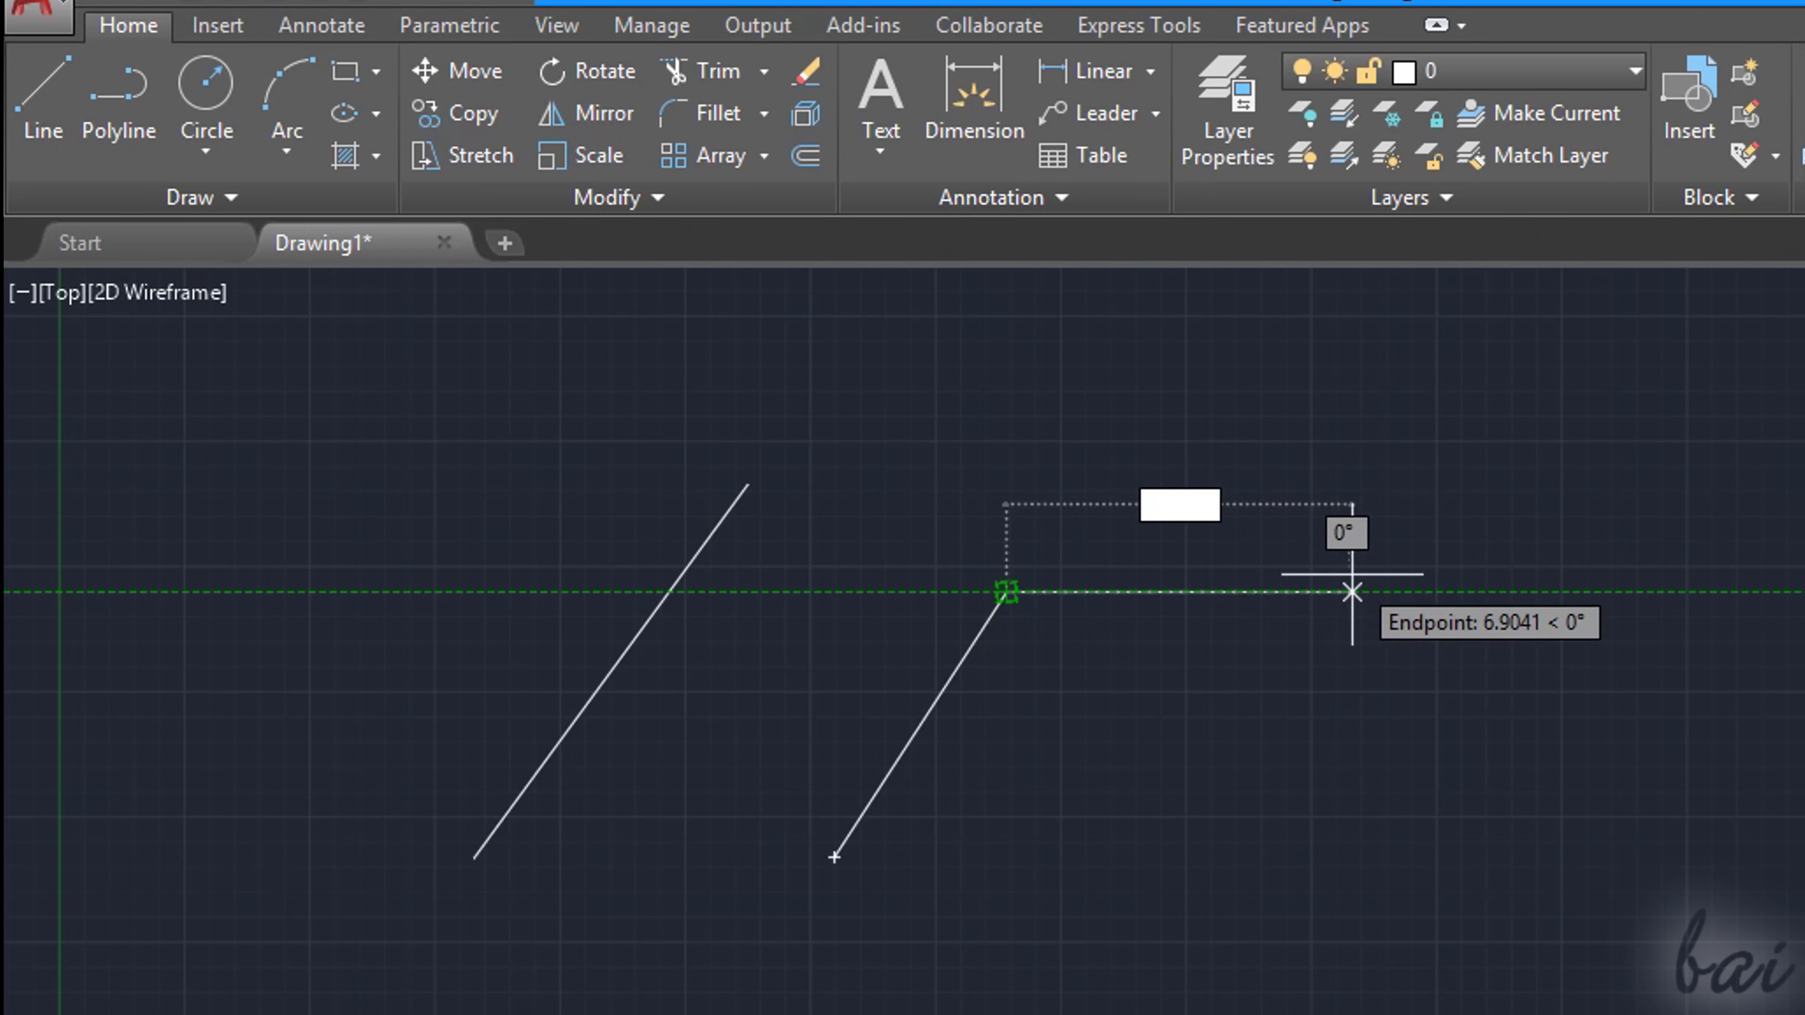
left_click(1399, 479)
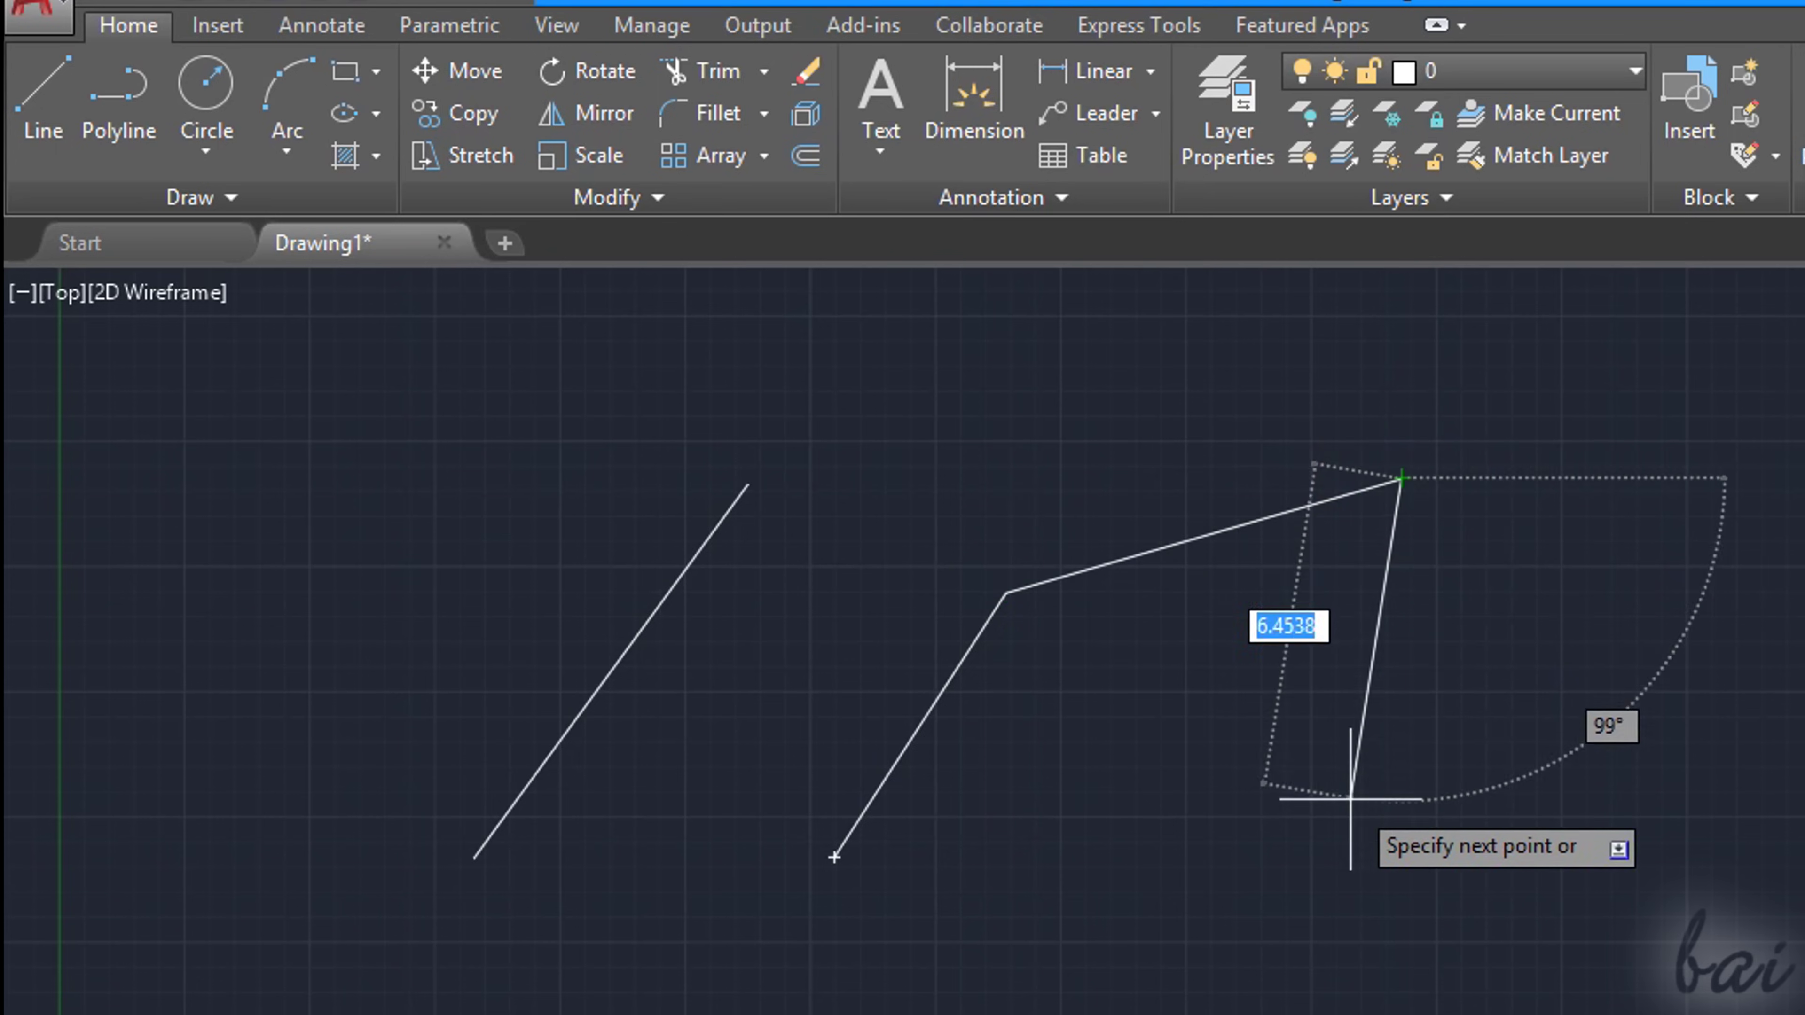
left_click(1348, 817)
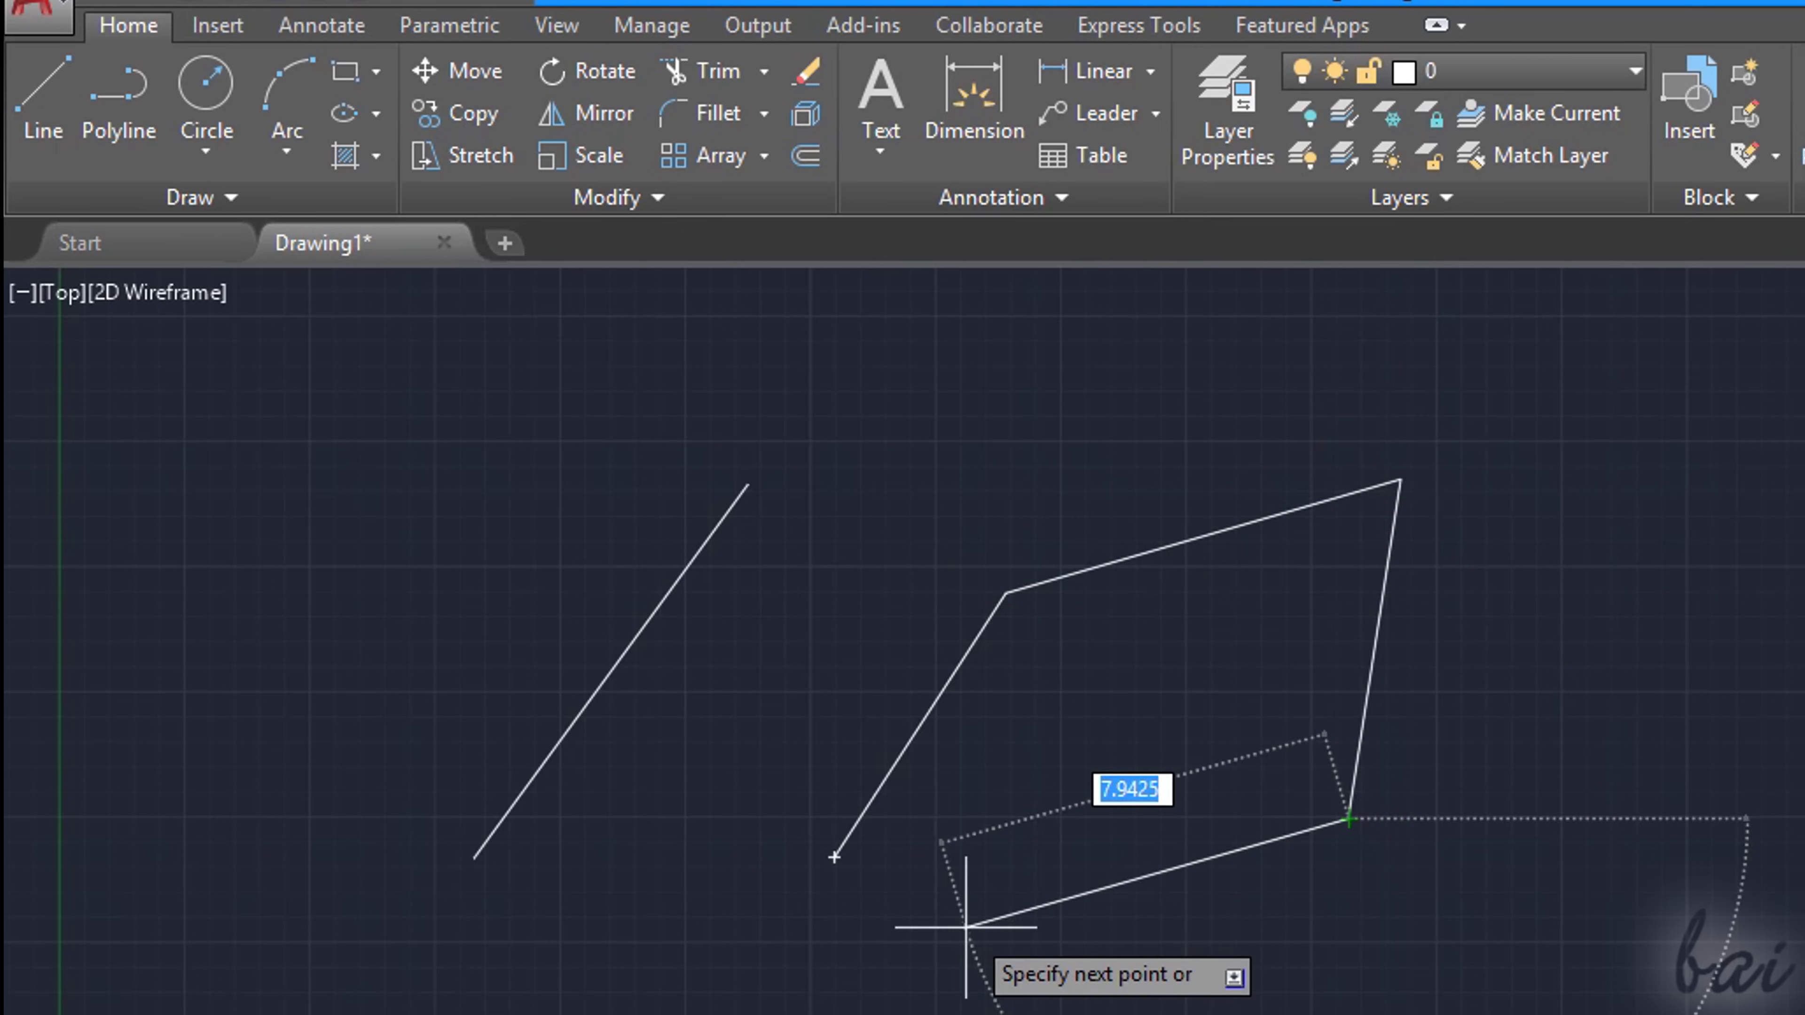
key("Return")
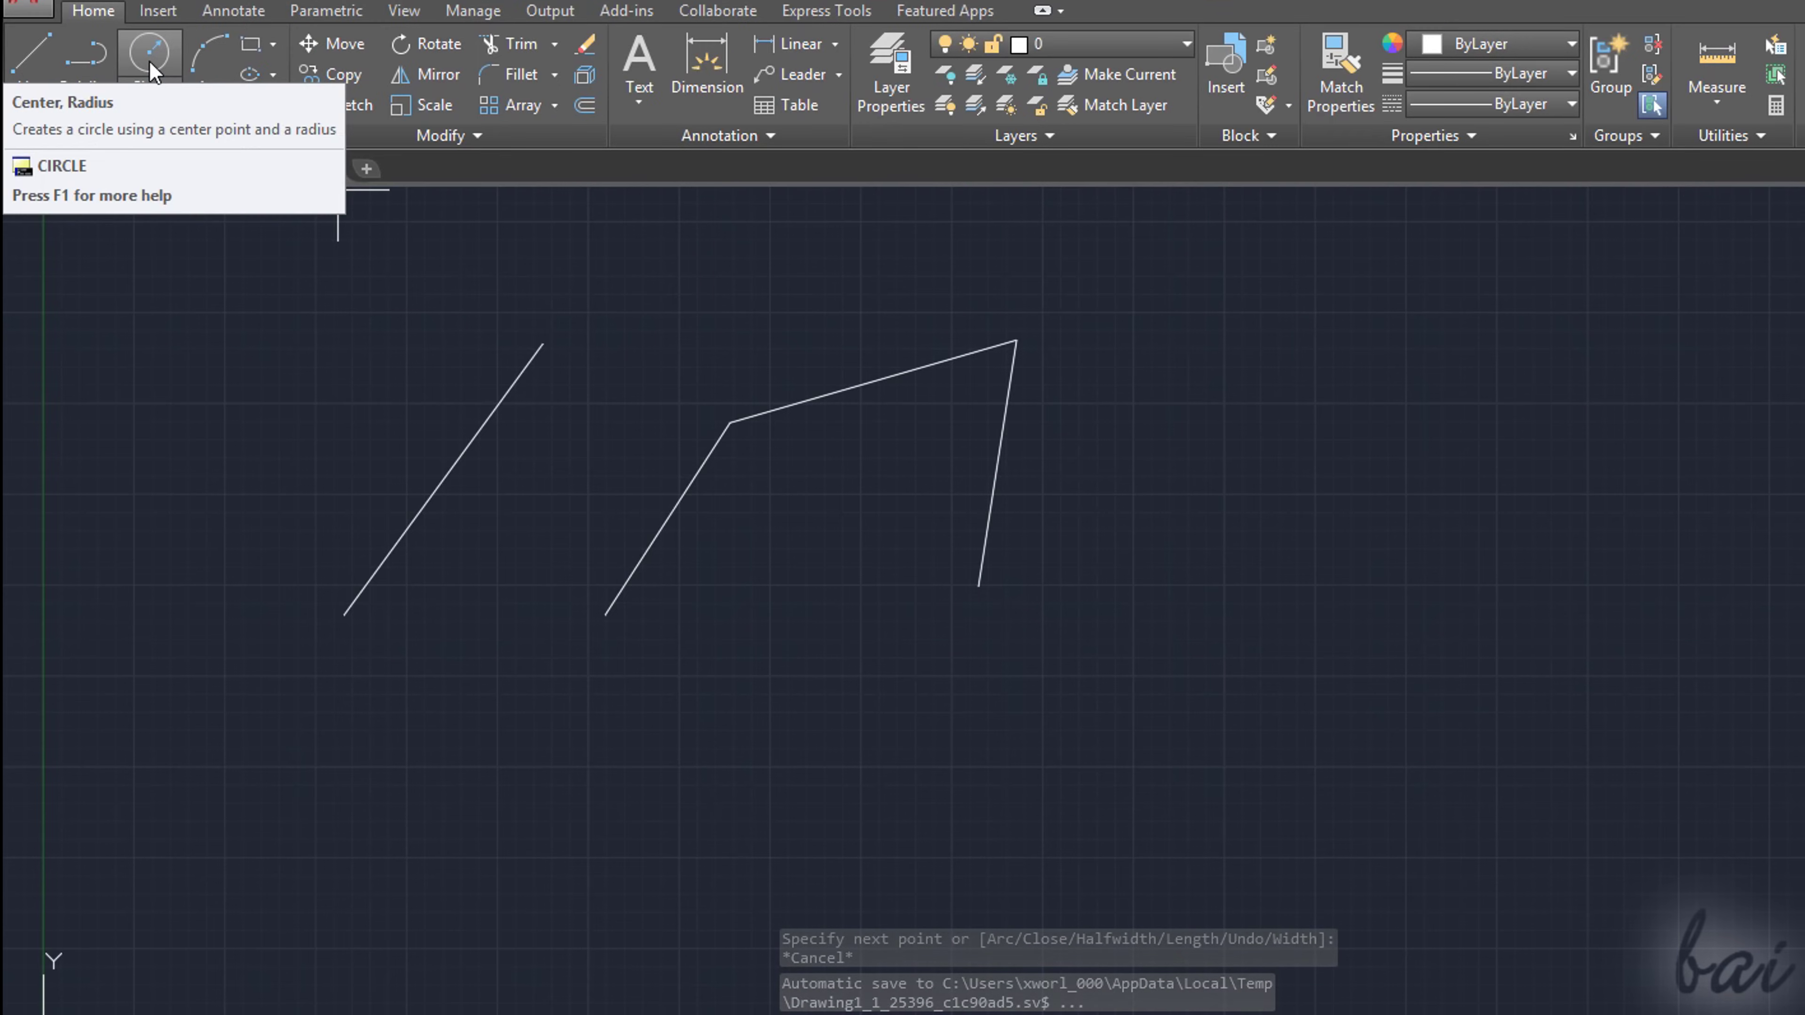
- Draw a circle by center and radius below the single straight line
left_click(151, 65)
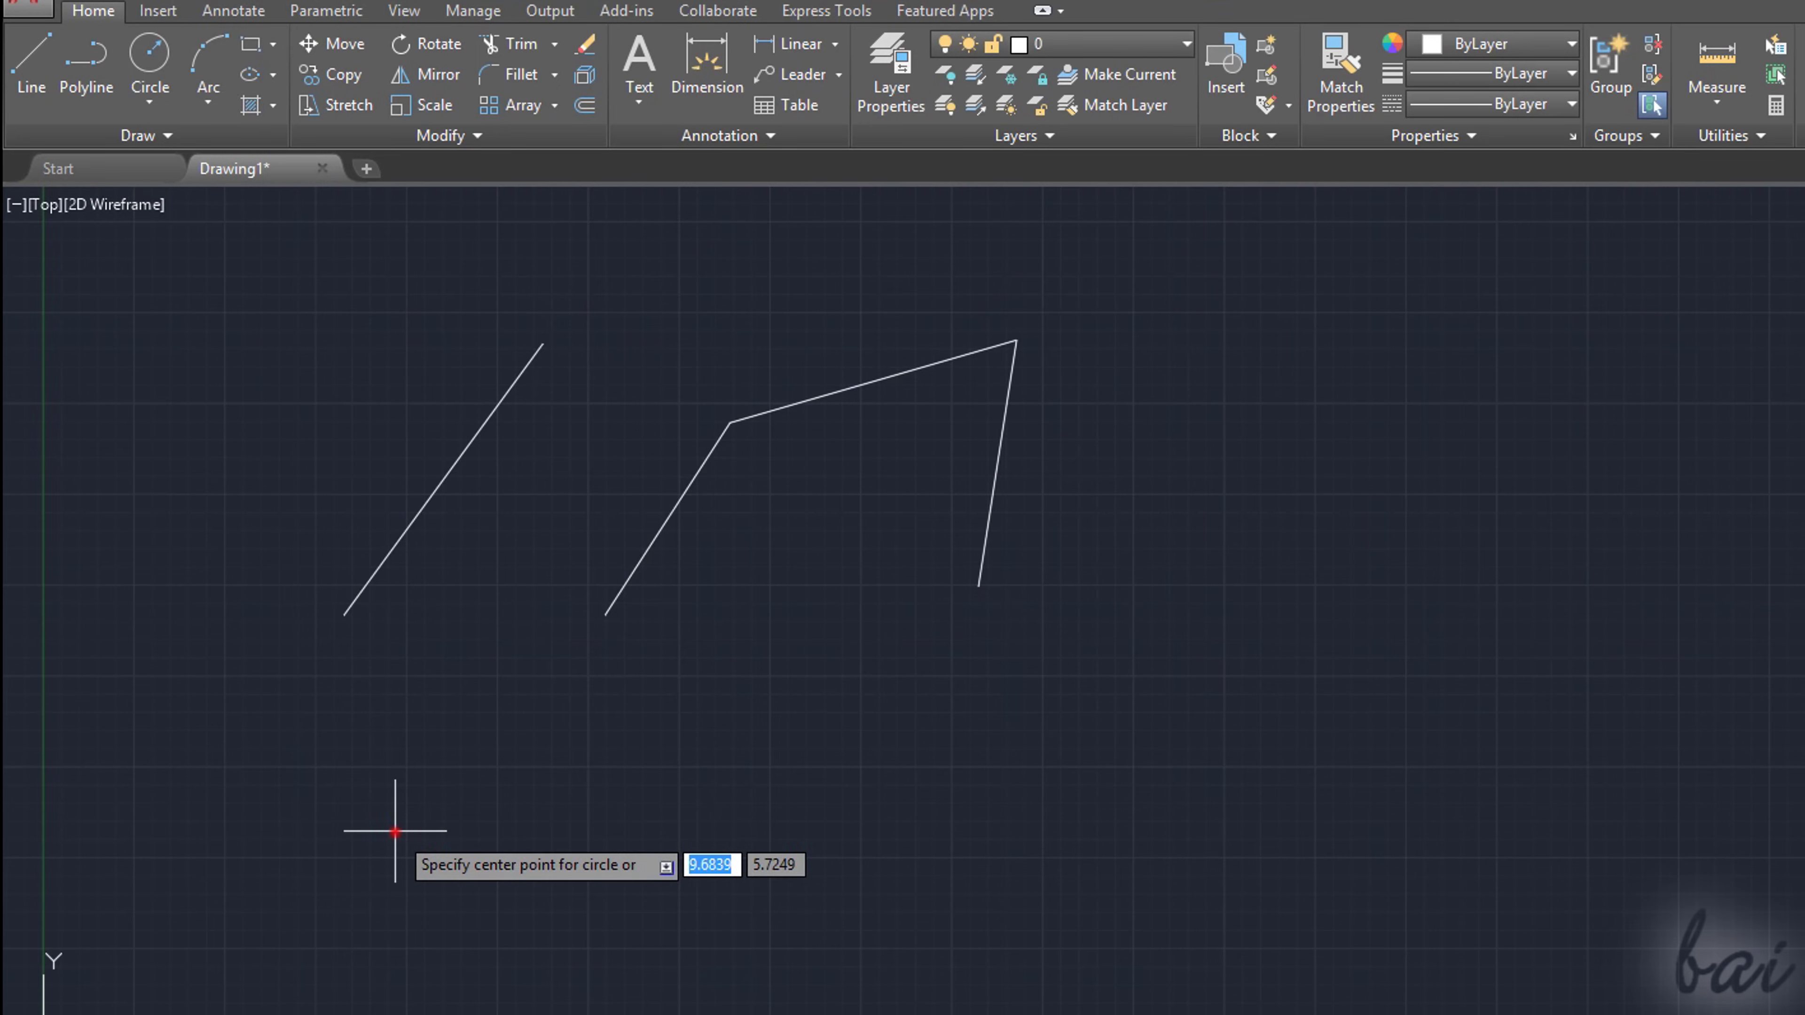
left_click(395, 831)
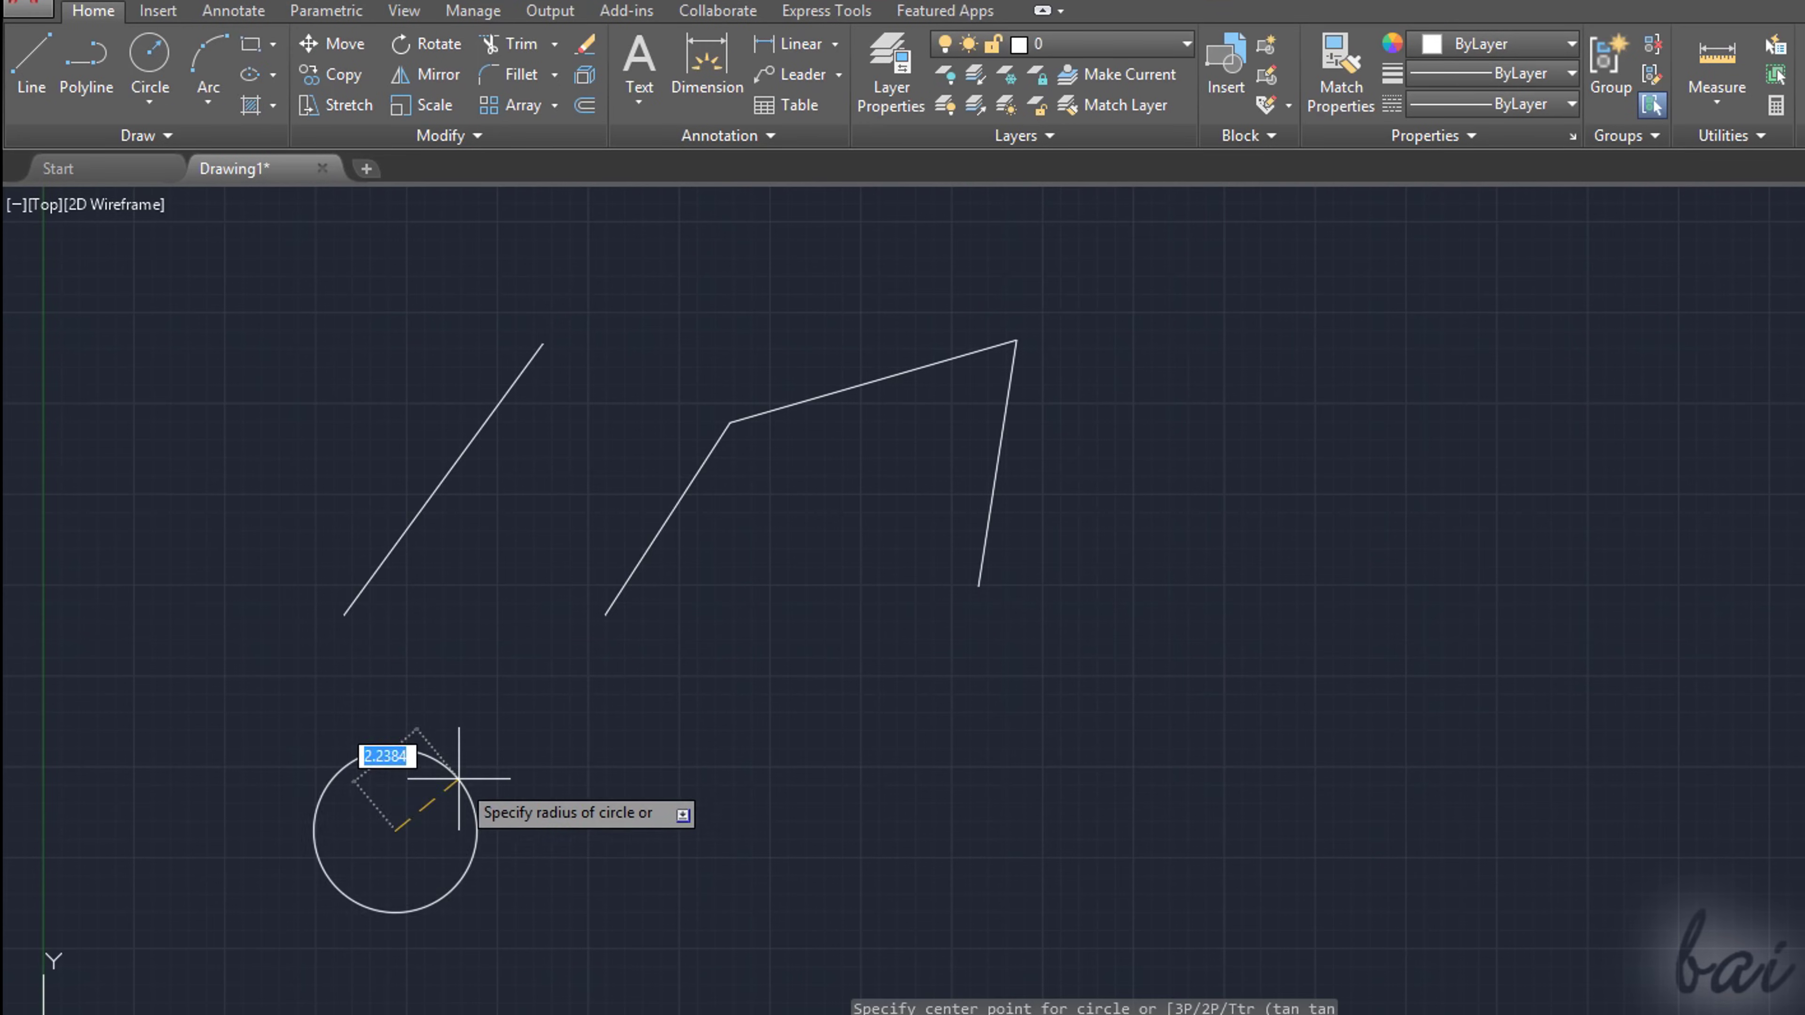
left_click(510, 733)
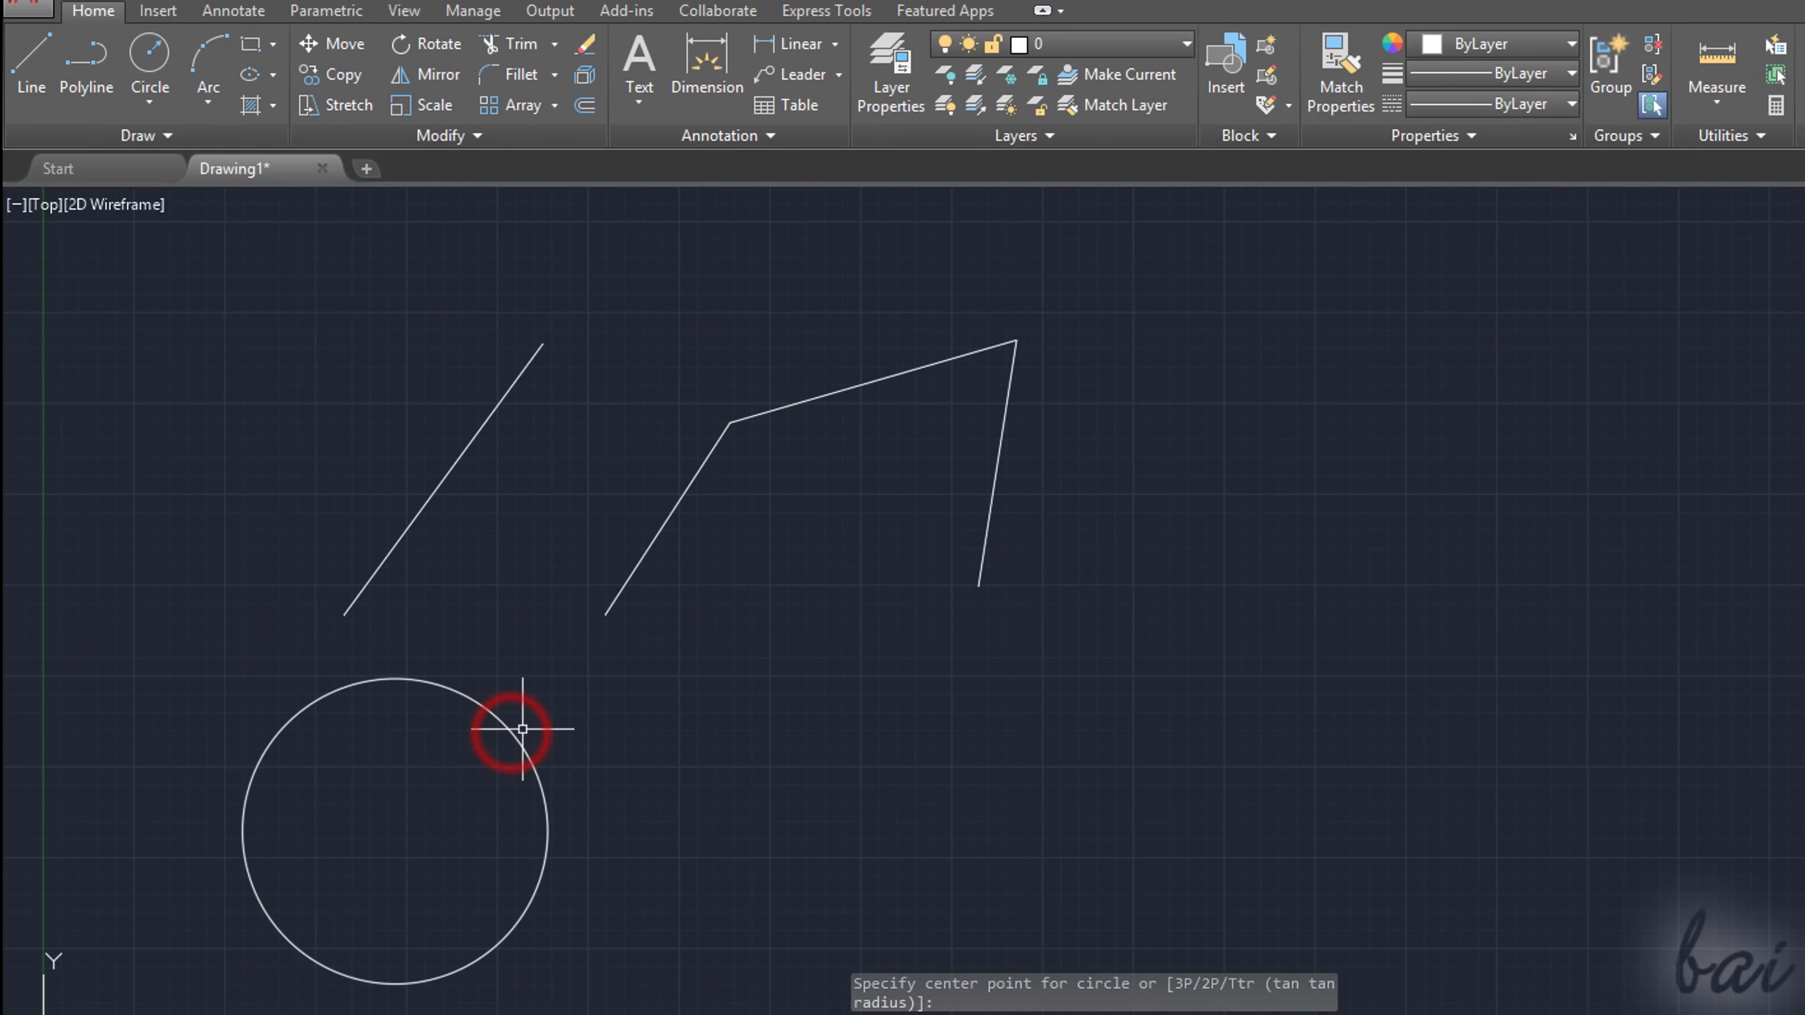
left_click(155, 102)
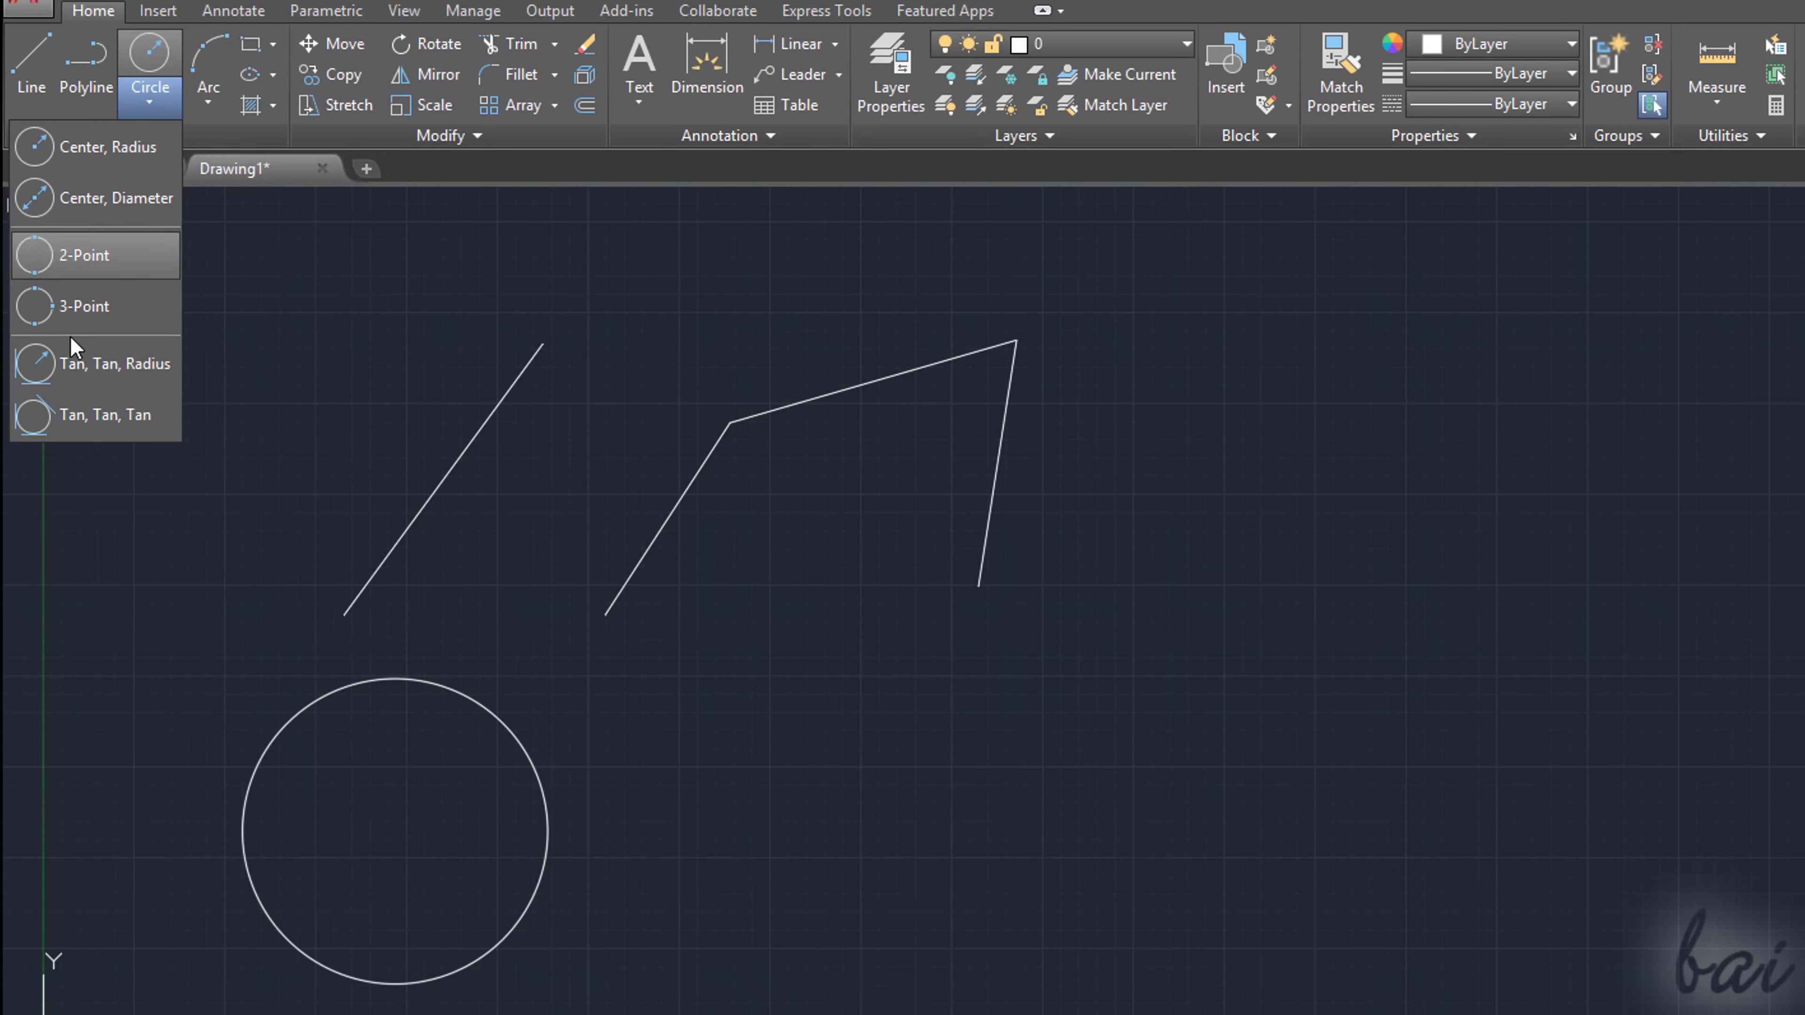
left_click(110, 302)
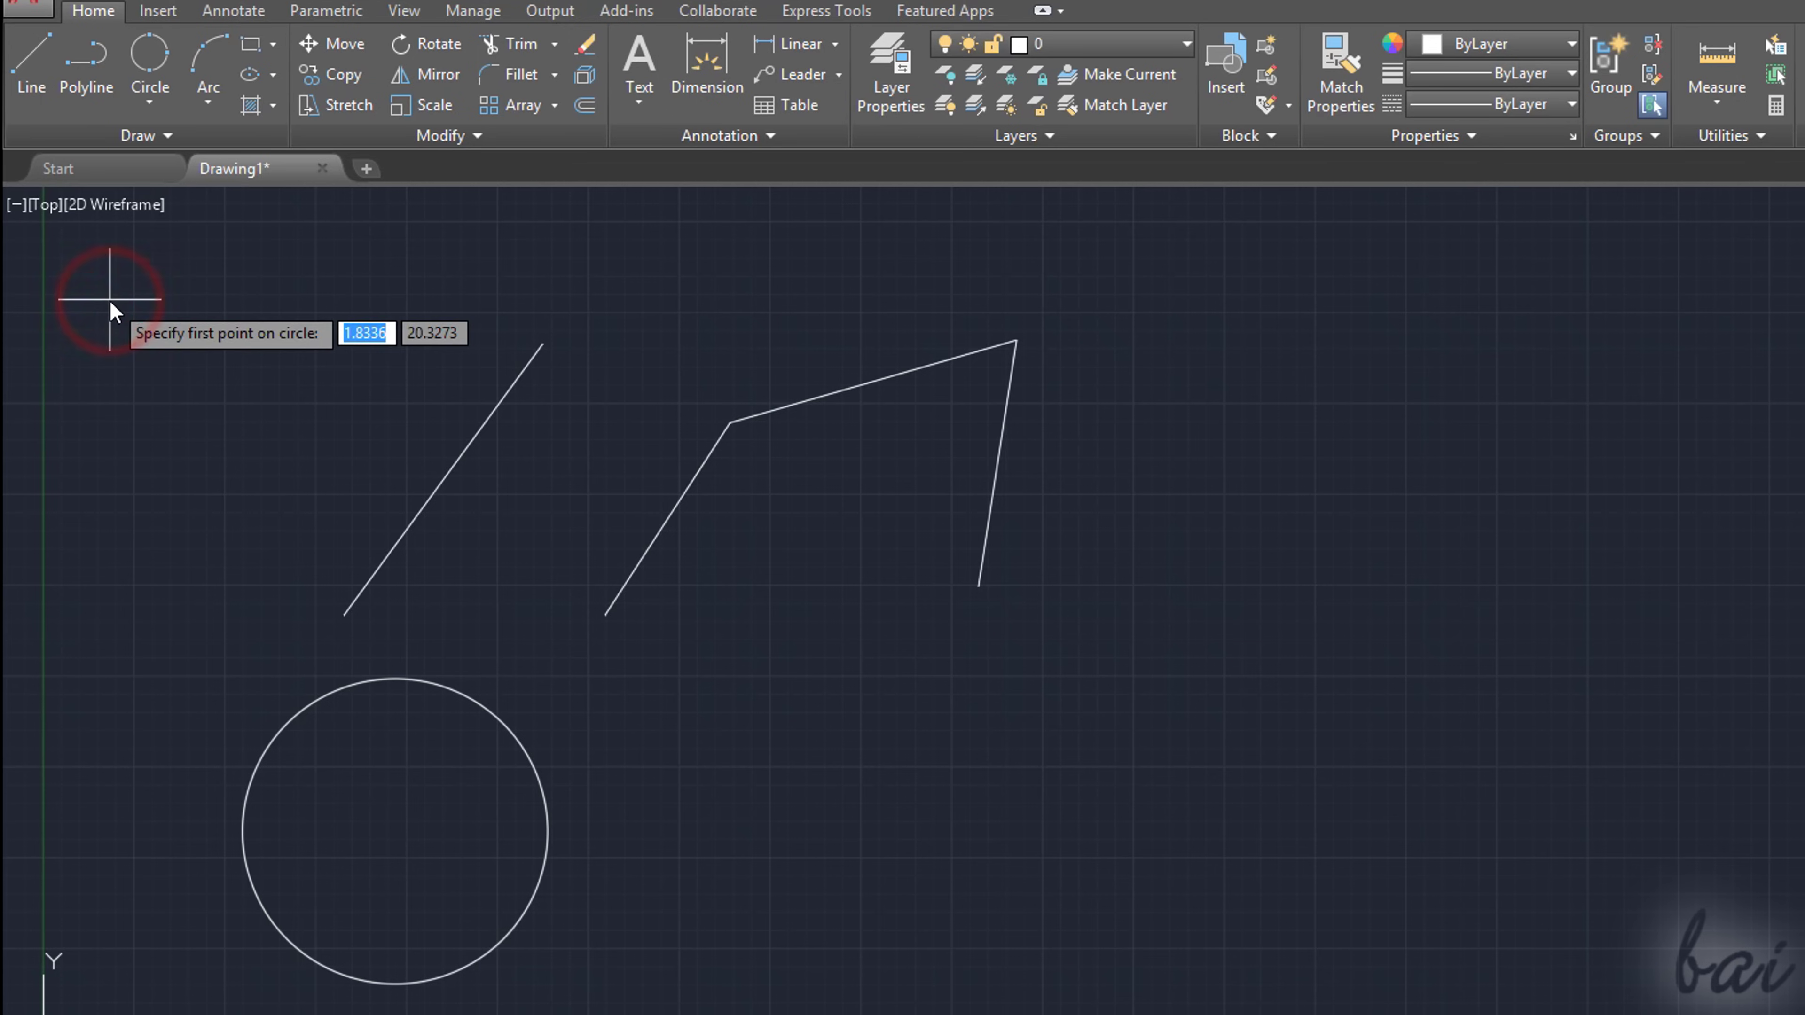
left_click(736, 756)
left_click(876, 743)
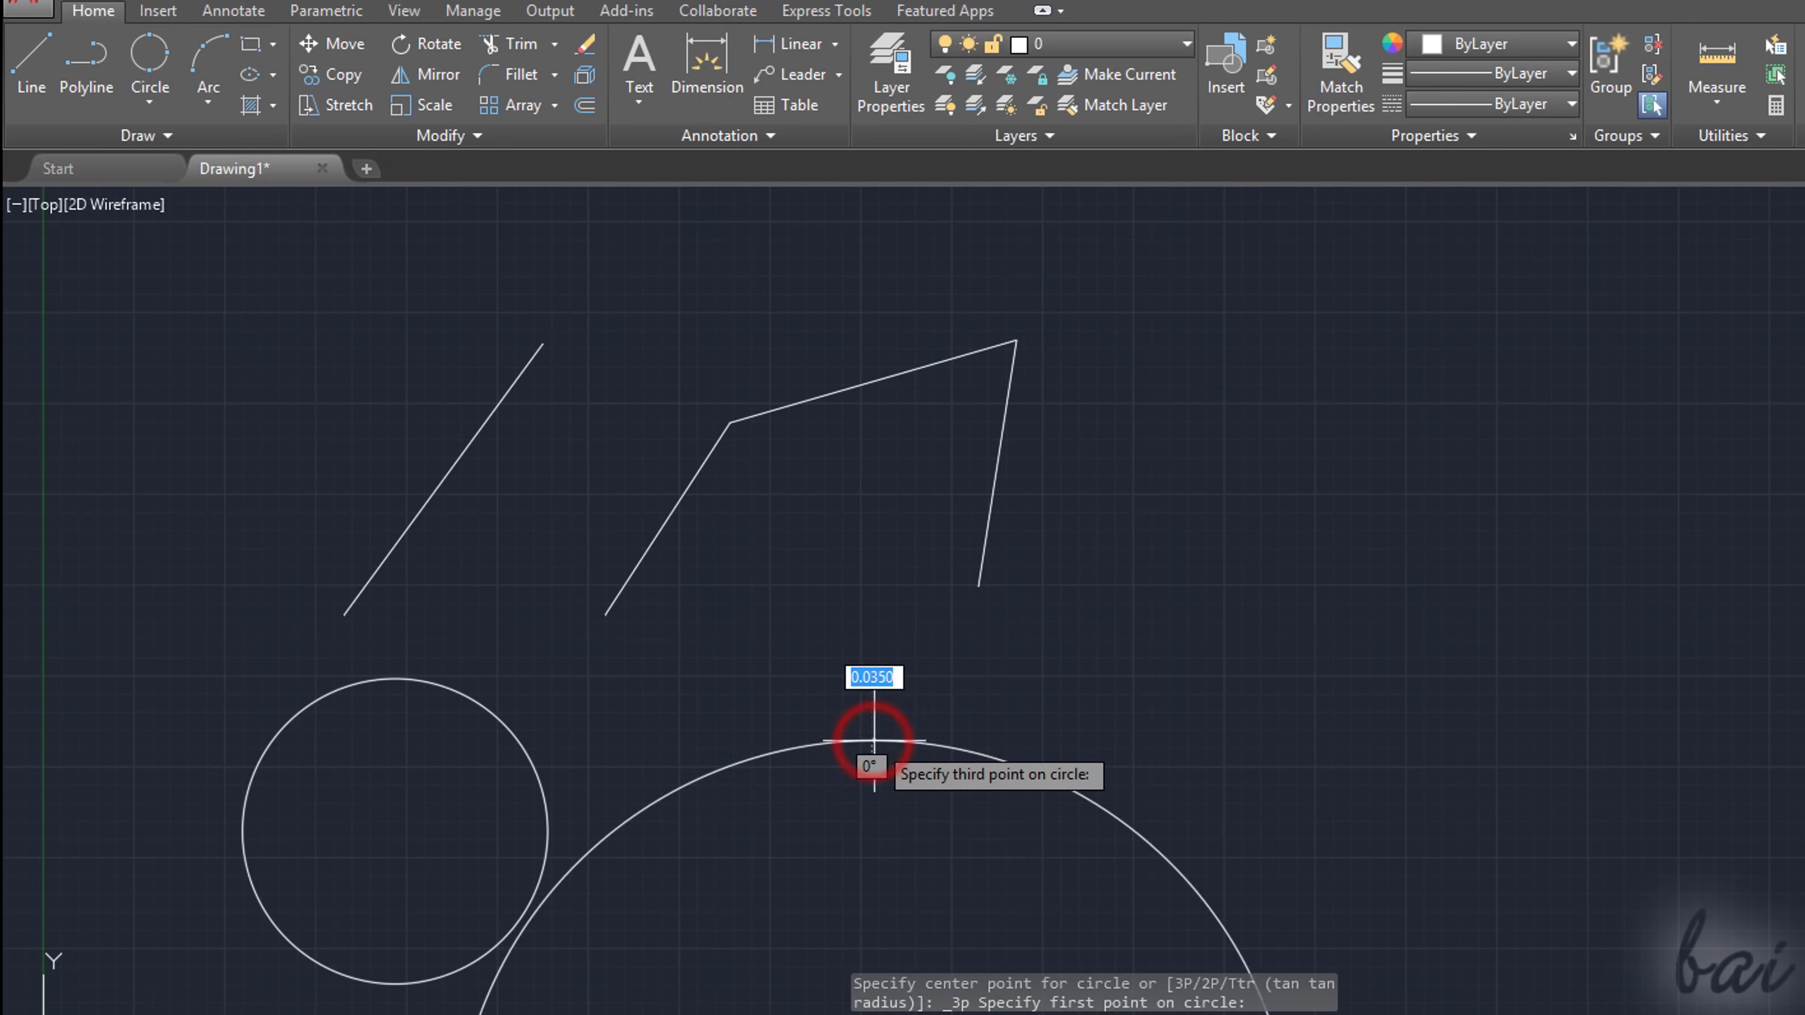
key("Escape")
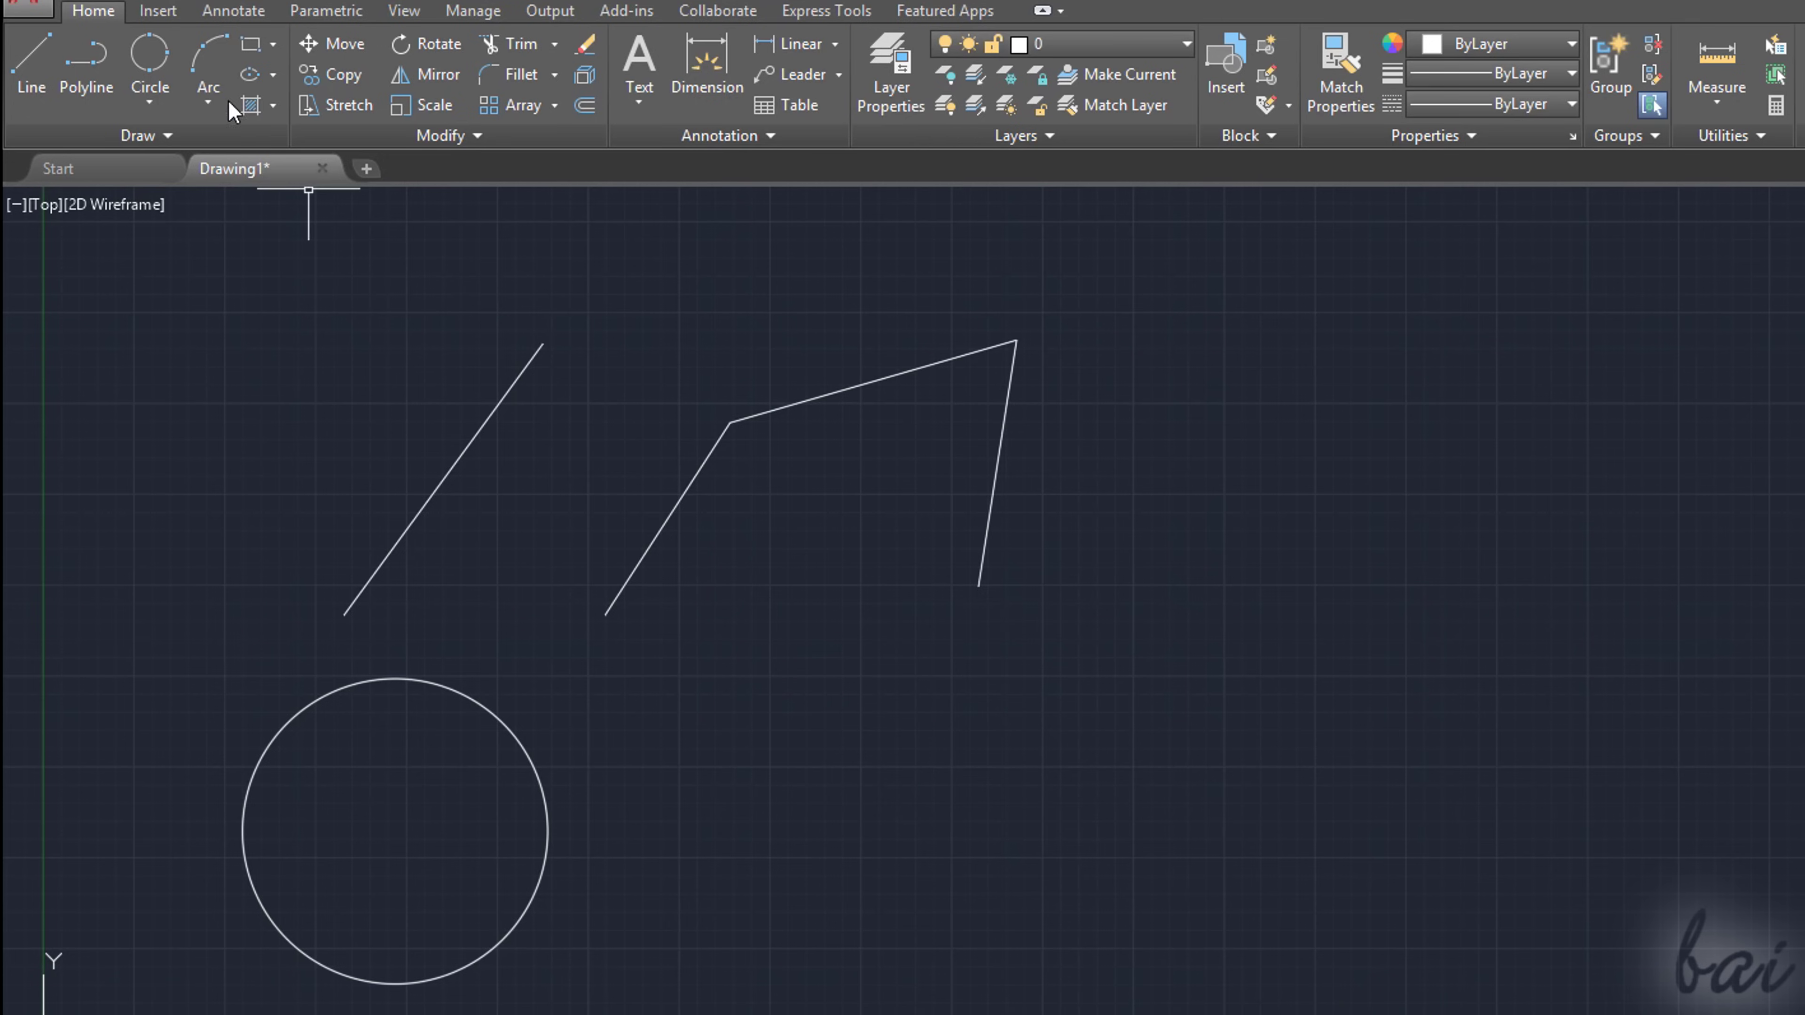
- Draw a three-point arc to the right of the circle, below the polyline
left_click(210, 67)
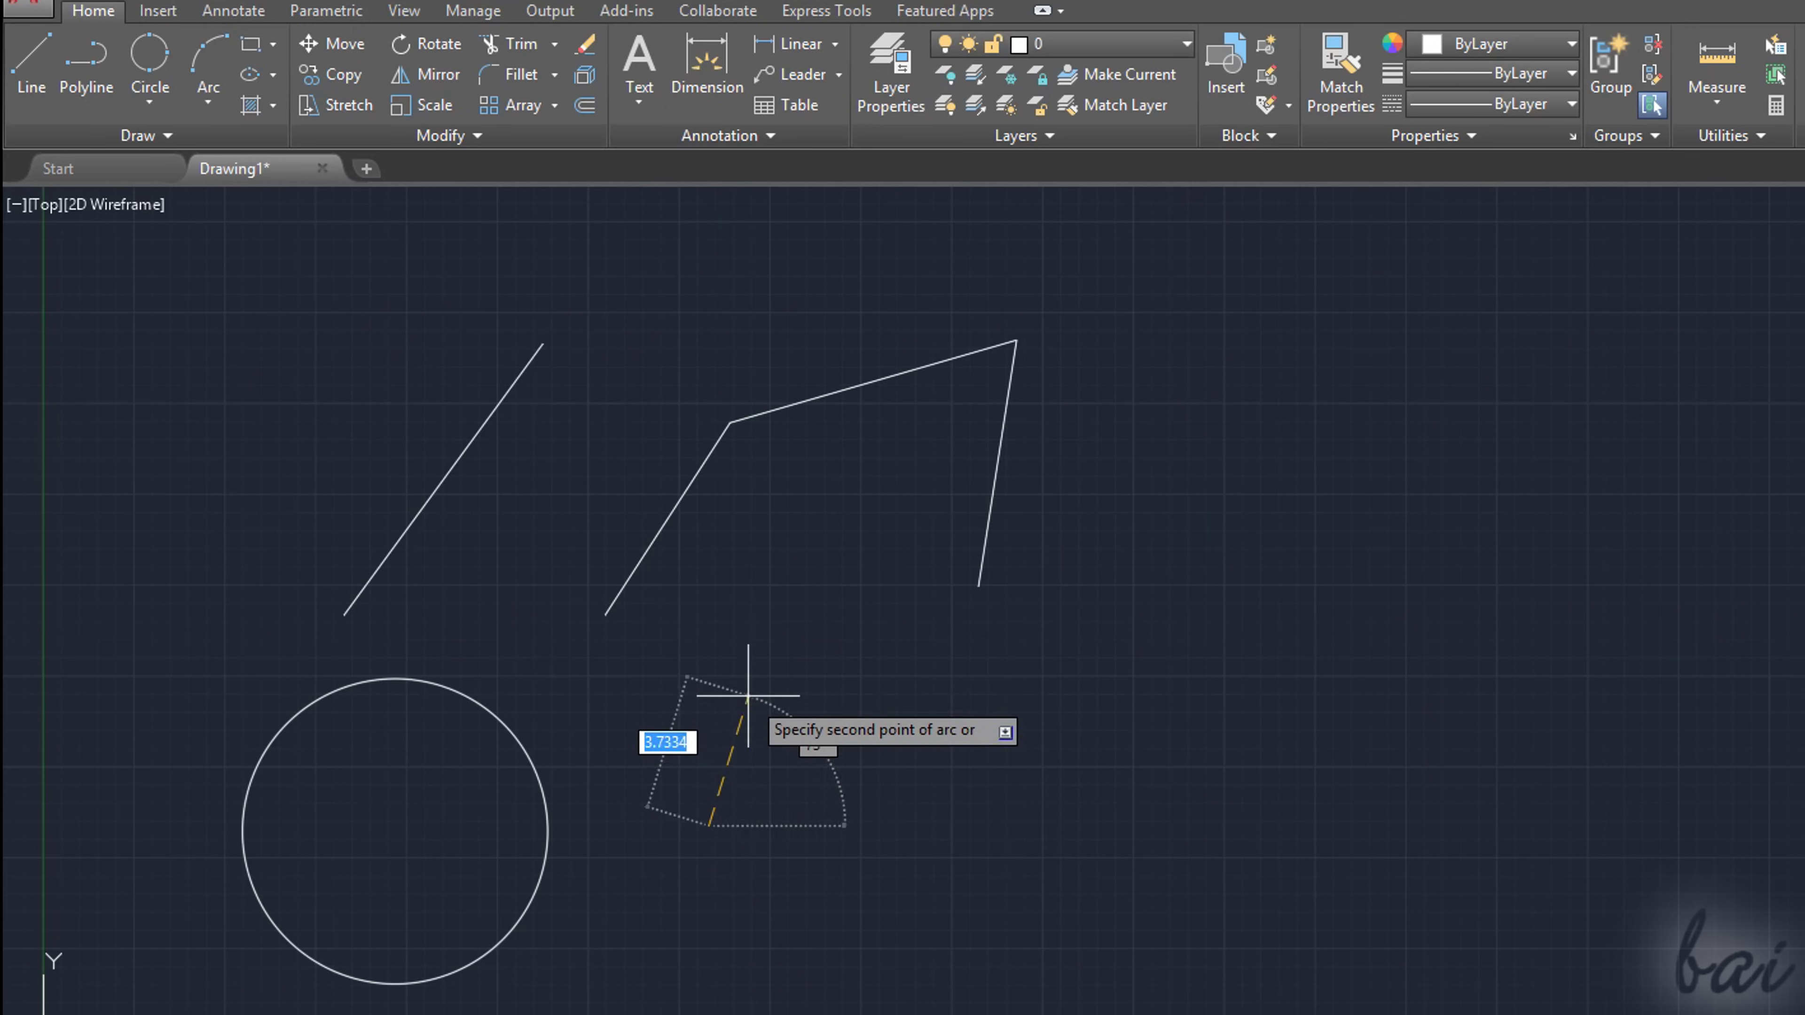
key("Escape")
right_click(746, 695)
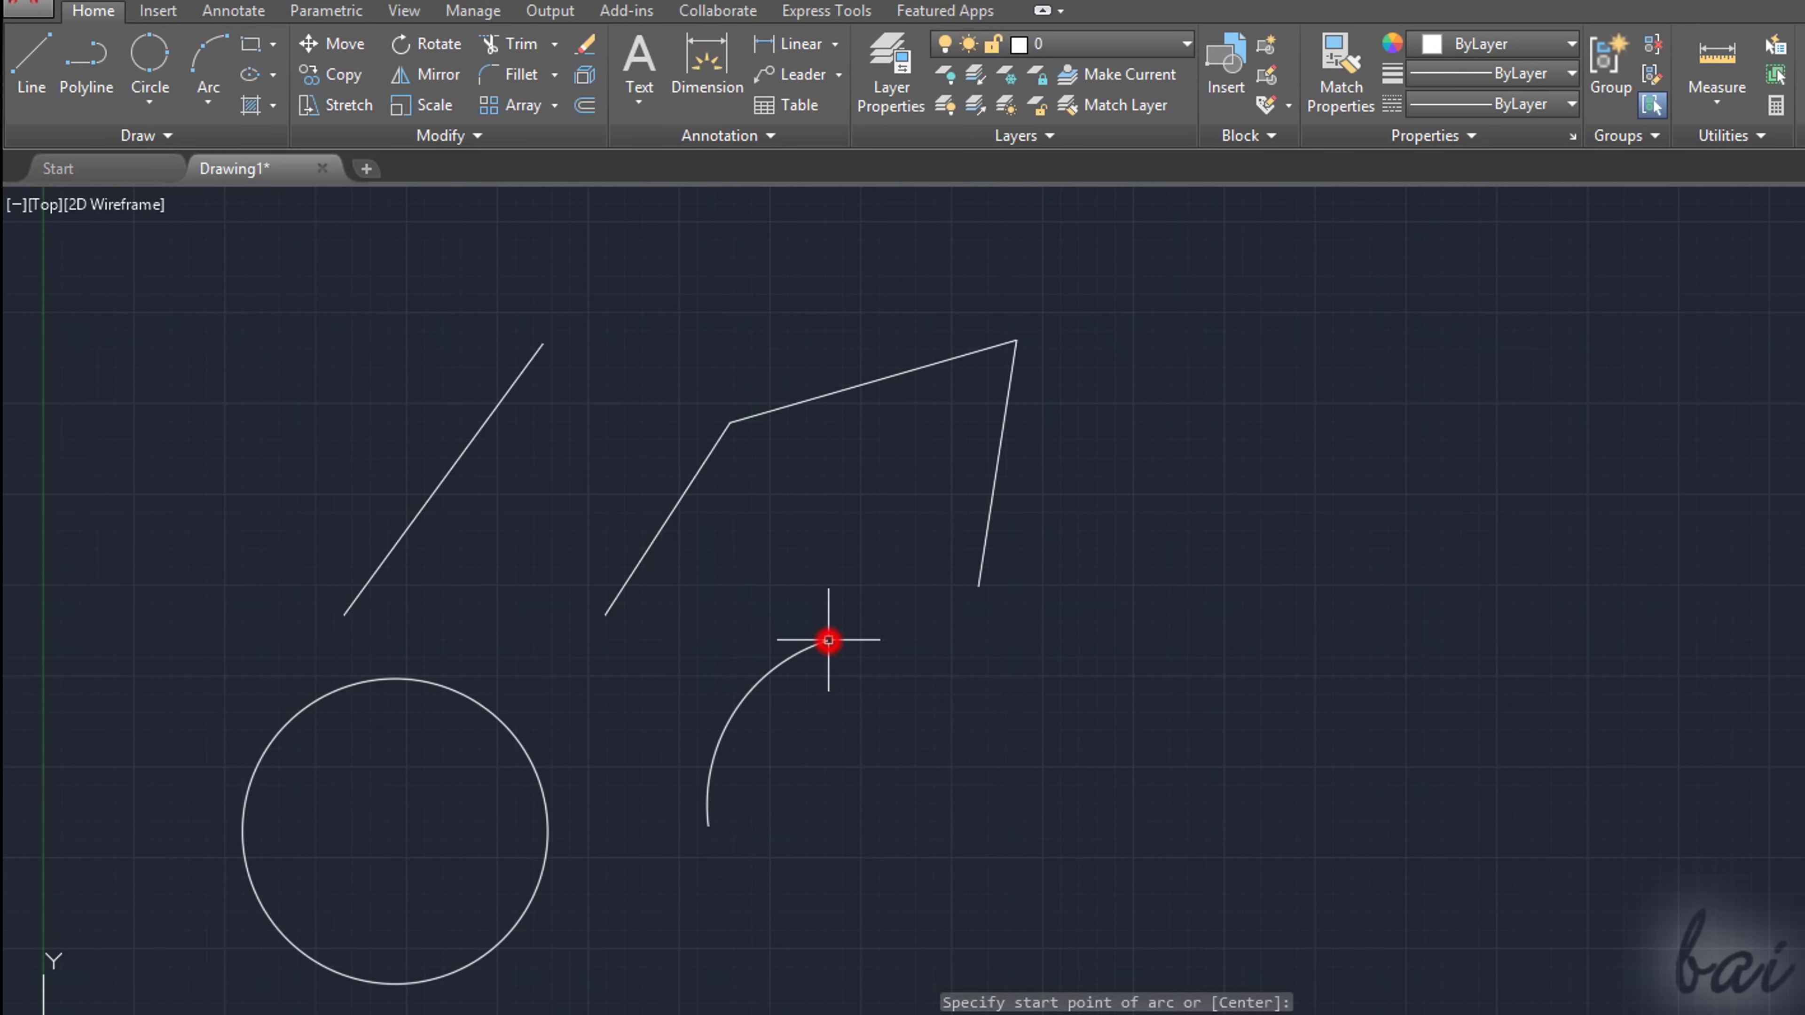
- Draw a second arc from its center point and start point, just right of the first arc
left_click(210, 102)
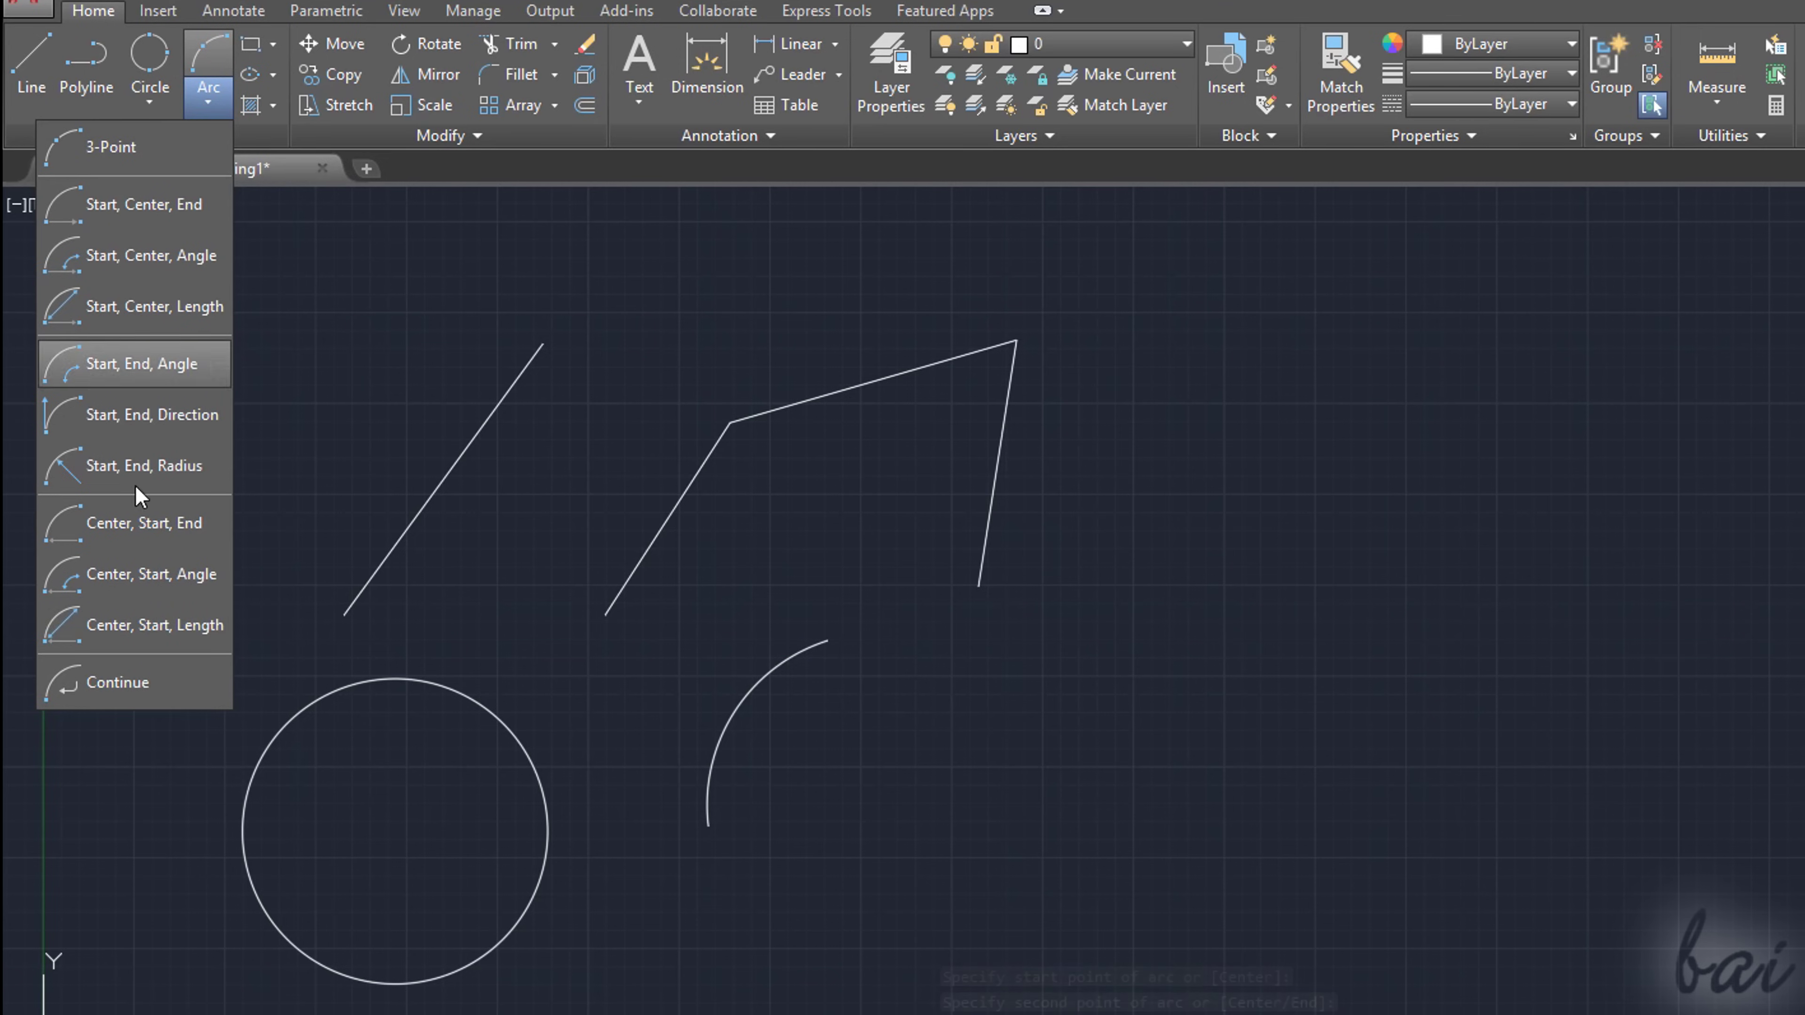
left_click(210, 205)
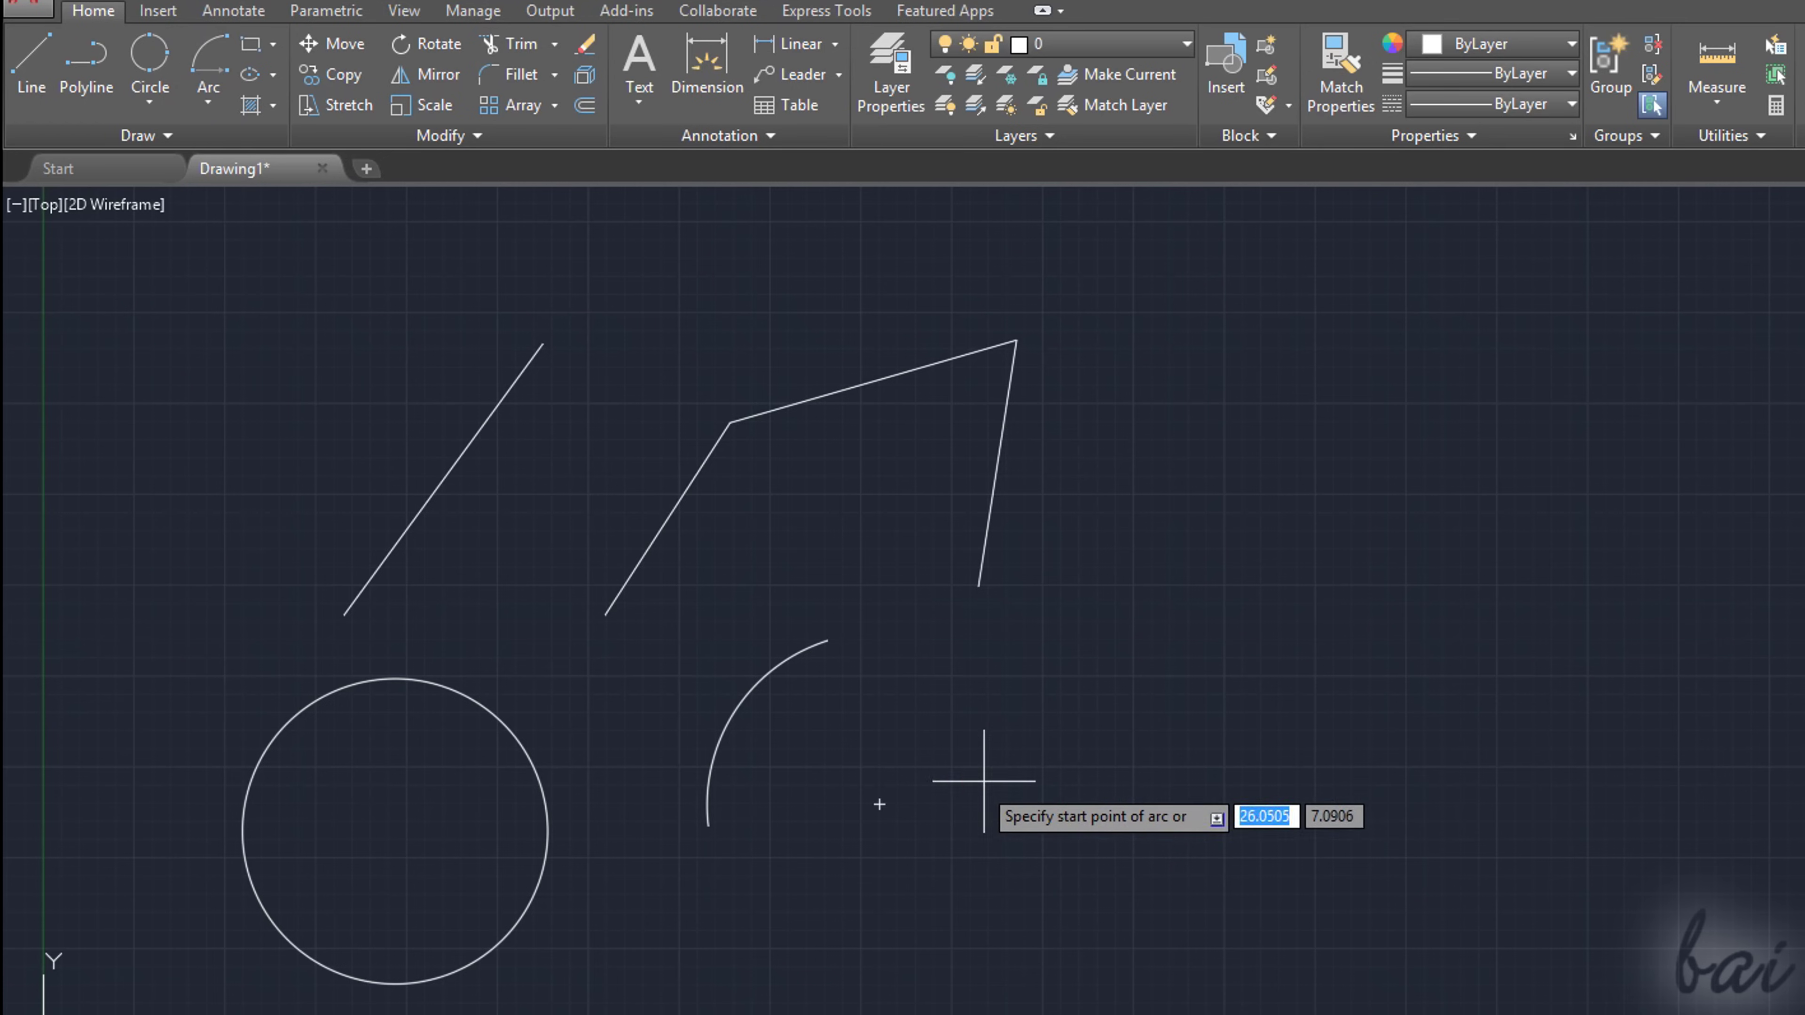
left_click(1028, 785)
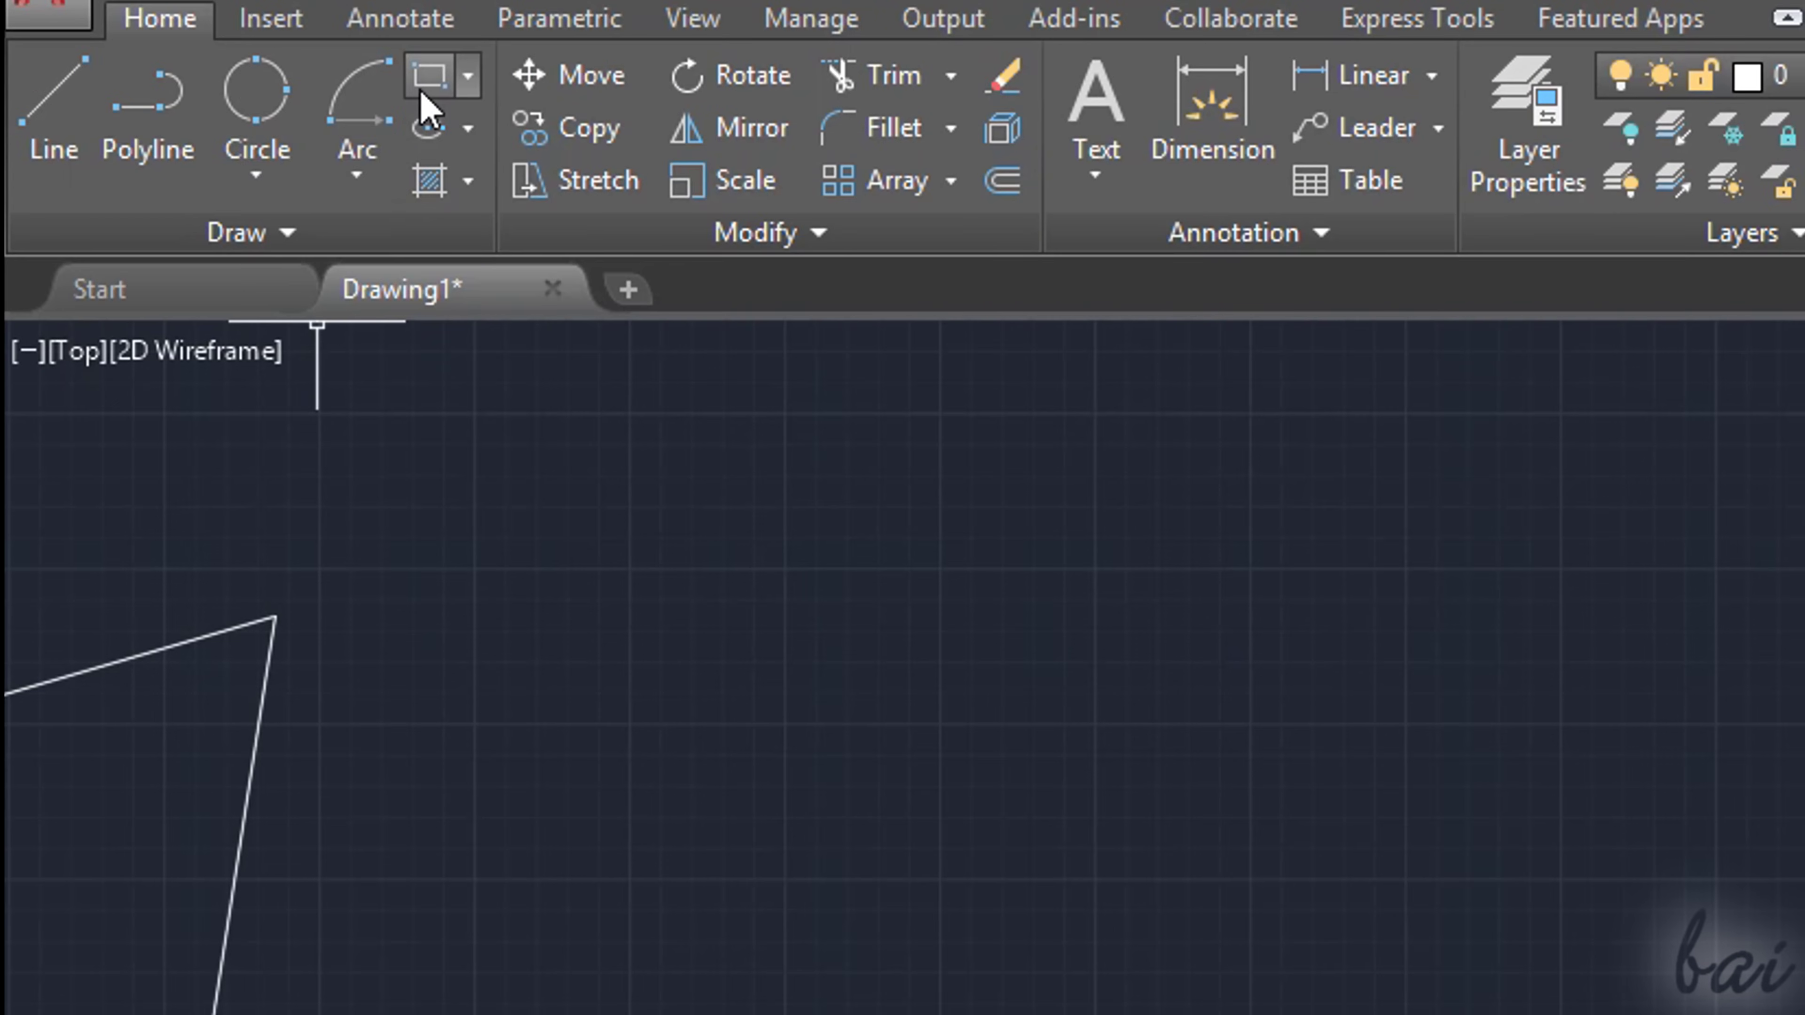
- Draw a rectangle from two opposite corners in the empty area to the right of the polyline
left_click(421, 94)
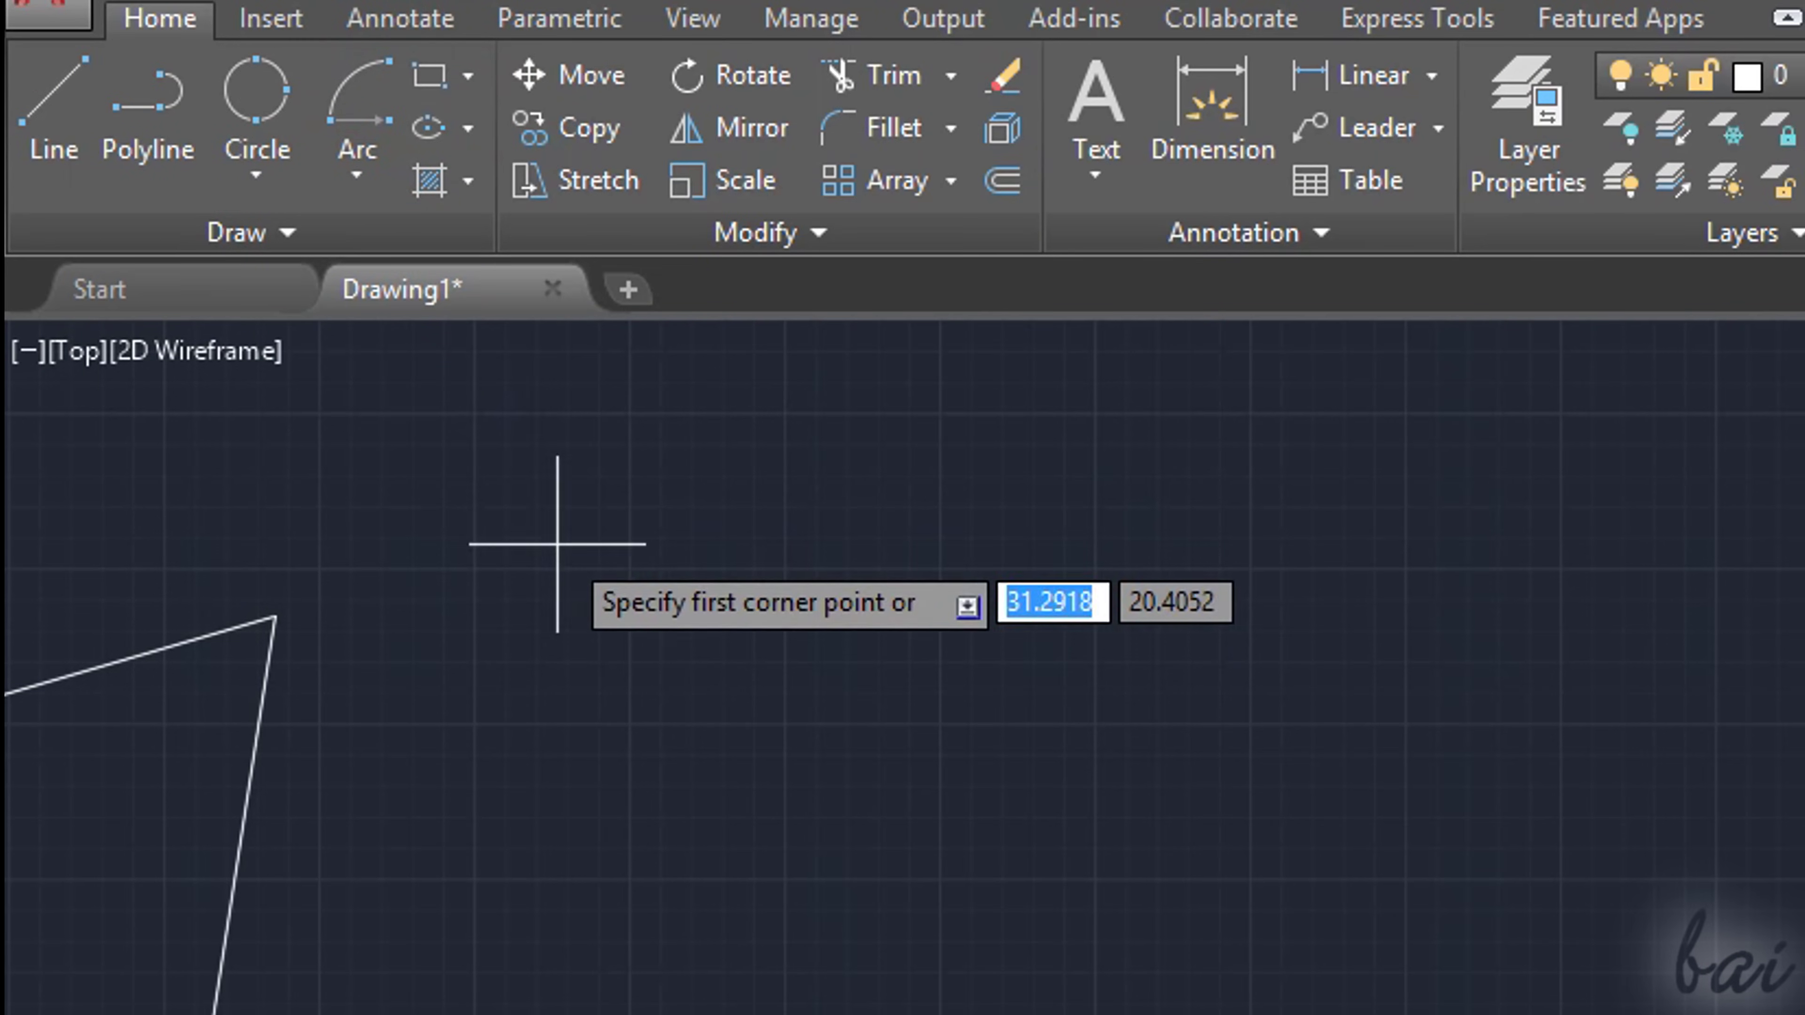
left_click(608, 567)
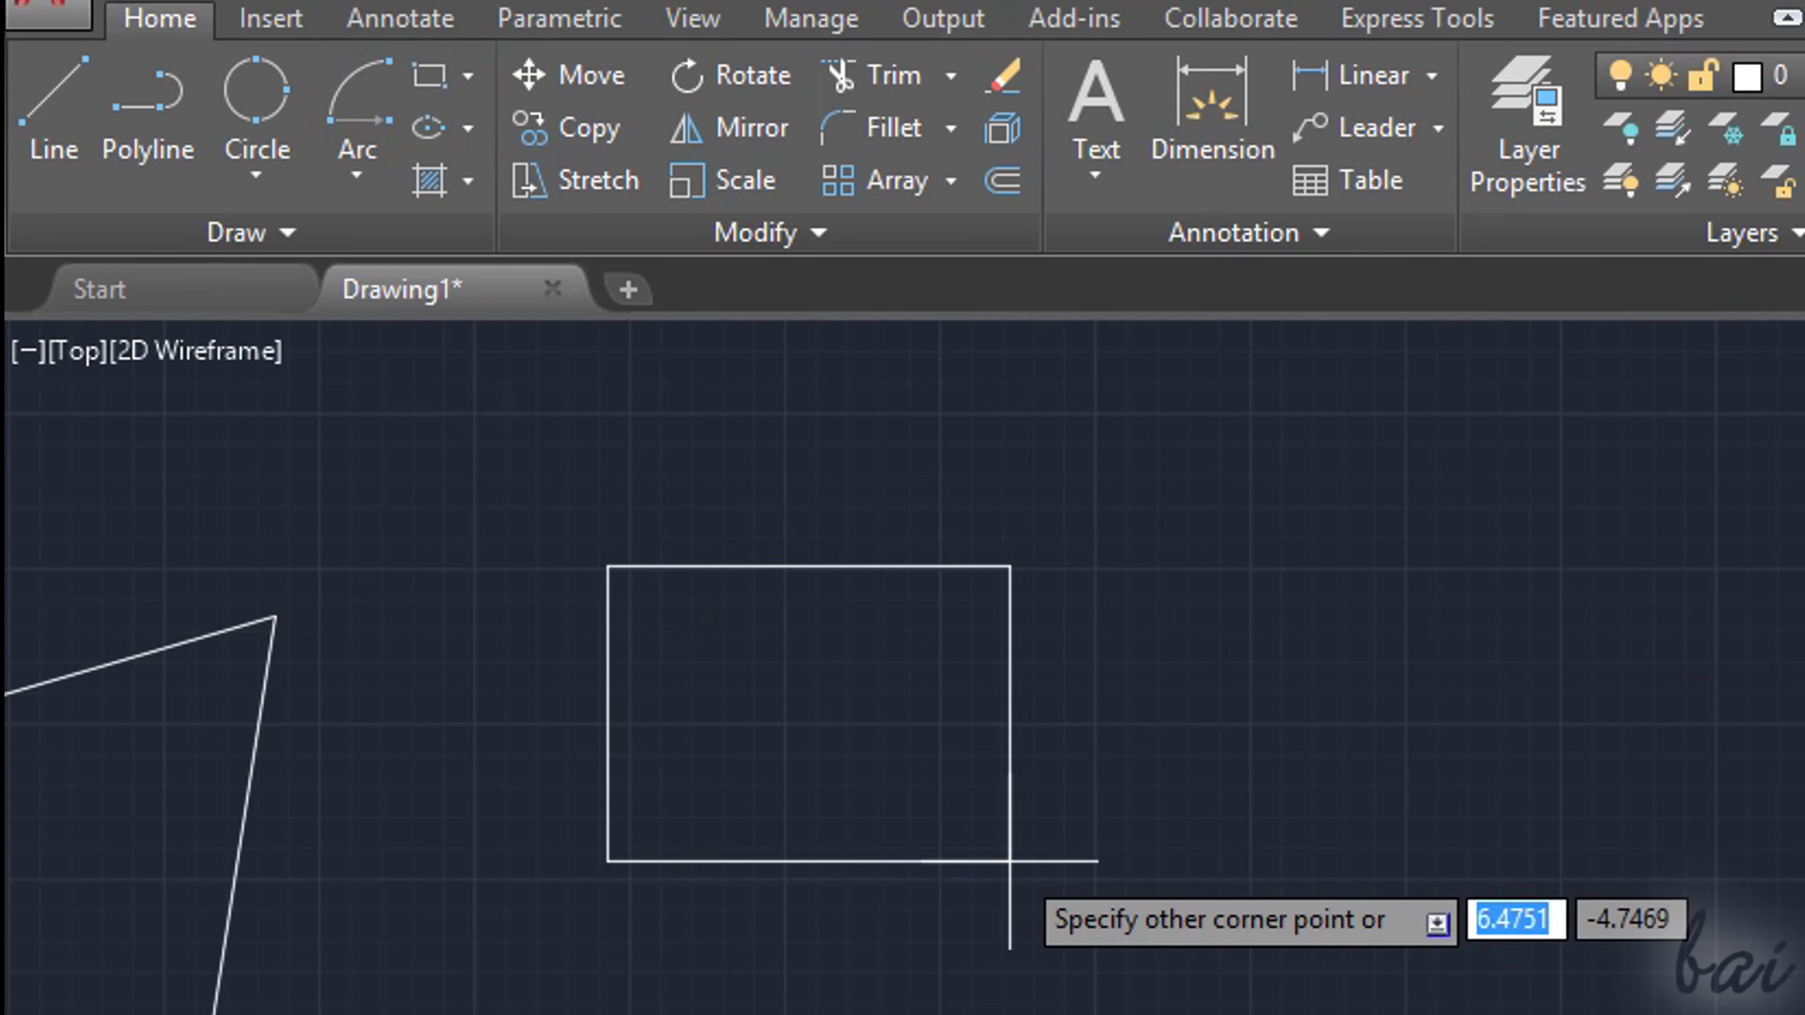
left_click(1047, 852)
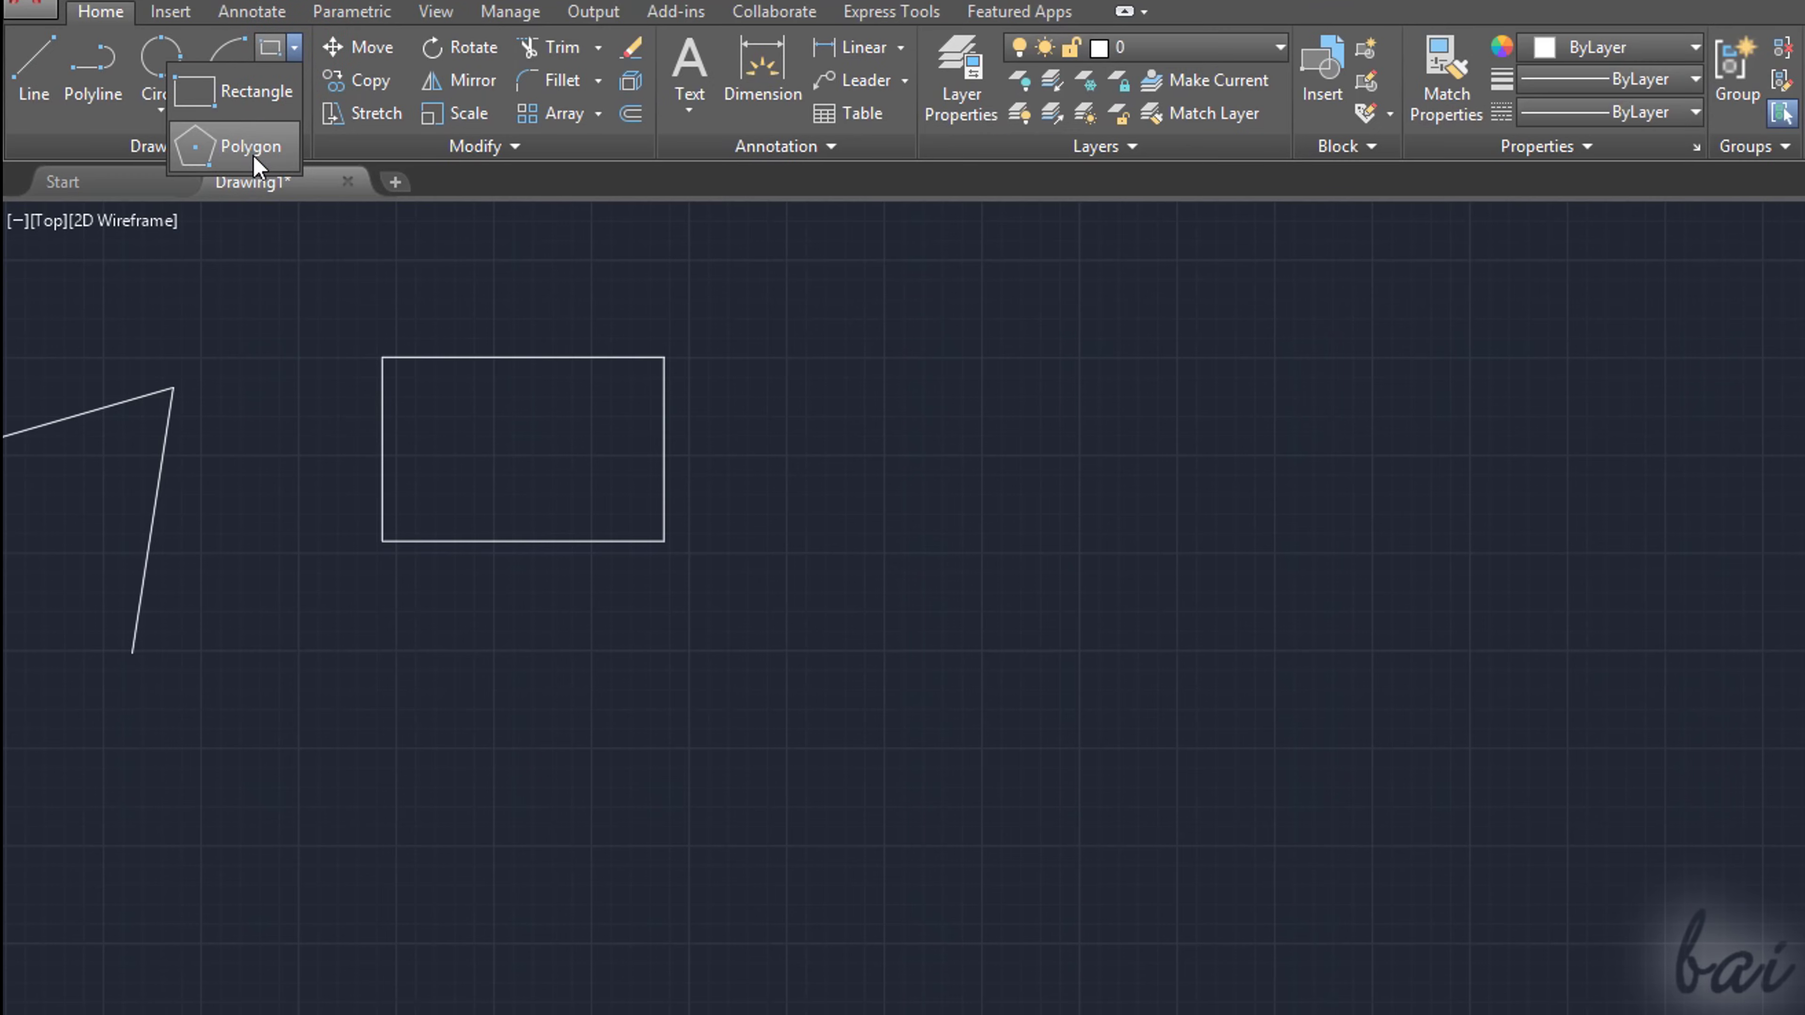
- Draw a six-sided polygon inscribed in a circle below the rectangle
left_click(252, 155)
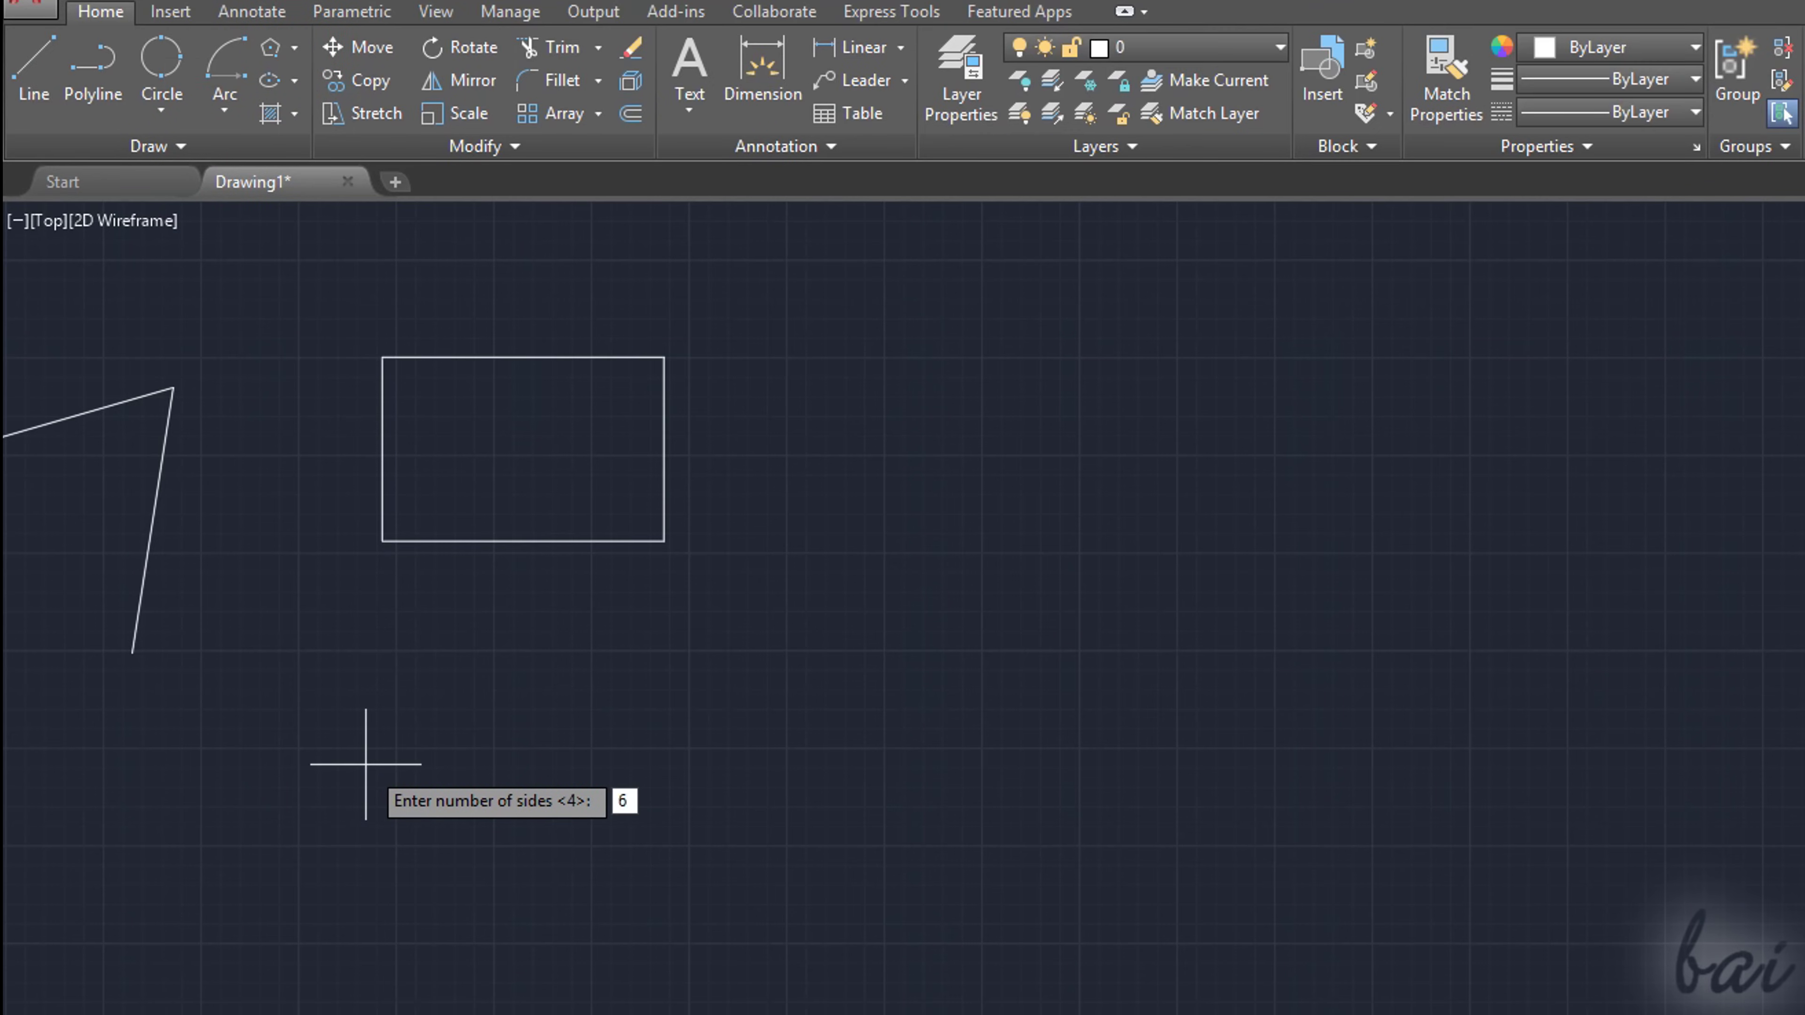
left_click(429, 792)
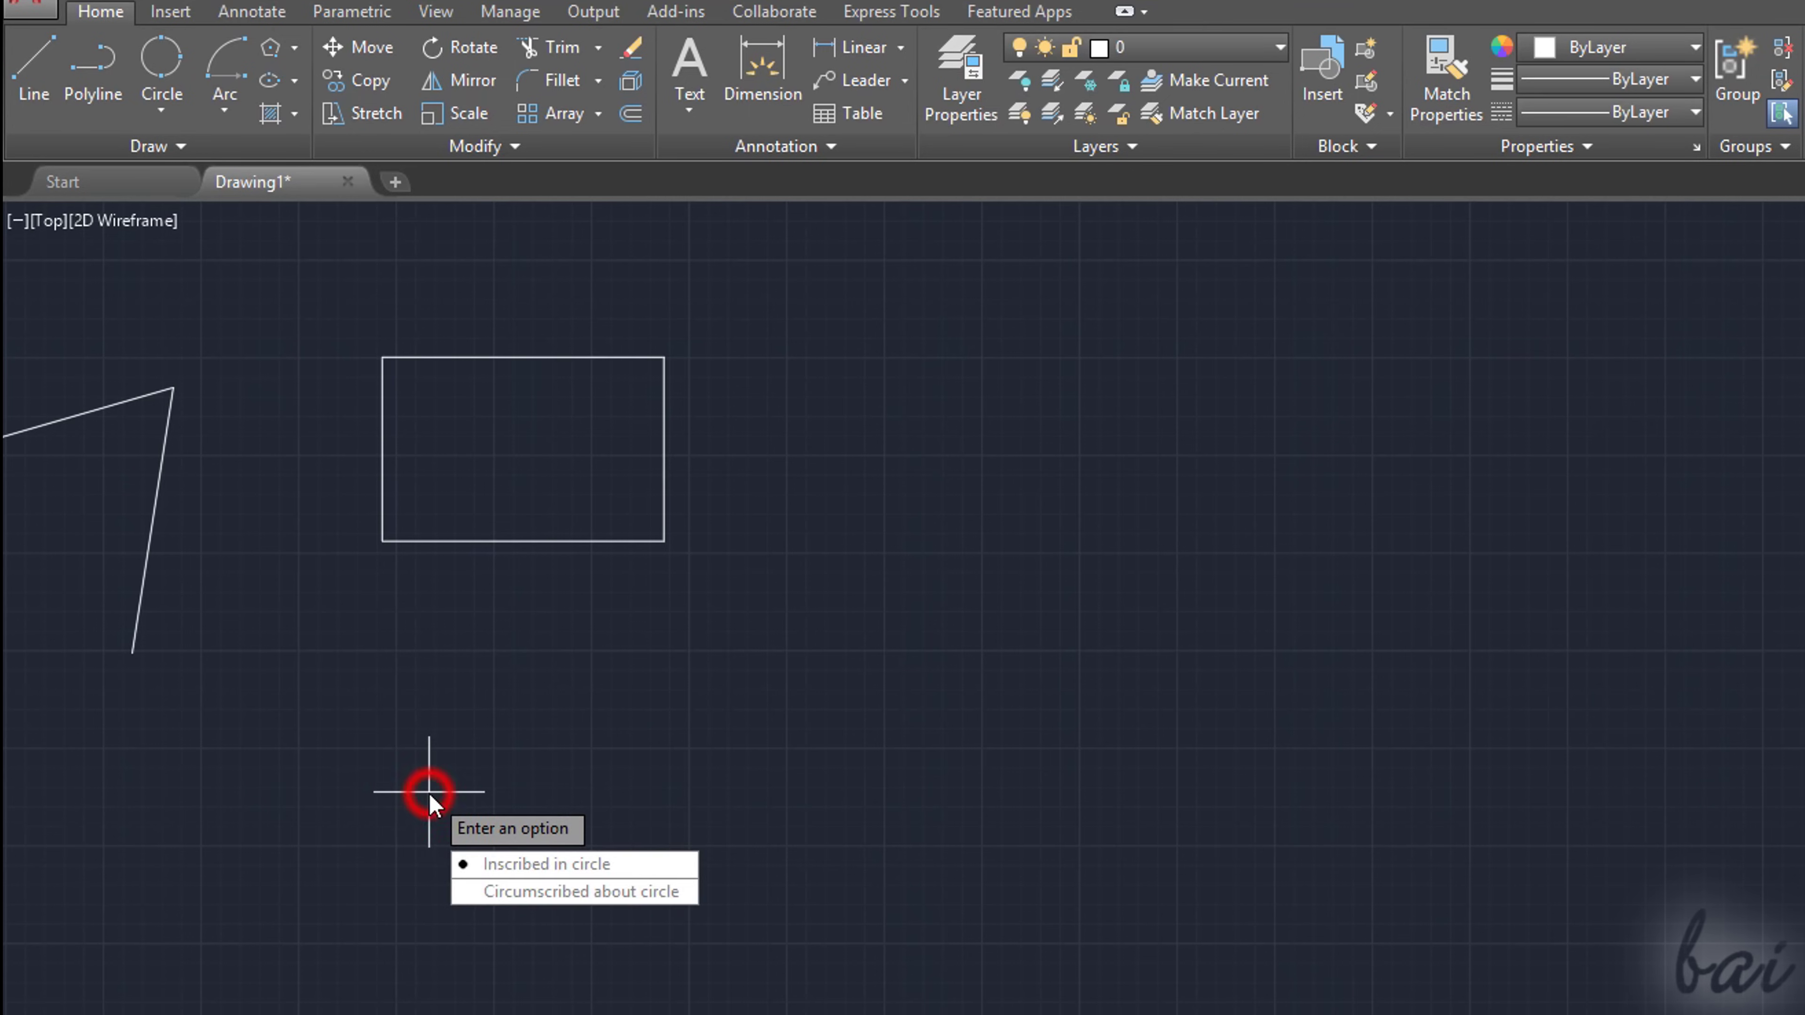
key("Return")
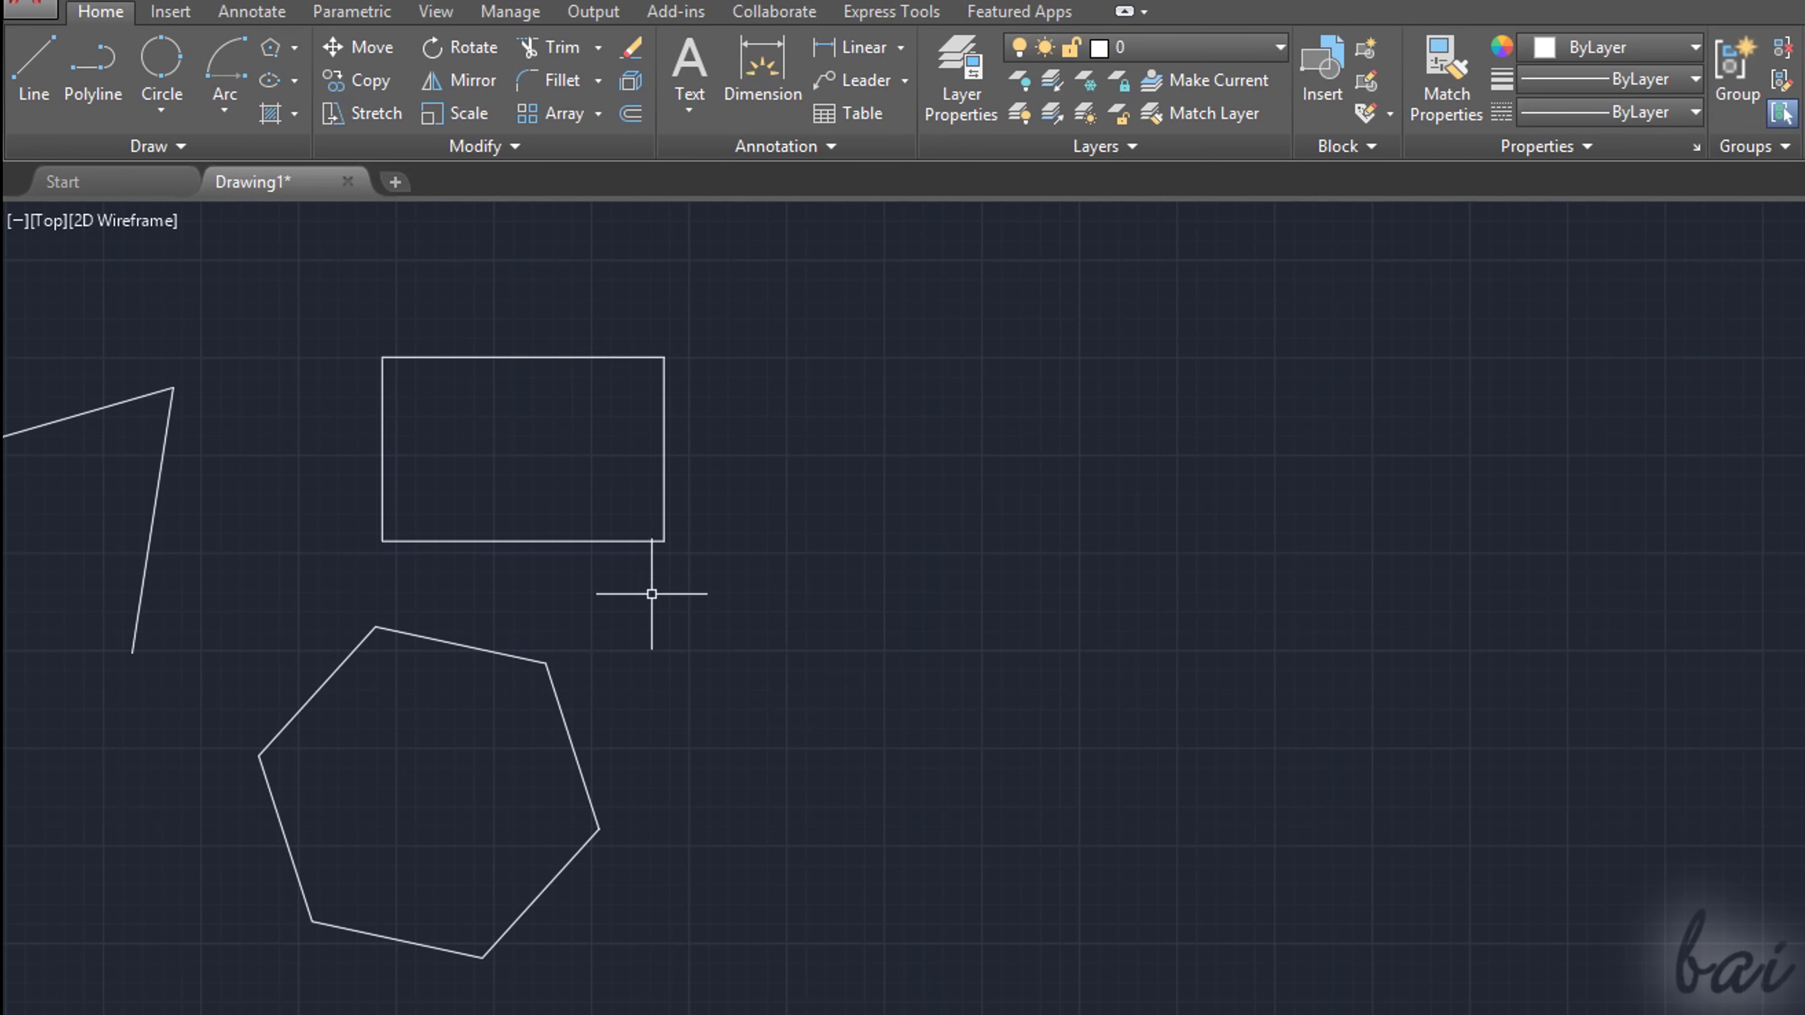
- Draw an ellipse from its center point in the empty area to the right of the hexagon
left_click(273, 80)
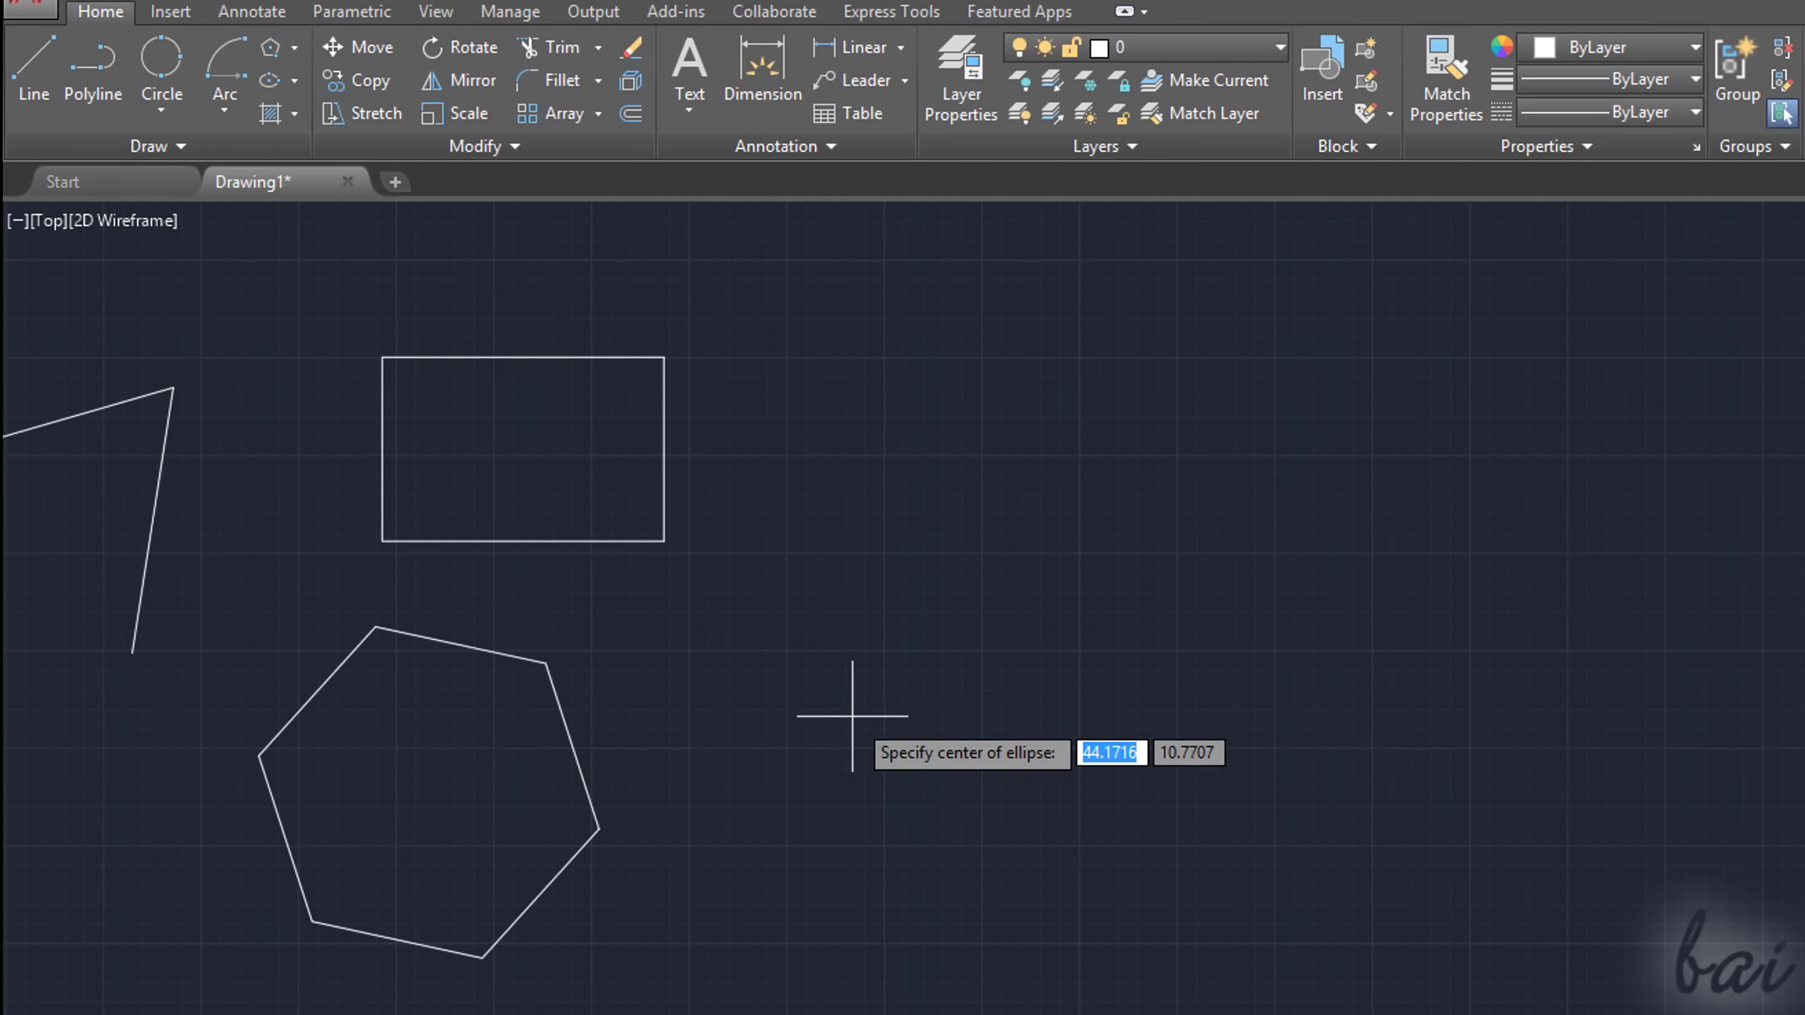
left_click(1013, 723)
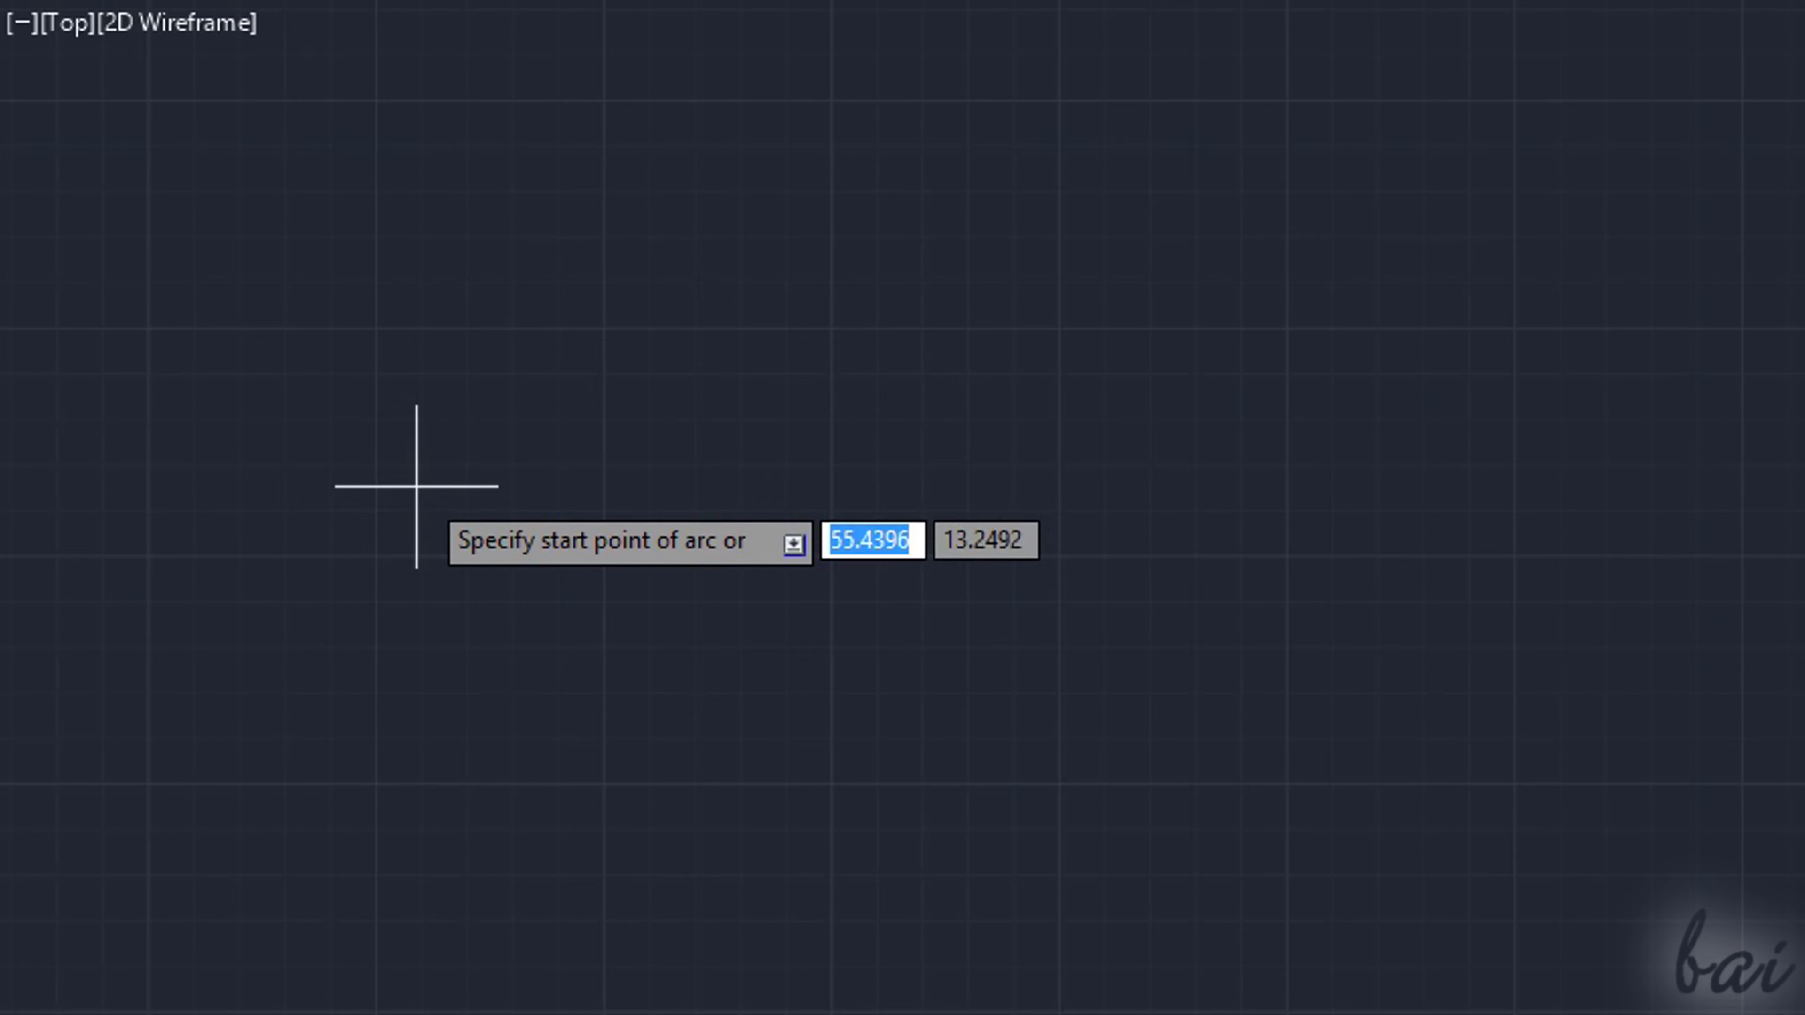
- Draw an upward-bulging arc through three points in an empty part of the drawing
left_click(376, 481)
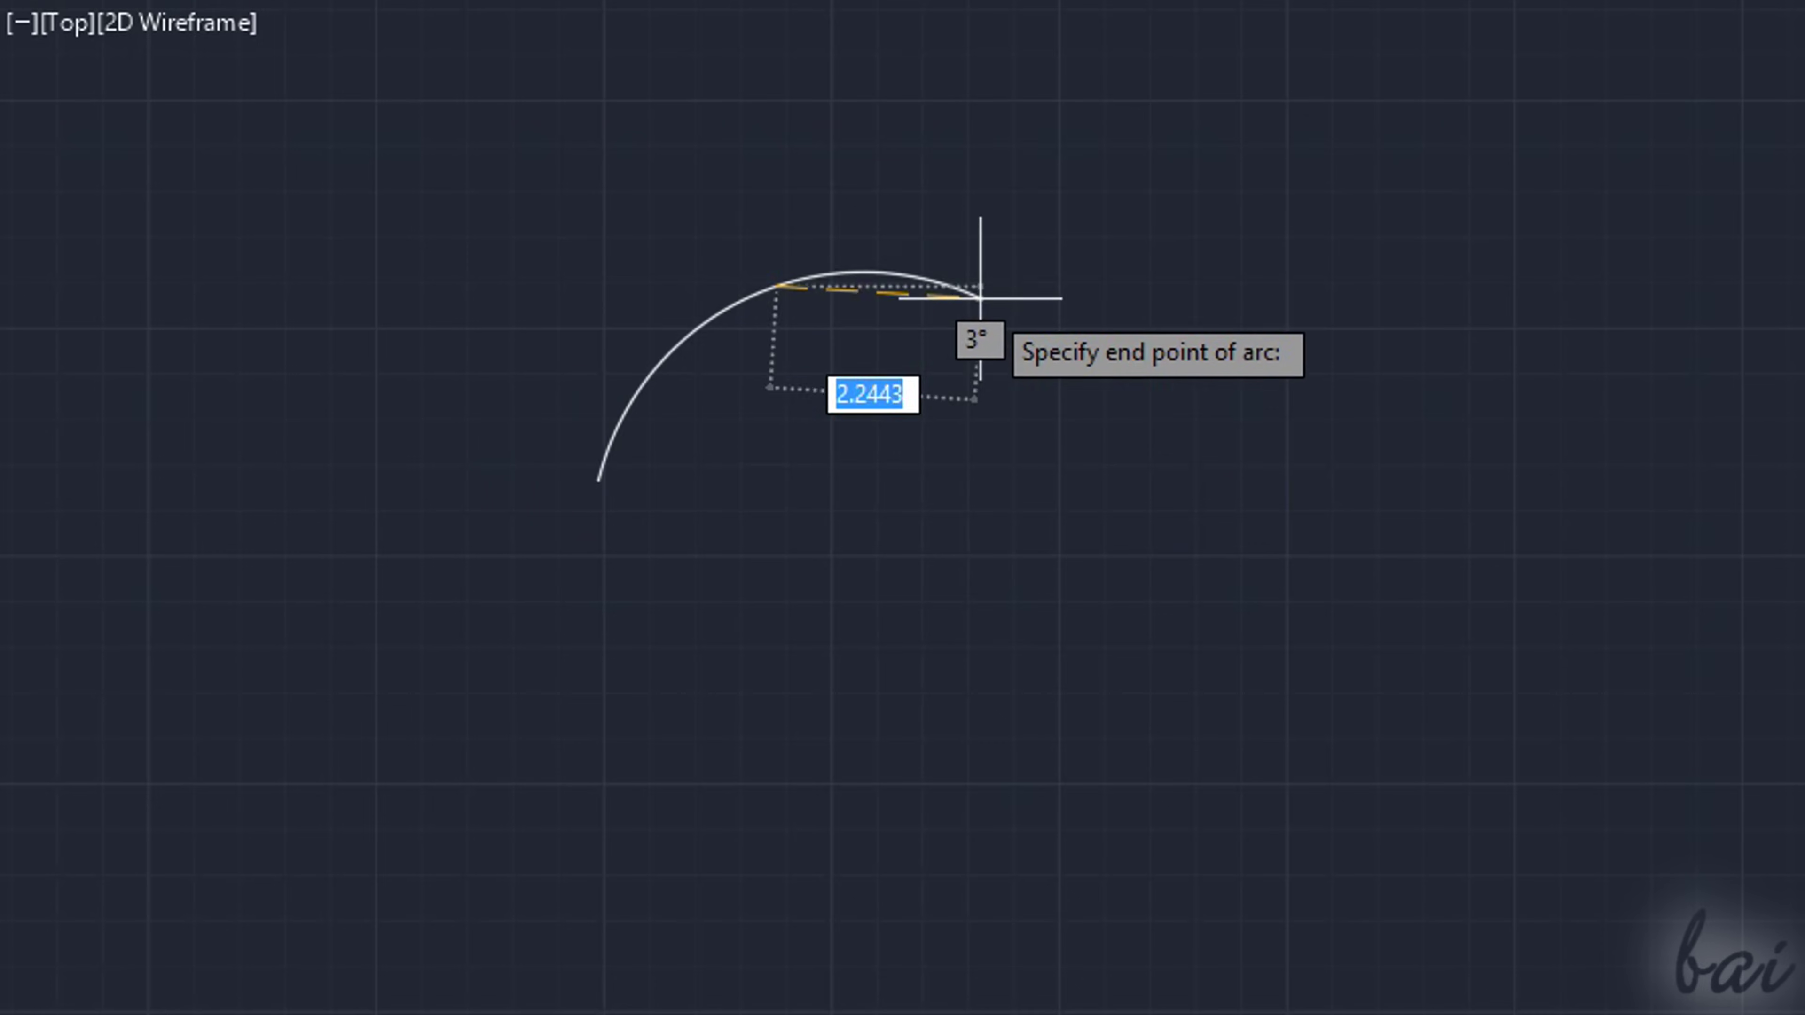
left_click(983, 303)
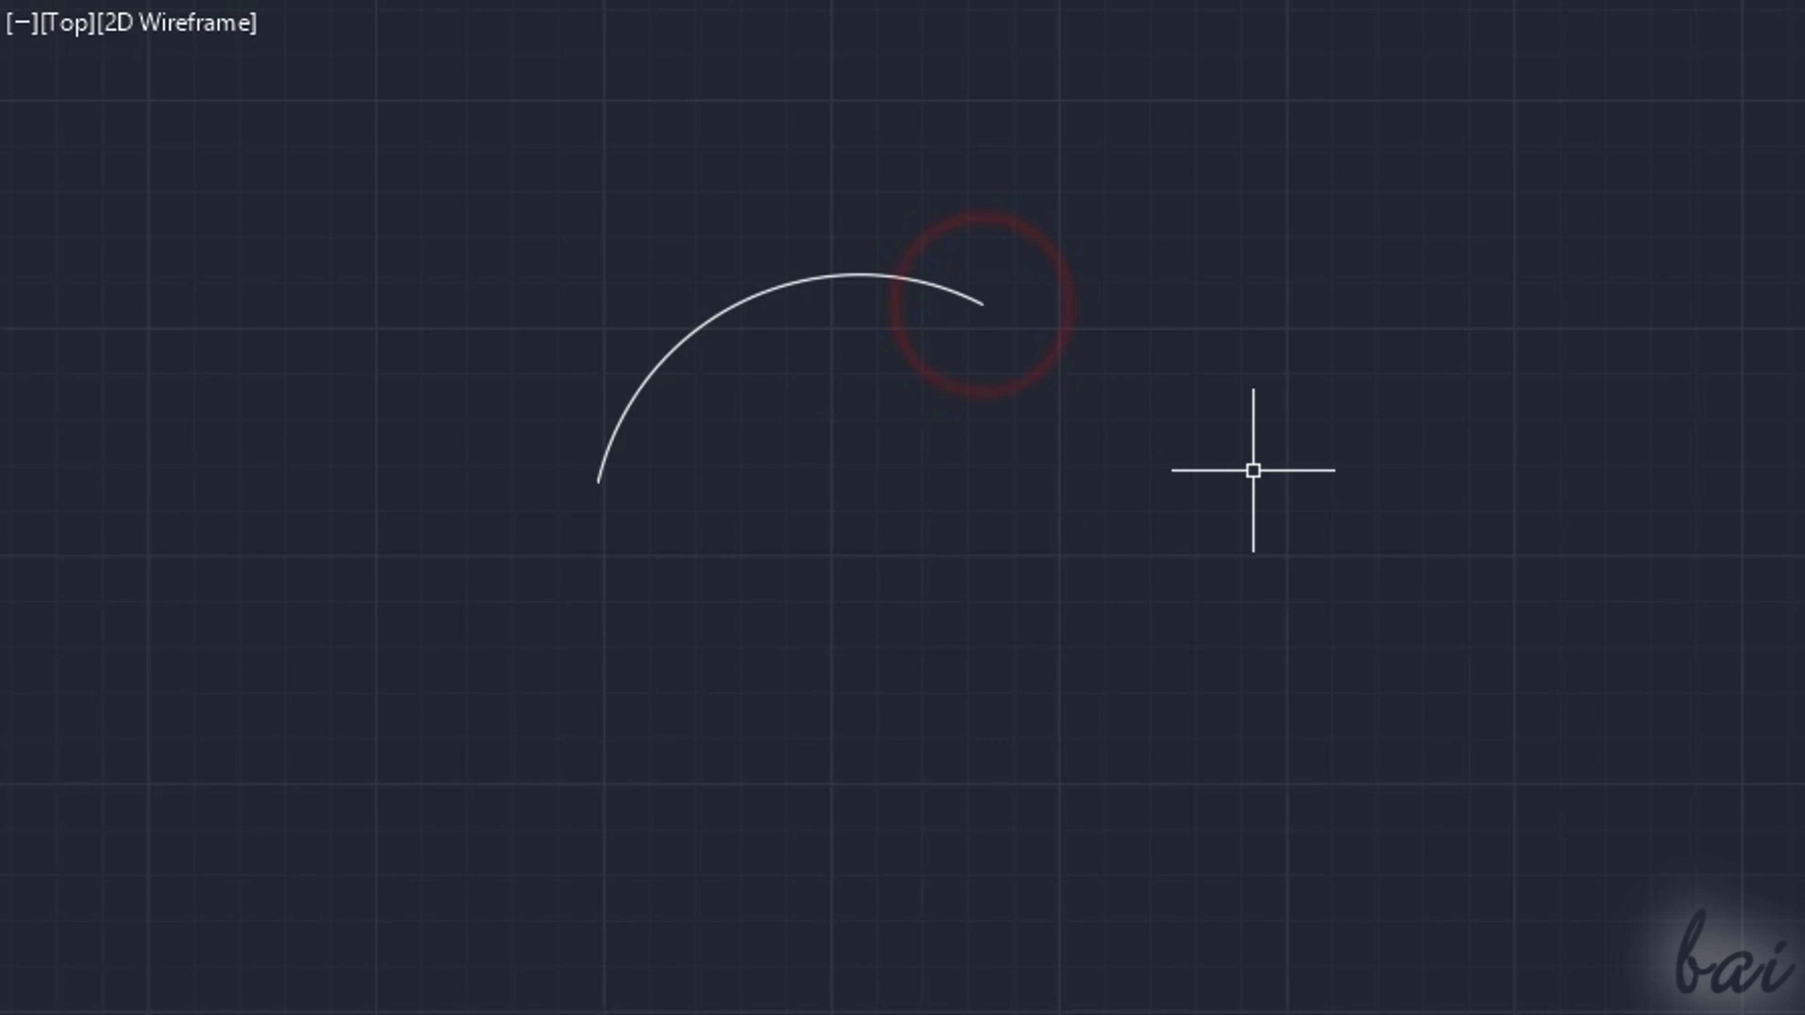
- Run the REC command and place a rectangle corner below the arc
type("rec")
key("Return")
left_click(836, 613)
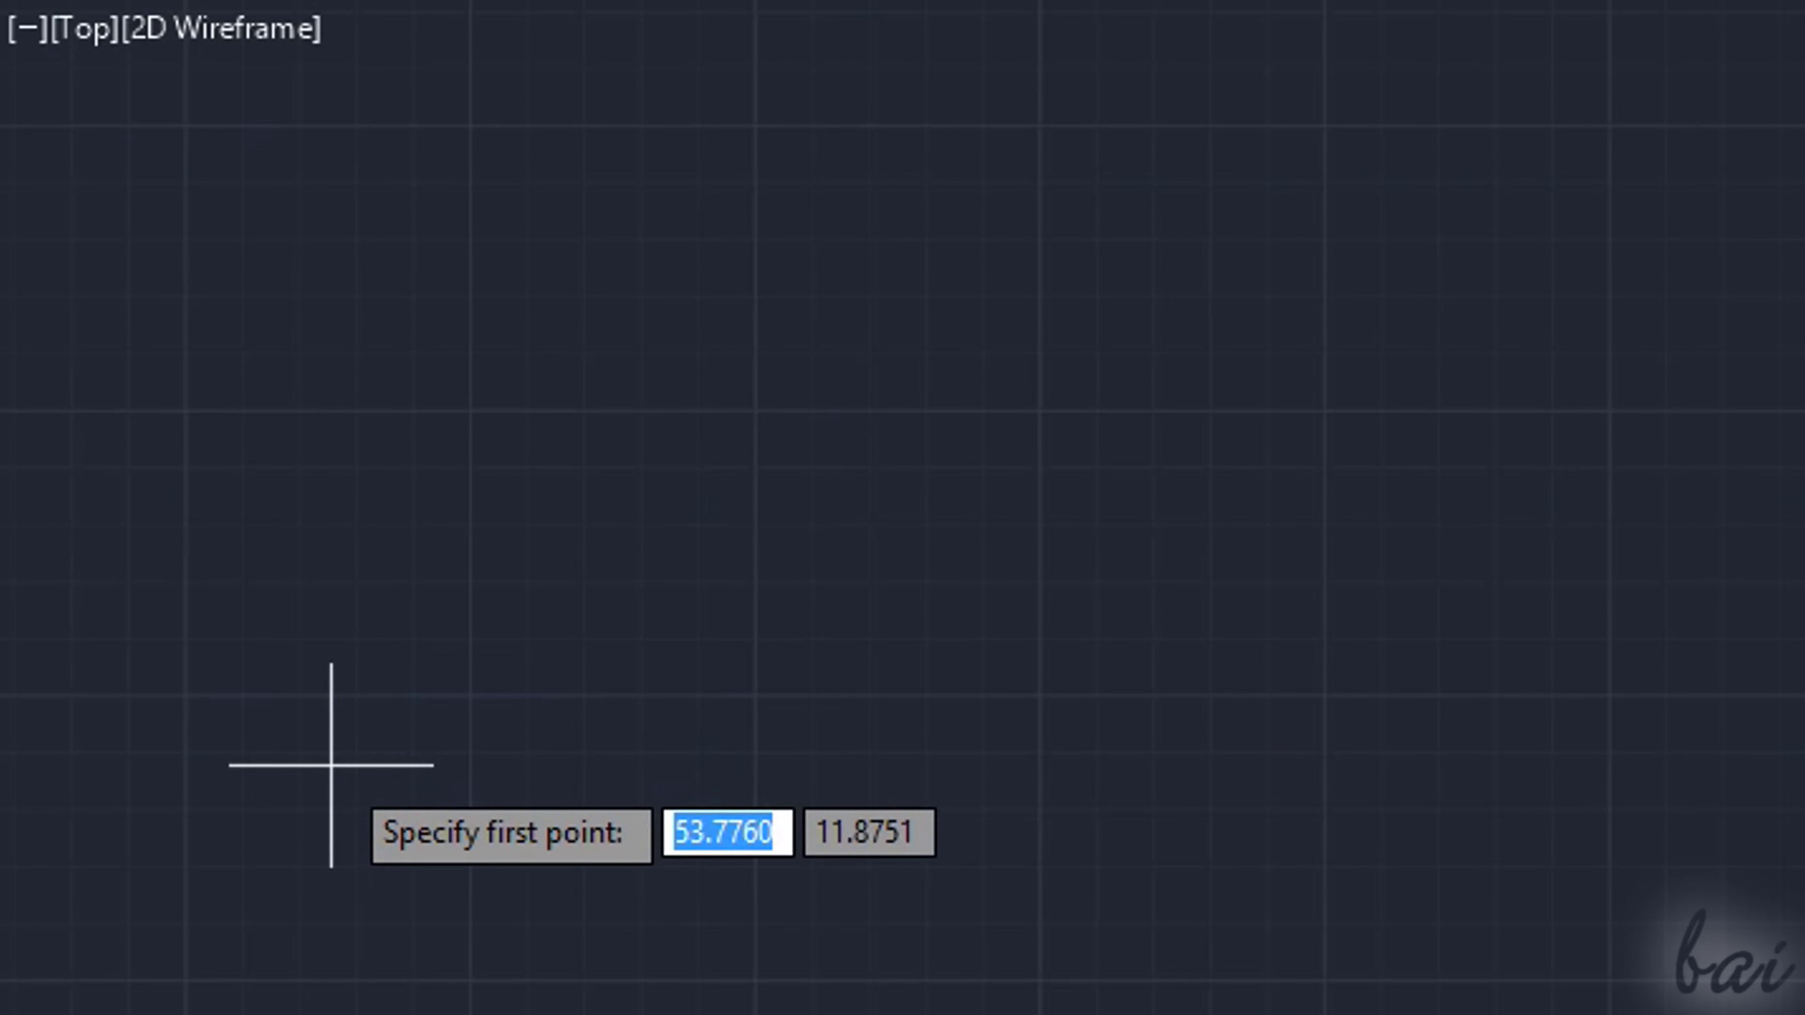
- Start a line by placing its first point in an empty part of the drawing
left_click(327, 750)
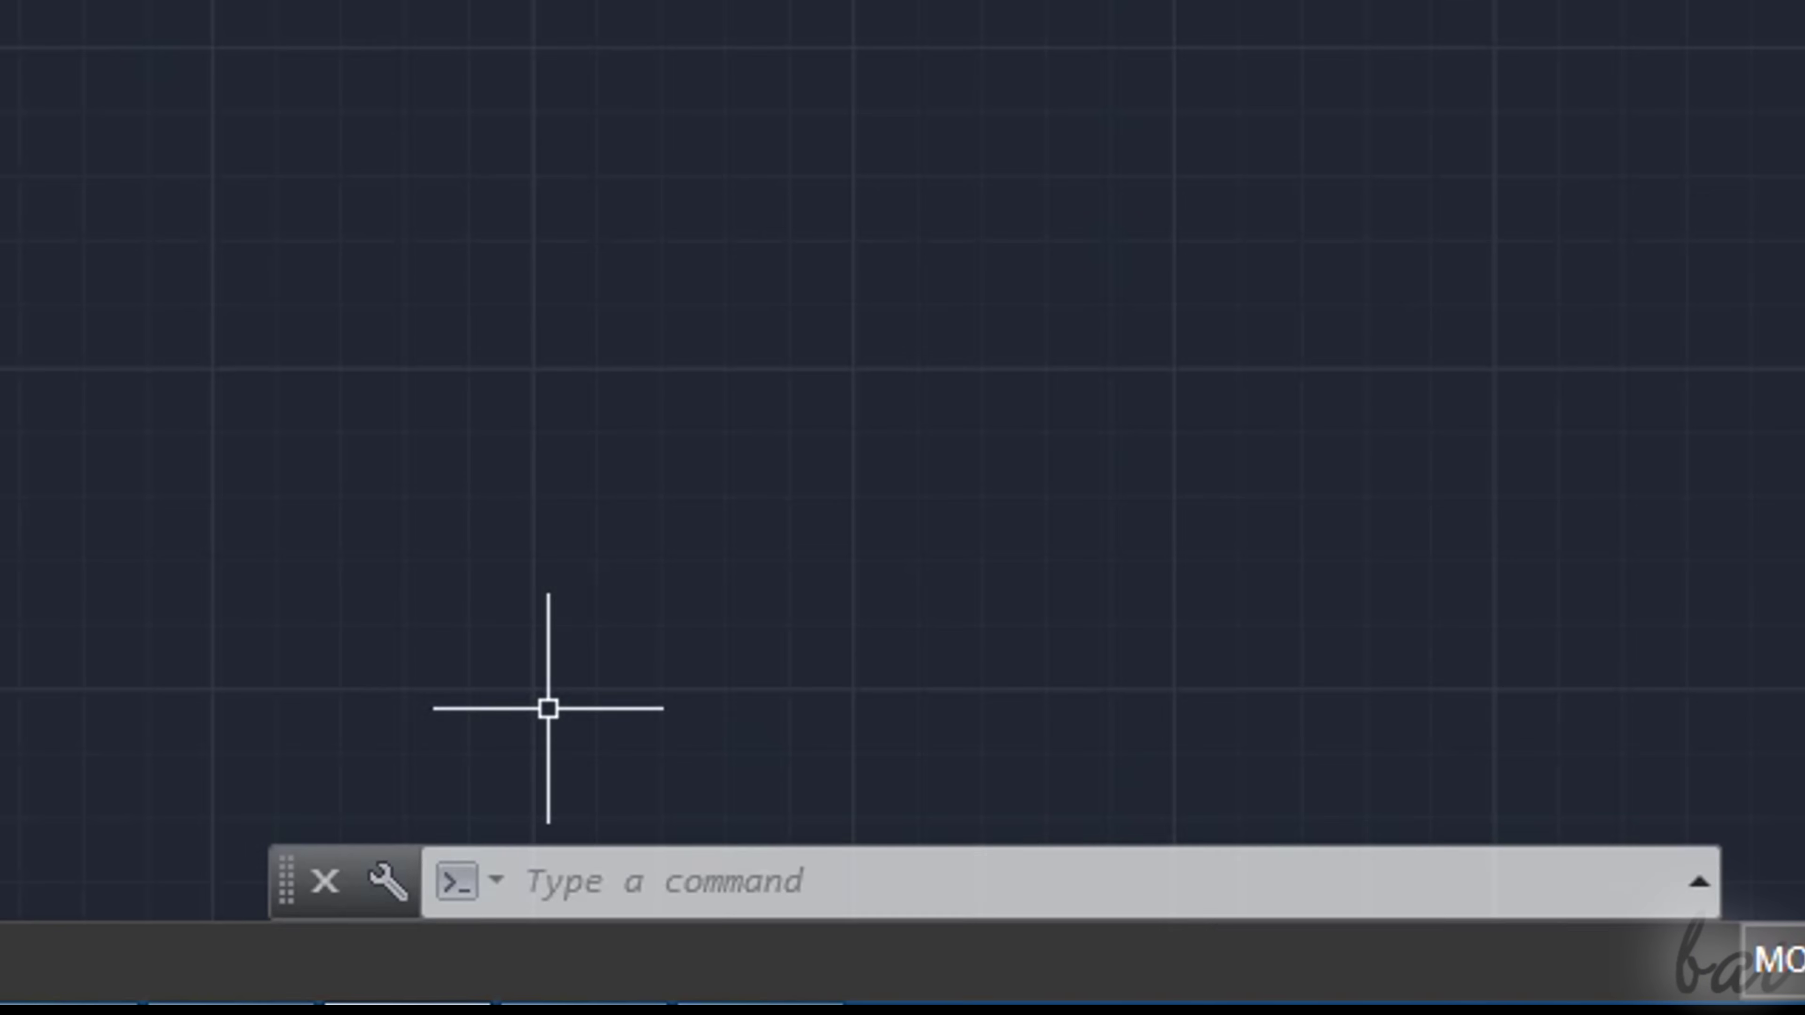
- Open the Drawing Units settings with the UNITS command and examine the angle type, length type and insertion scale options
left_click(617, 880)
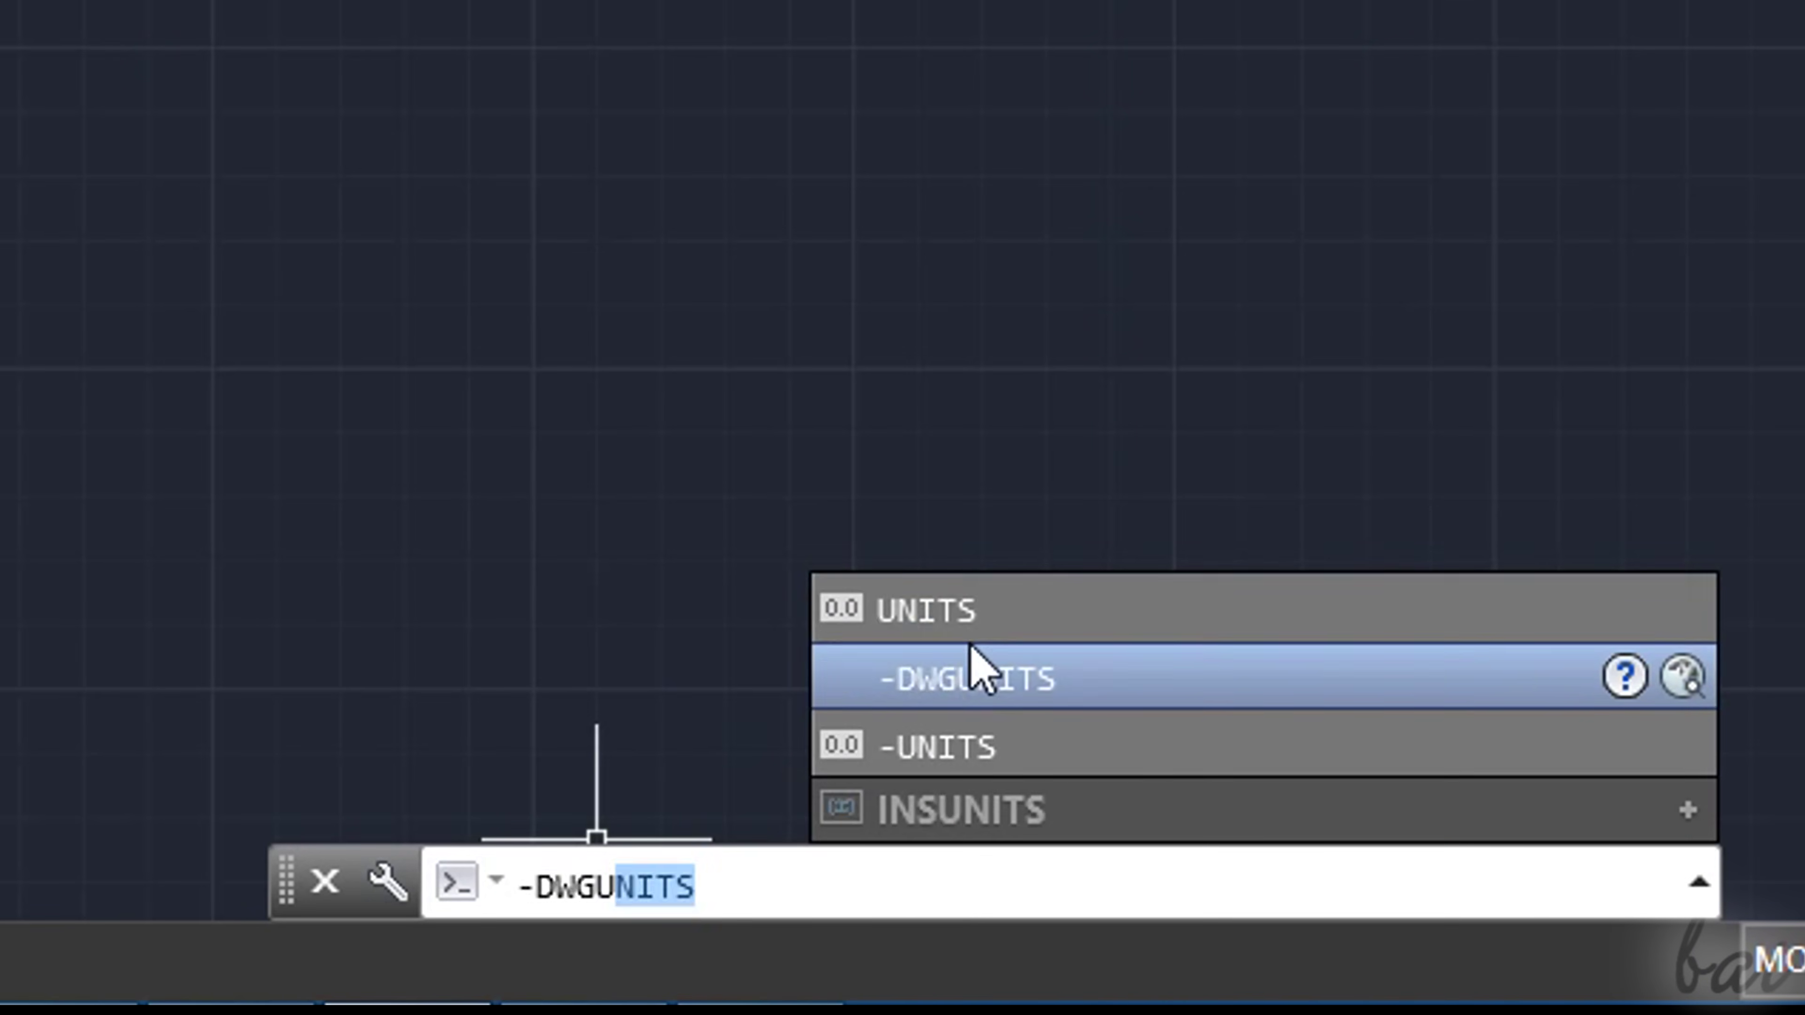
left_click(995, 611)
left_click(1035, 209)
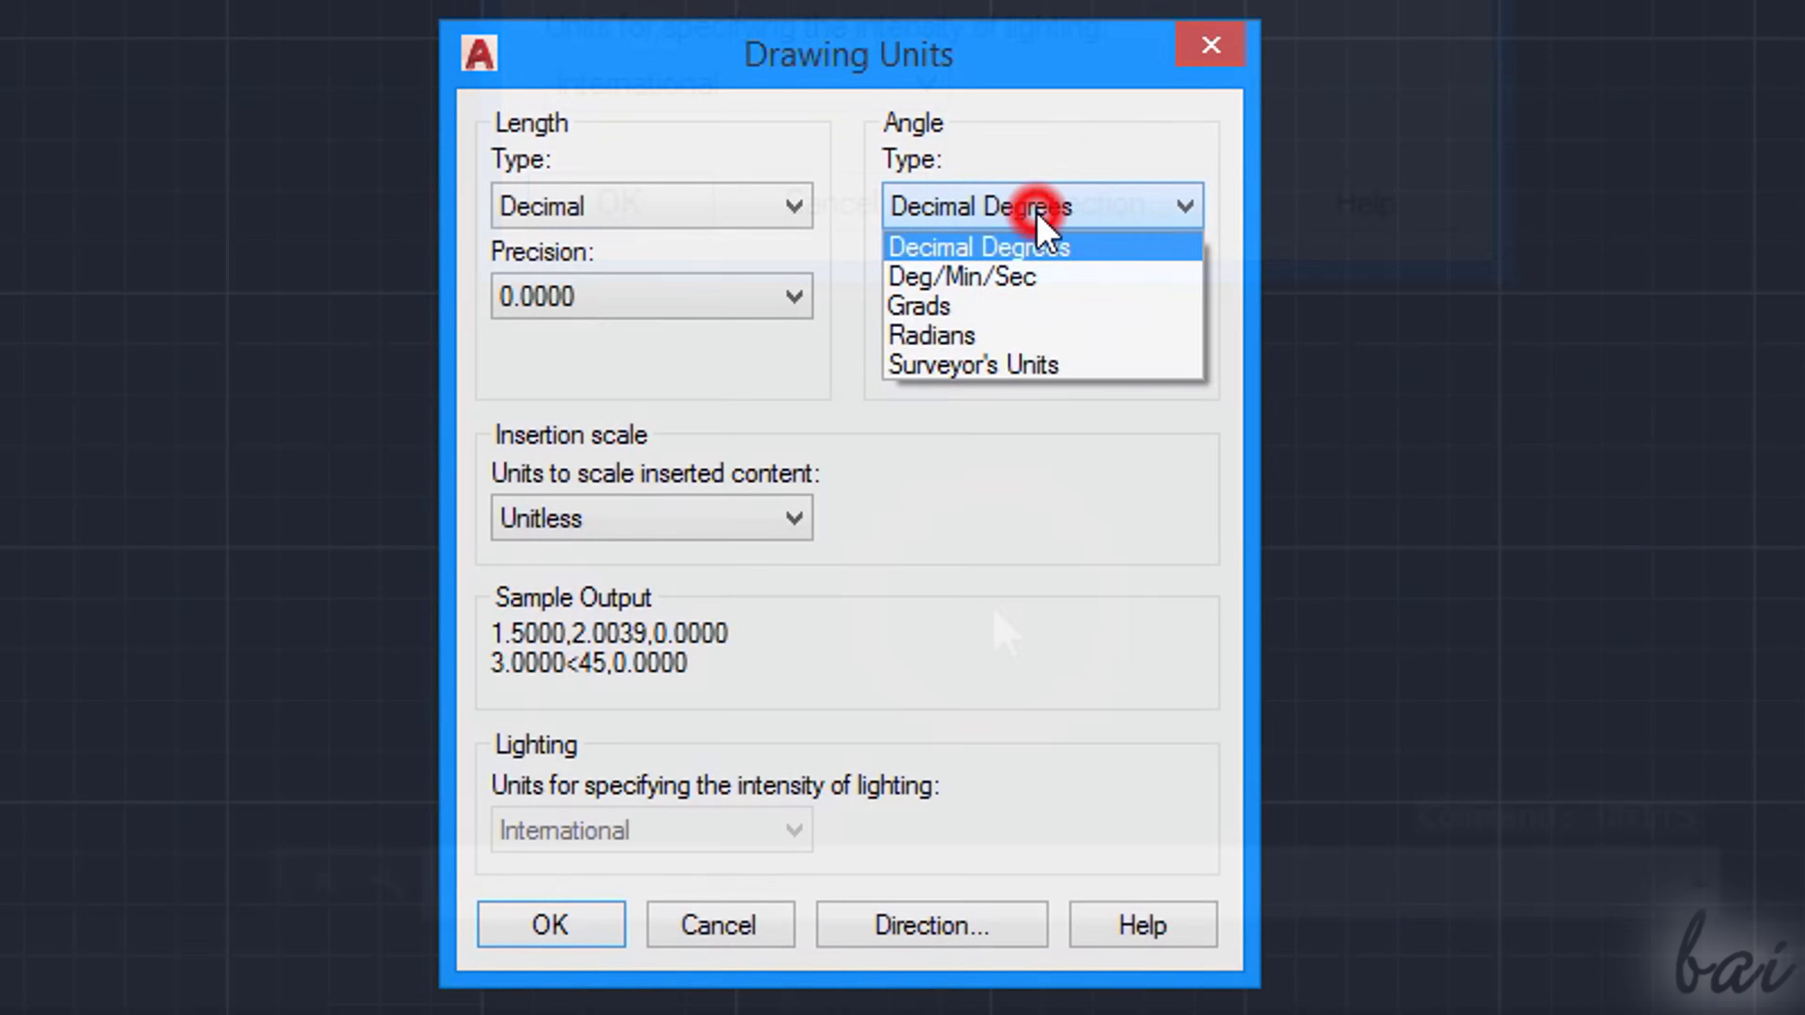
left_click(1056, 204)
left_click(707, 200)
left_click(712, 519)
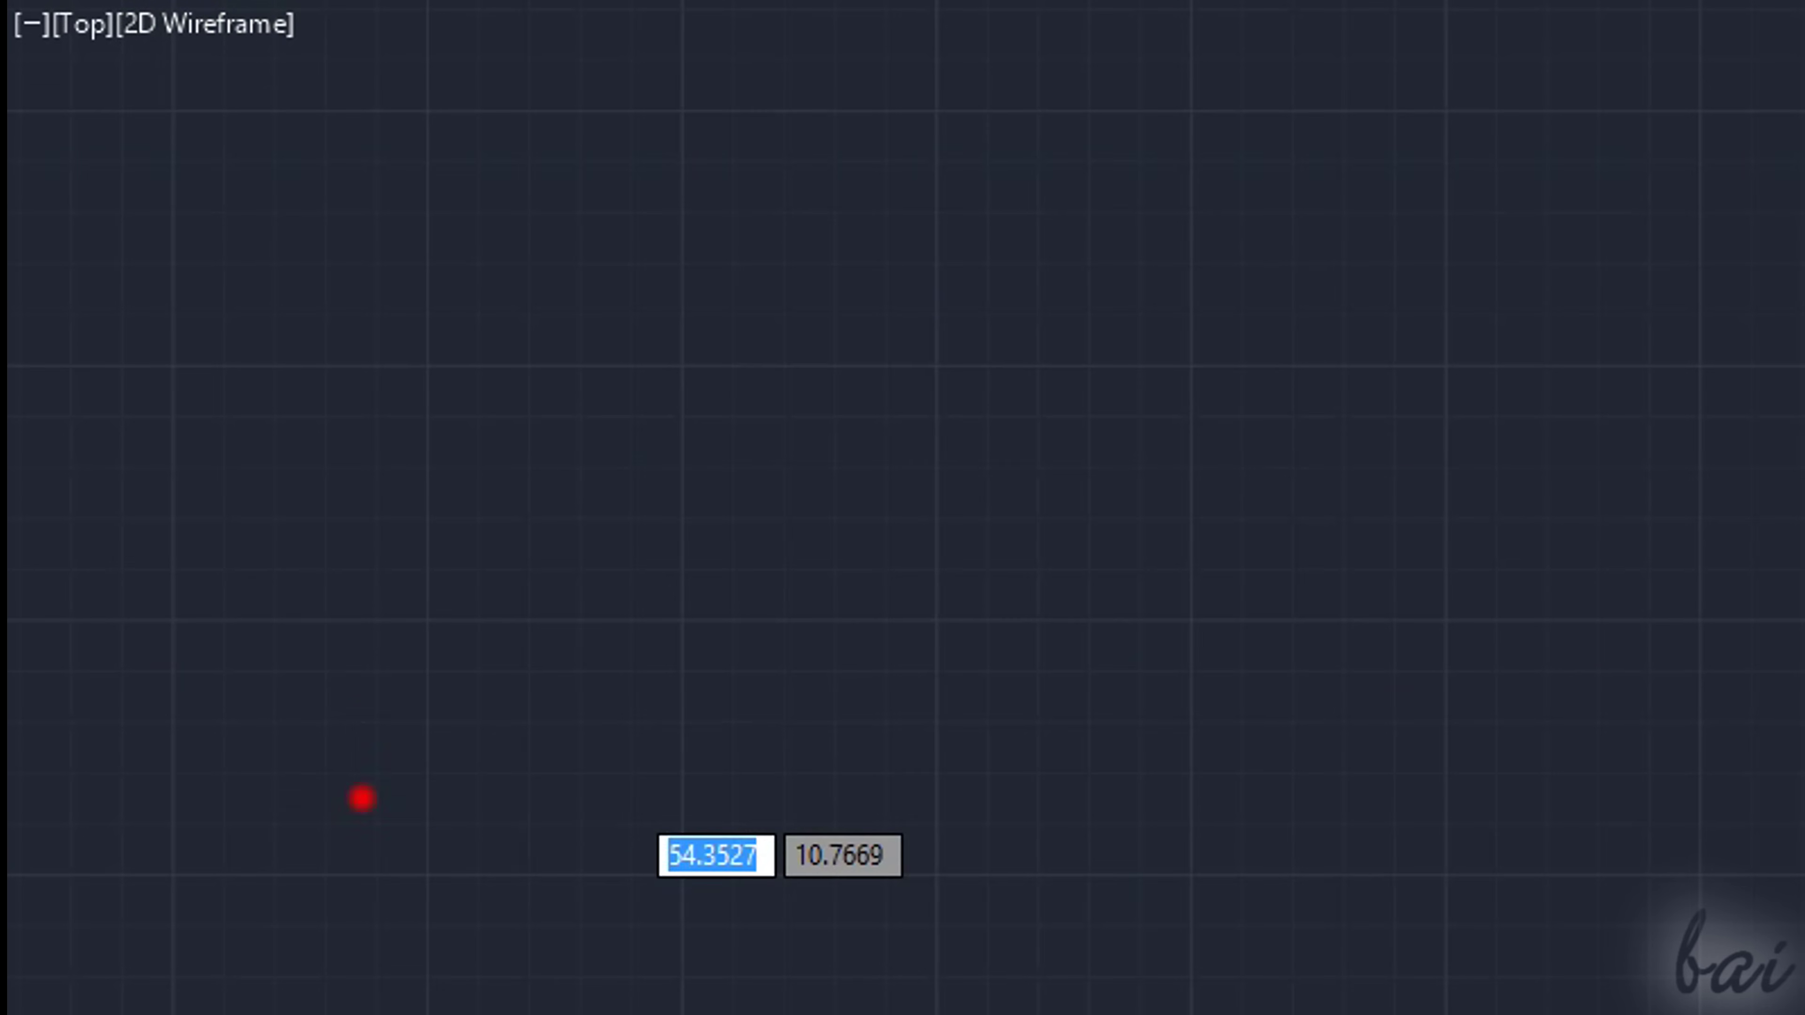
- Draw a line from an empty spot with an exact length of 6.5 and an angle of 70°
left_click(362, 796)
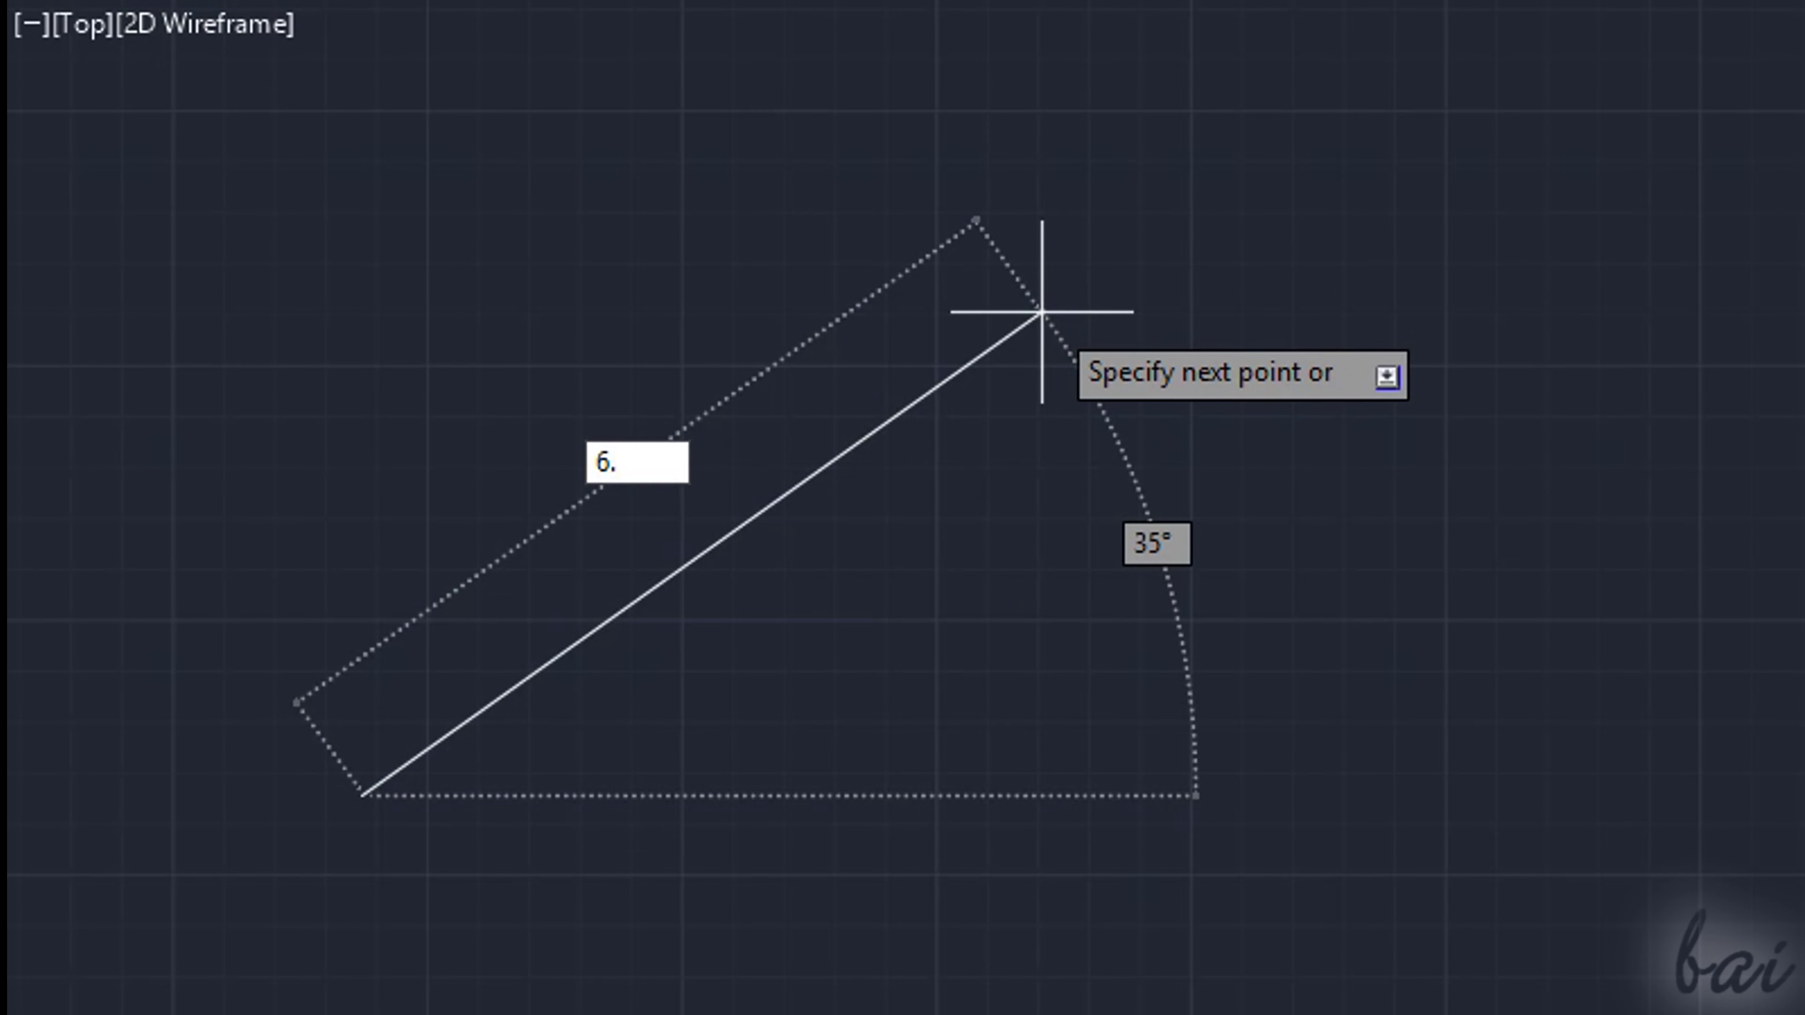
key("Tab")
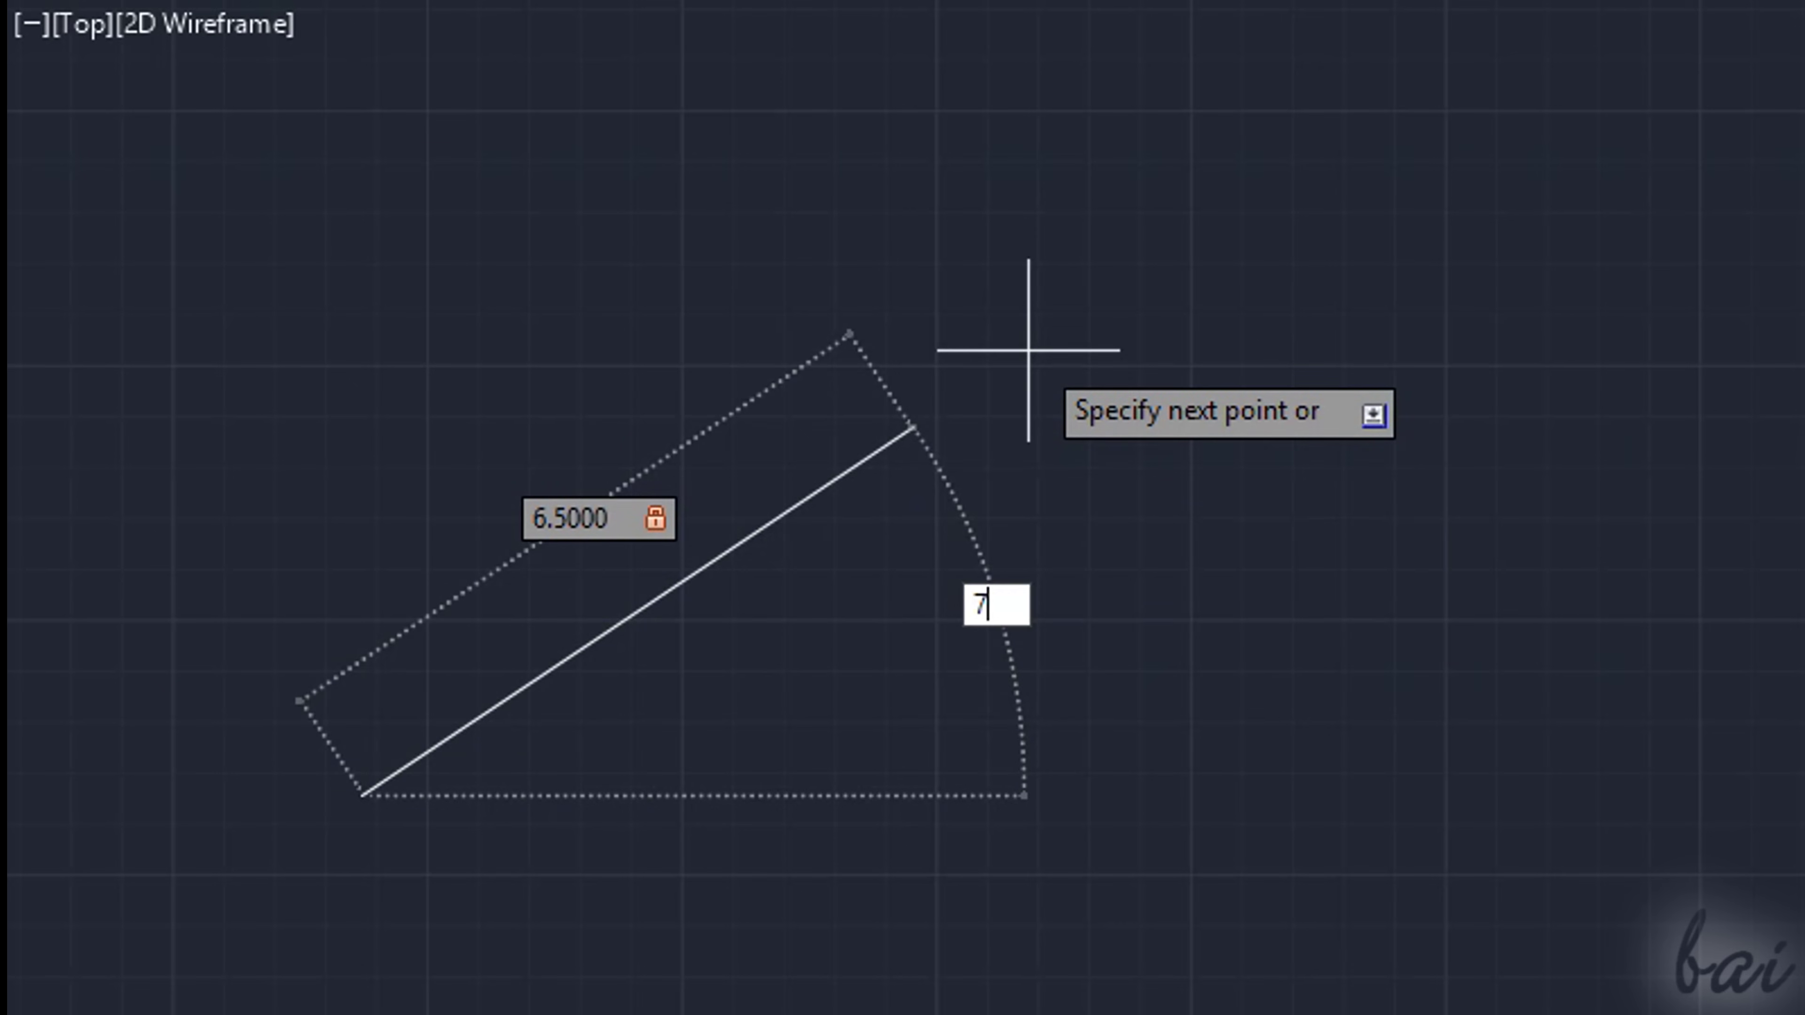
key("Tab")
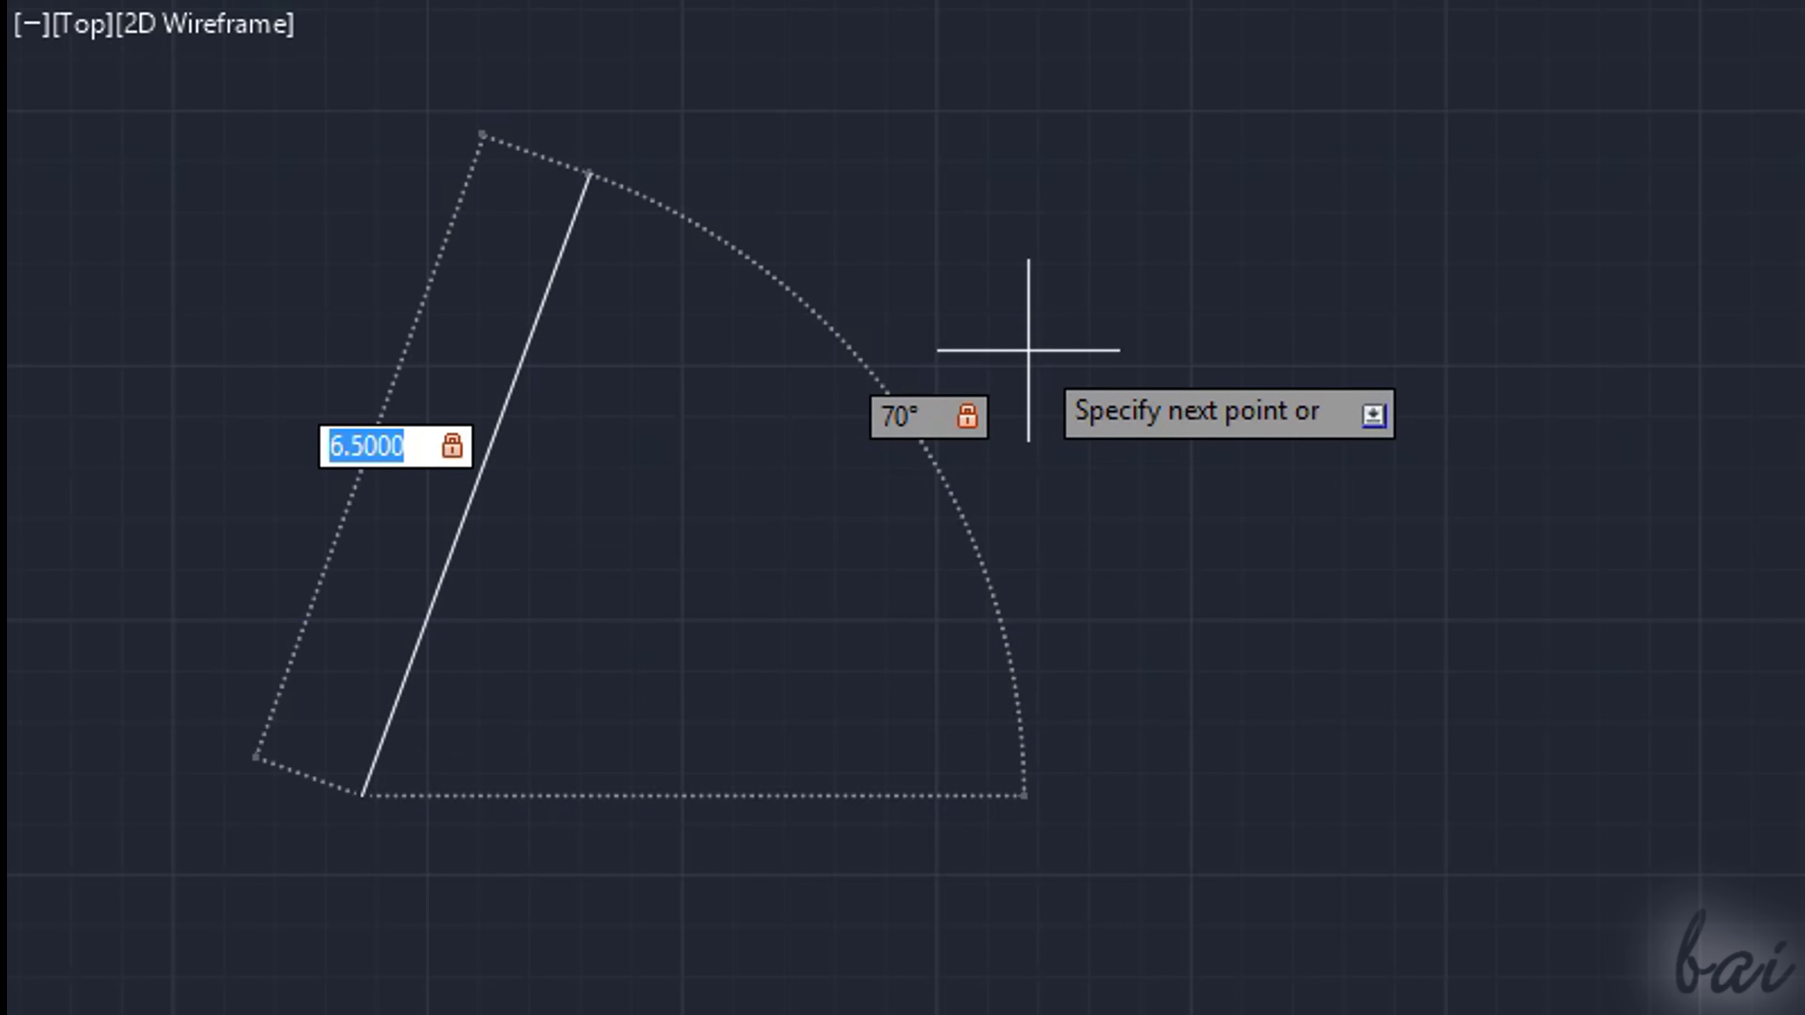
key("Tab")
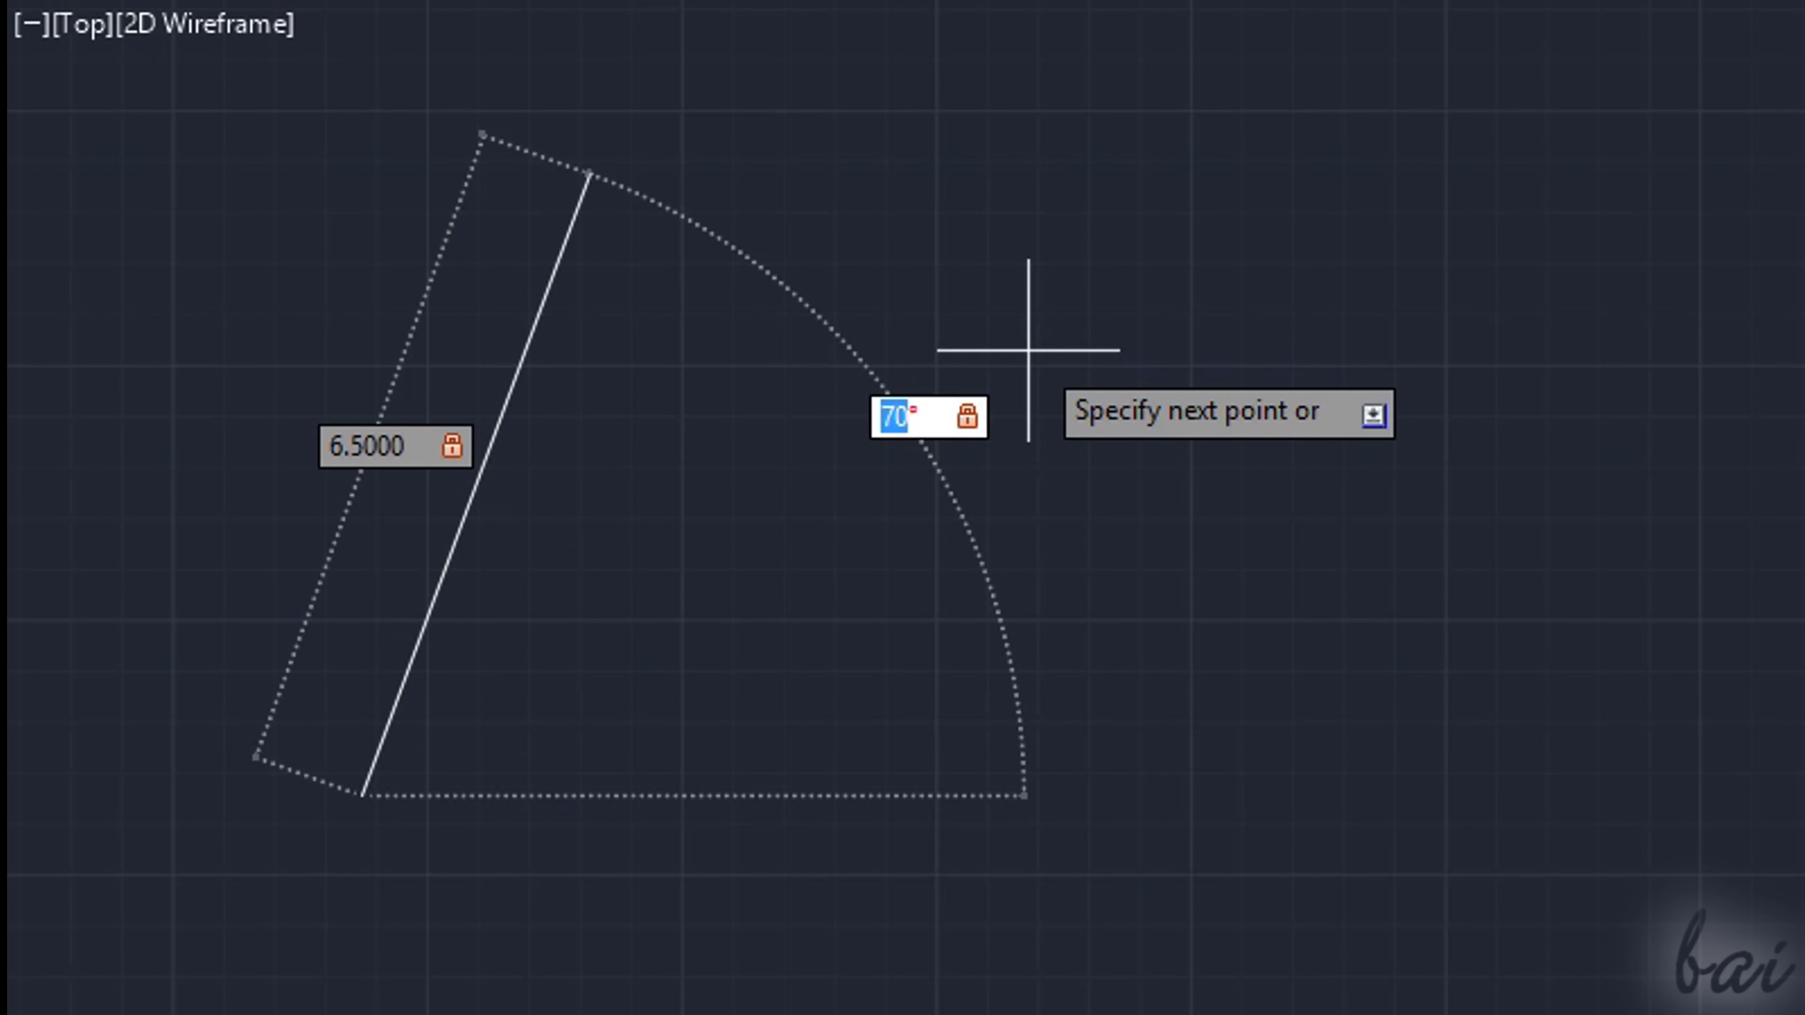
key("Return")
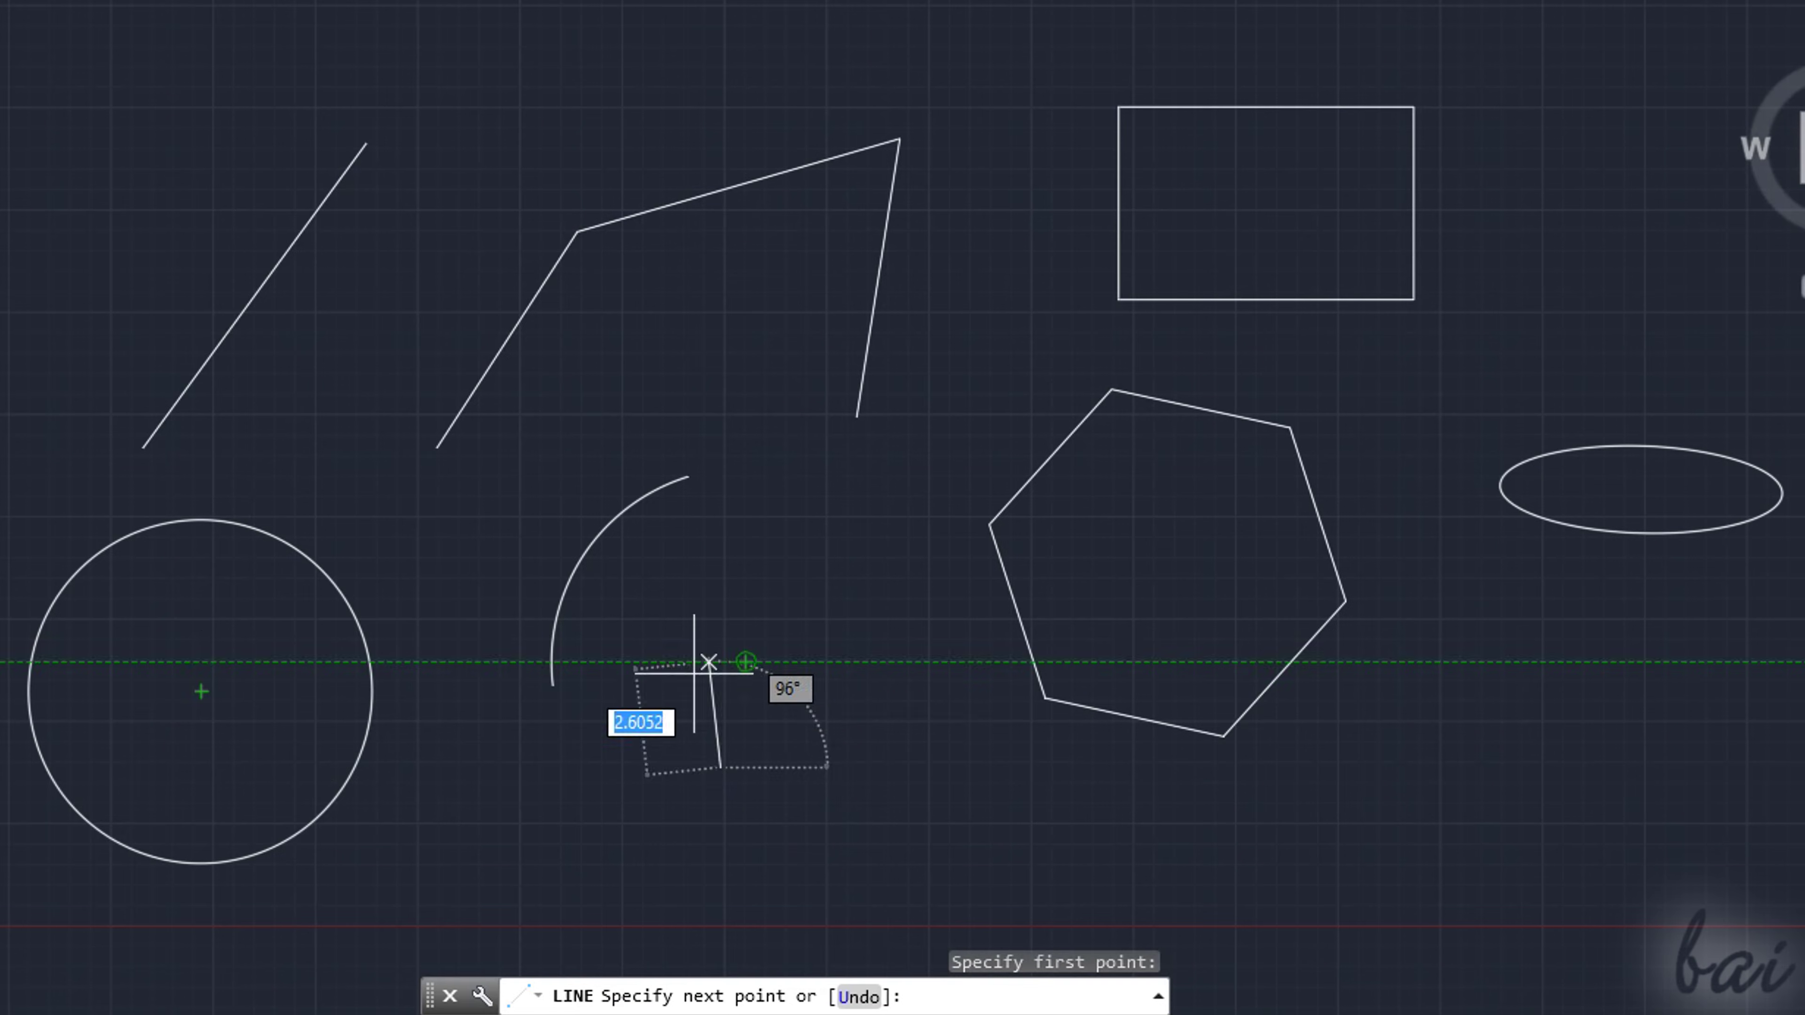
- Cancel the pending line, try another with Snap mode on to follow the grid points, and switch Snap mode off again
key("Escape")
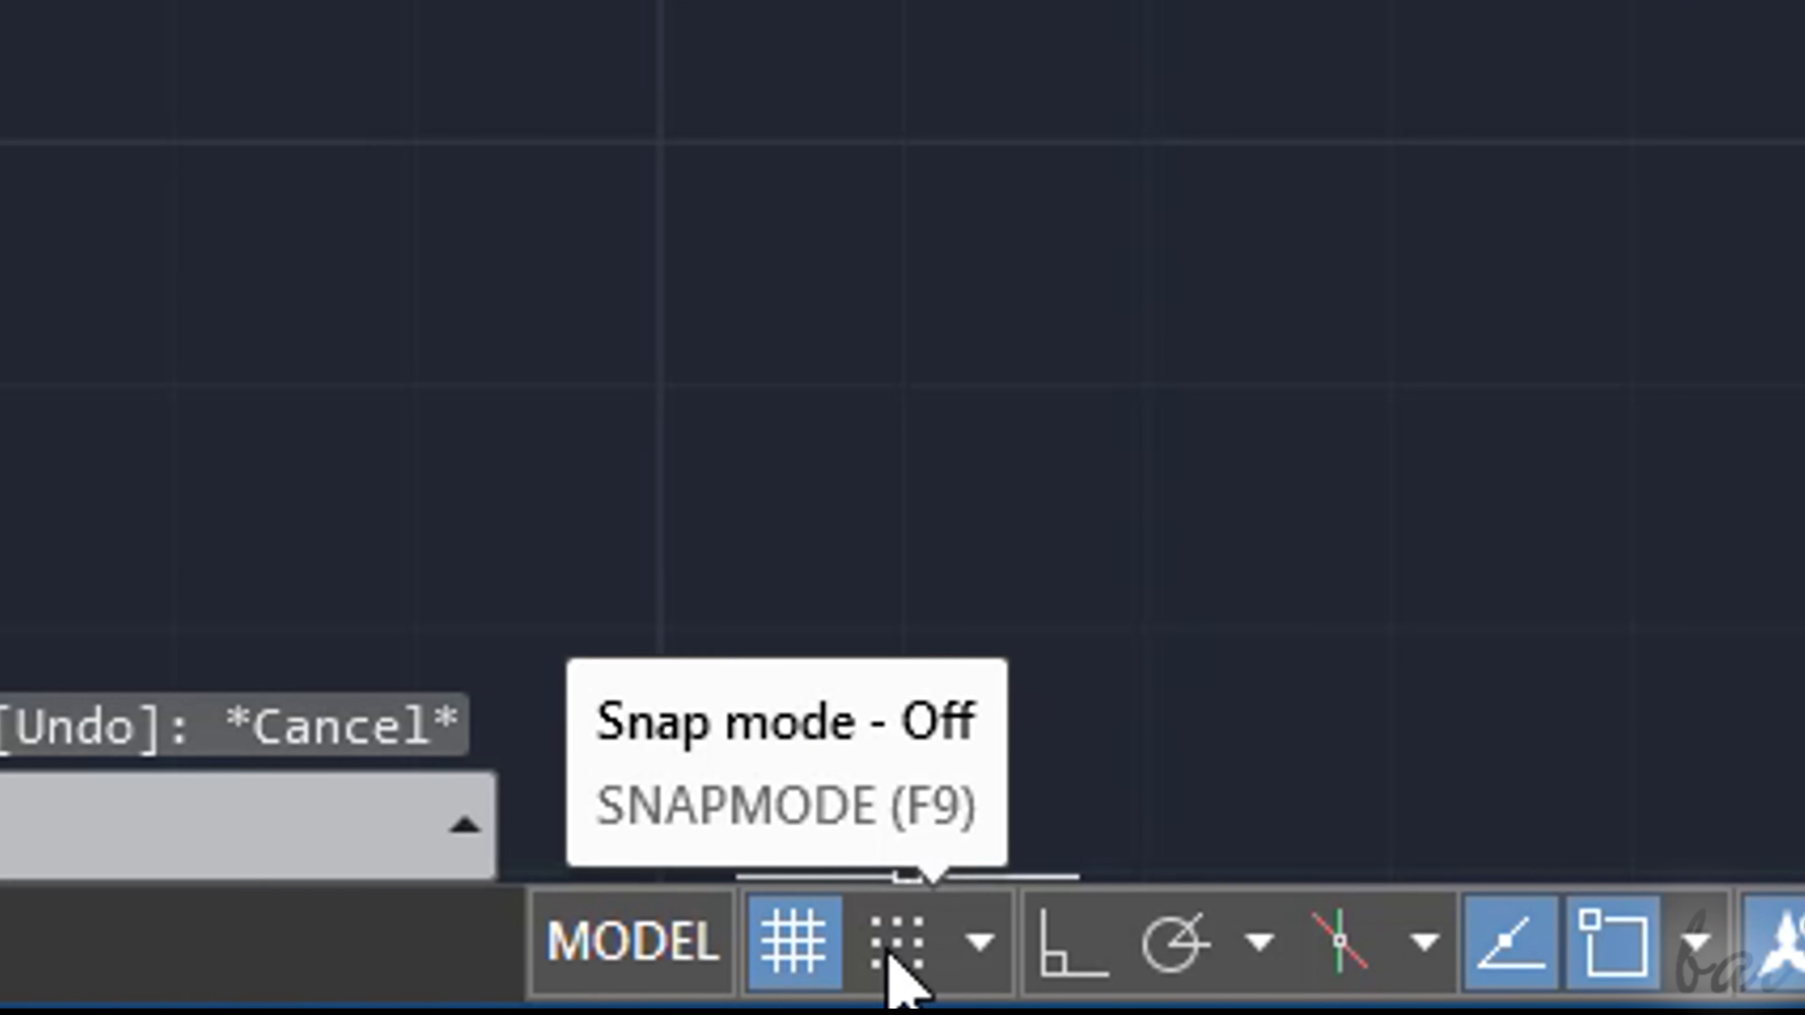
left_click(896, 945)
key("Return")
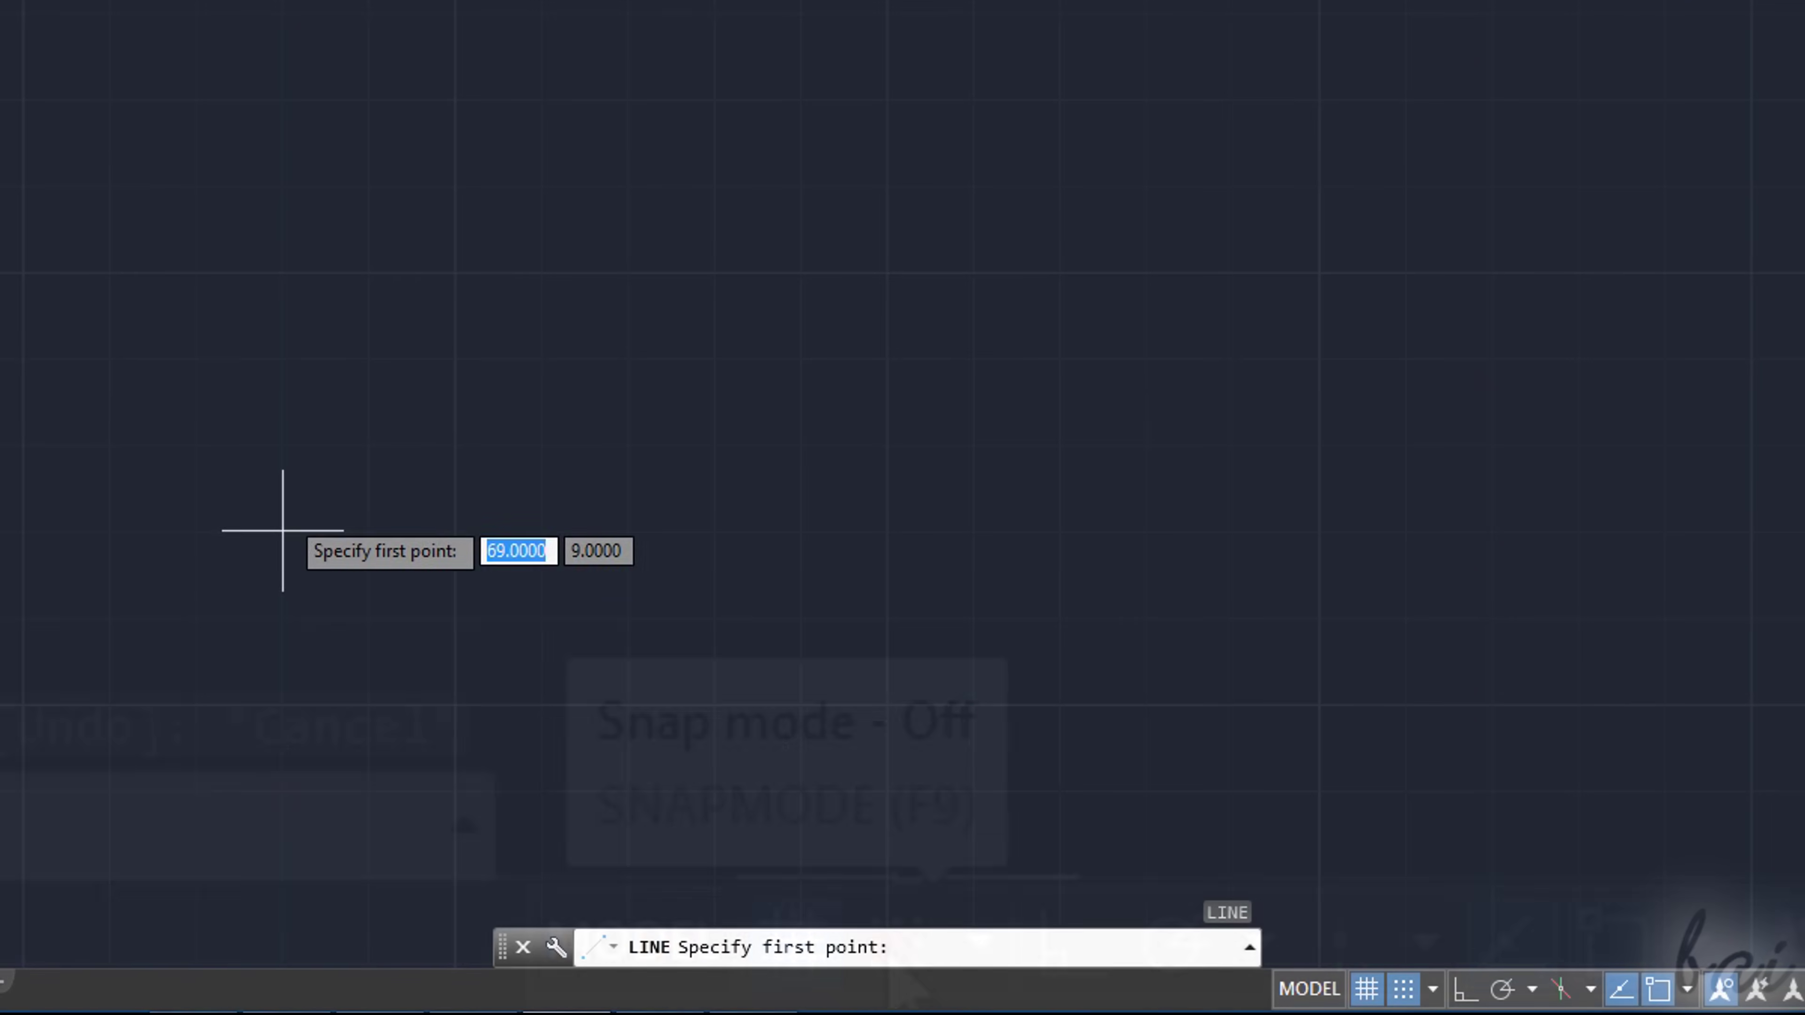
left_click(370, 617)
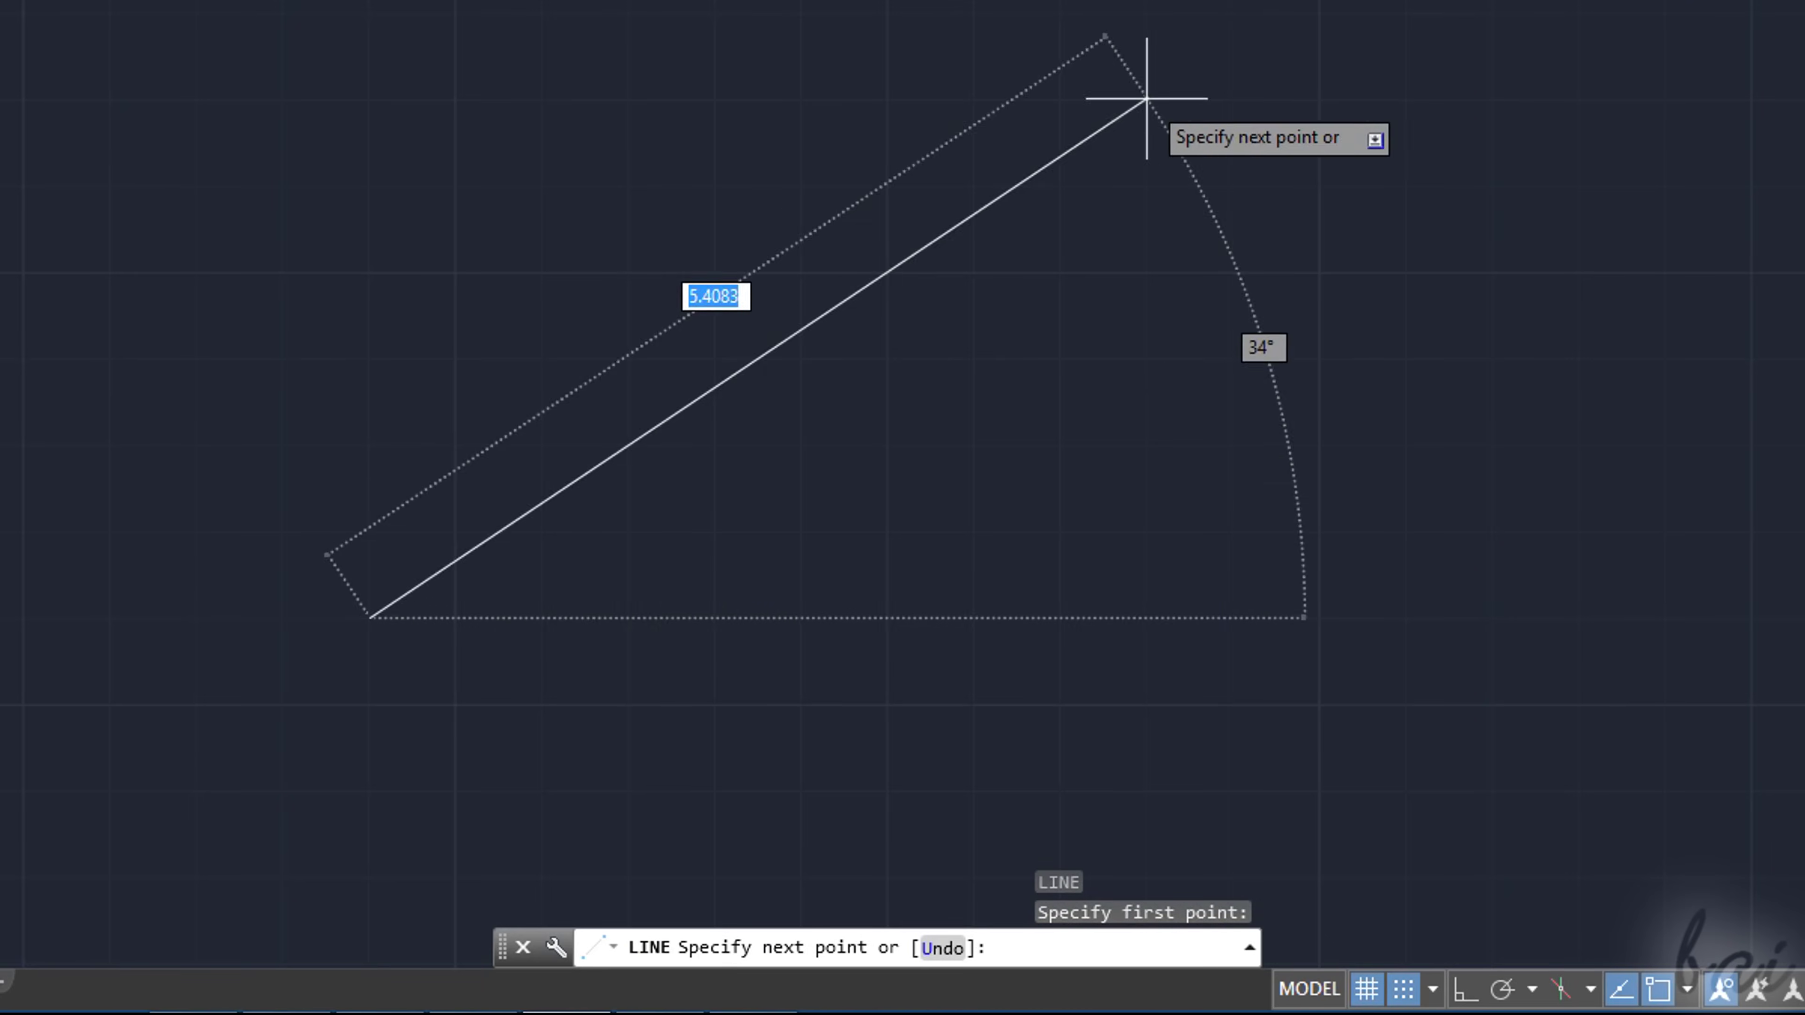
key("Escape")
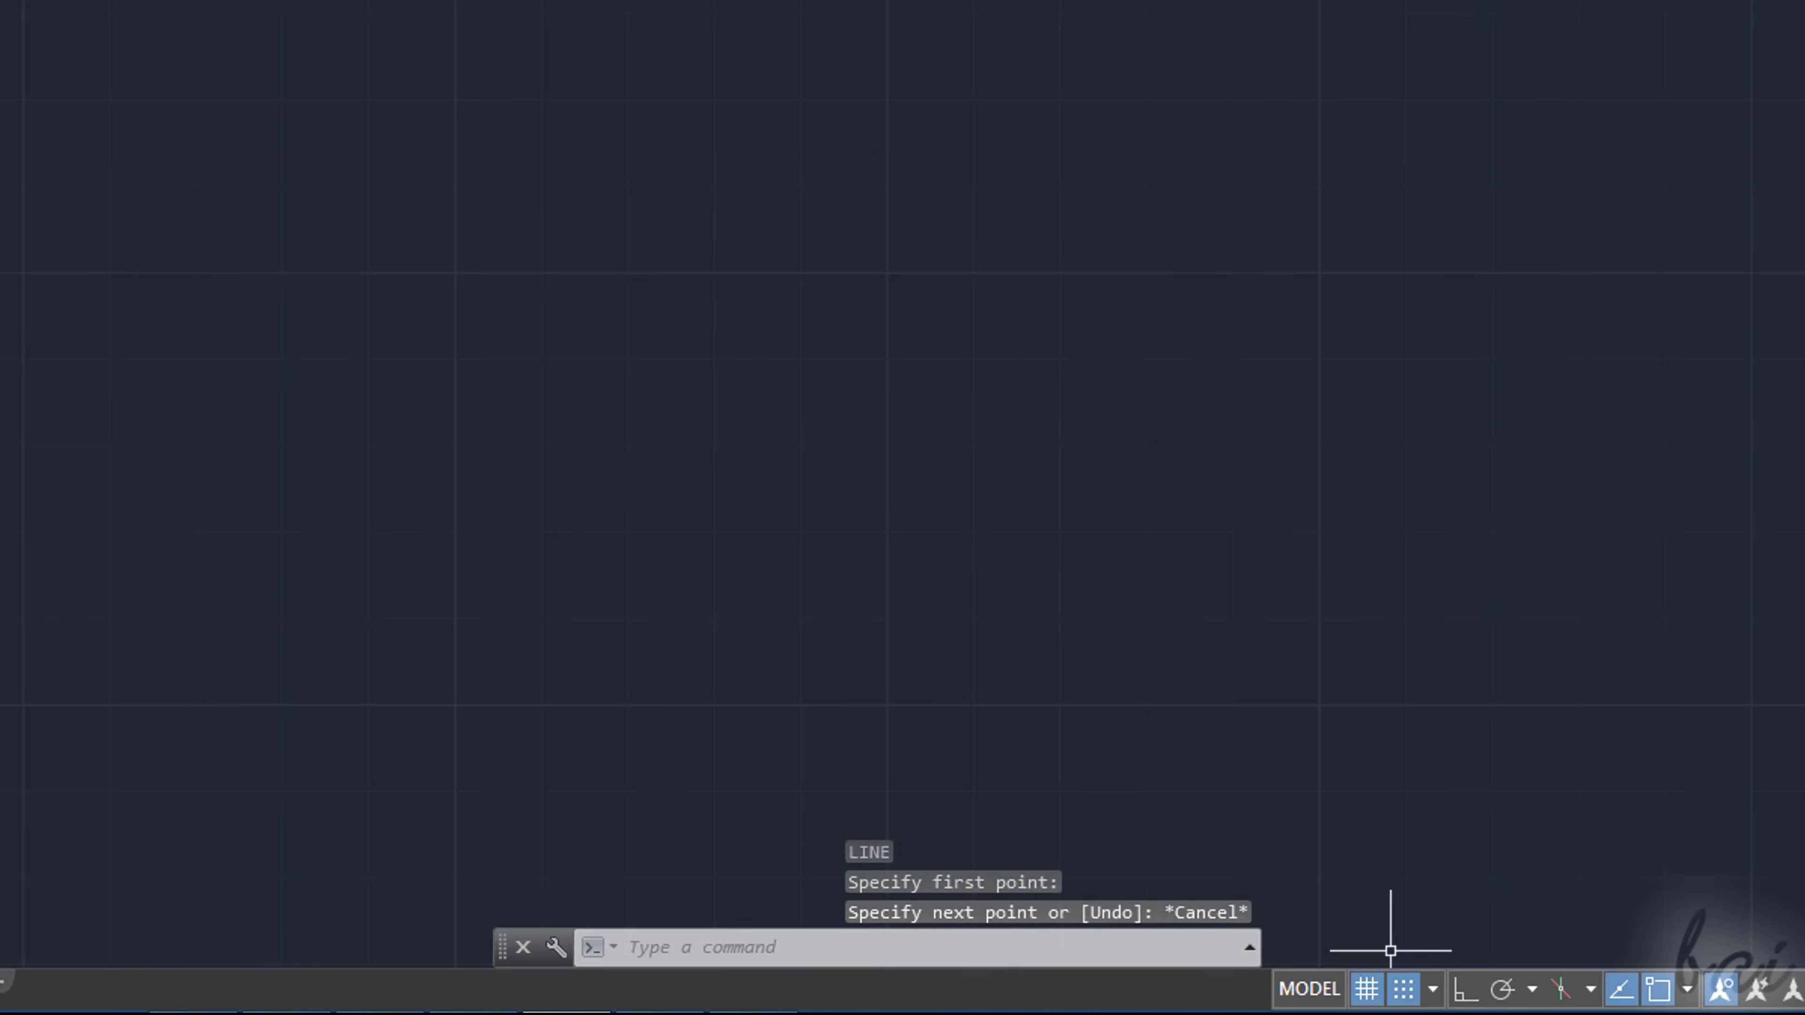
left_click(1403, 988)
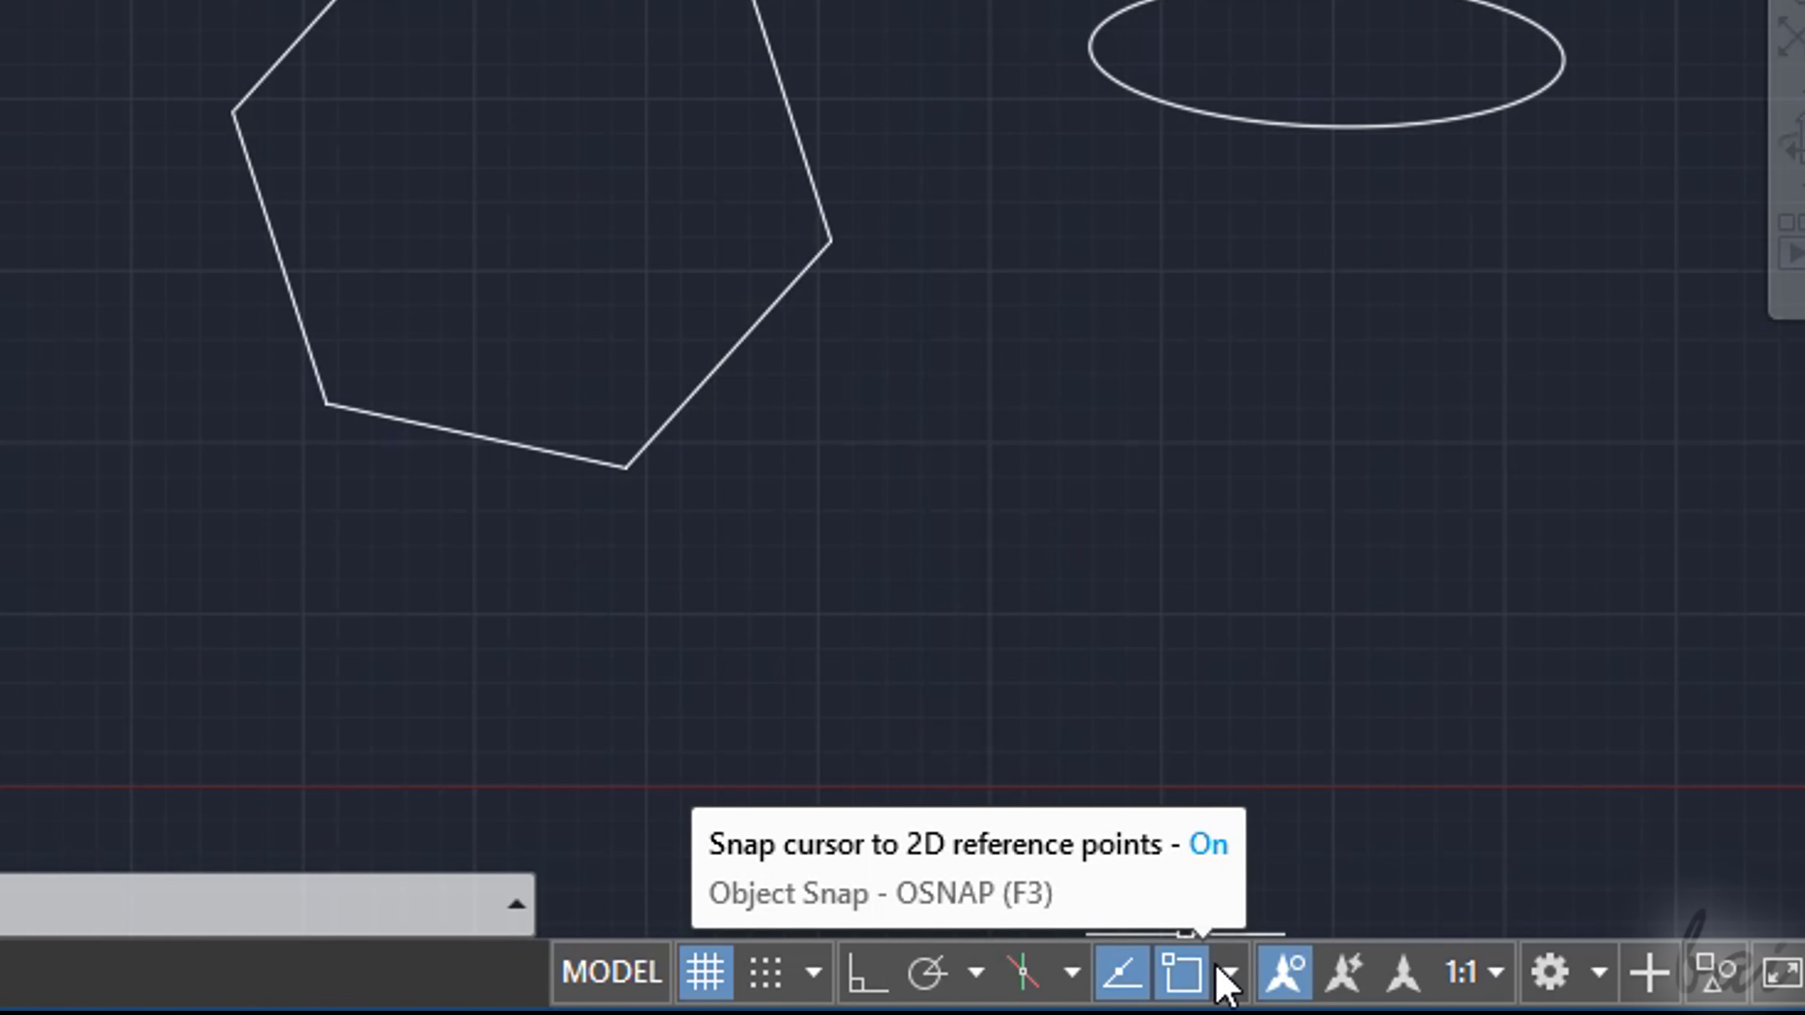
- Toggle the Extension and Midpoint reference points in the object snap options
left_click(1229, 971)
left_click(941, 480)
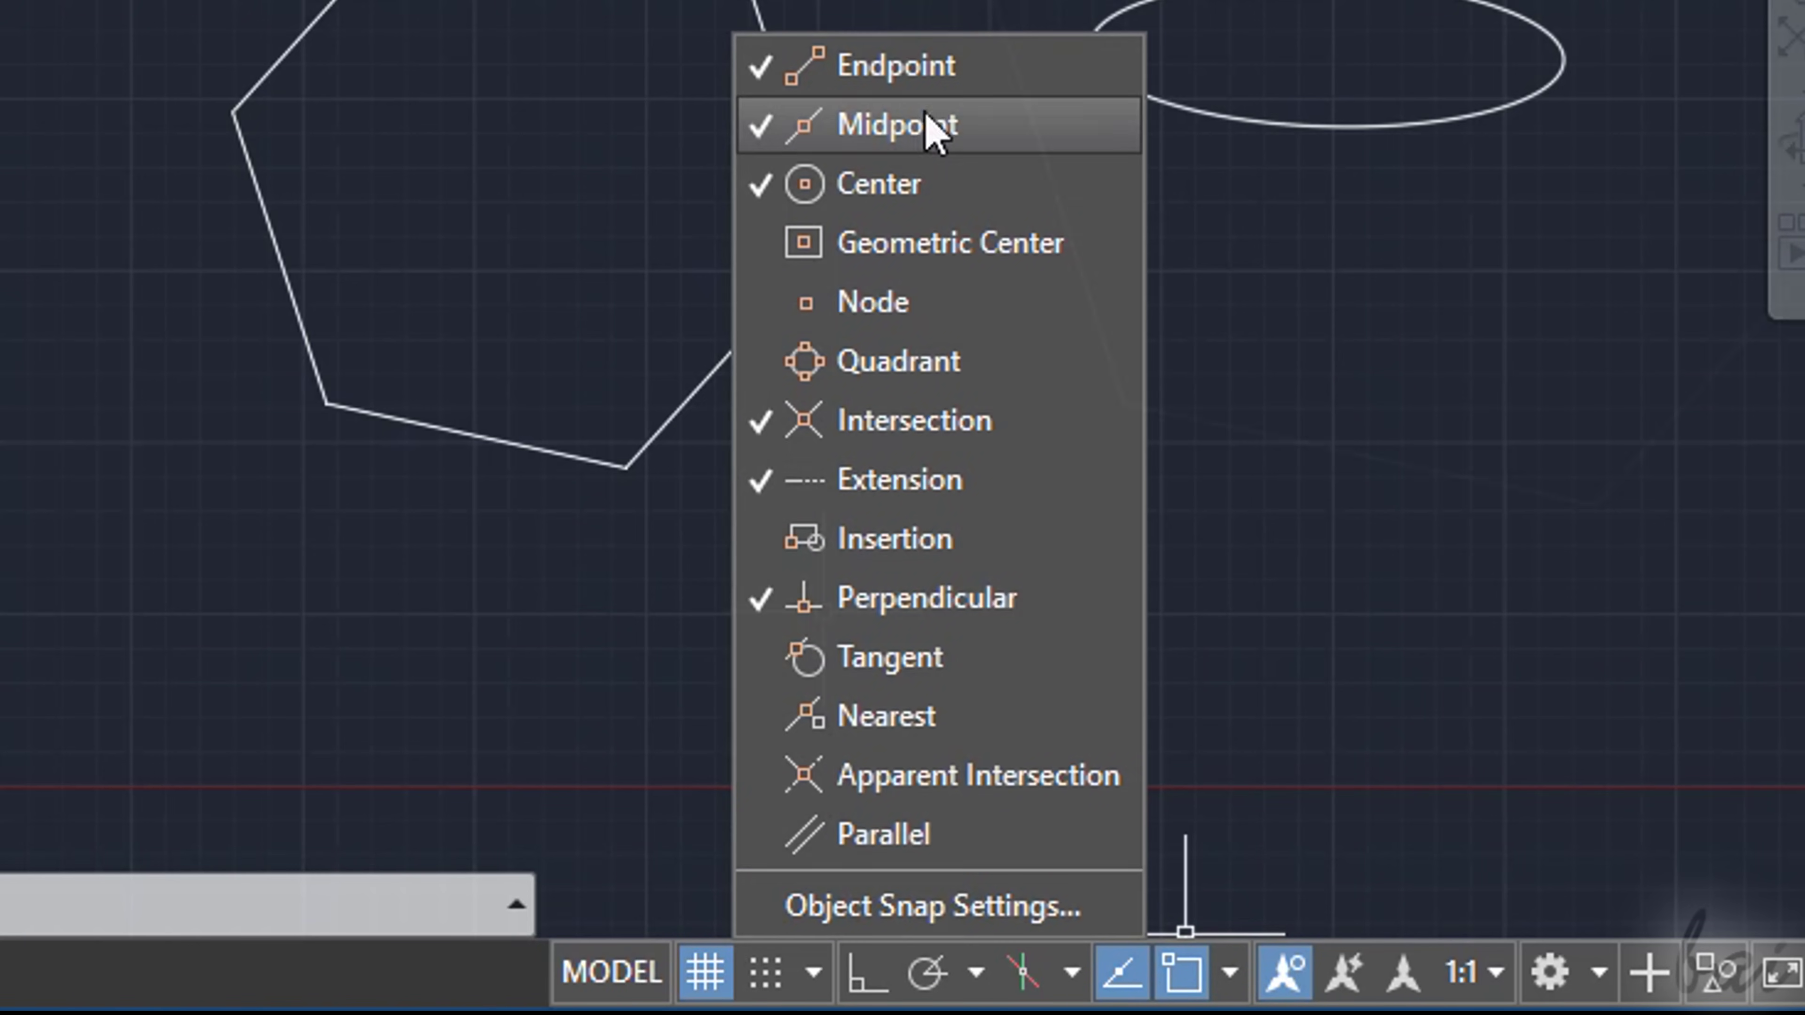
left_click(934, 128)
- Turn on Ortho mode and try a vertical line in the empty area beside the arc
scroll(850, 860, "up", 3)
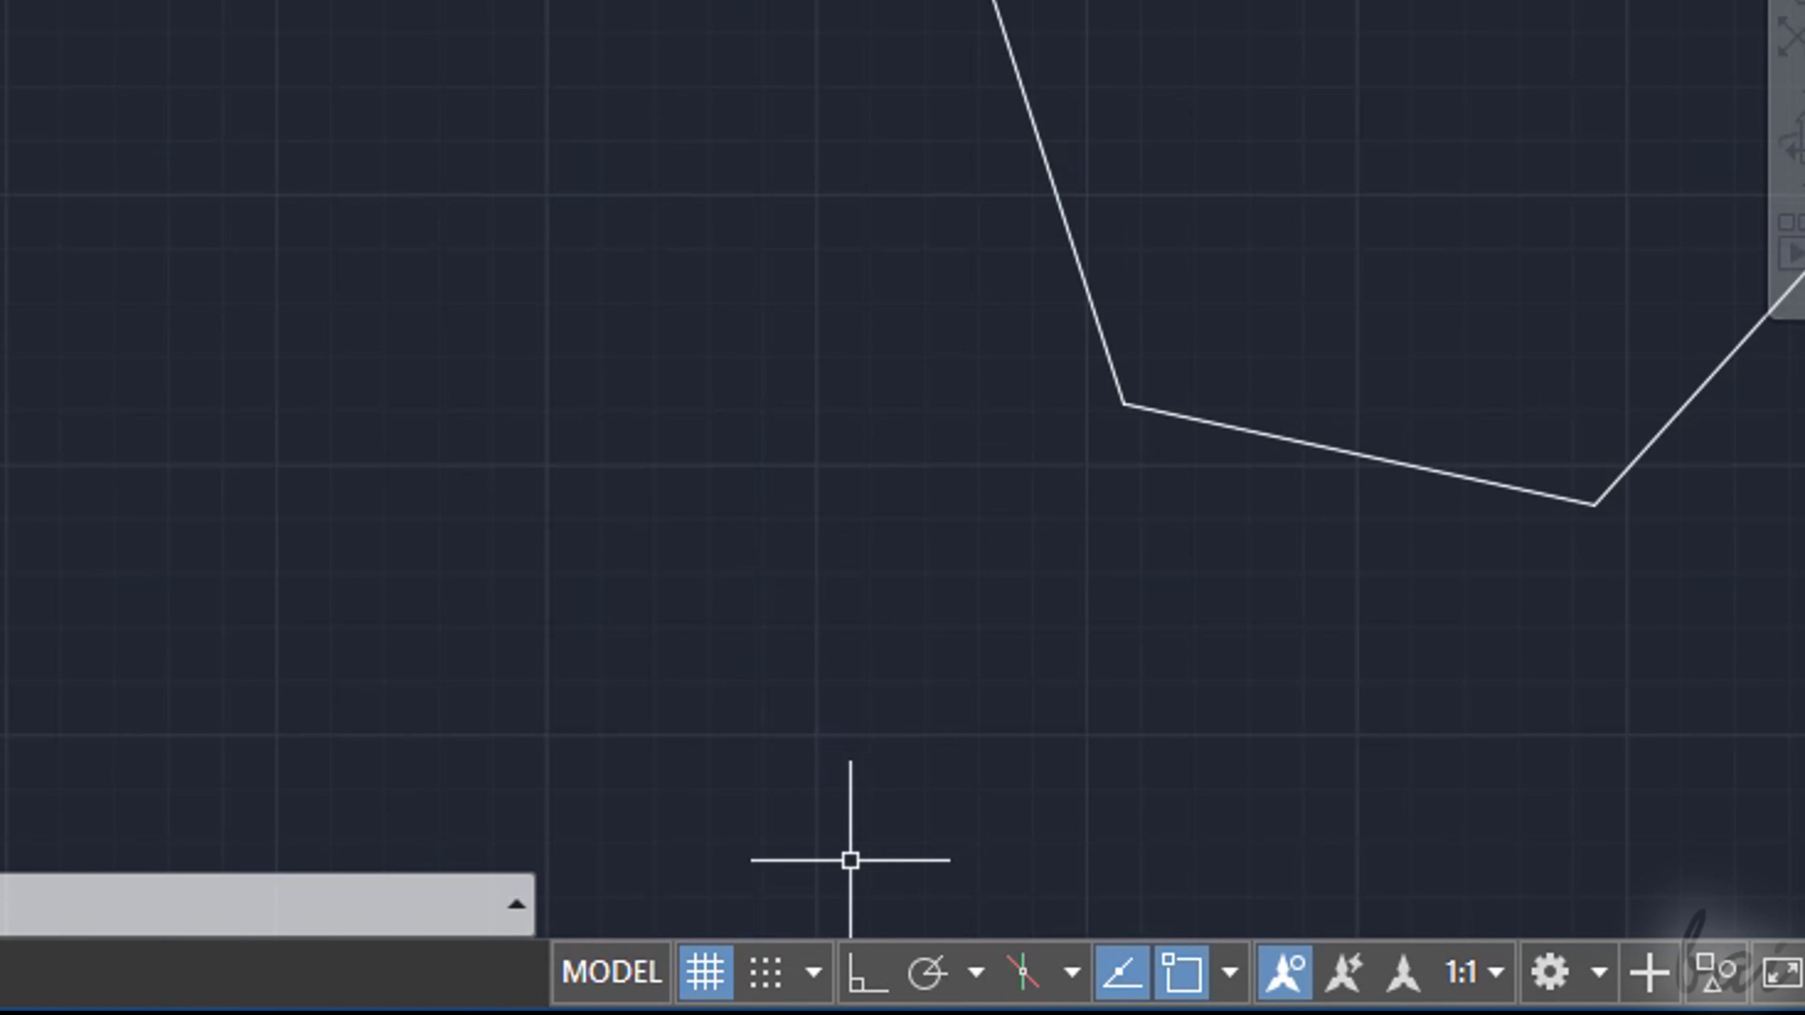
left_click(876, 968)
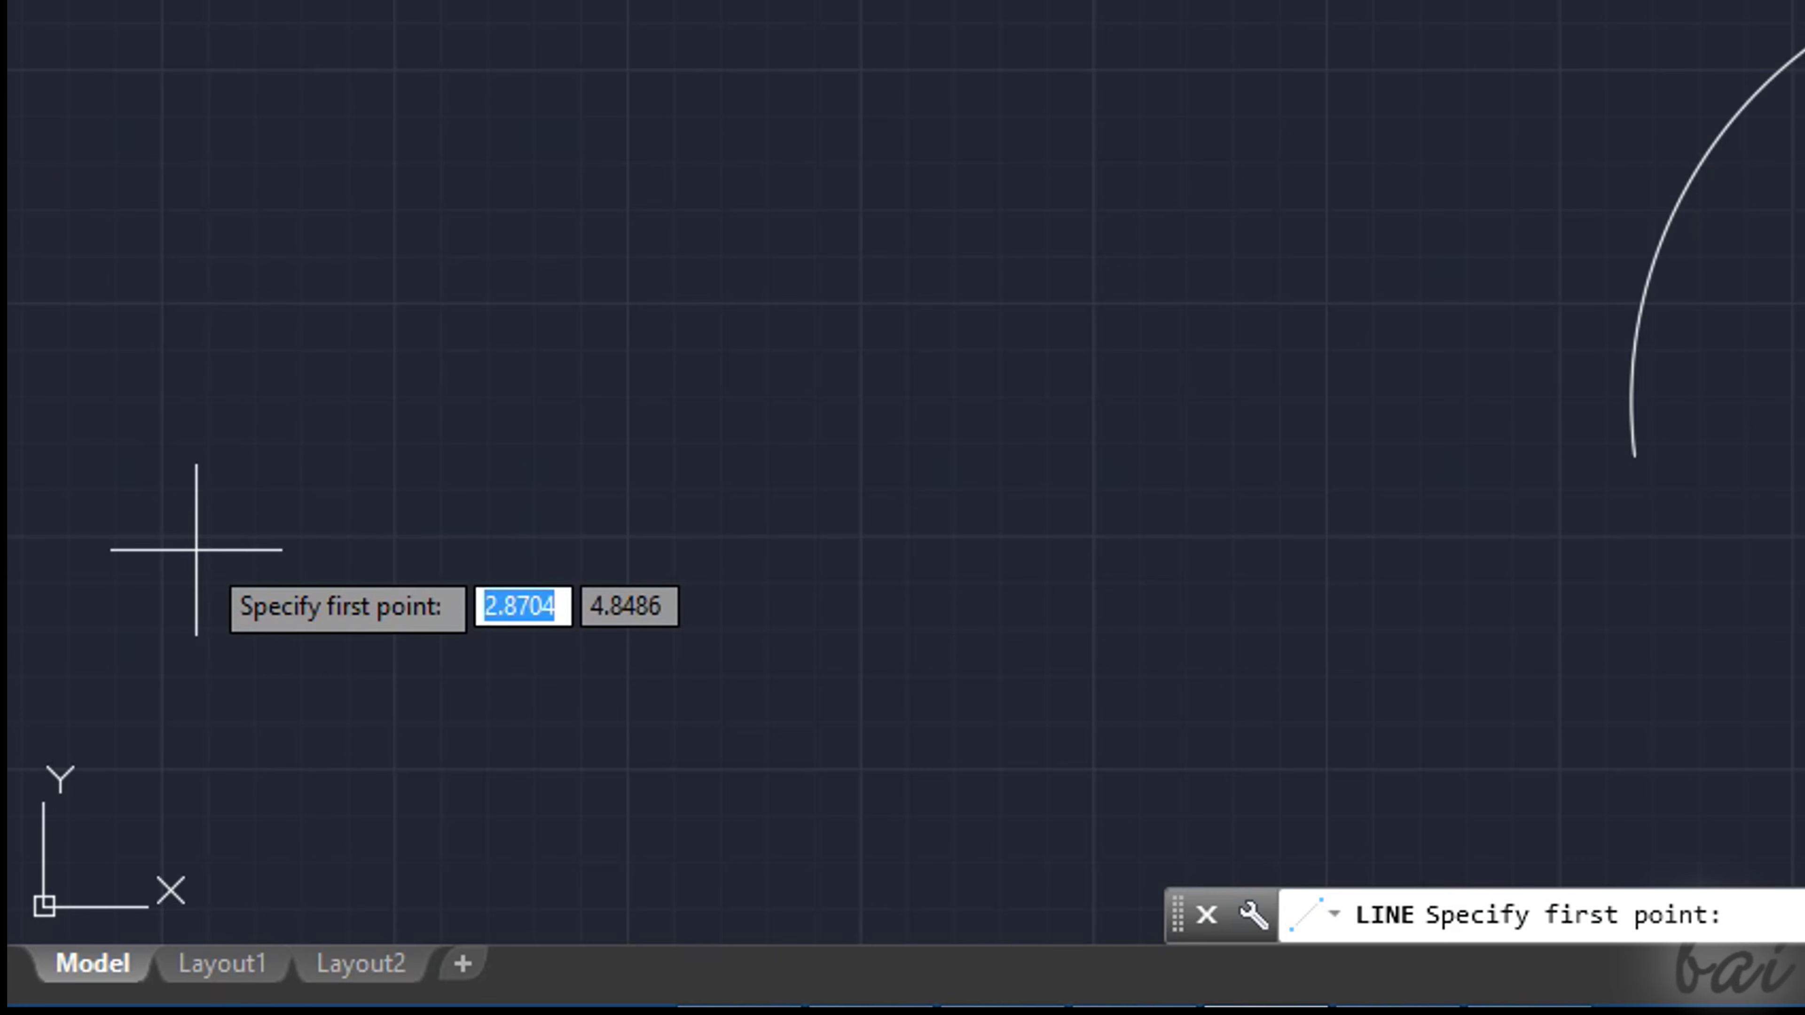
left_click(215, 532)
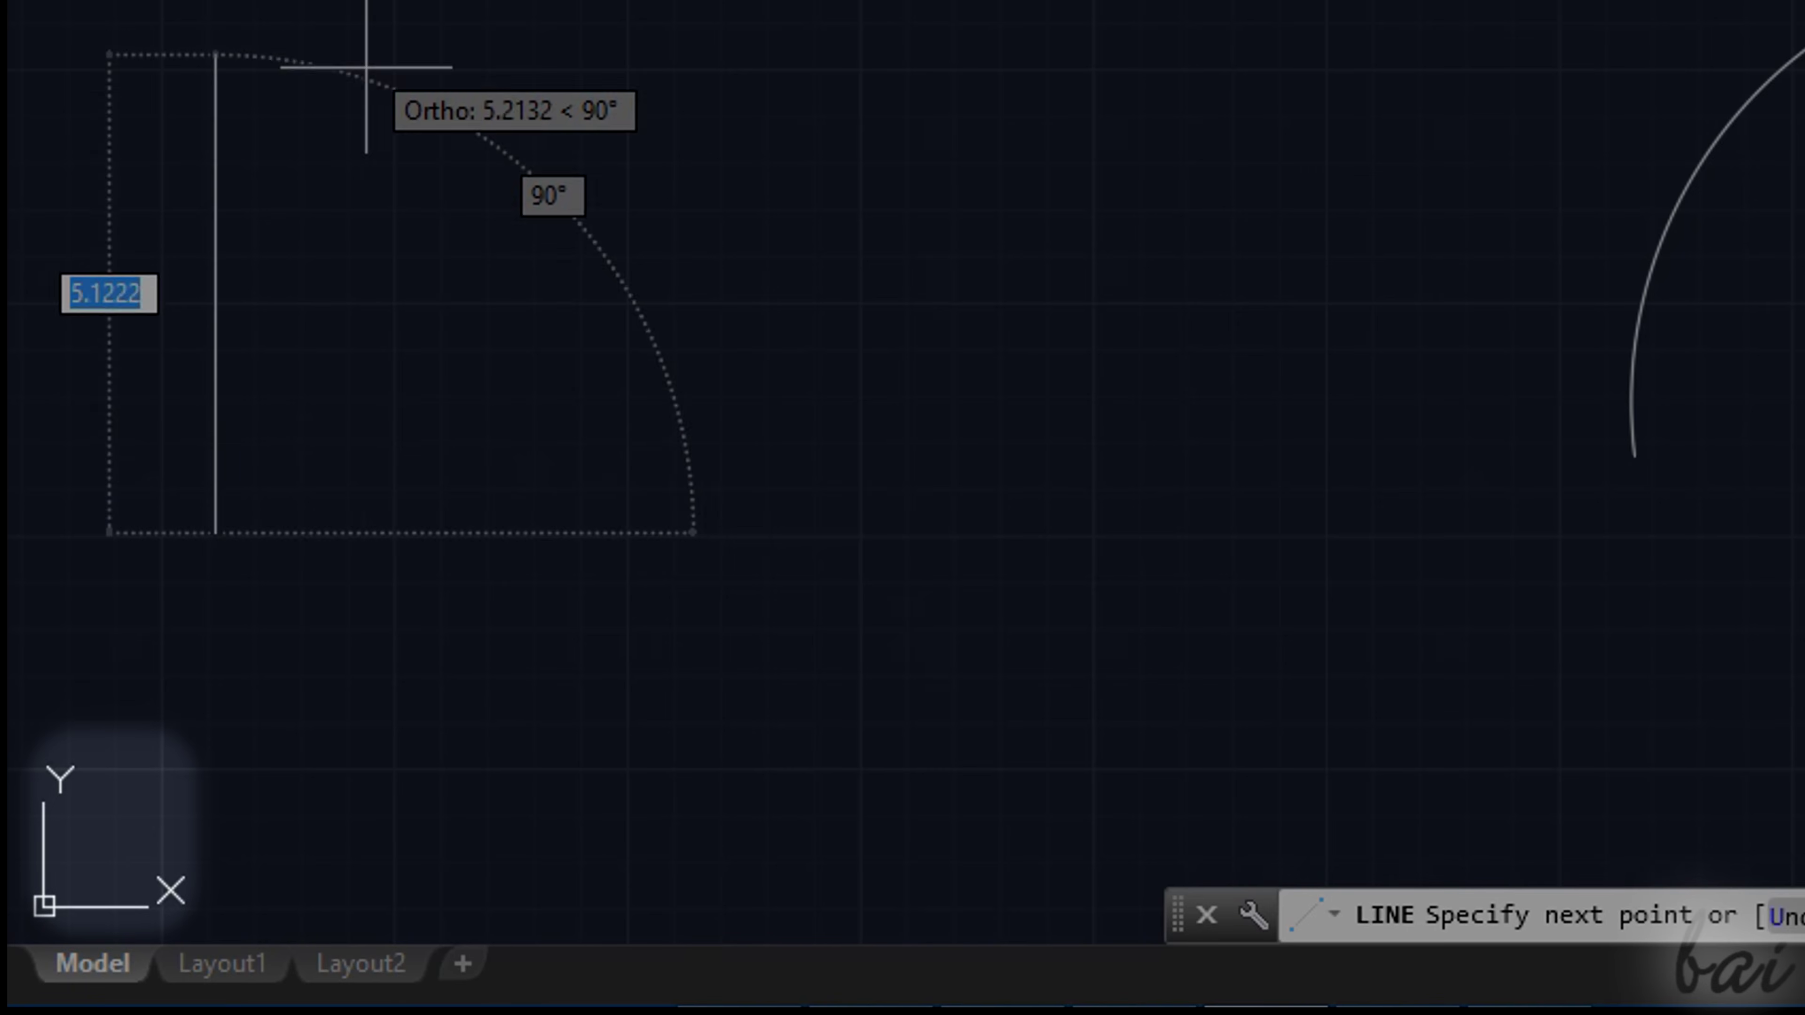
key("Escape")
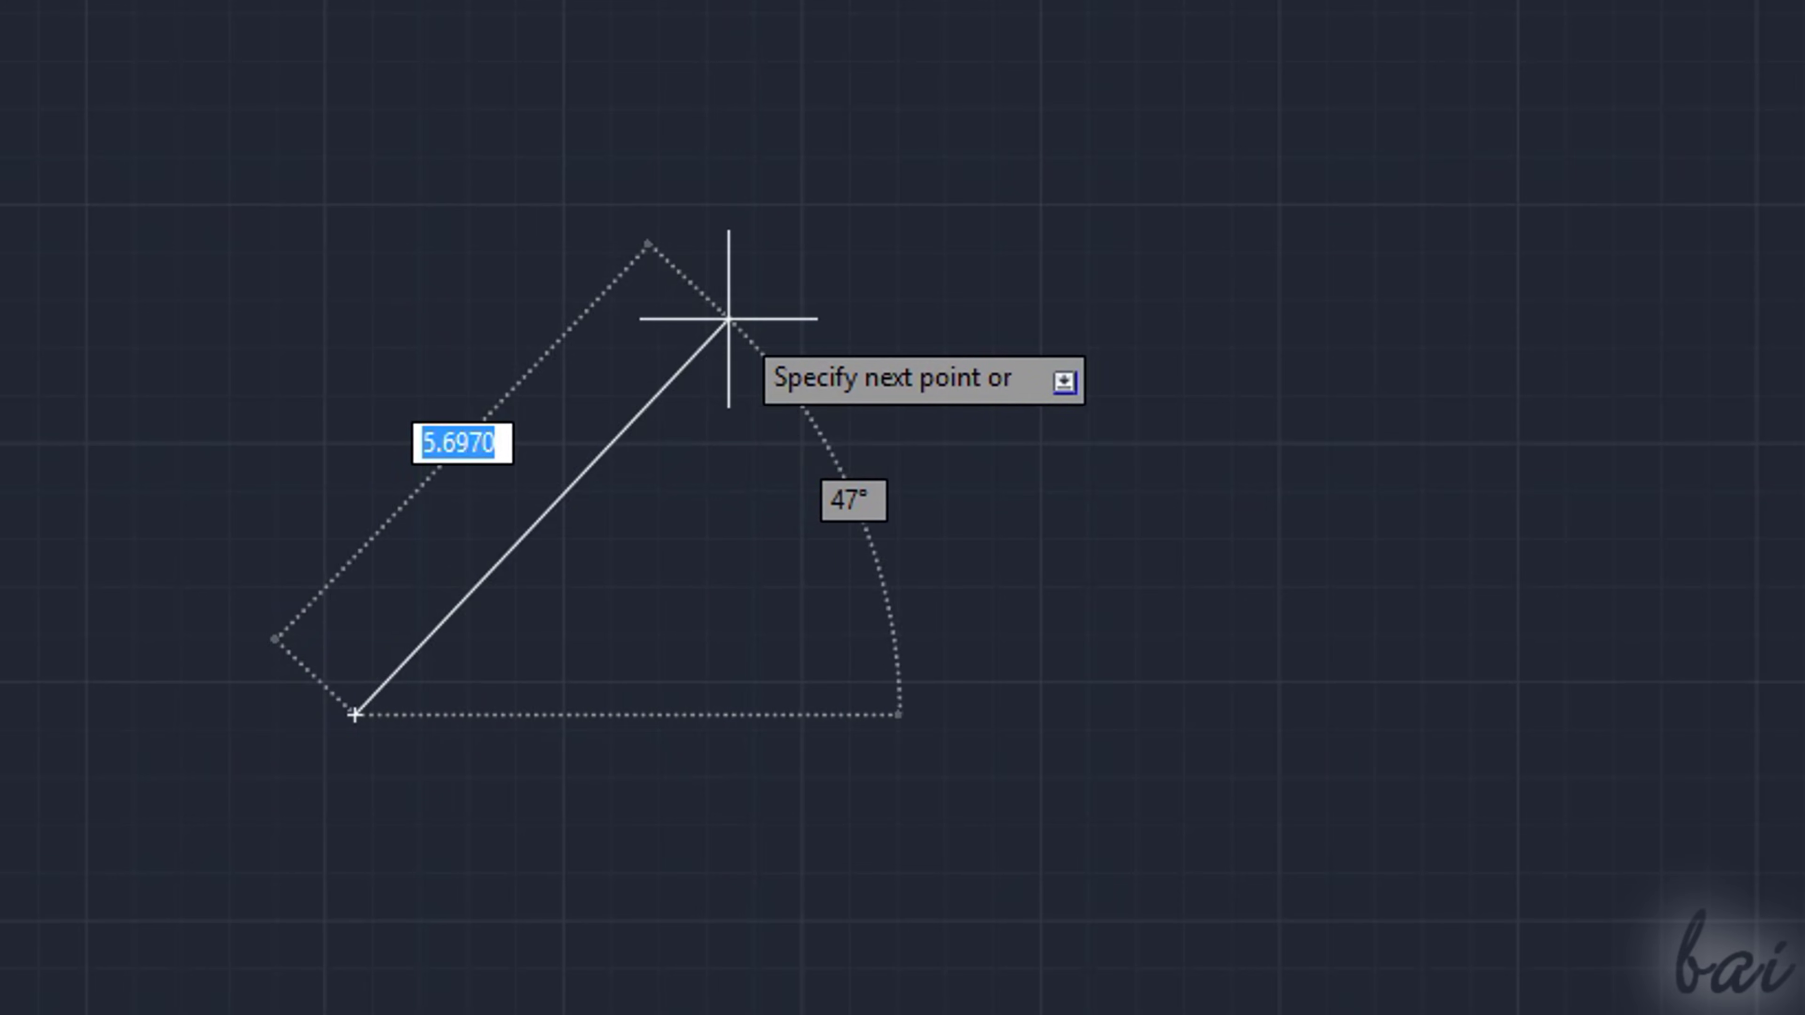
- Set the polyline's first segment to a length of 8 with the Length option and display the options for its next point
key("Down")
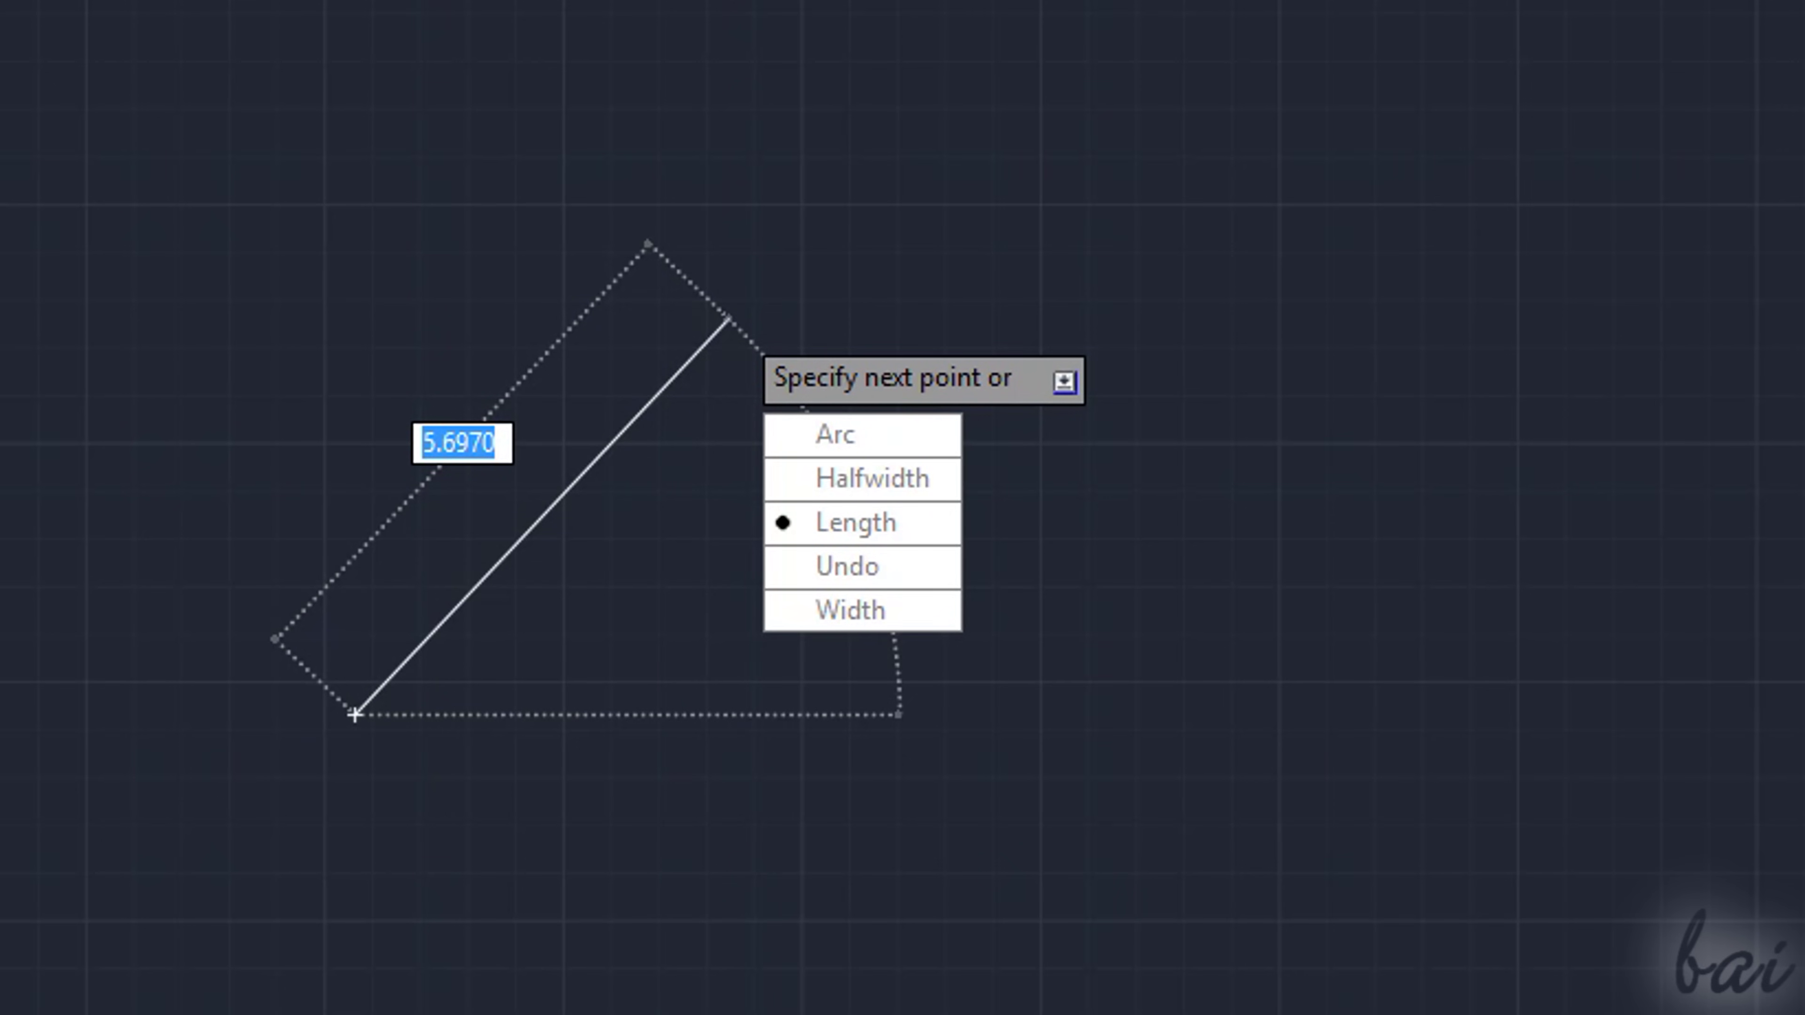
key("Return")
type("8")
key("Return")
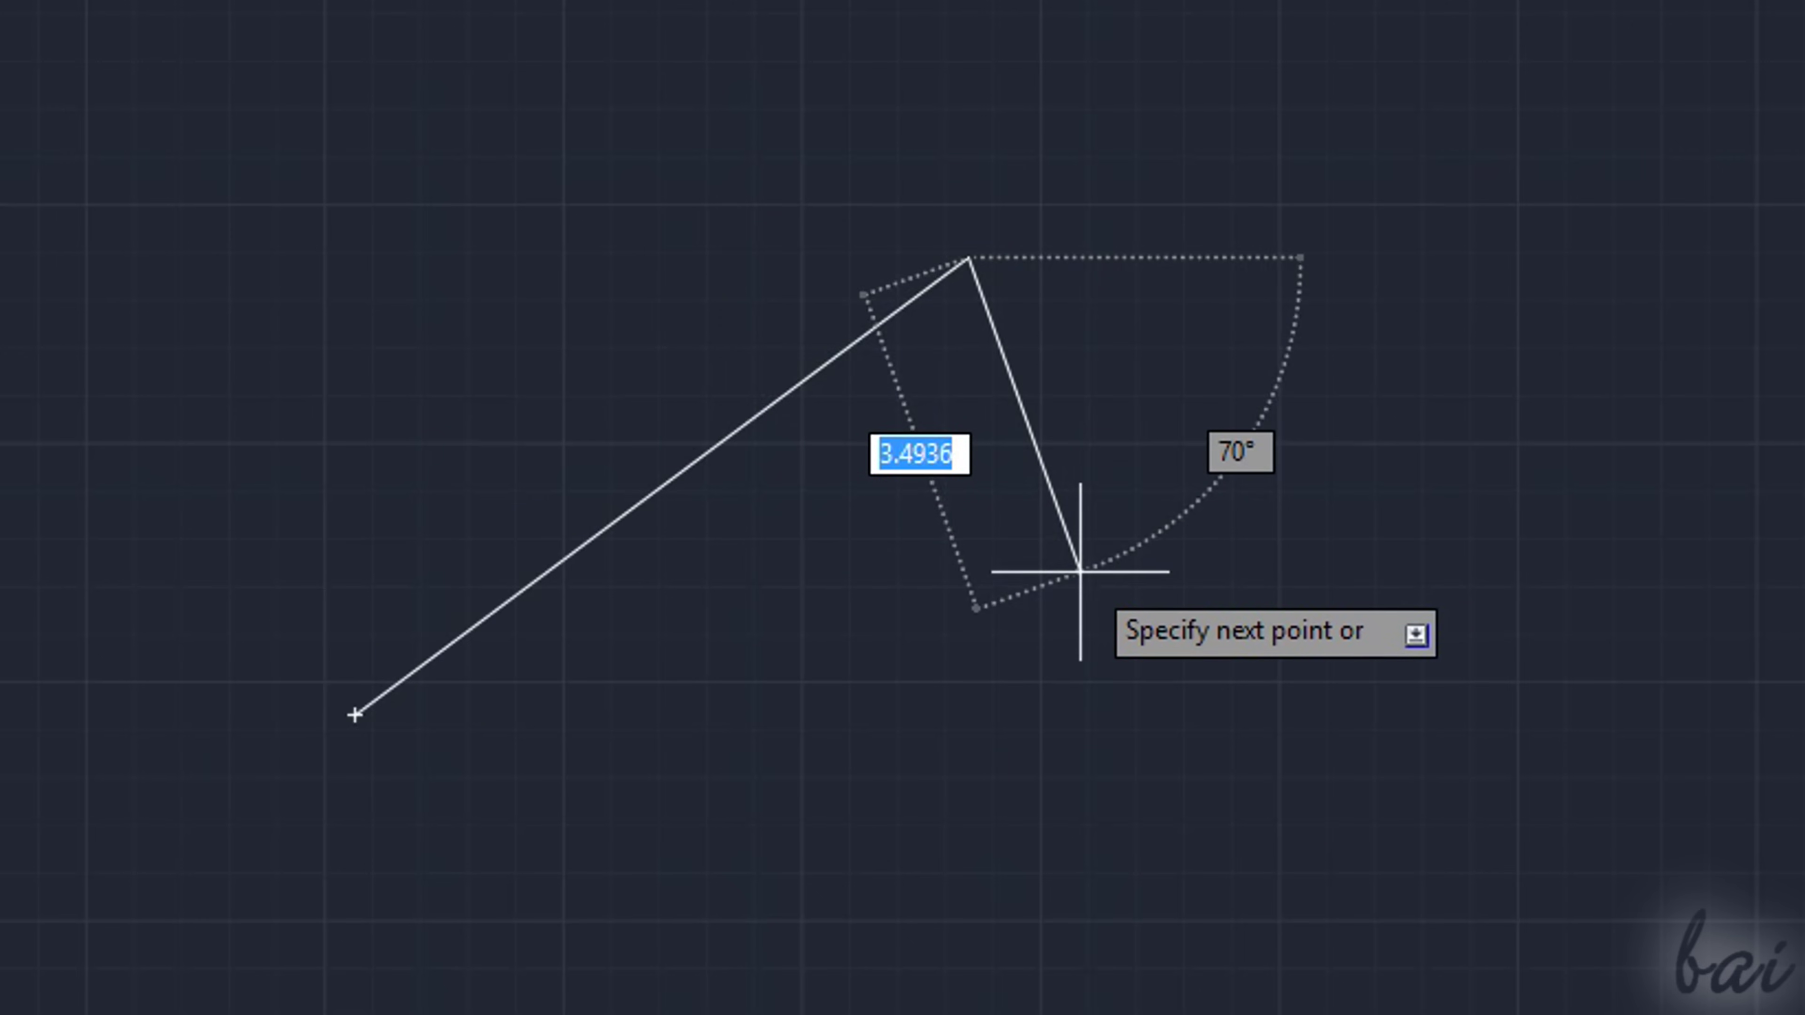
key("Down")
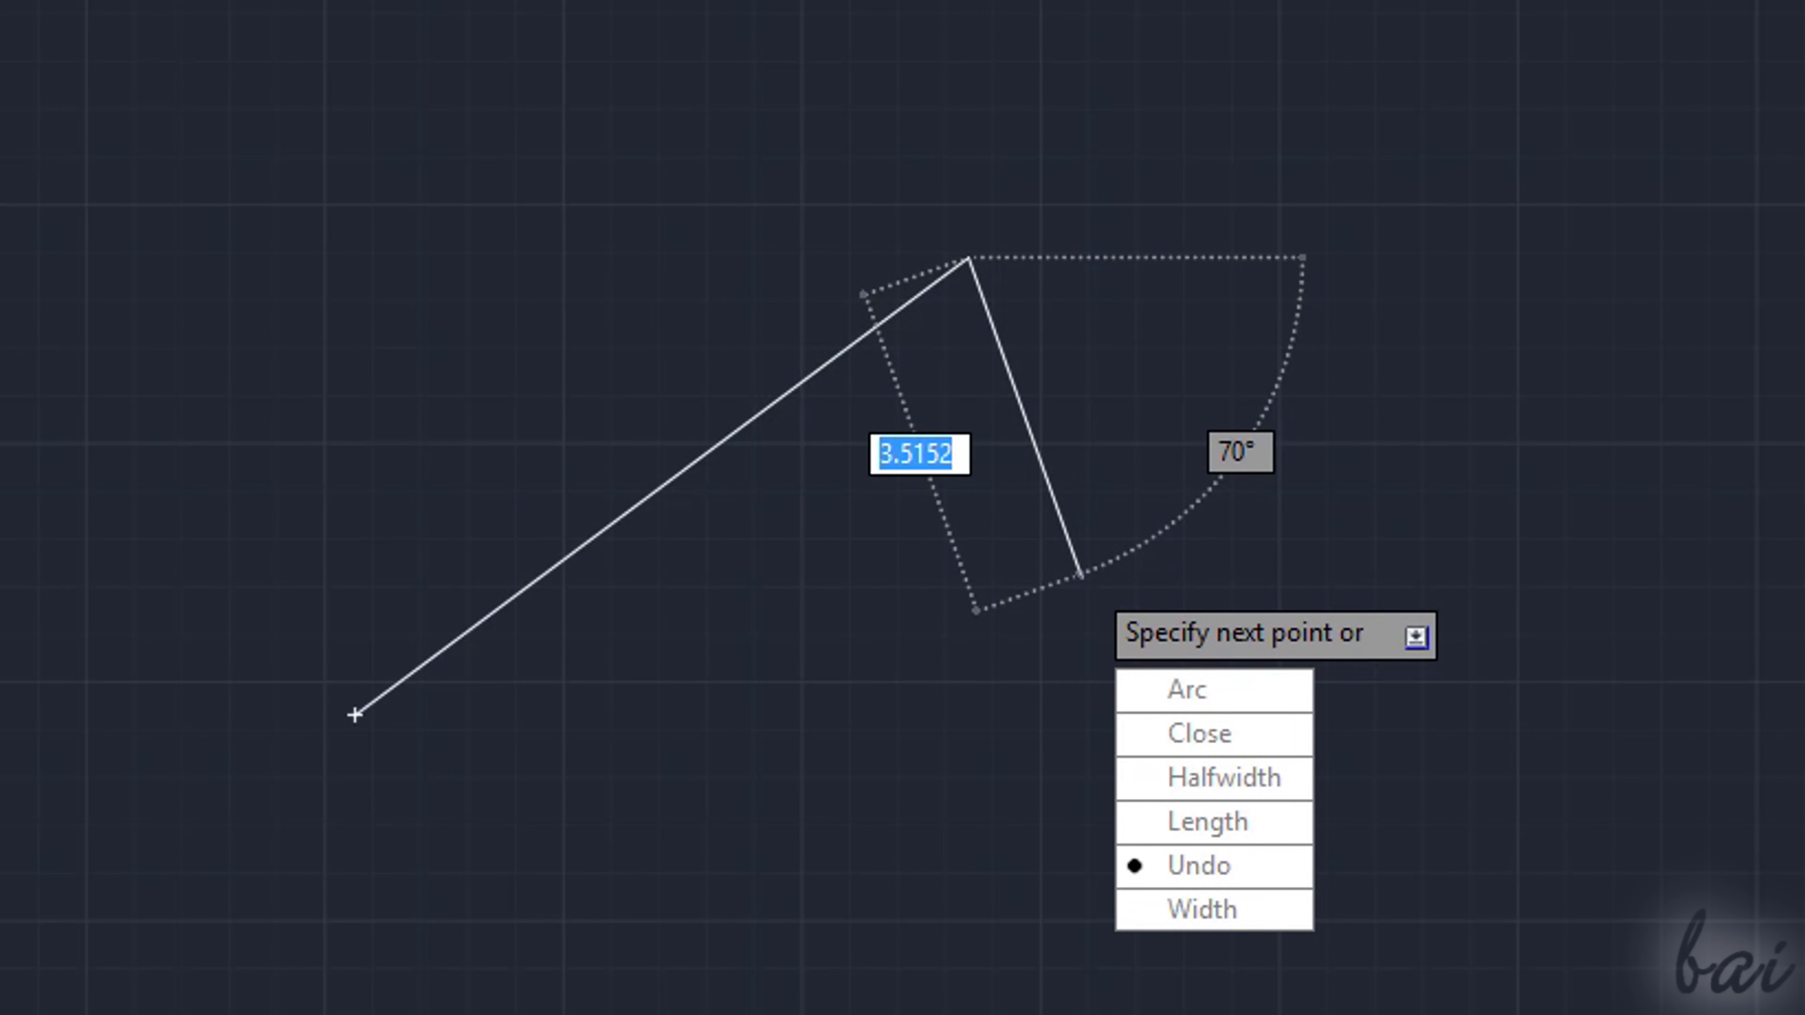
- Draw a new polyline with a rising straight segment followed by an upward-bulging segment made with the Arc option
left_click(251, 679)
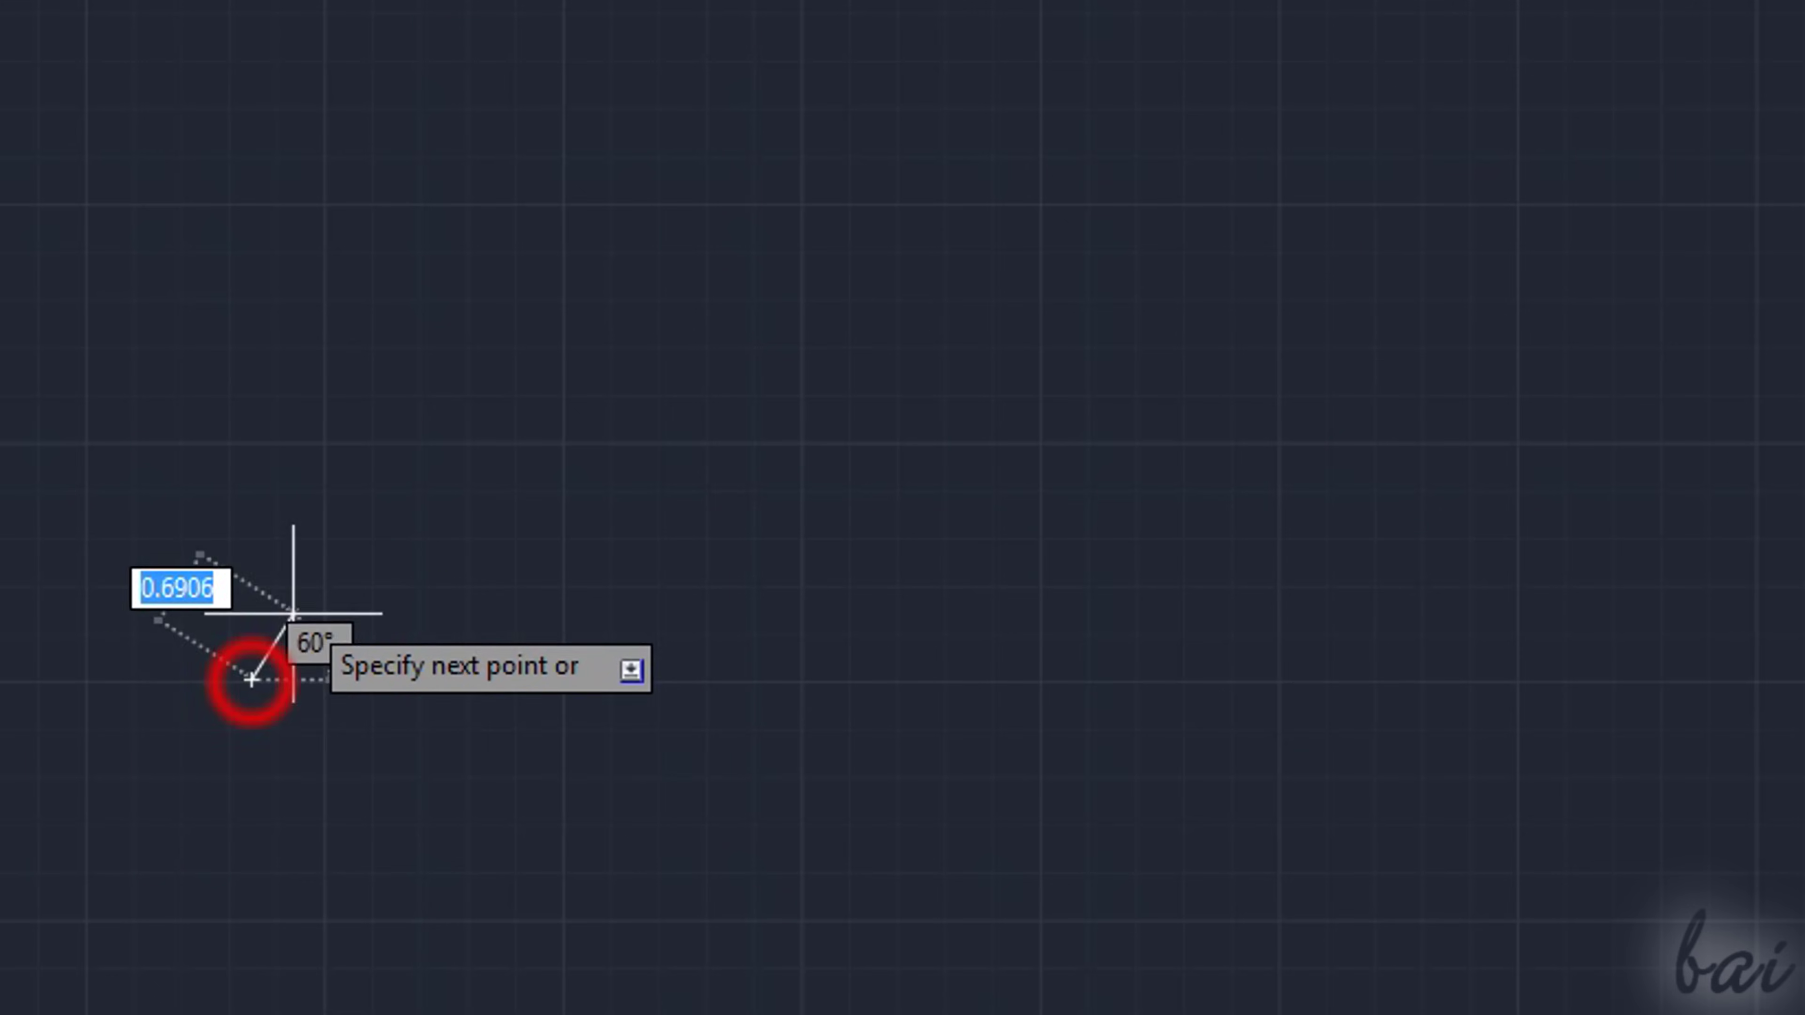
left_click(527, 307)
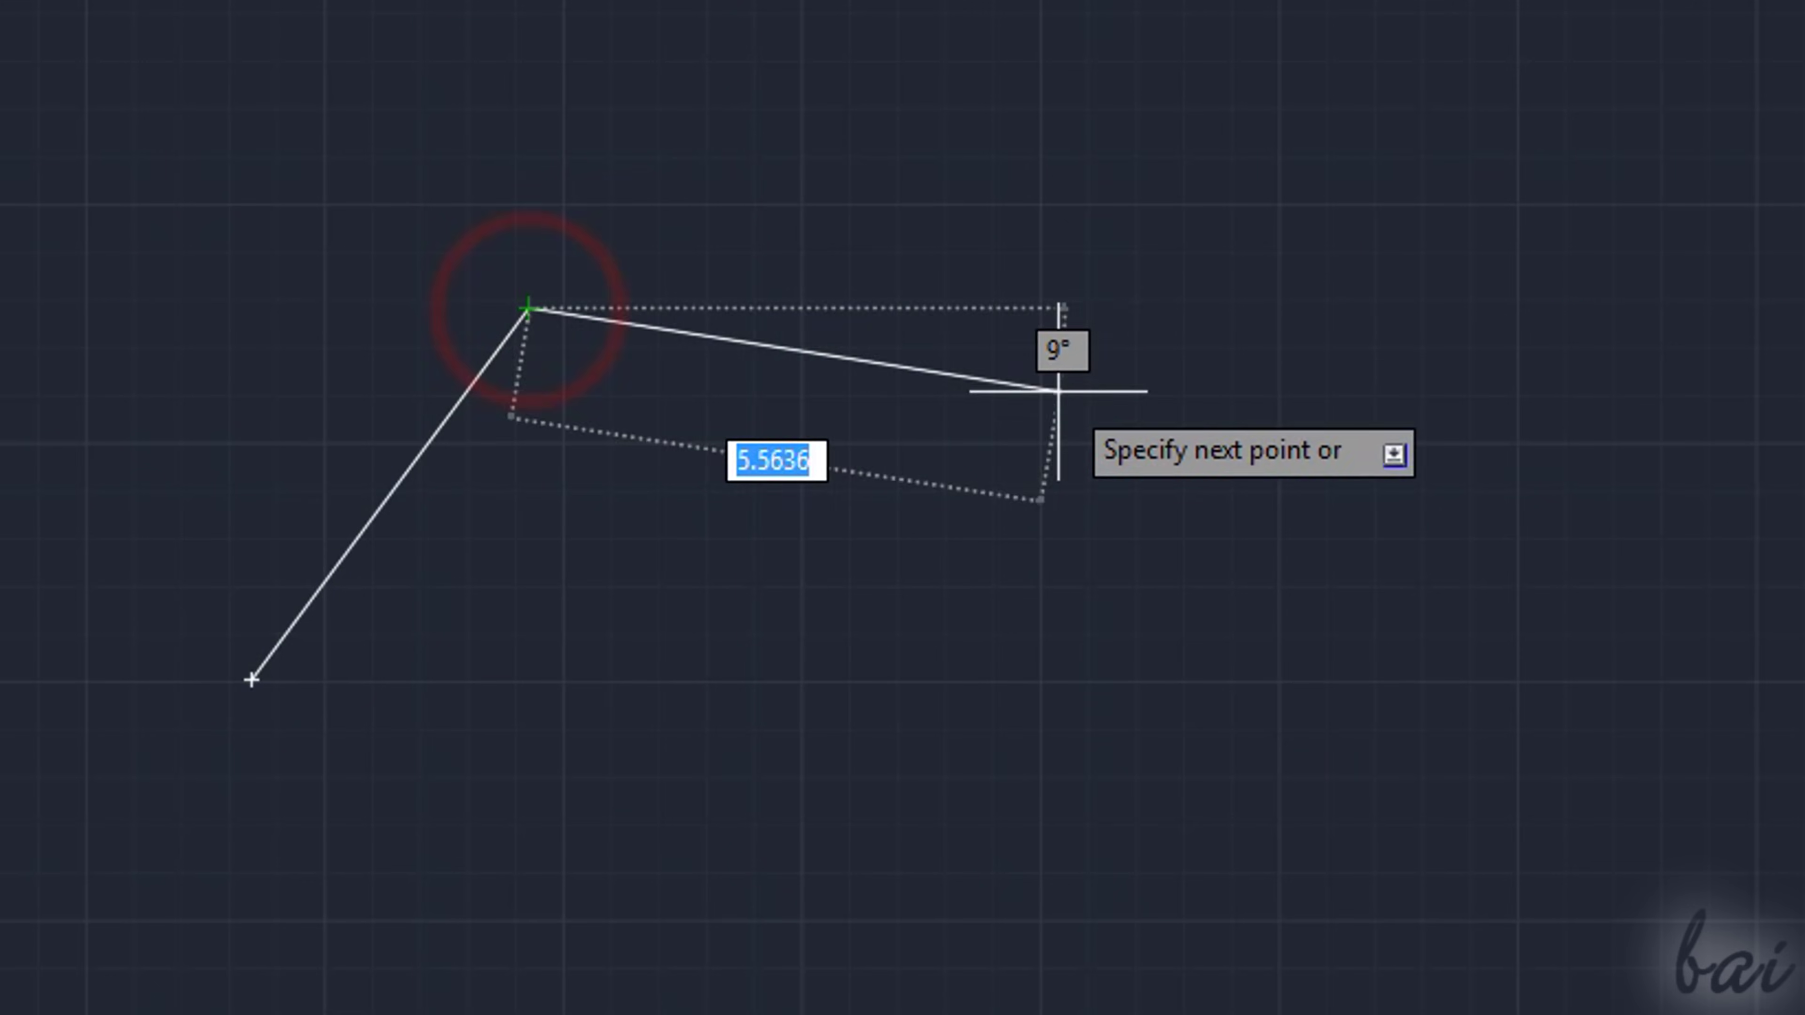
key("Down")
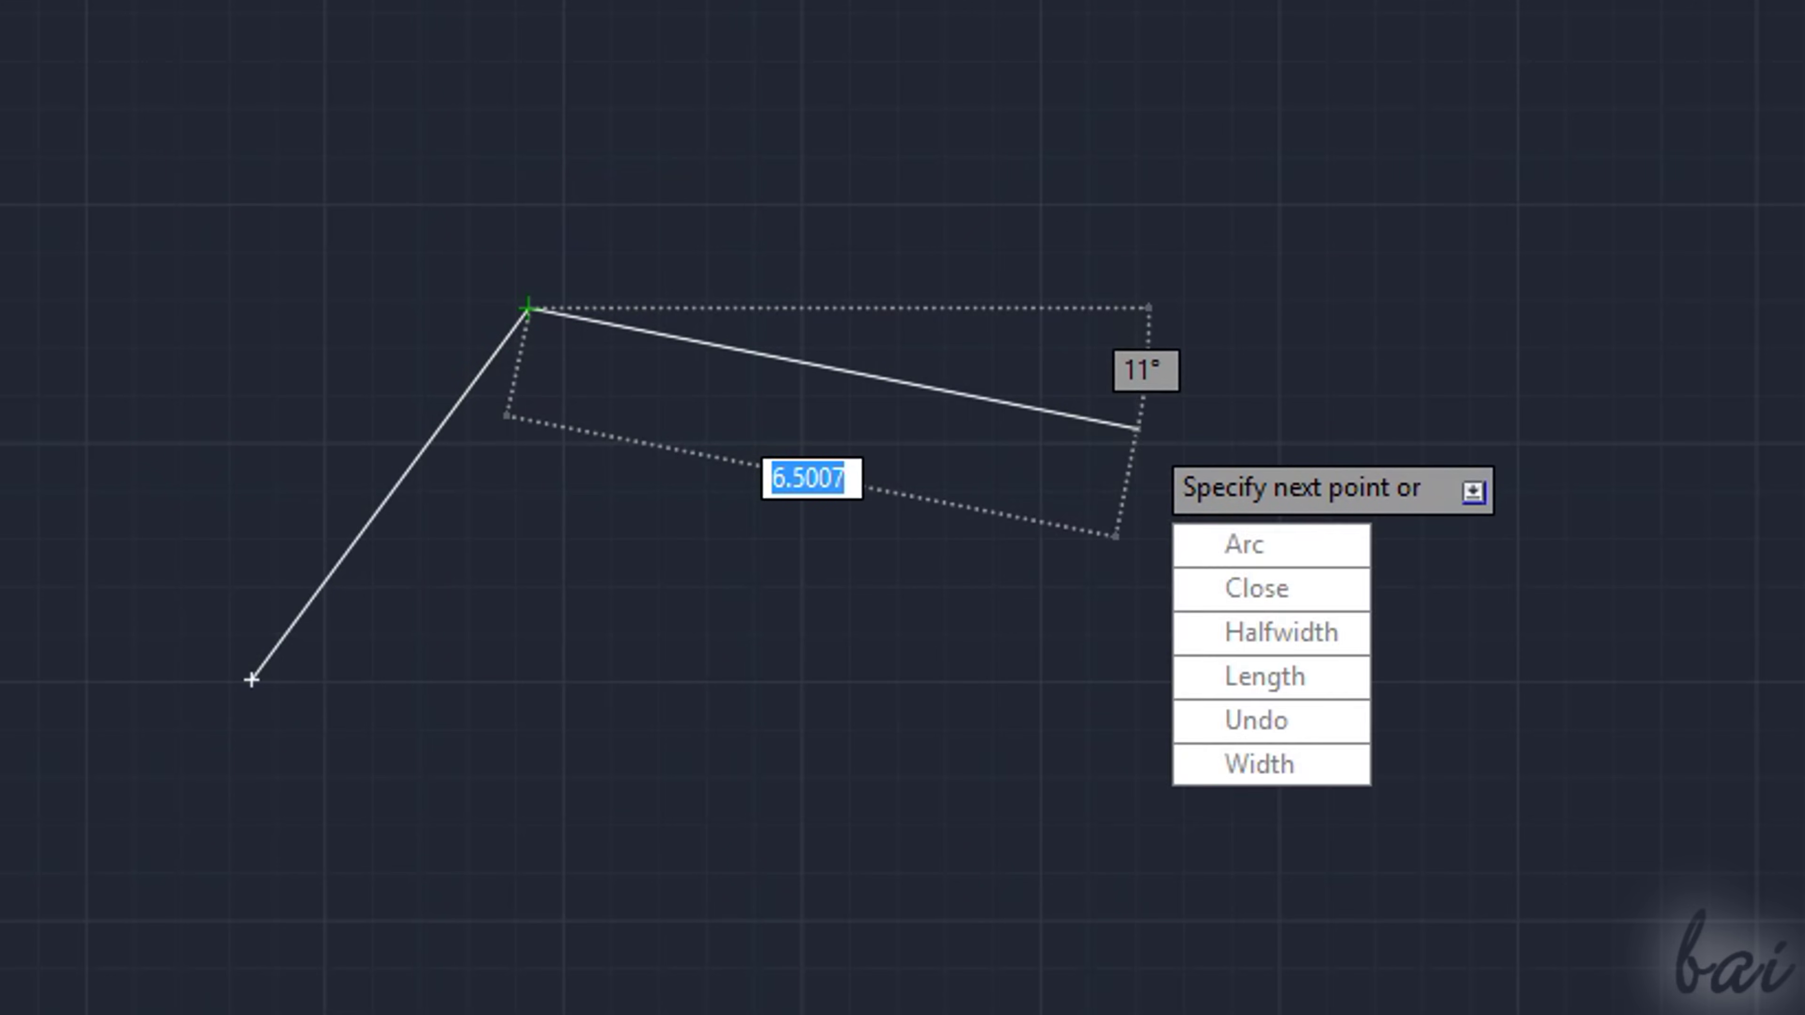
key("Return")
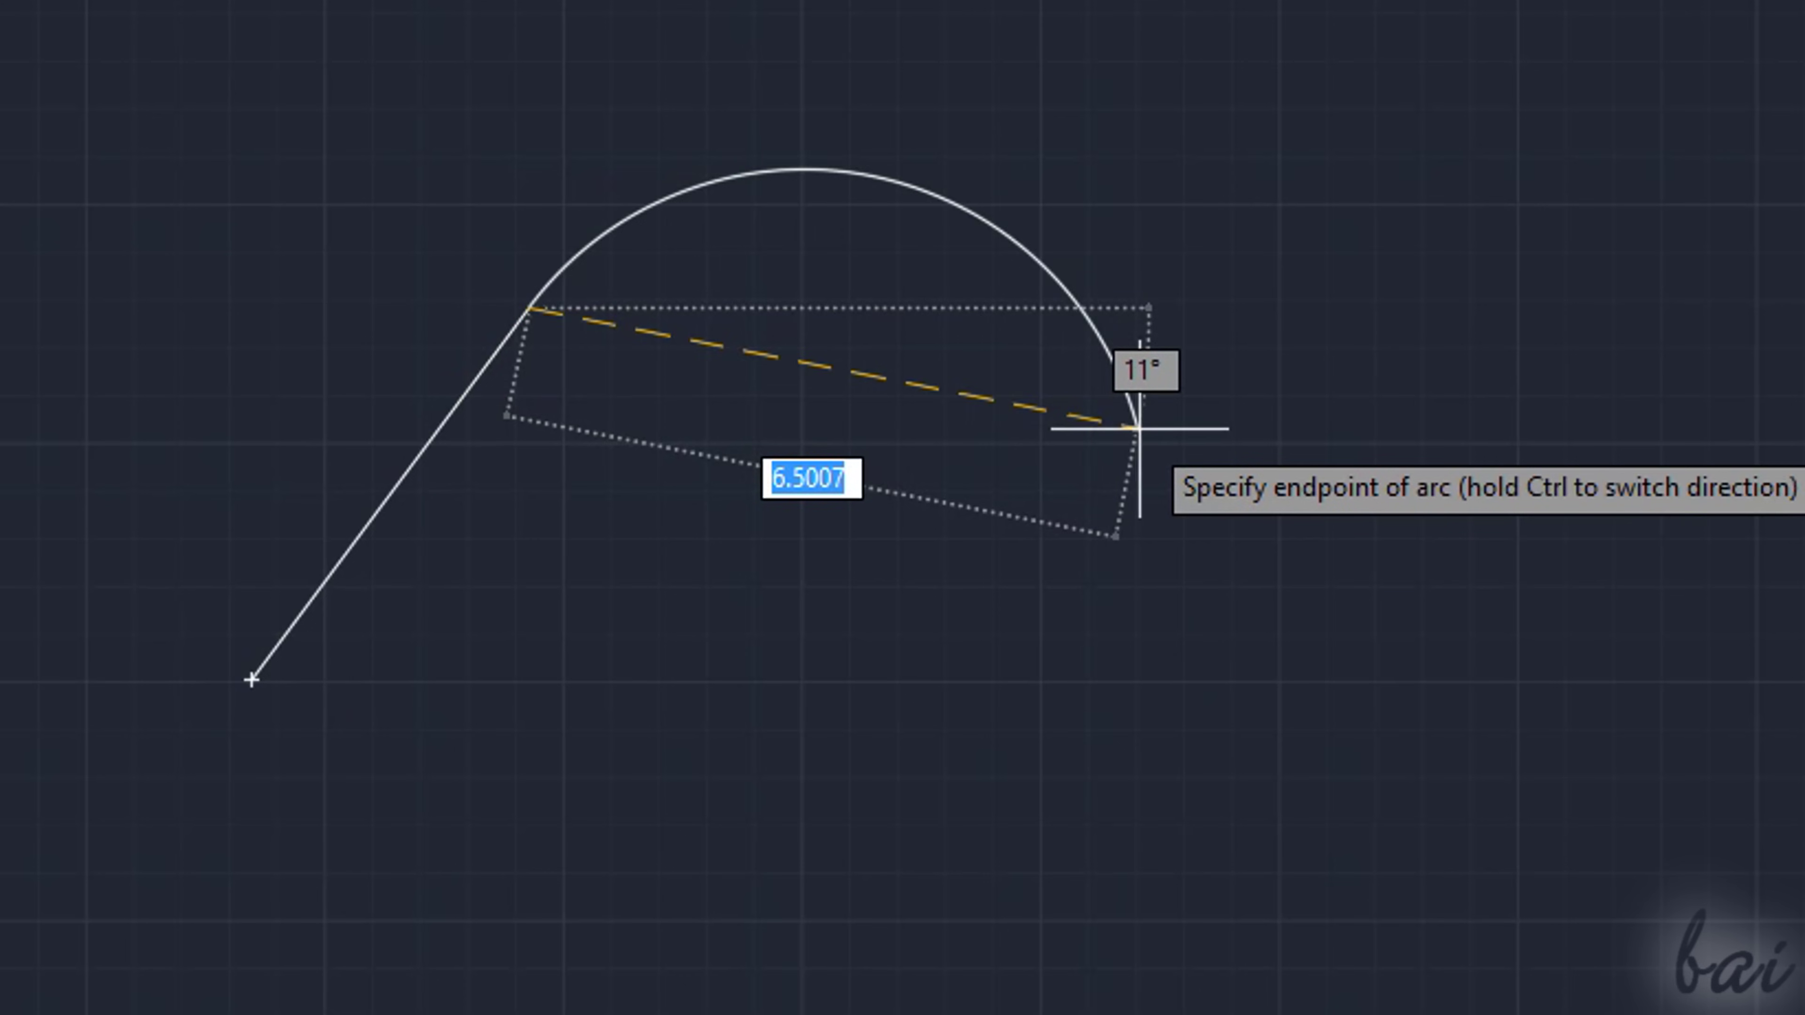
left_click(1198, 389)
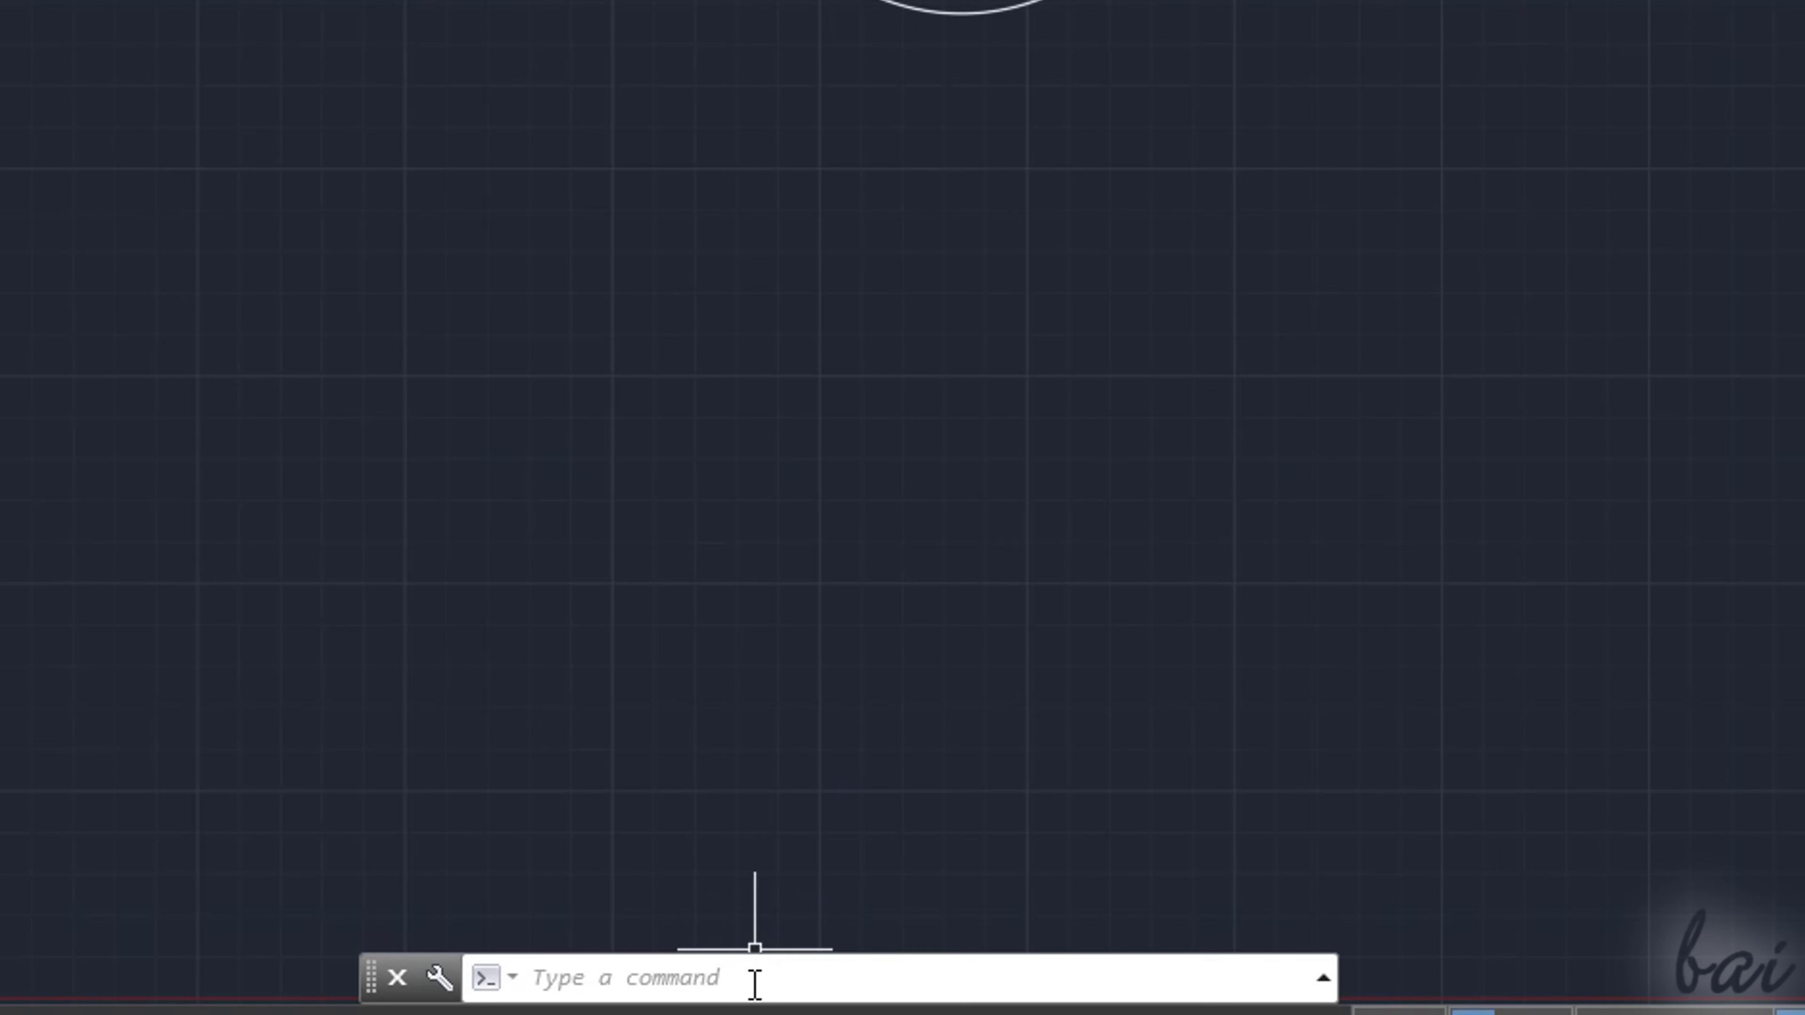
- Run the POLYLINE command and place the start point in an empty part of the drawing
left_click(755, 985)
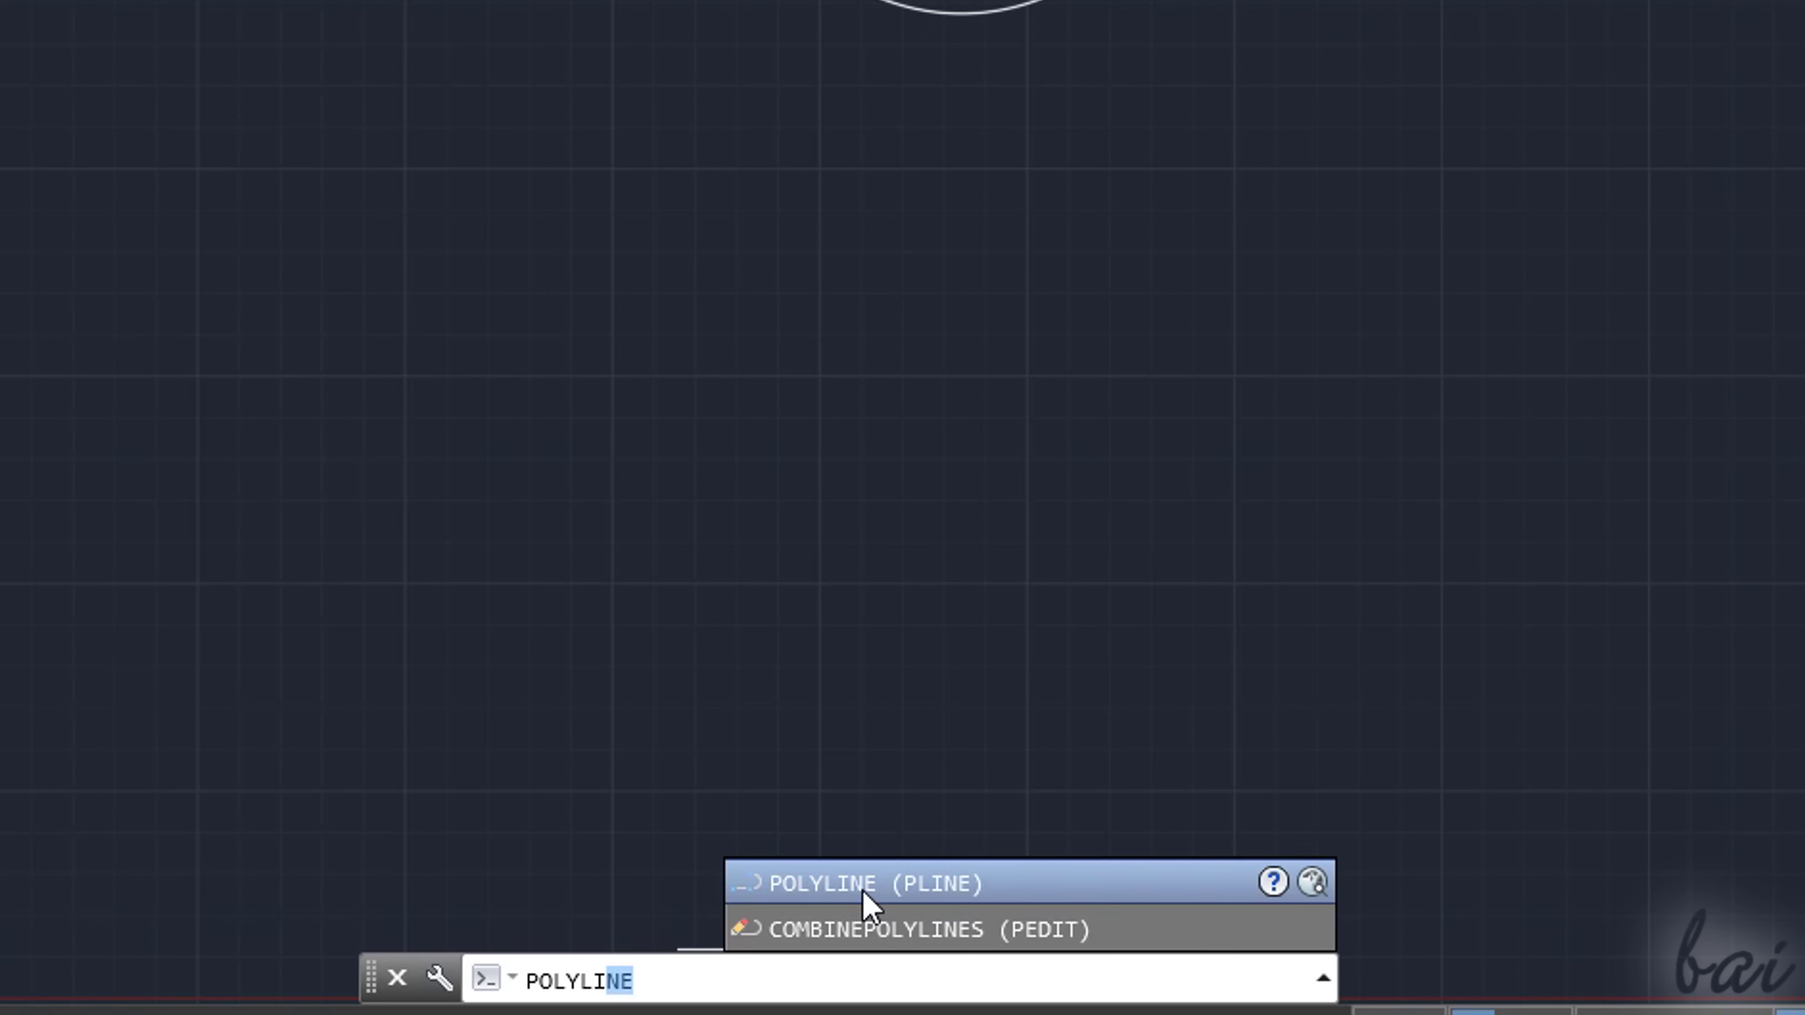
left_click(941, 897)
left_click(363, 556)
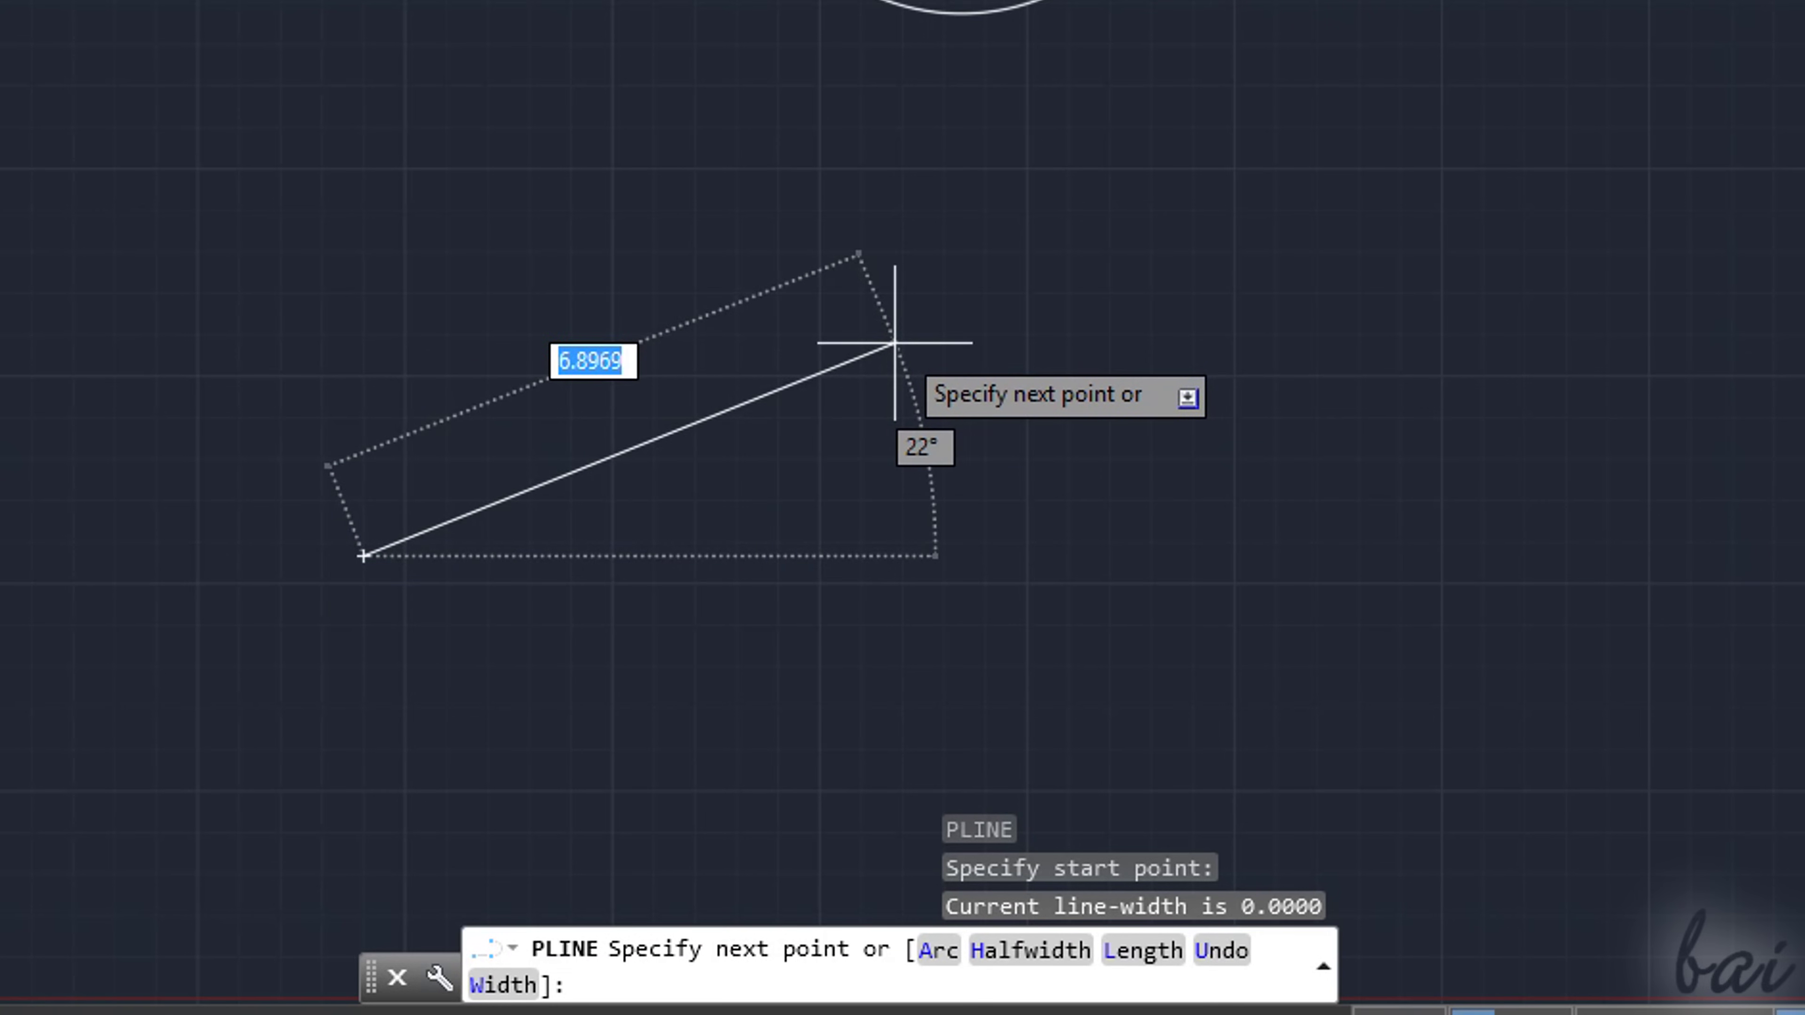
- Add an arc segment after the polyline's straight segment with the Arc option and finish the shape with the Close option
type("a")
key("Return")
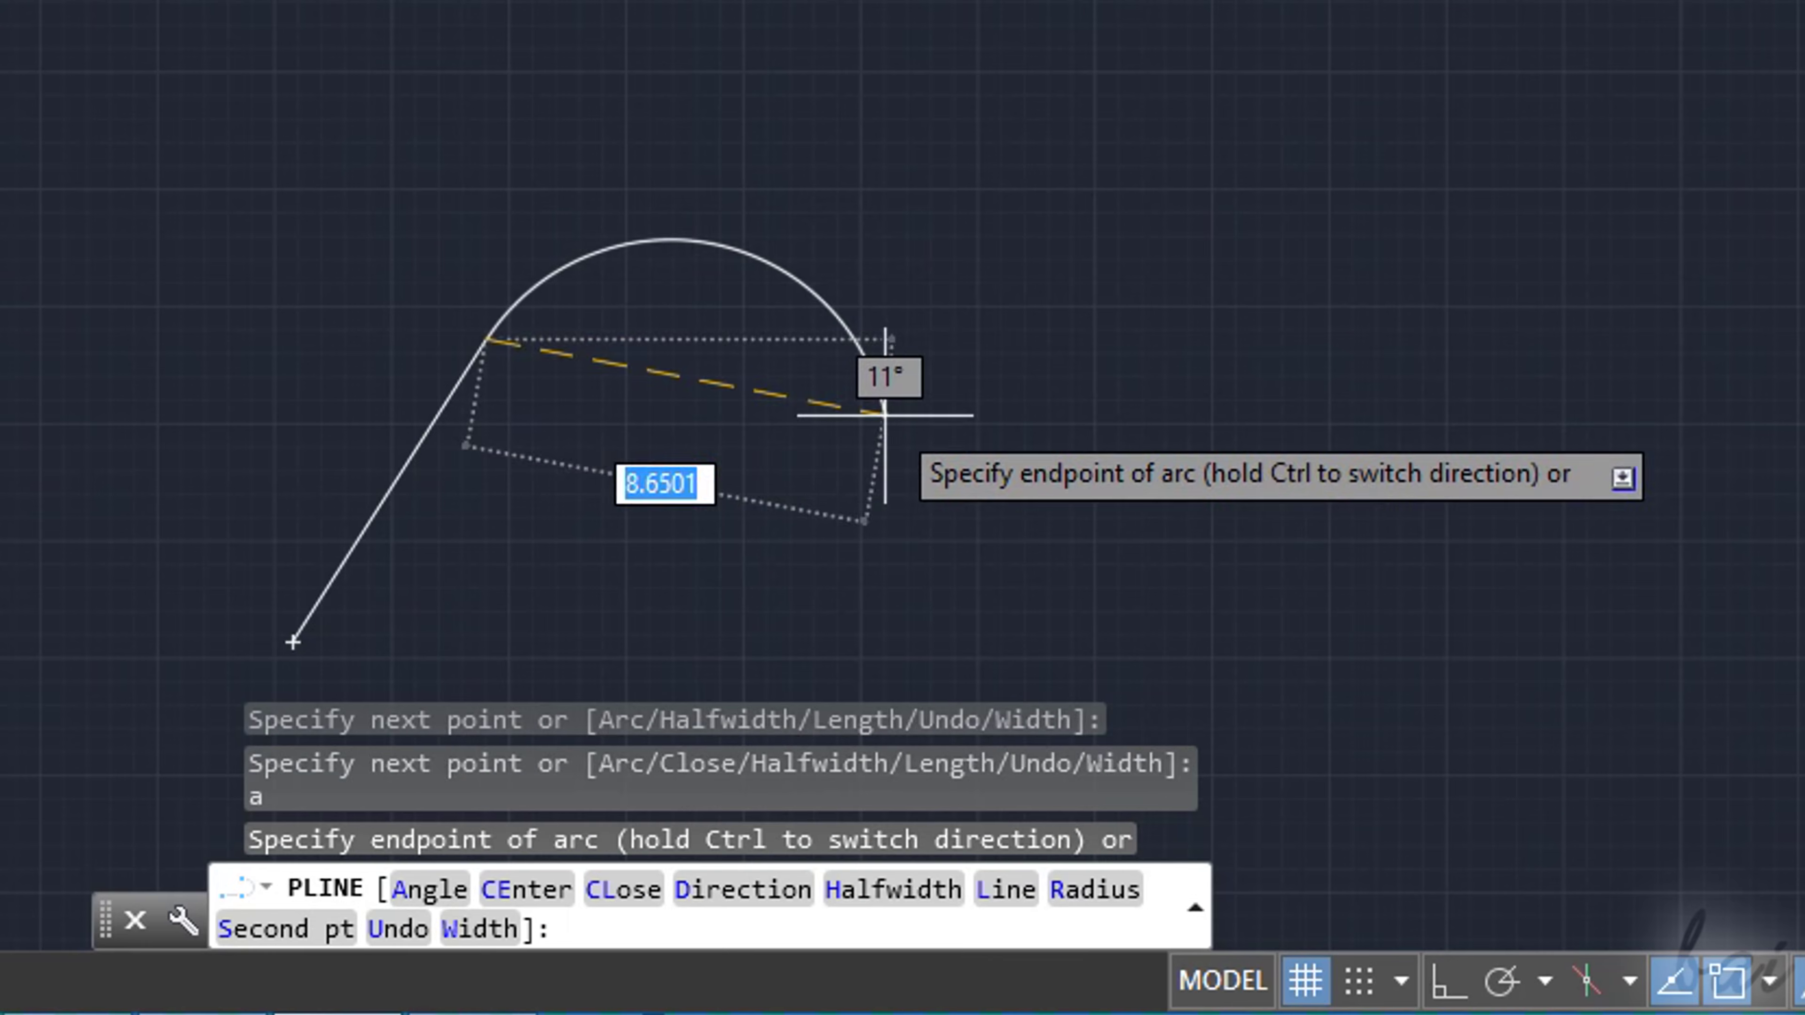
left_click(881, 412)
key("F8")
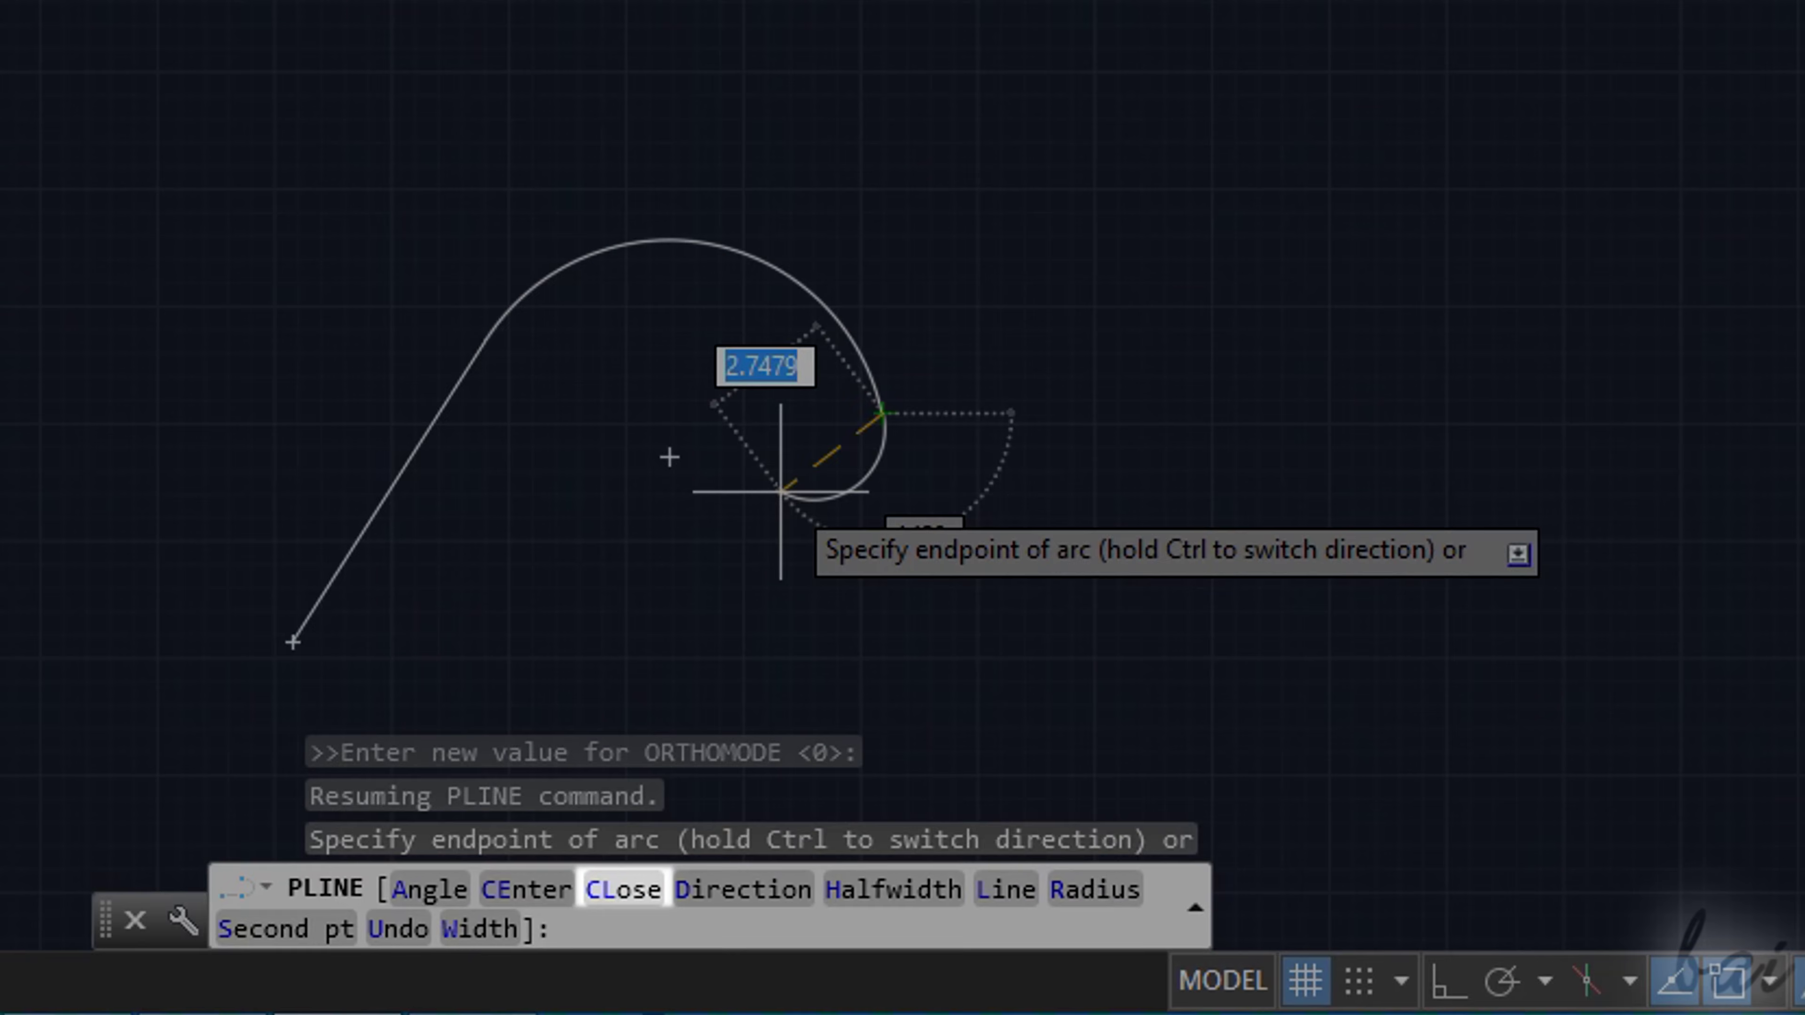
type("C")
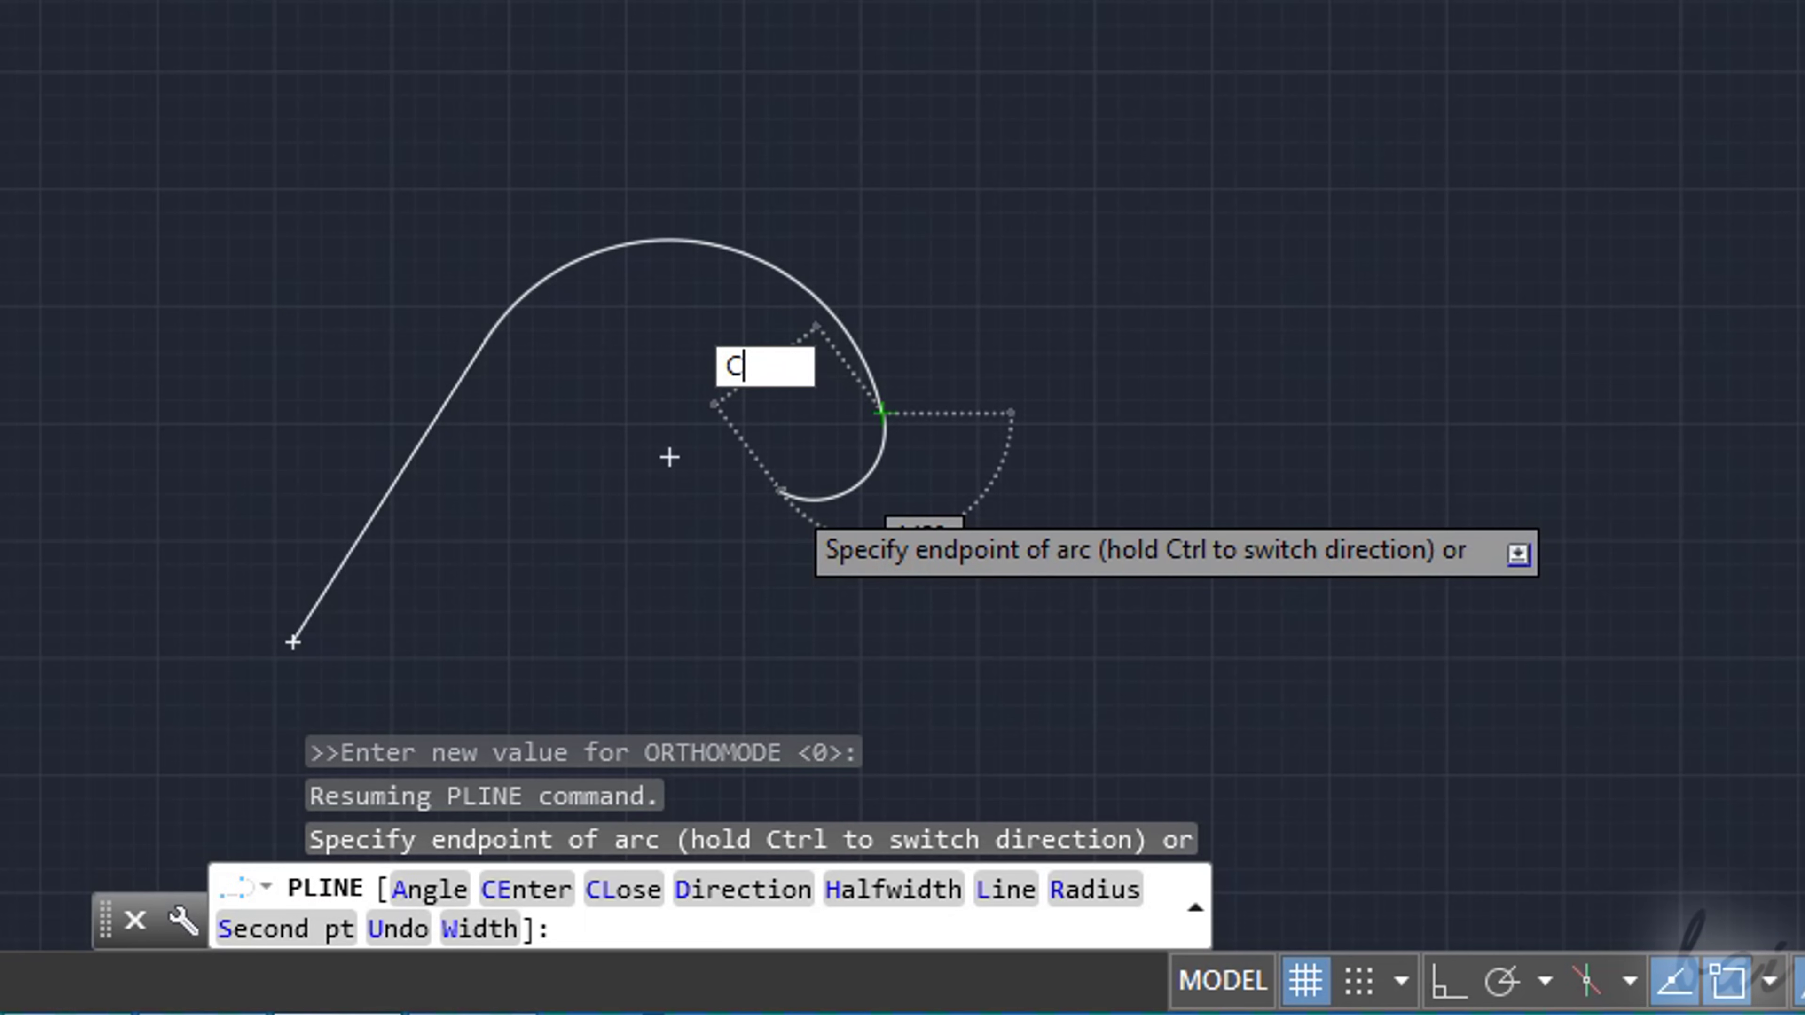
key("Return")
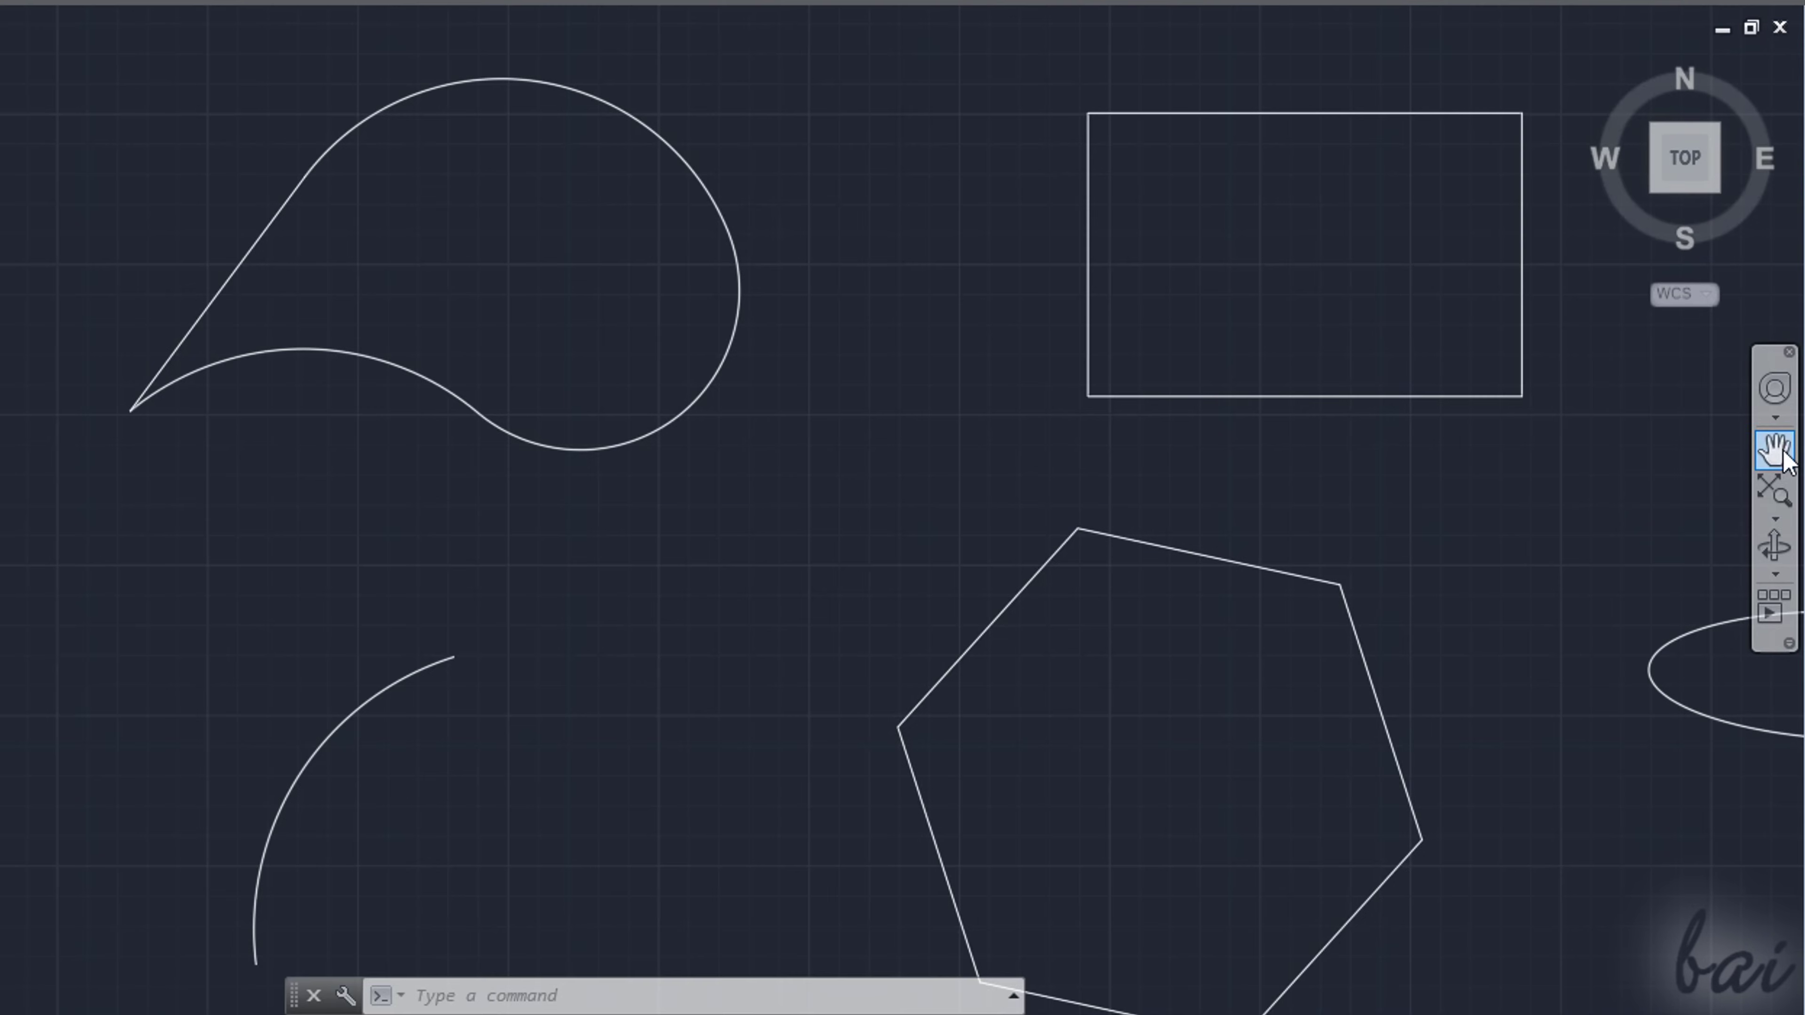
- Pan around the drawing in several directions with the Pan tool and zoom out to view more of the shapes
left_click(1782, 458)
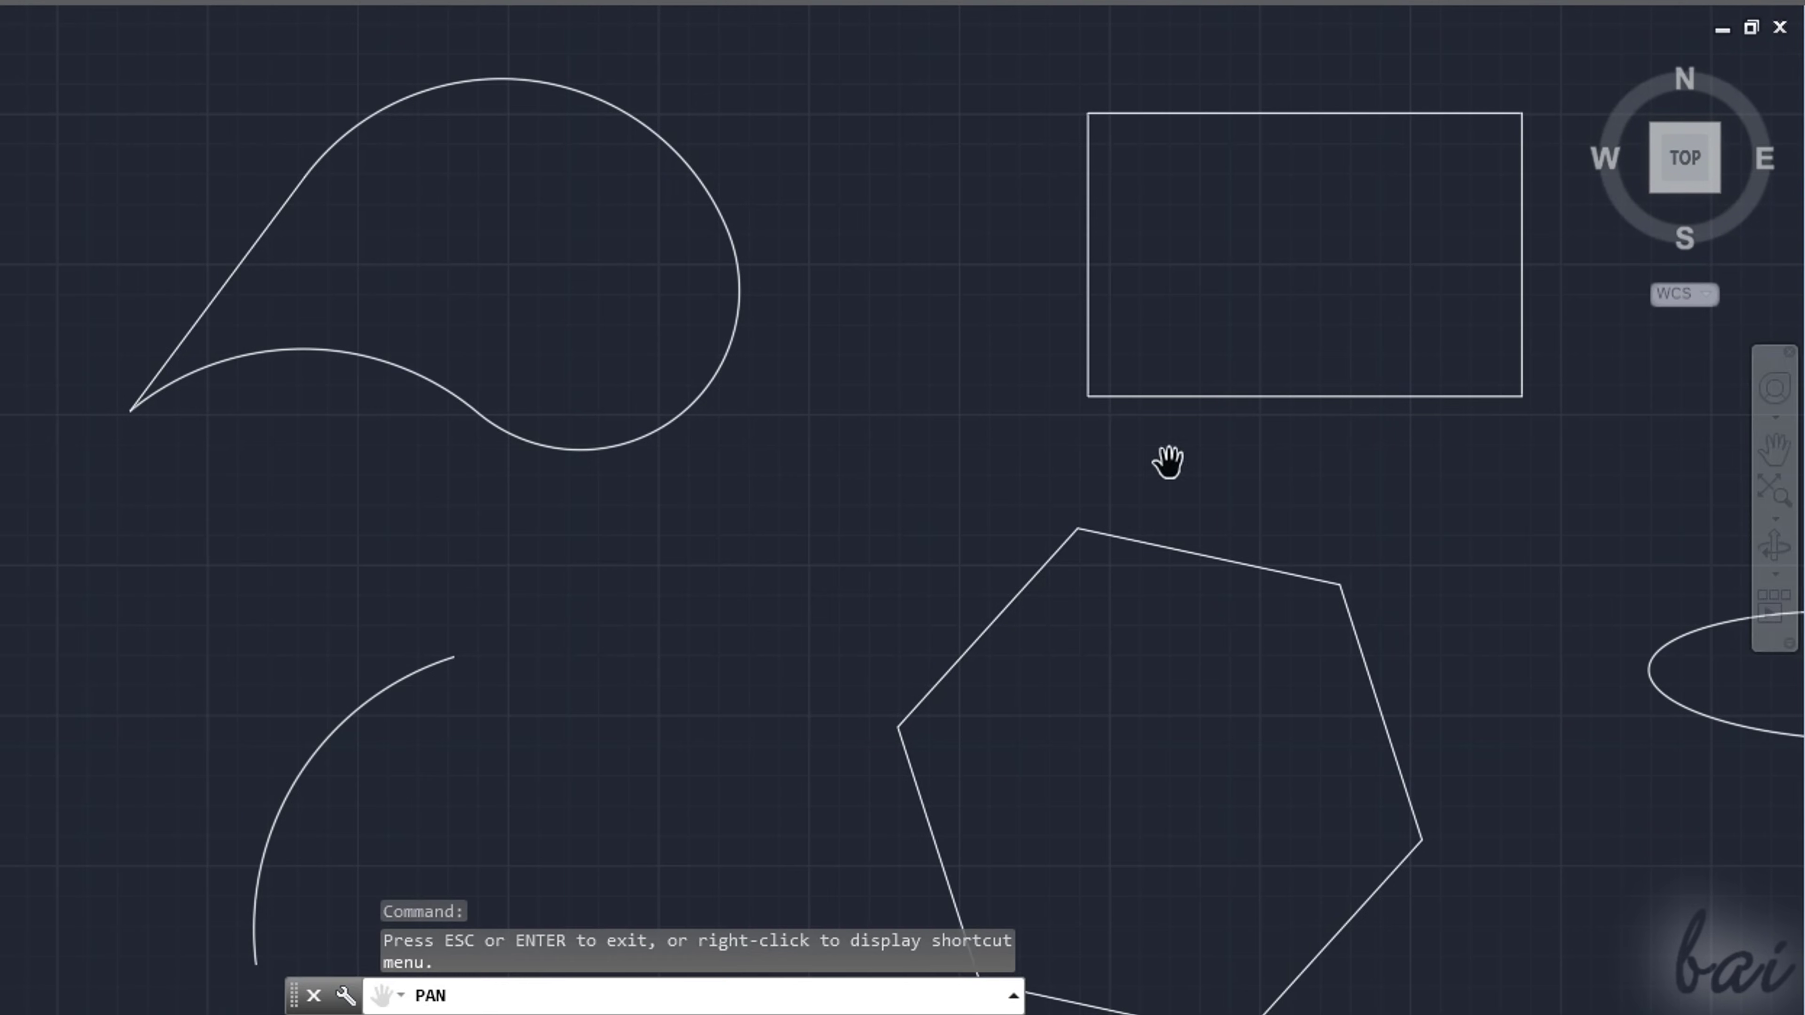
left_click_drag(672, 496, 1088, 109)
left_click_drag(1287, 382, 236, 432)
left_click_drag(233, 242, 644, 814)
mouse_move(189, 778)
left_mouse_down()
mouse_move(294, 725)
mouse_move(494, 568)
left_mouse_up()
key("Escape")
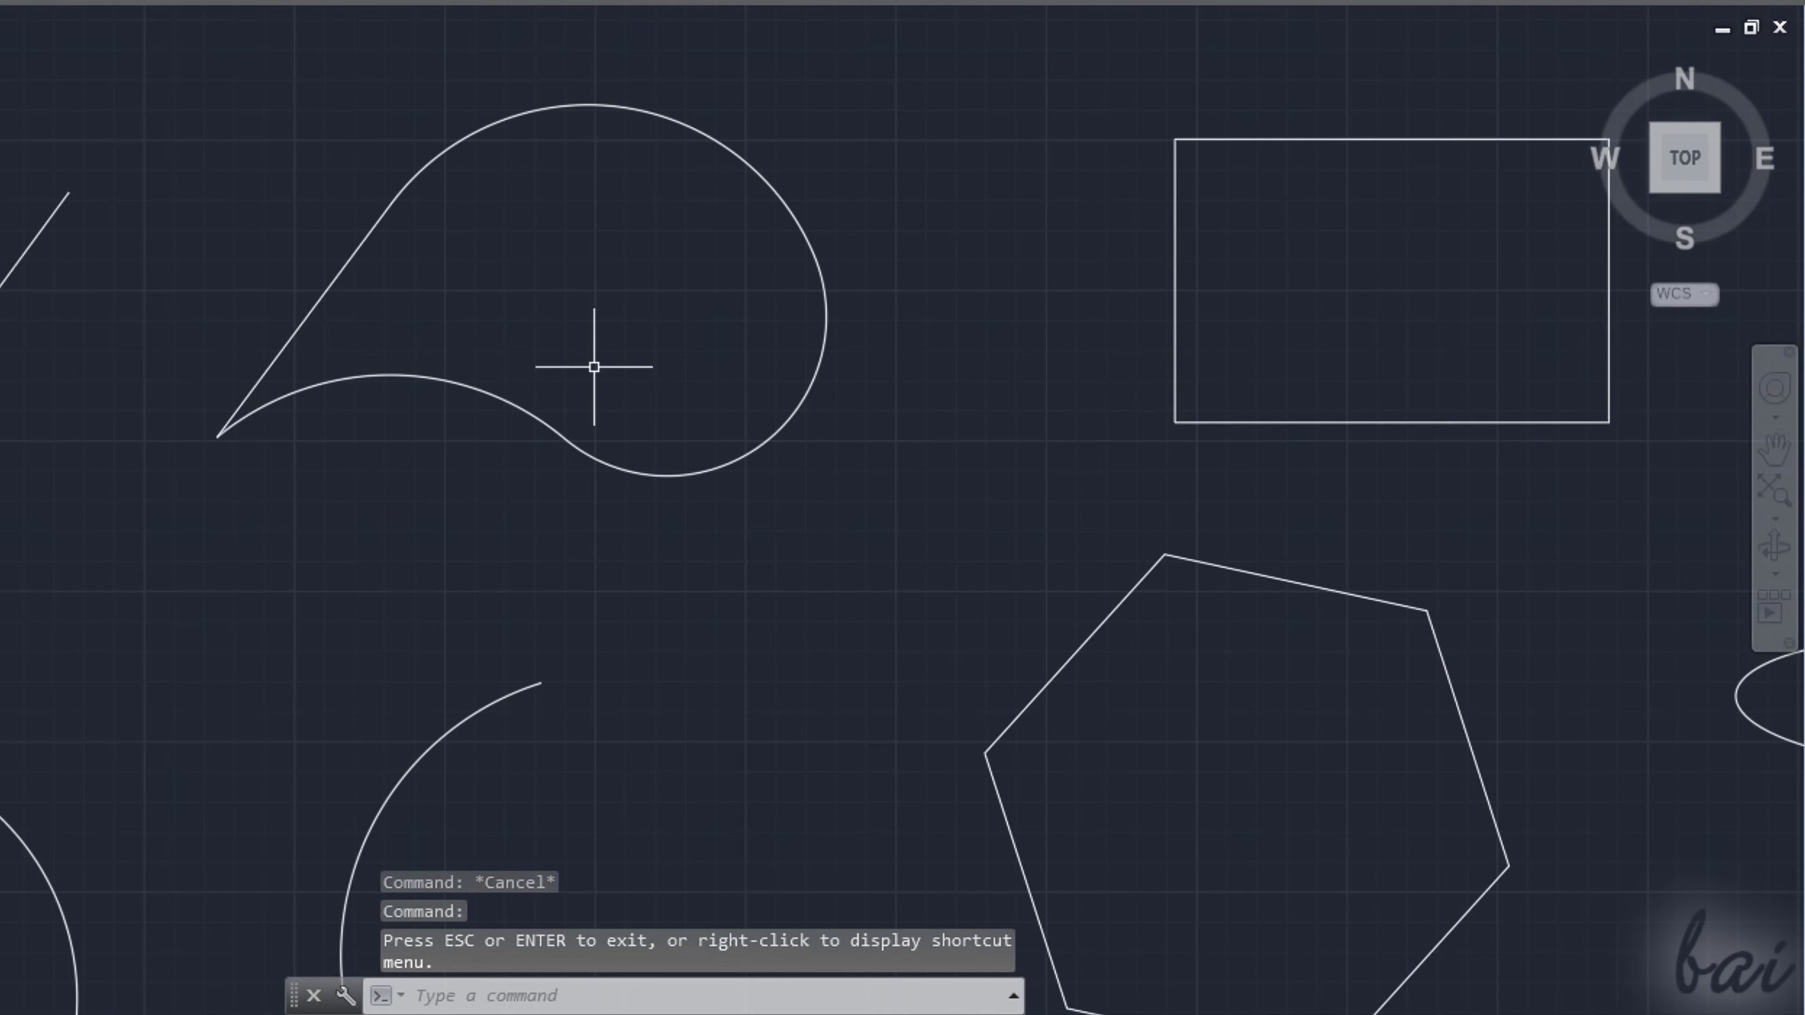
scroll(595, 367, "down", 2)
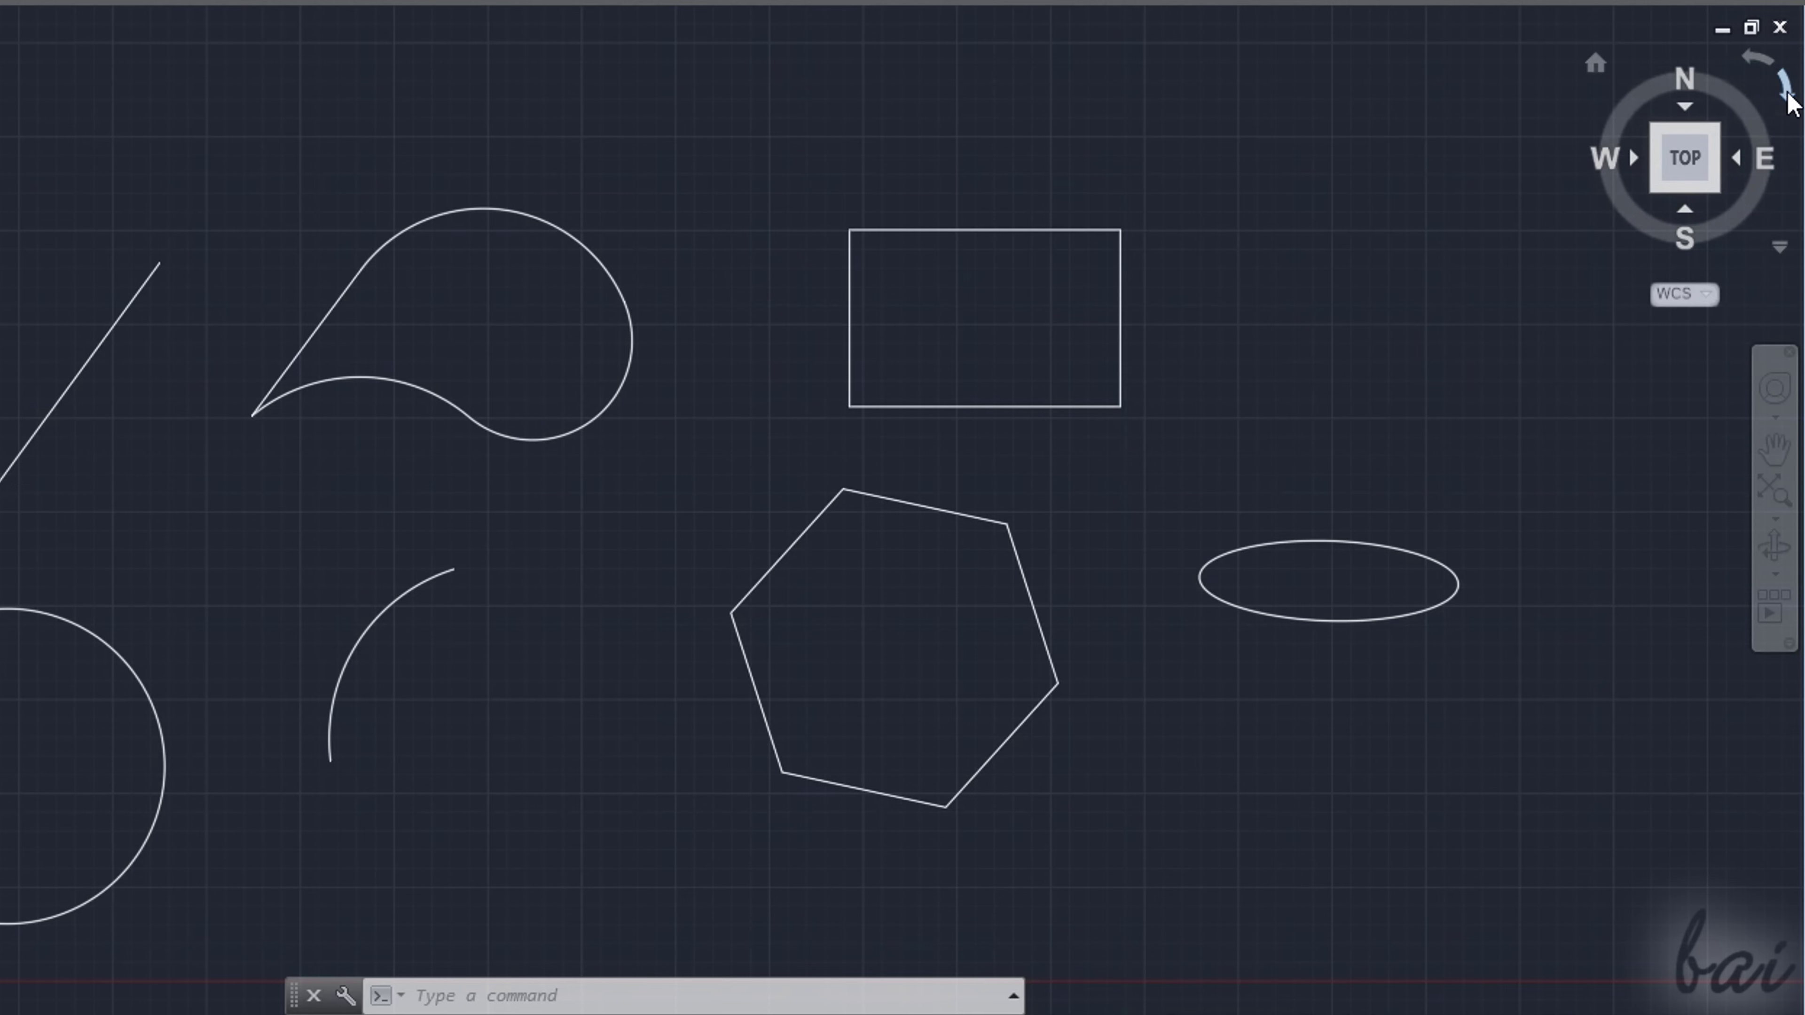
- Rotate the top view of the drawing in both directions with the ViewCube and restore its north-up orientation
left_click(1760, 66)
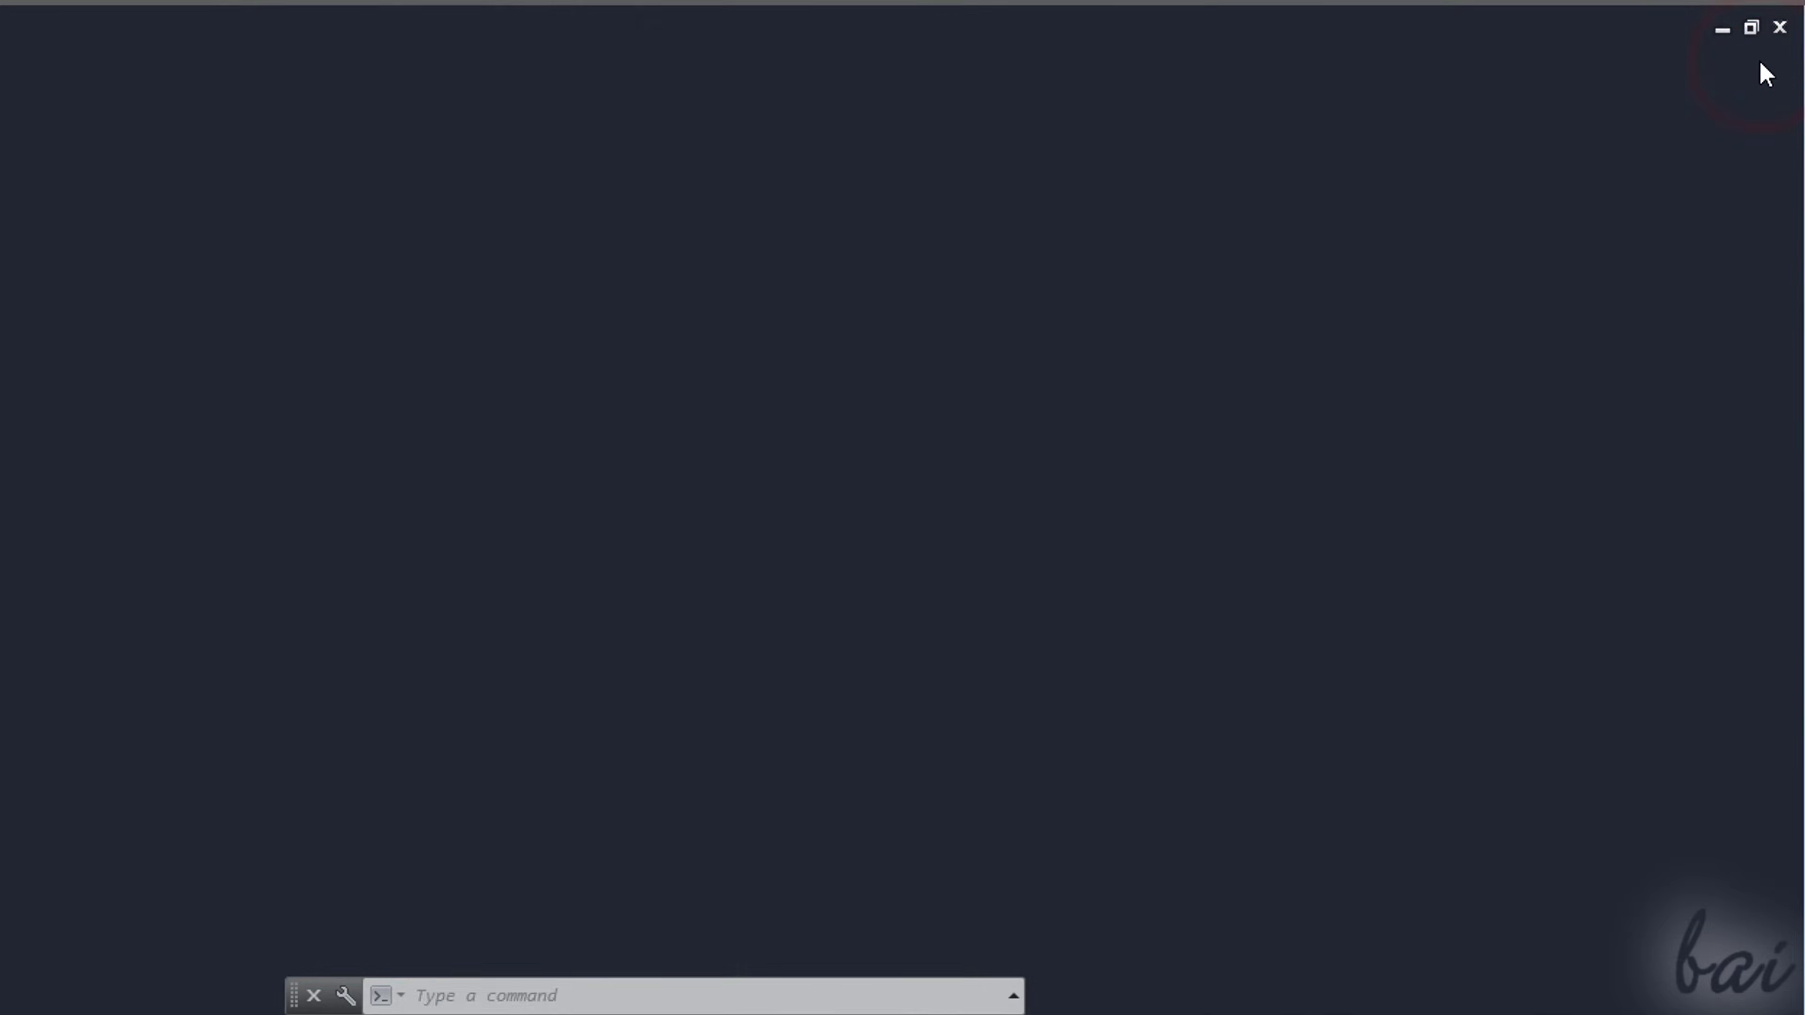
left_click(1783, 72)
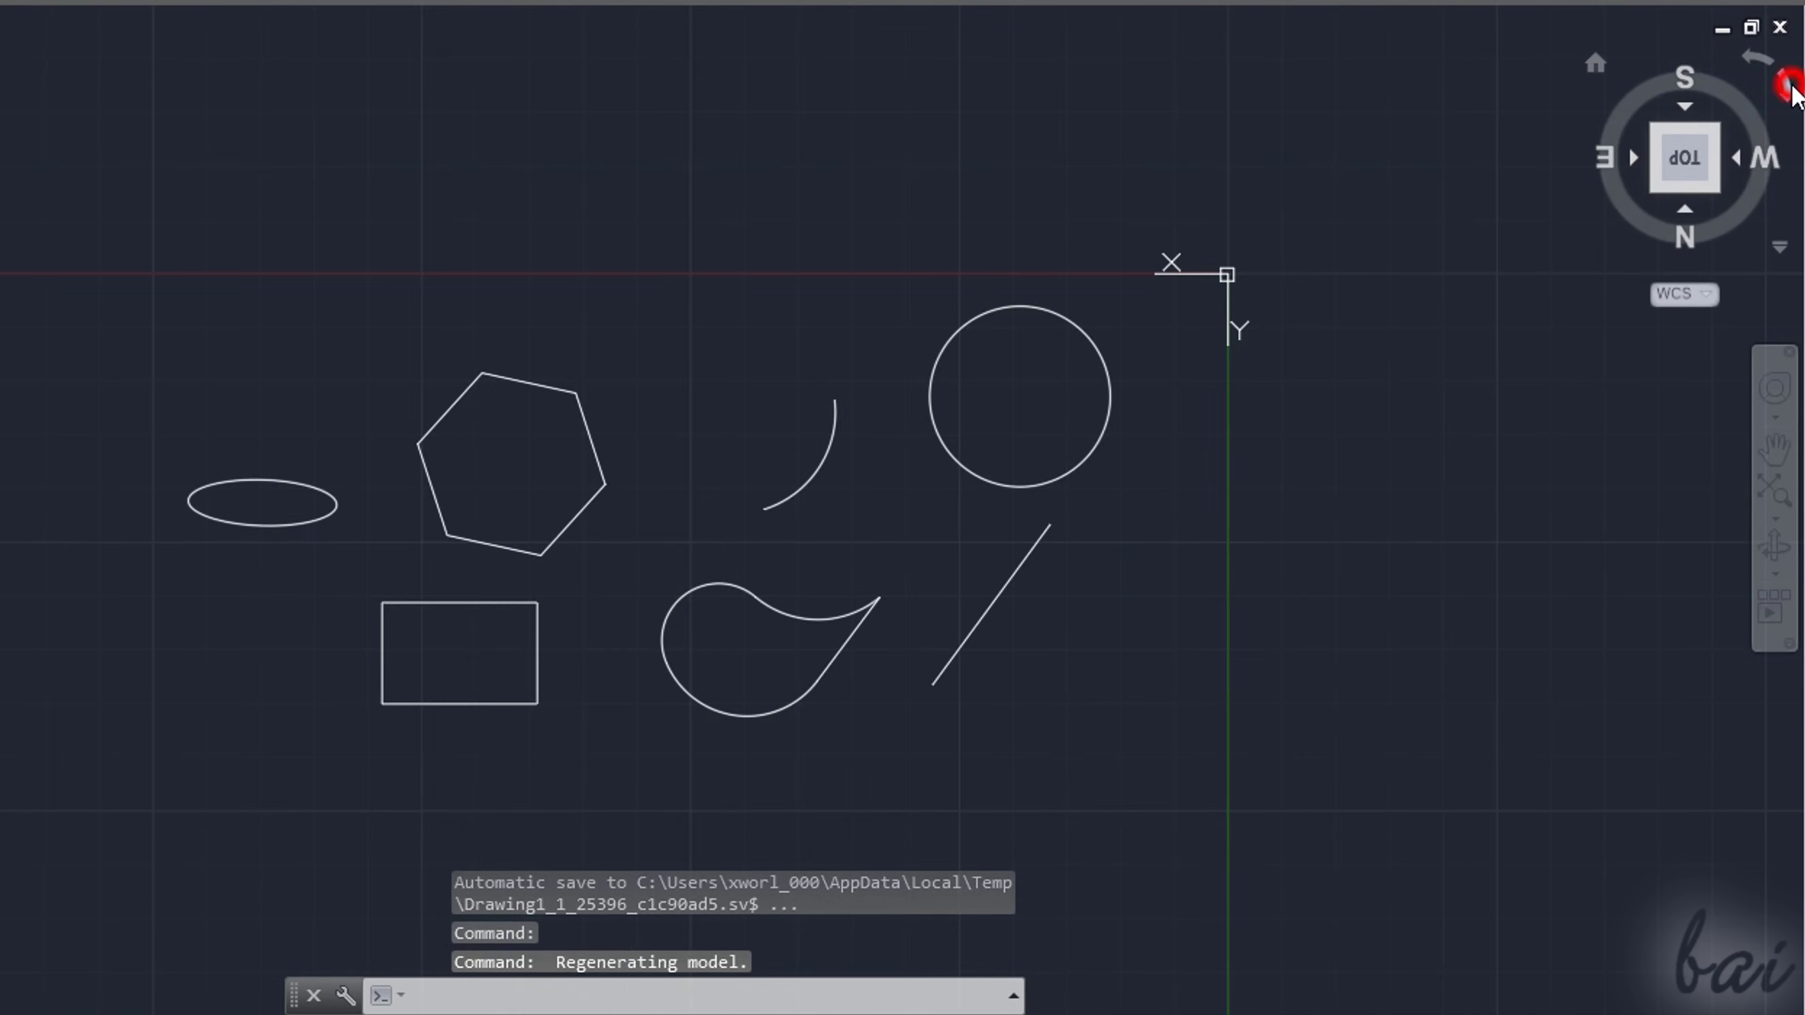
left_click(1789, 87)
left_click(1789, 89)
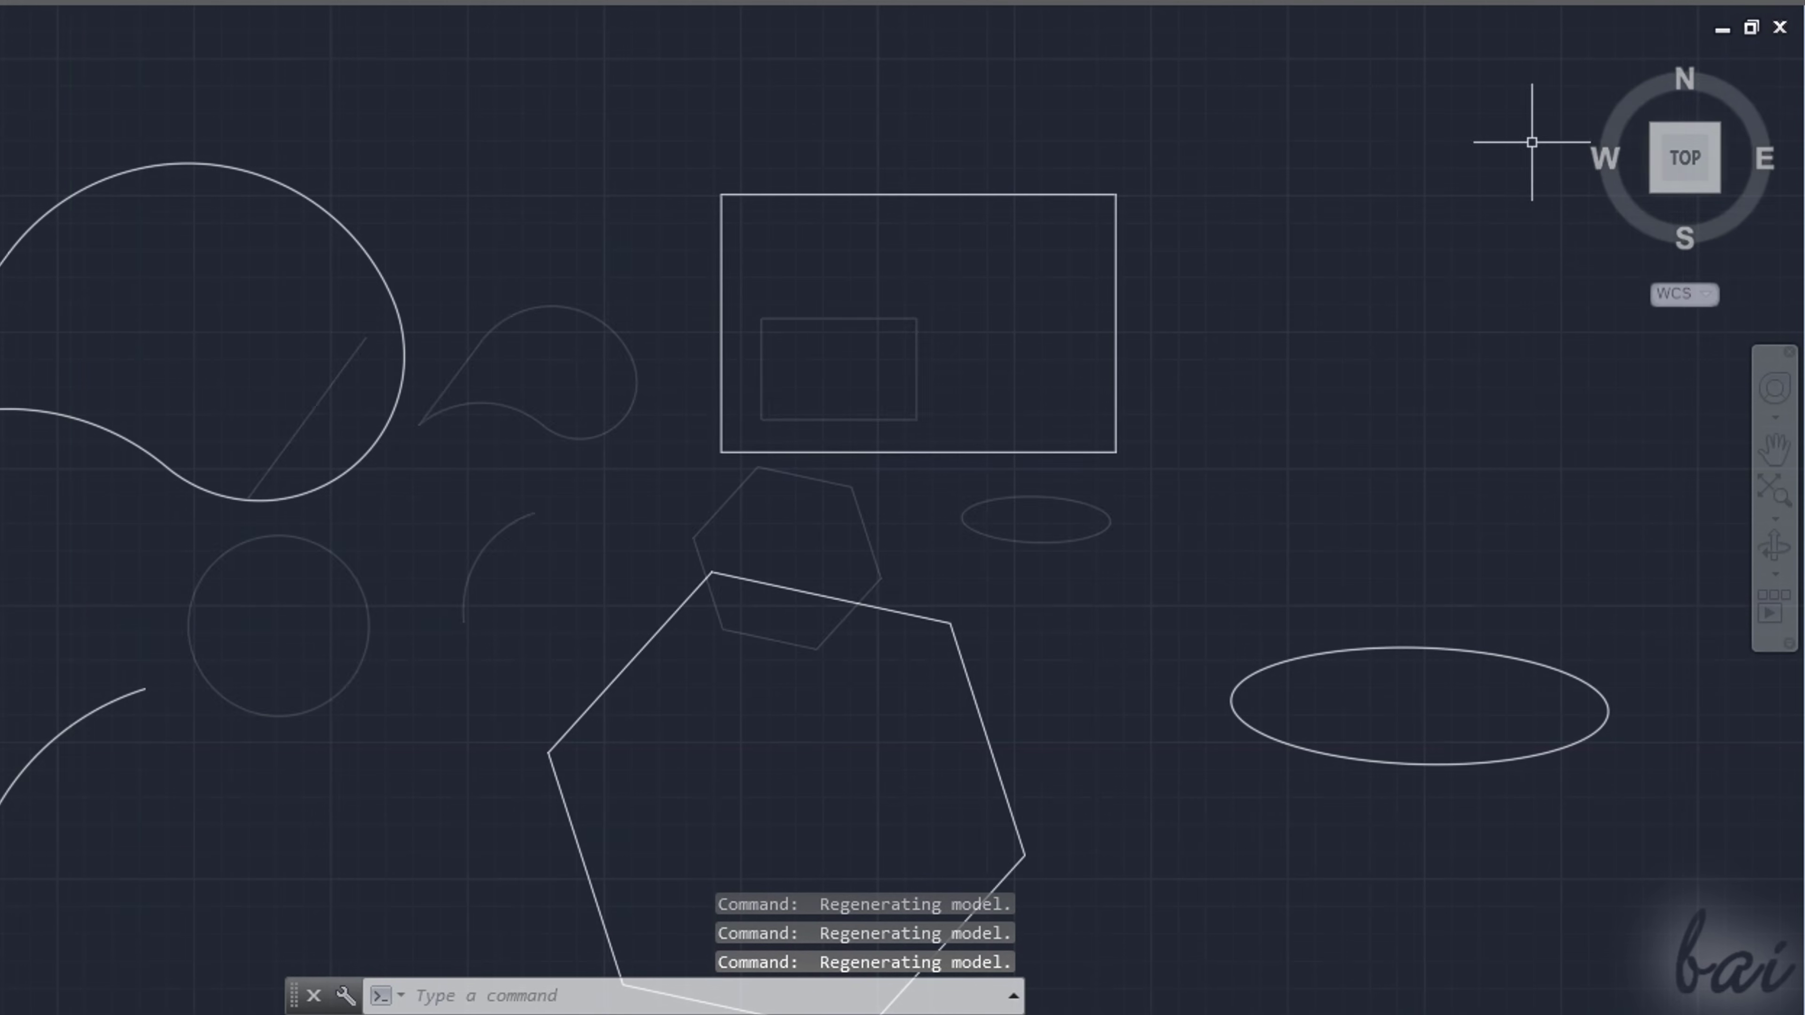
- Rotate the top view slightly with the ViewCube and orbit the drawing around a pivot point
left_click_drag(1630, 108, 1601, 148)
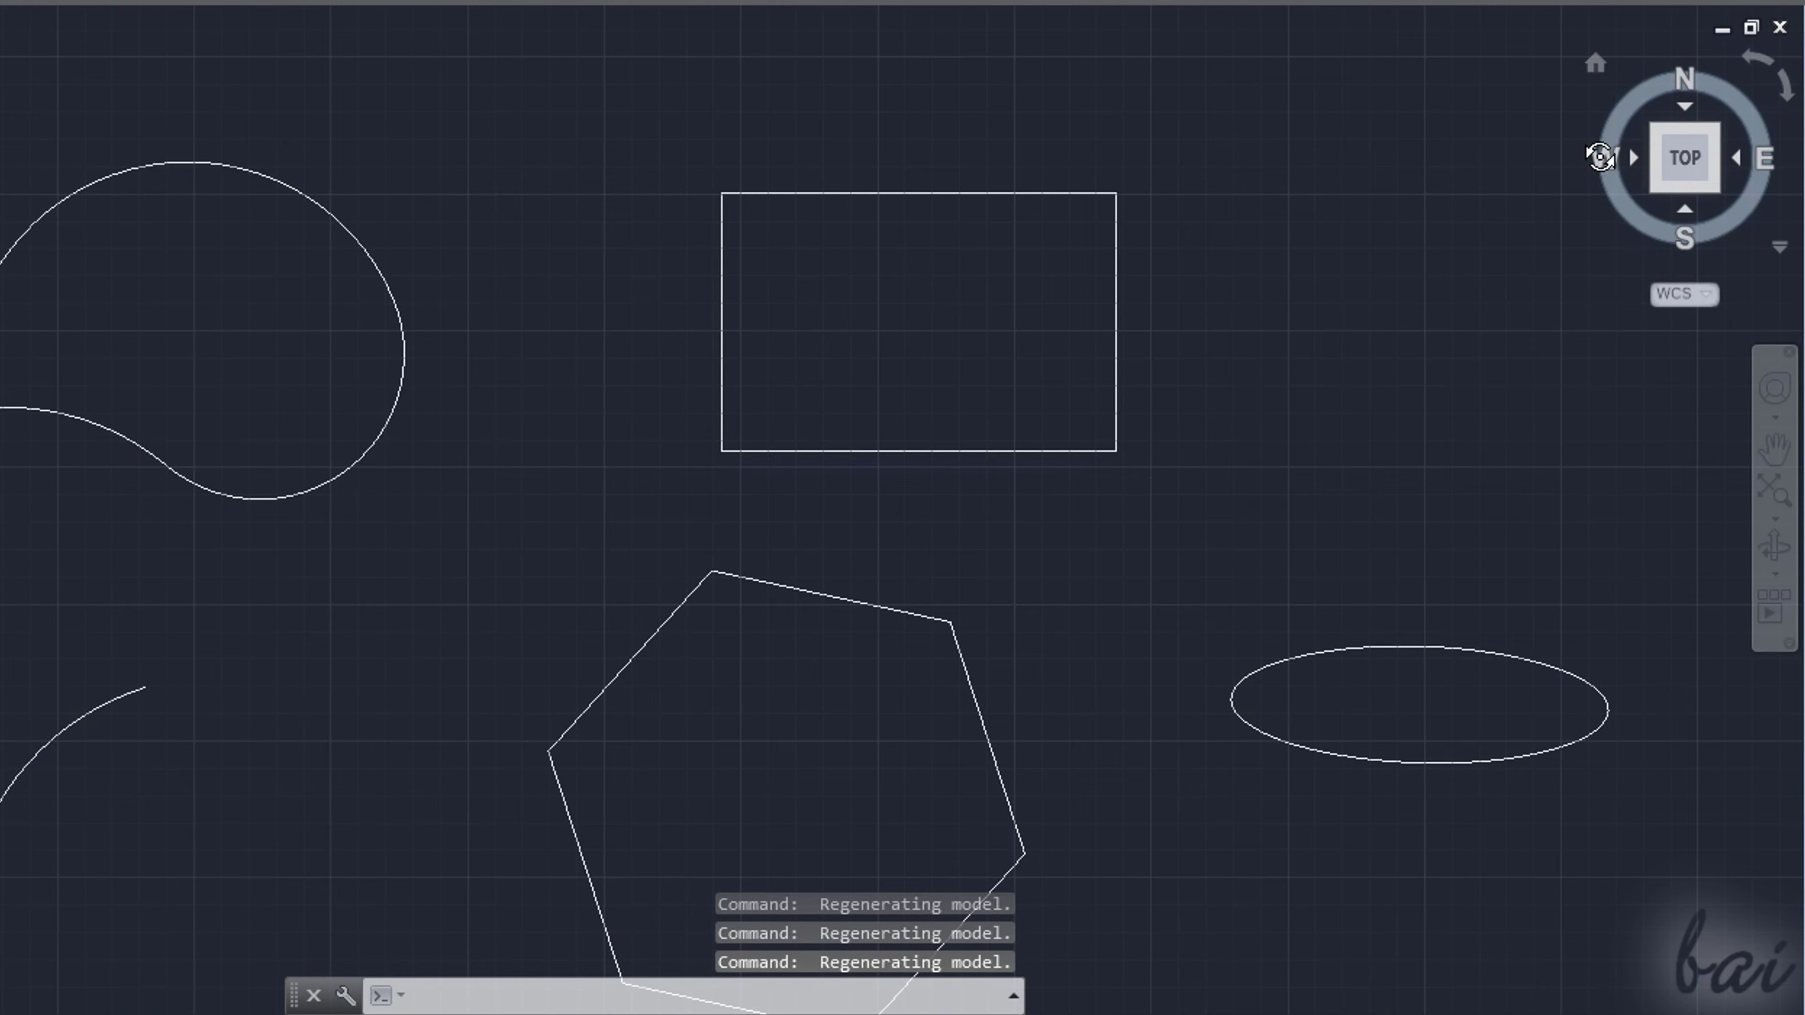
mouse_move(435, 682)
middle_mouse_down("shift")
mouse_move(533, 597)
mouse_move(1243, 562)
middle_mouse_up("shift")
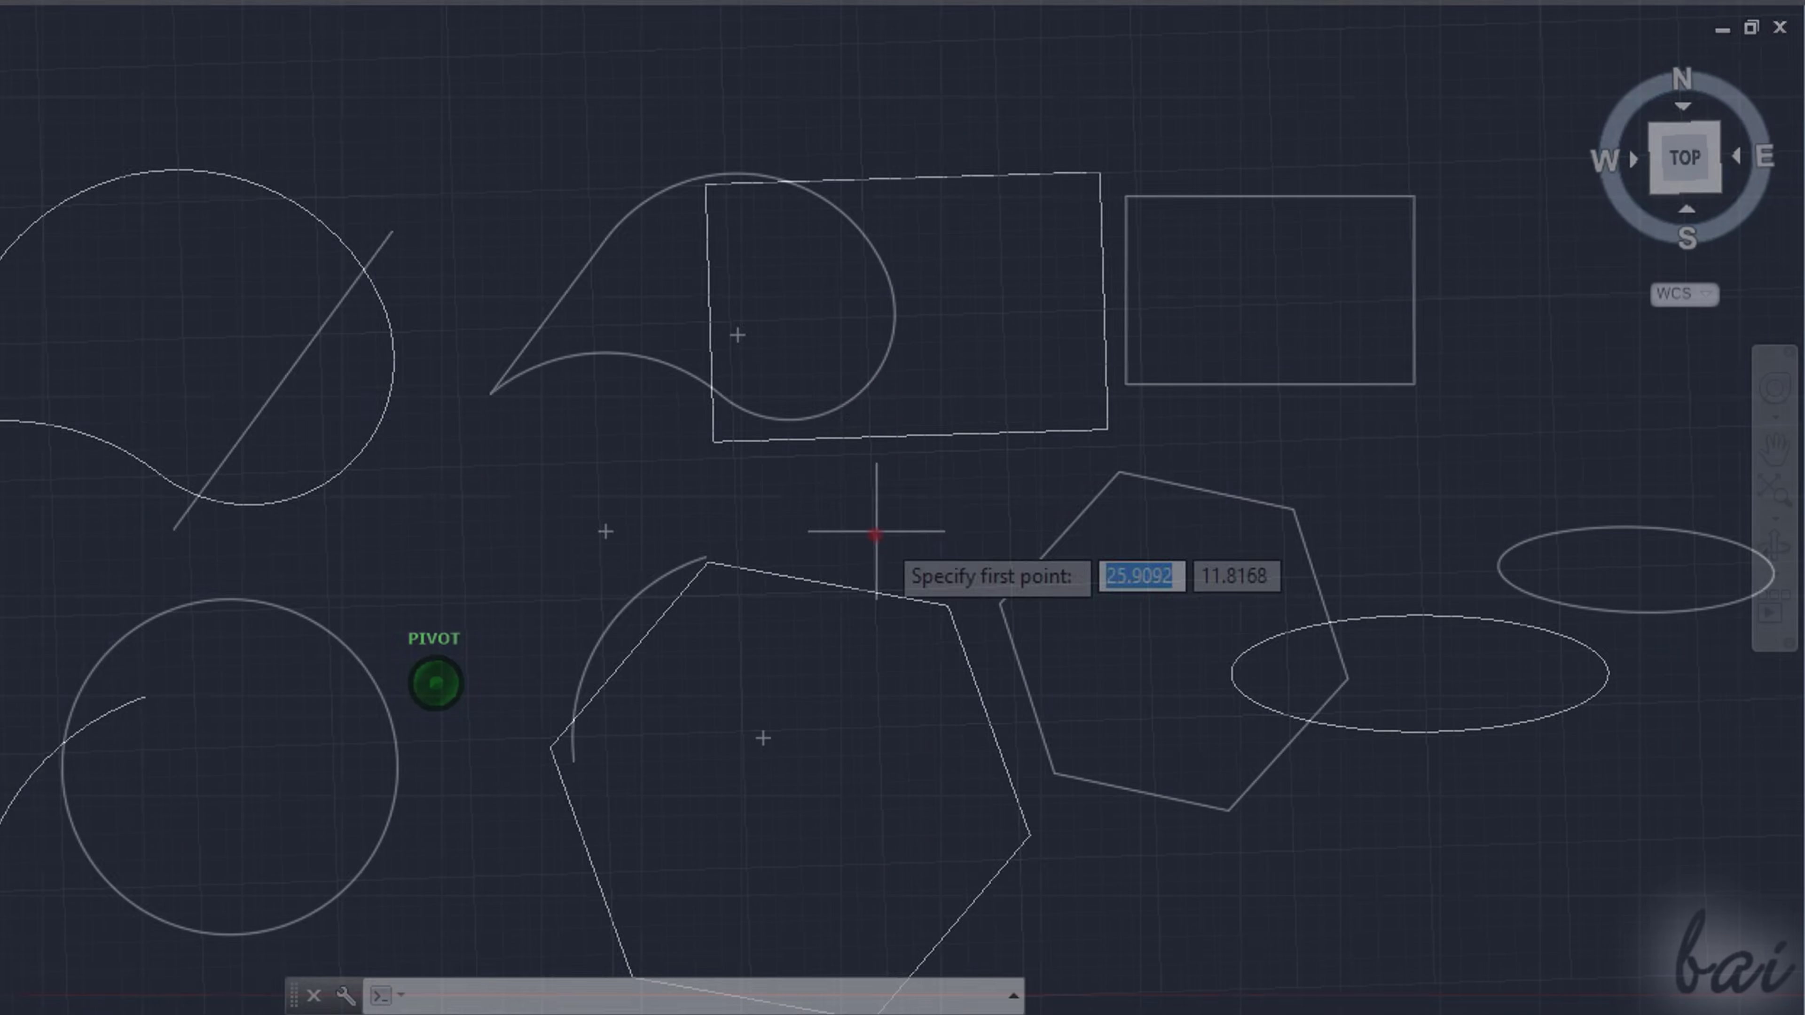
- Place the first point of a line in the empty area between the polyline and the hexagon, and cancel the command
left_click(875, 531)
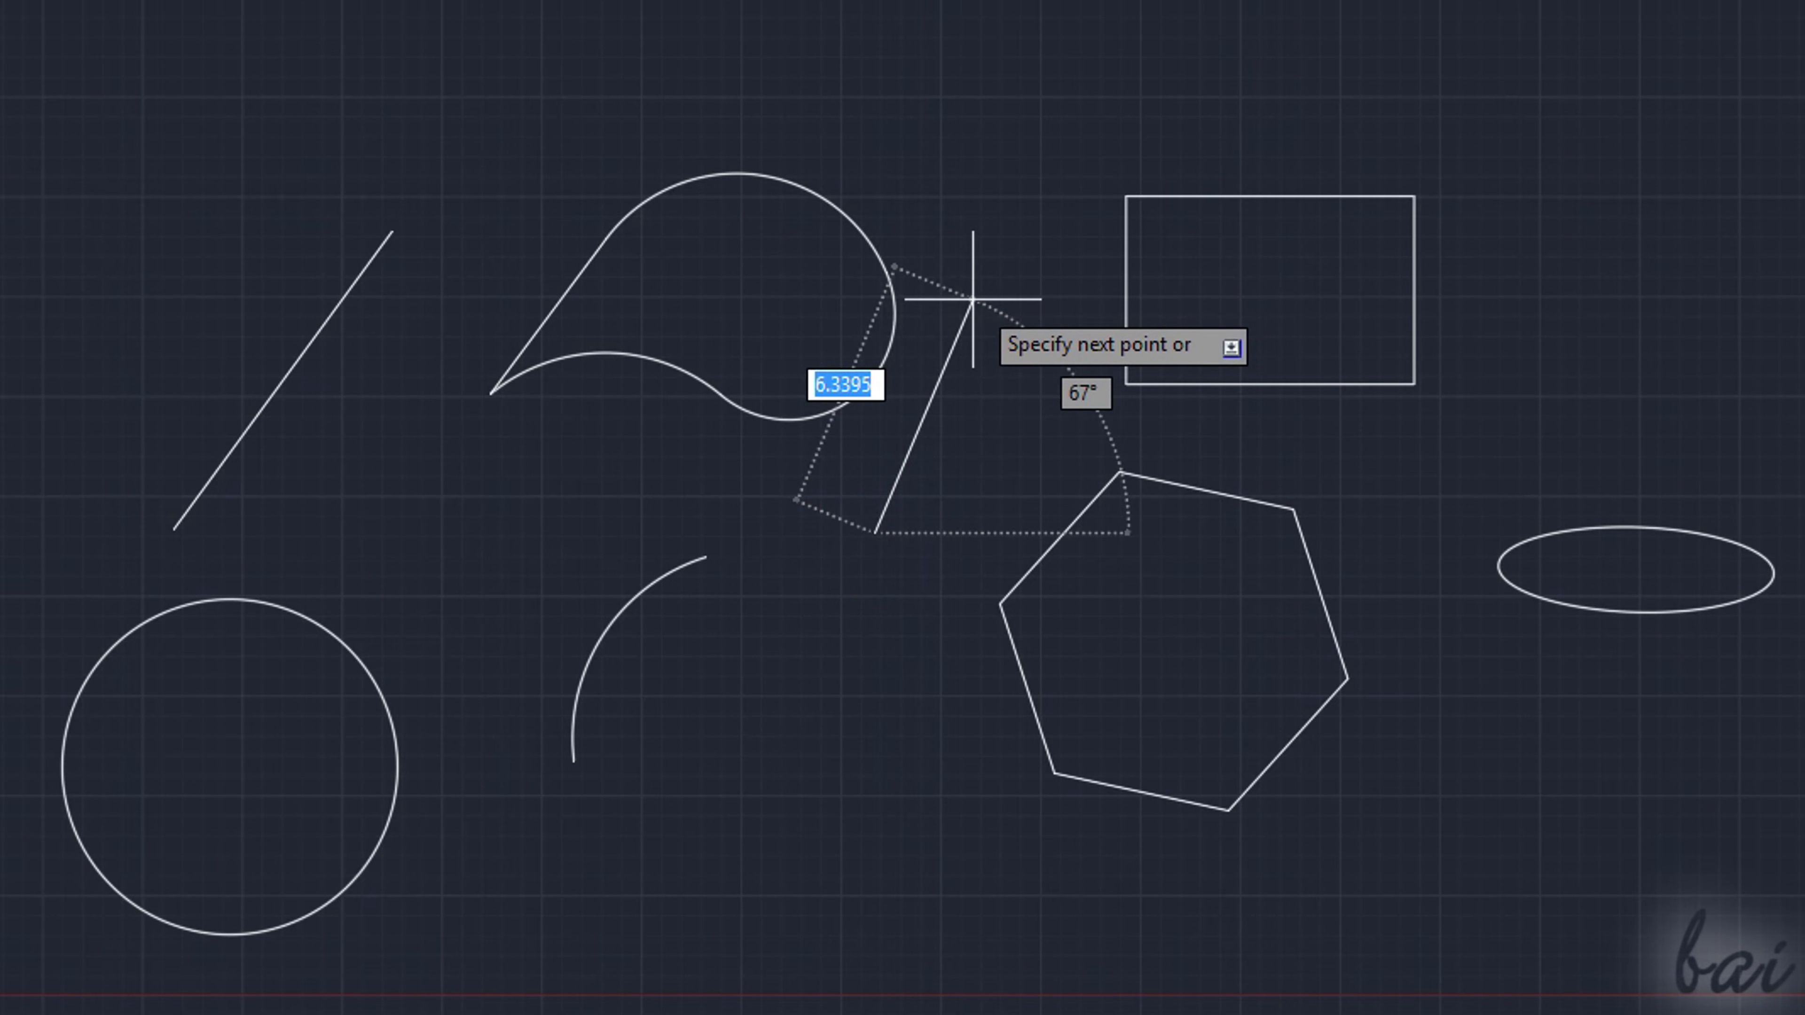
key("Escape")
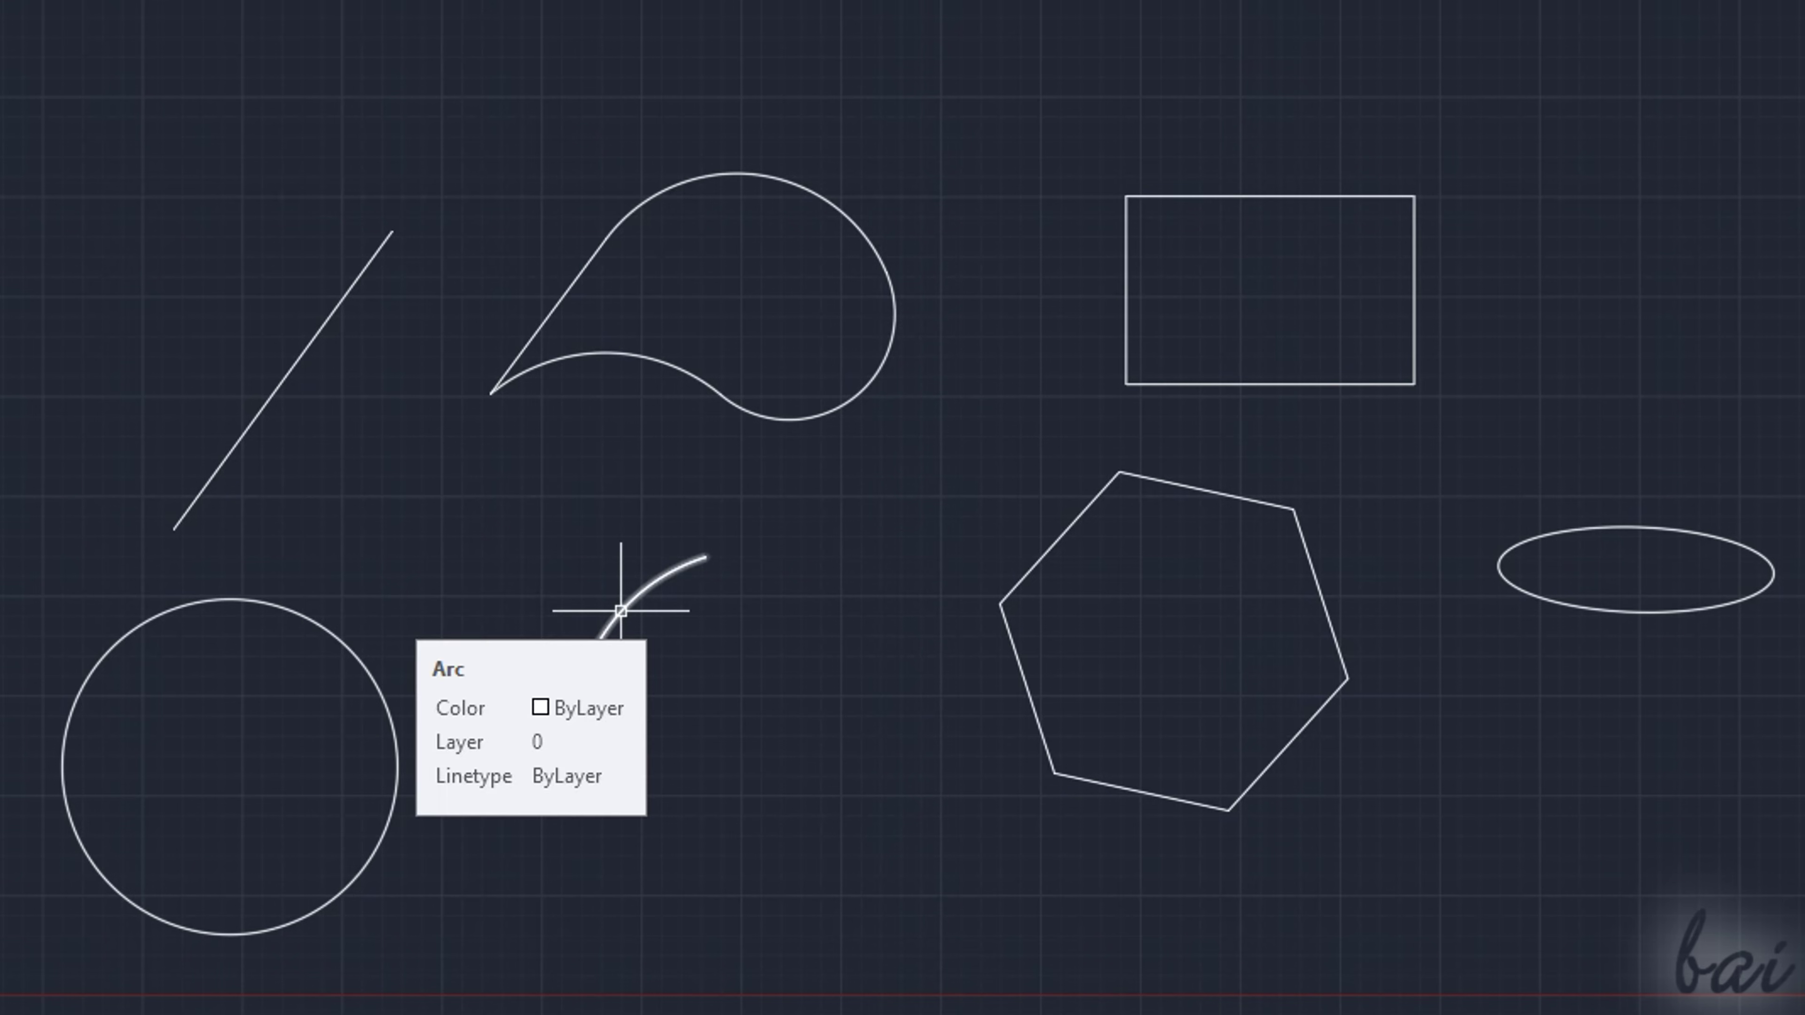
- Select the arc, the closed polyline, the rectangle and the hexagon together
mouse_move(761, 414)
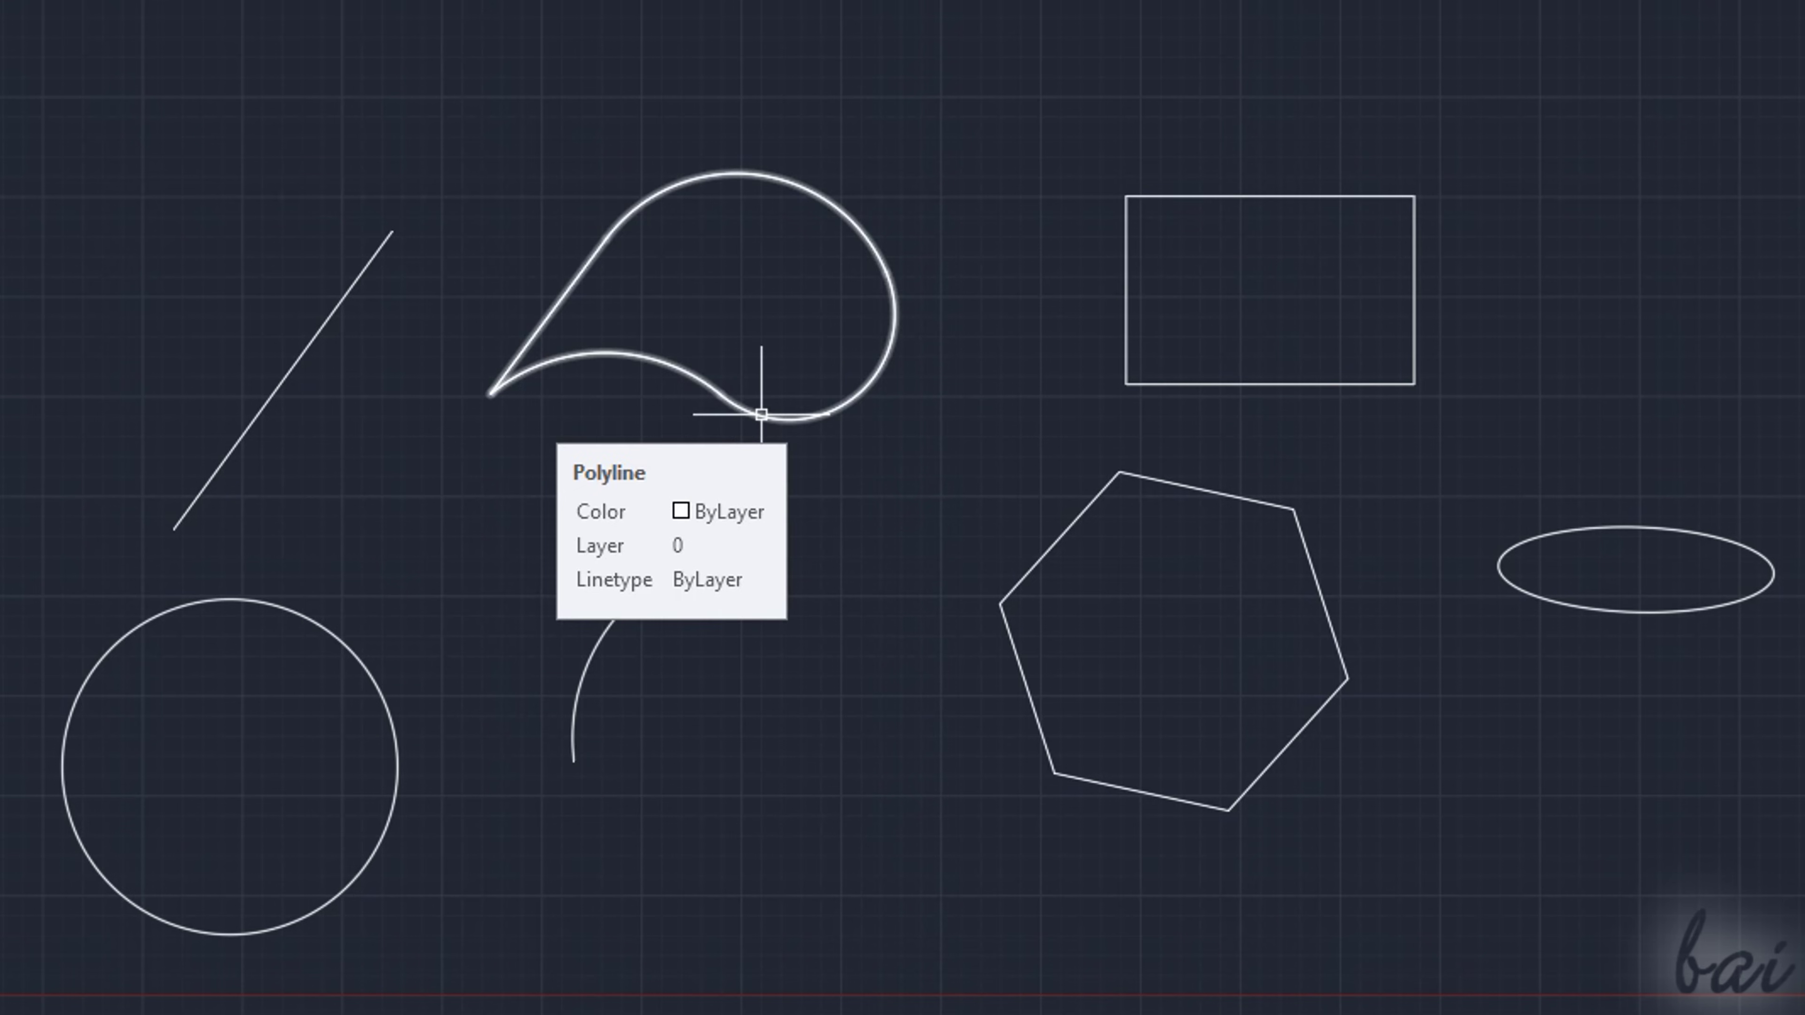
mouse_move(1127, 364)
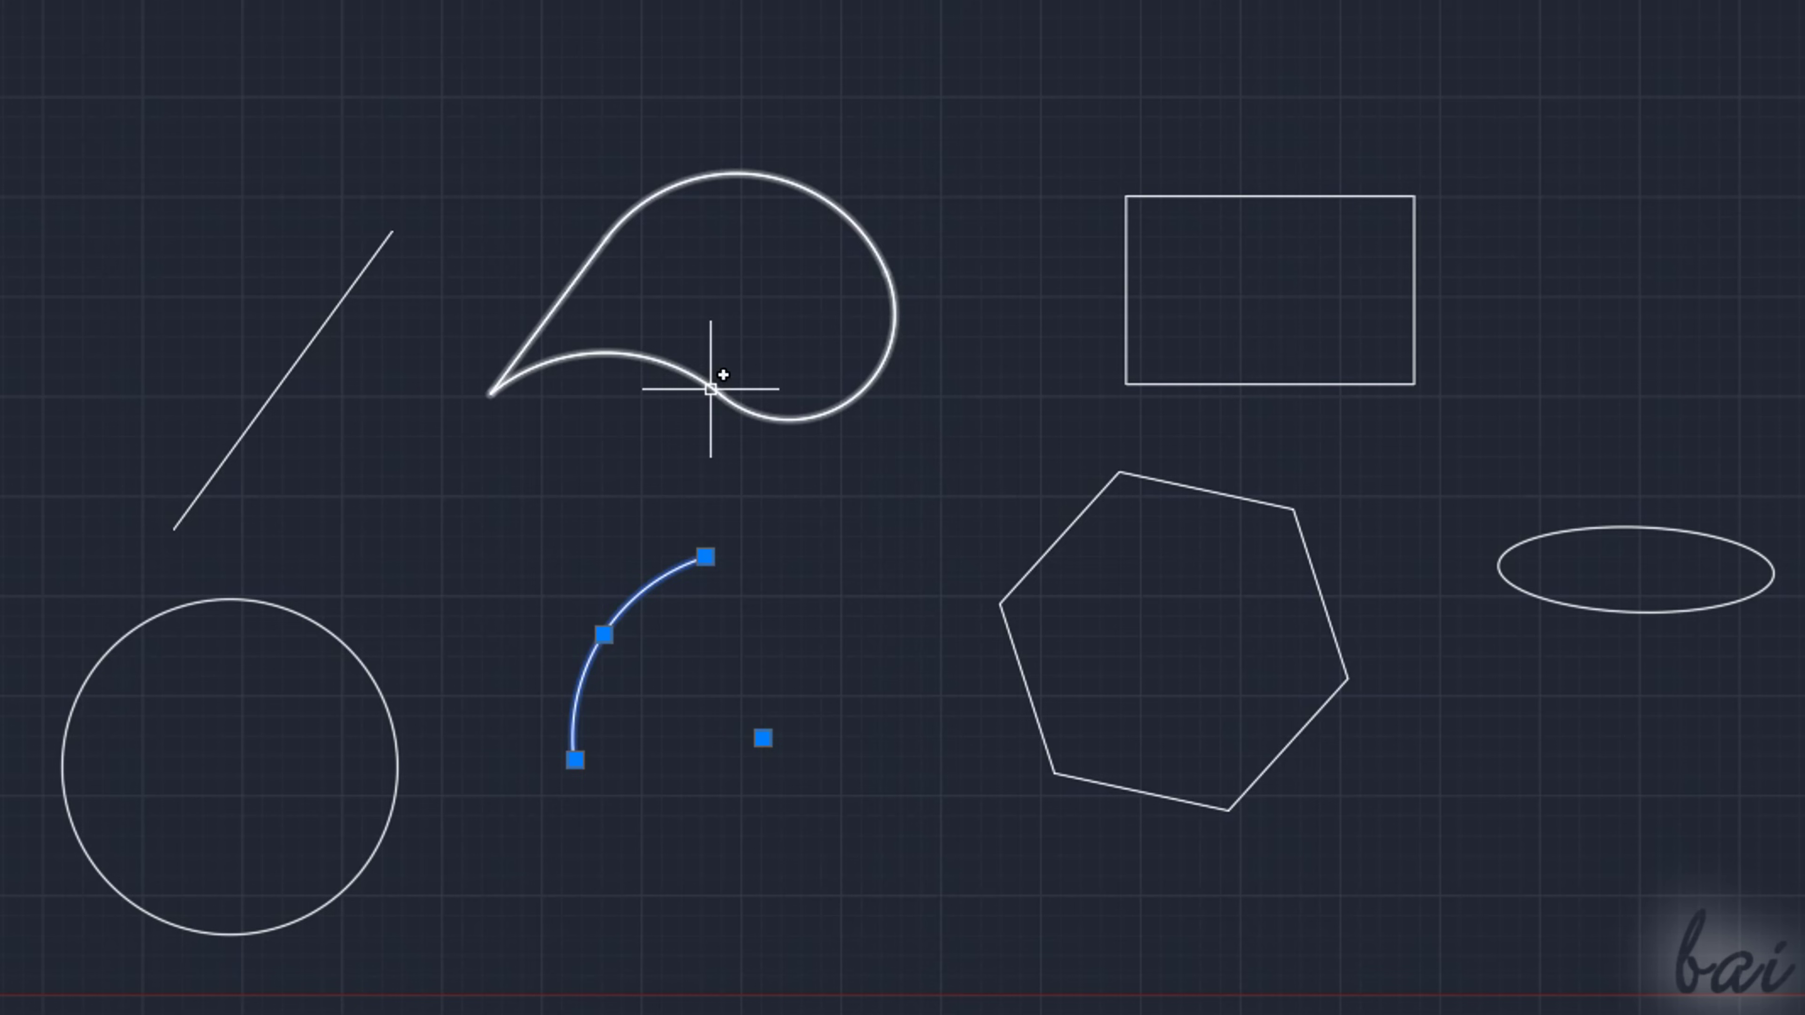
left_click(710, 387)
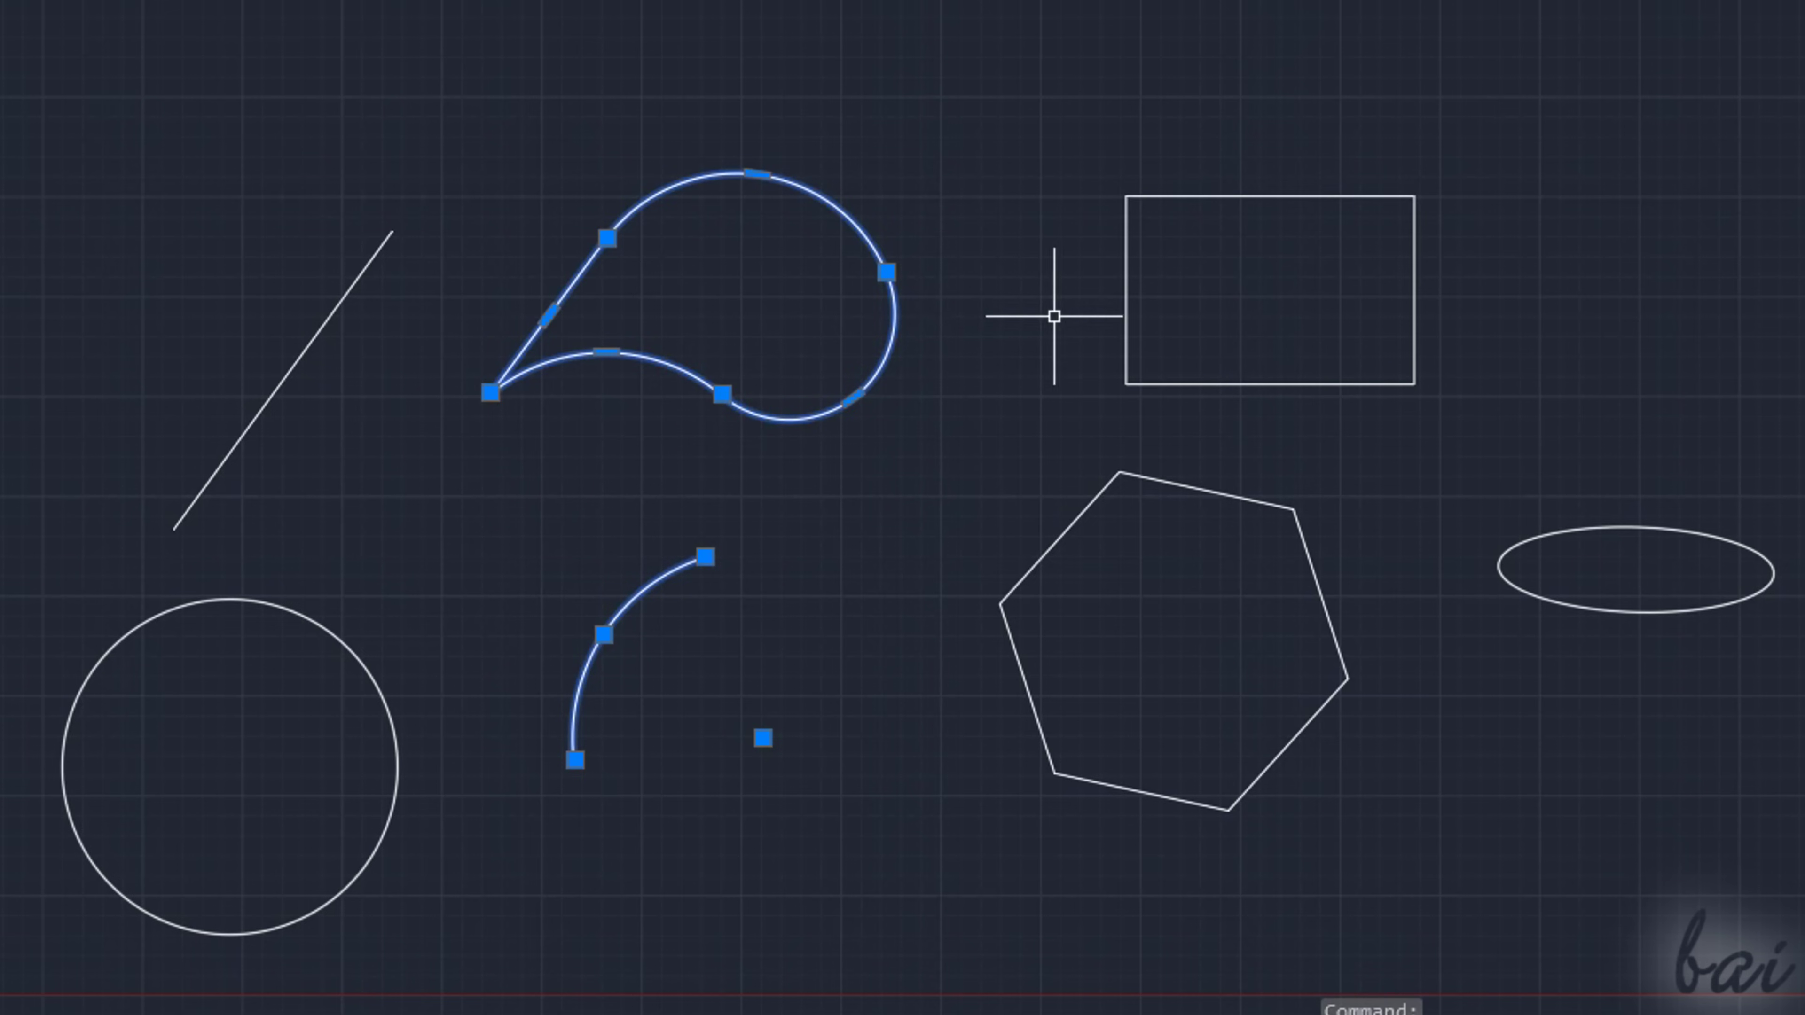
left_click(1120, 313)
left_click(1071, 517)
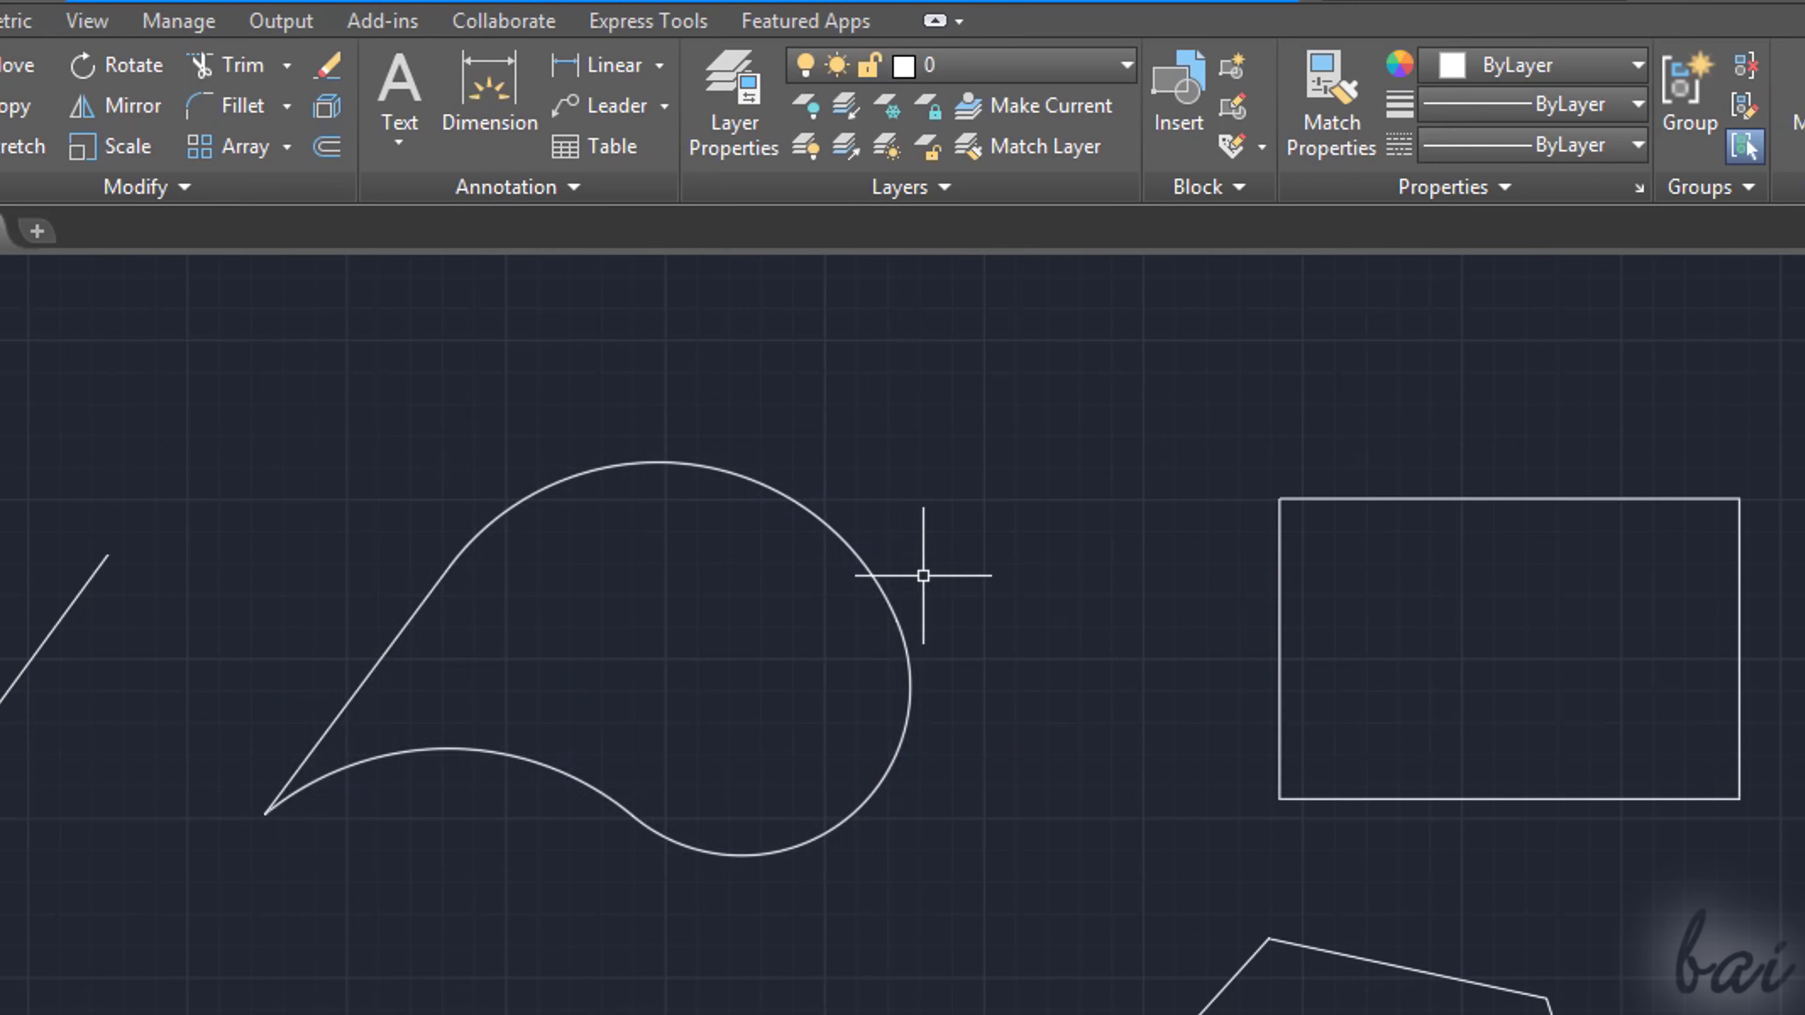
- Set the closed polyline's color to Magenta and its lineweight to 2.00 mm
left_click(876, 581)
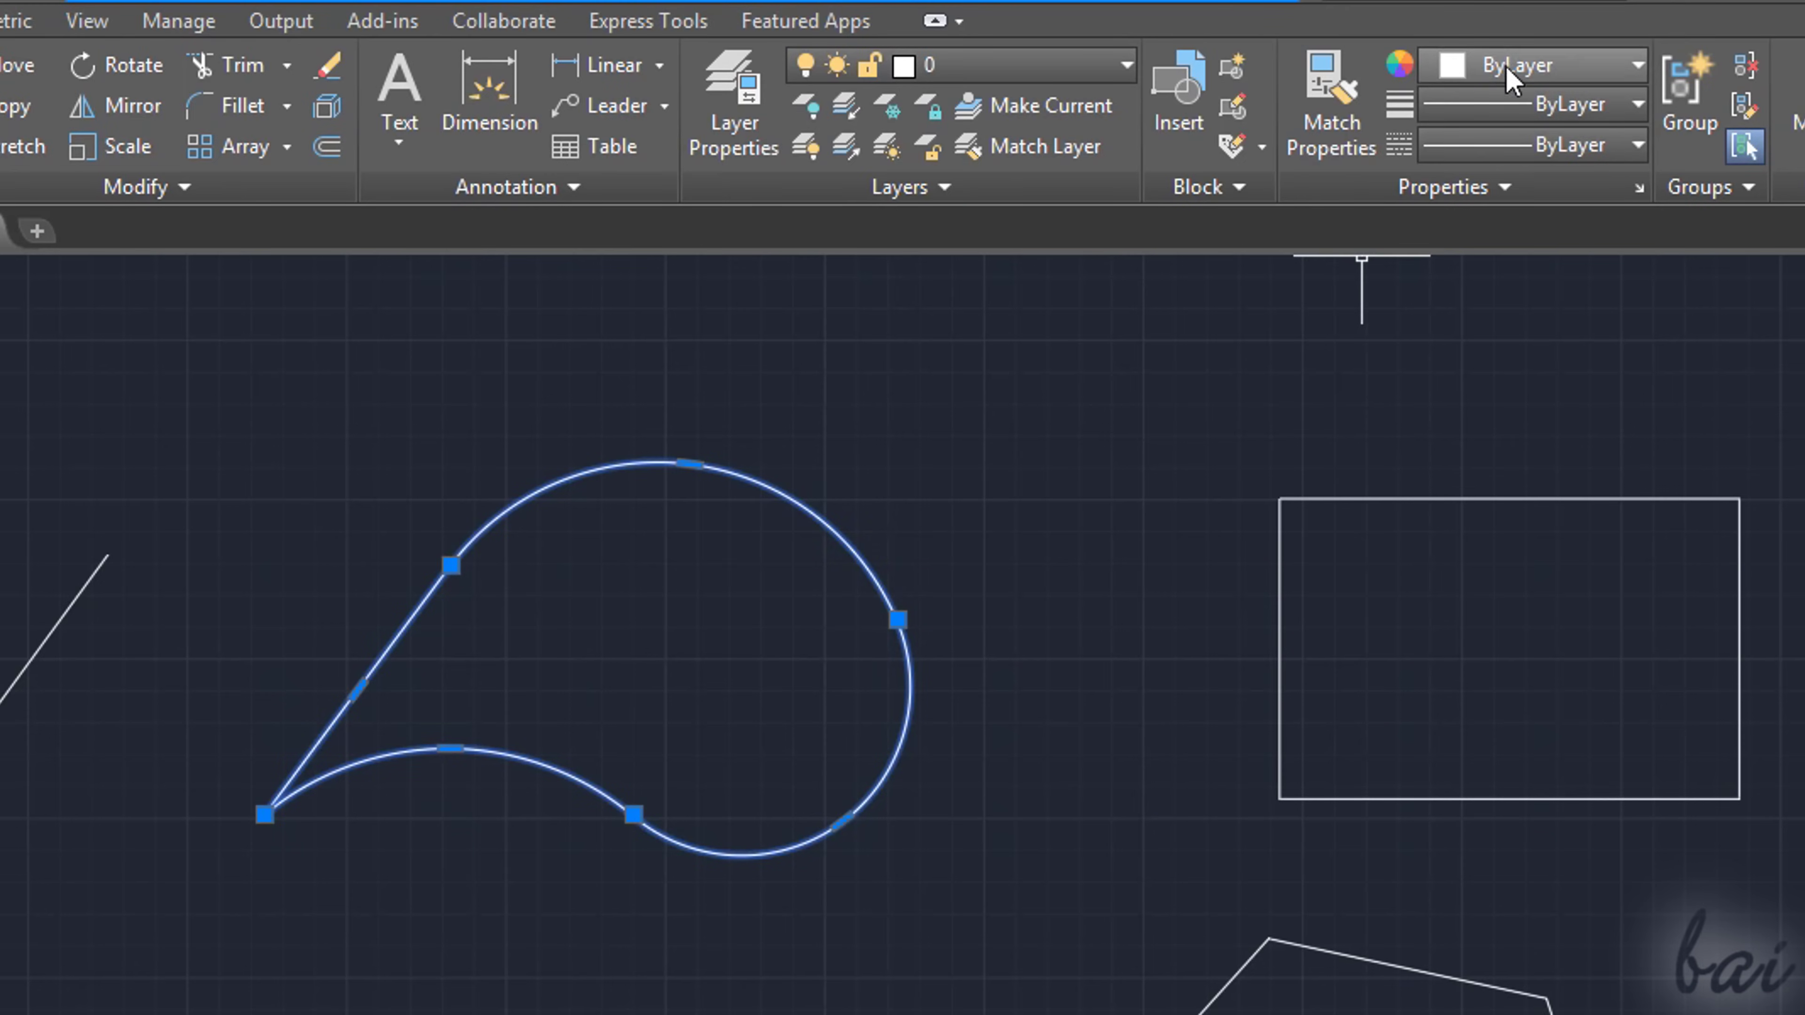
left_click(1551, 67)
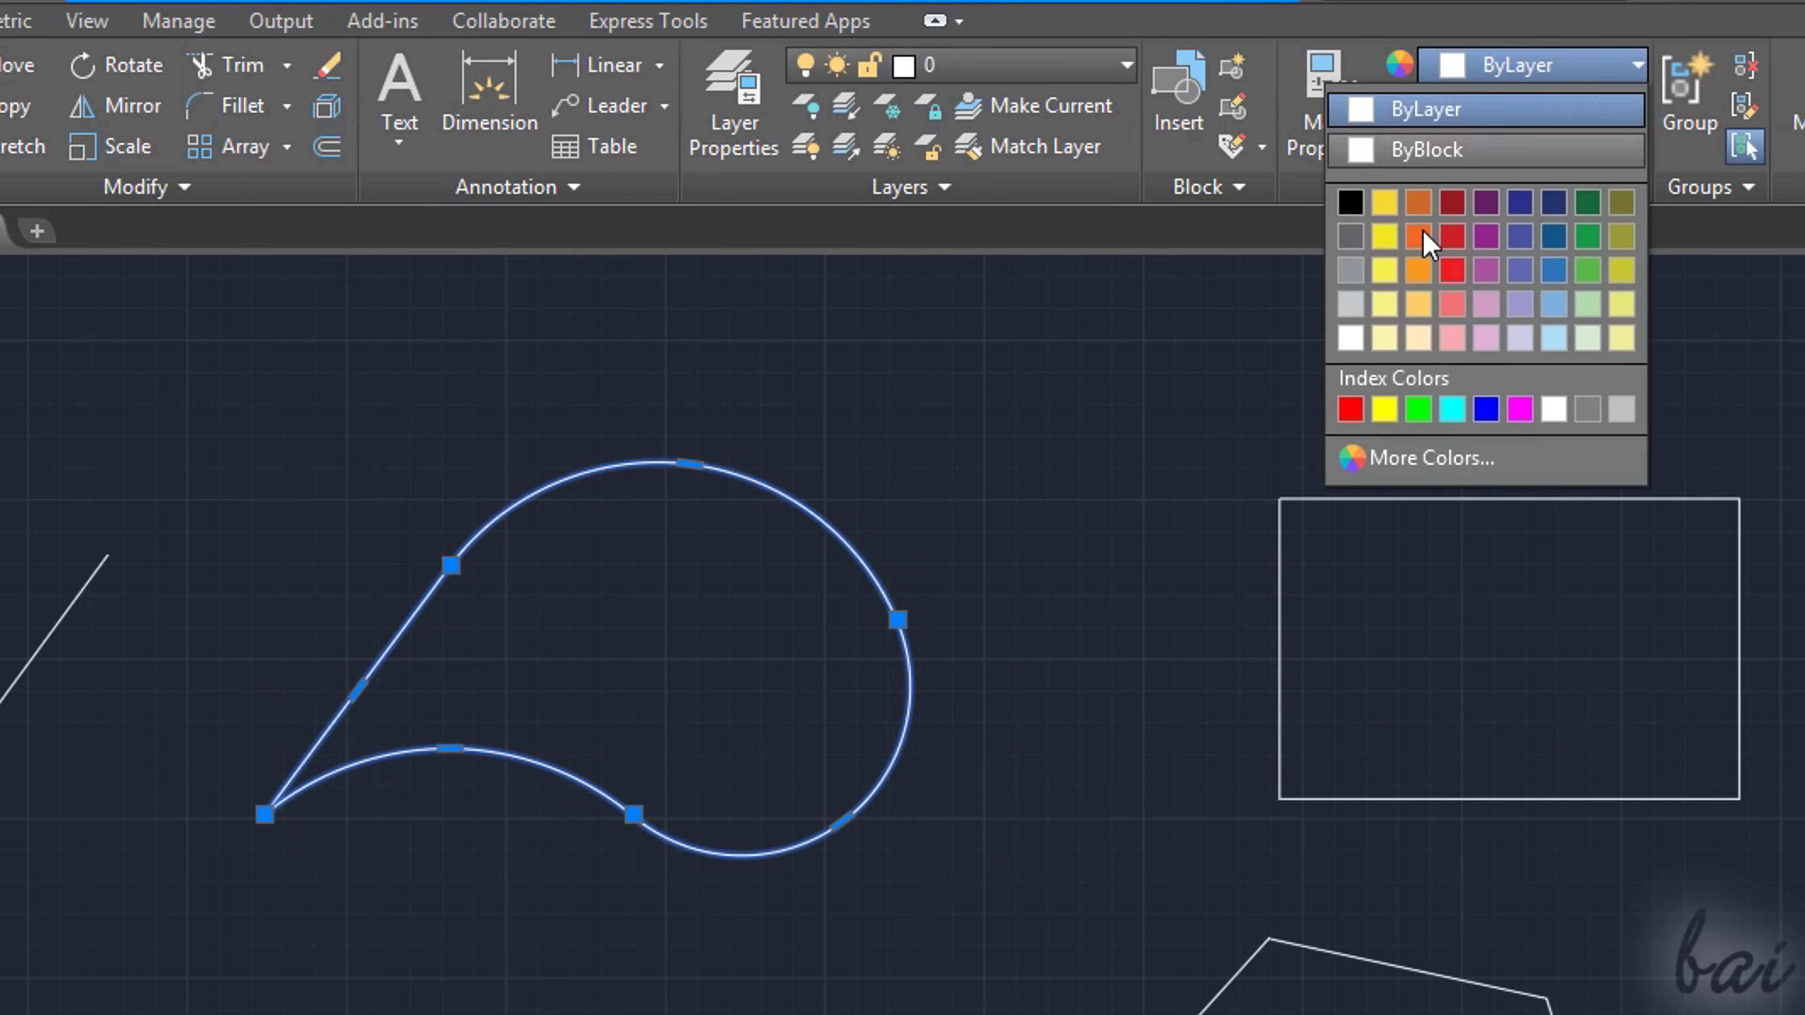
left_click(1520, 409)
left_click(1494, 107)
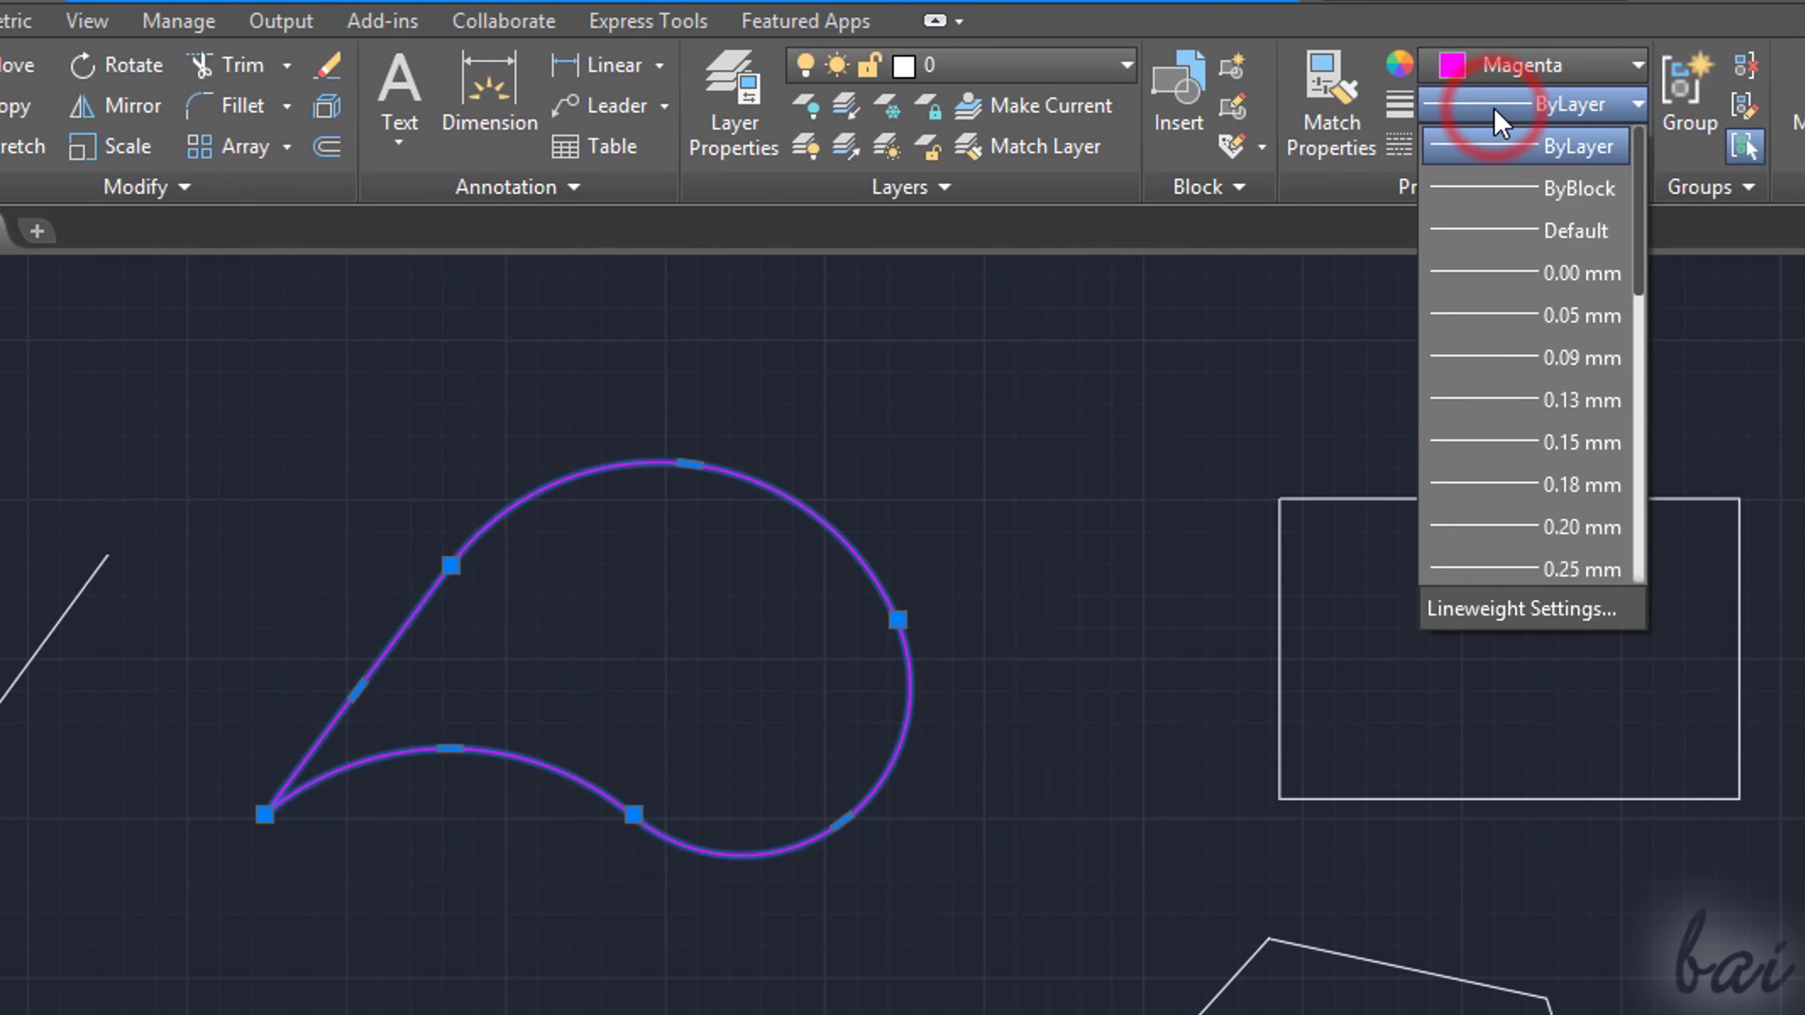
scroll(1492, 498, "down", 6)
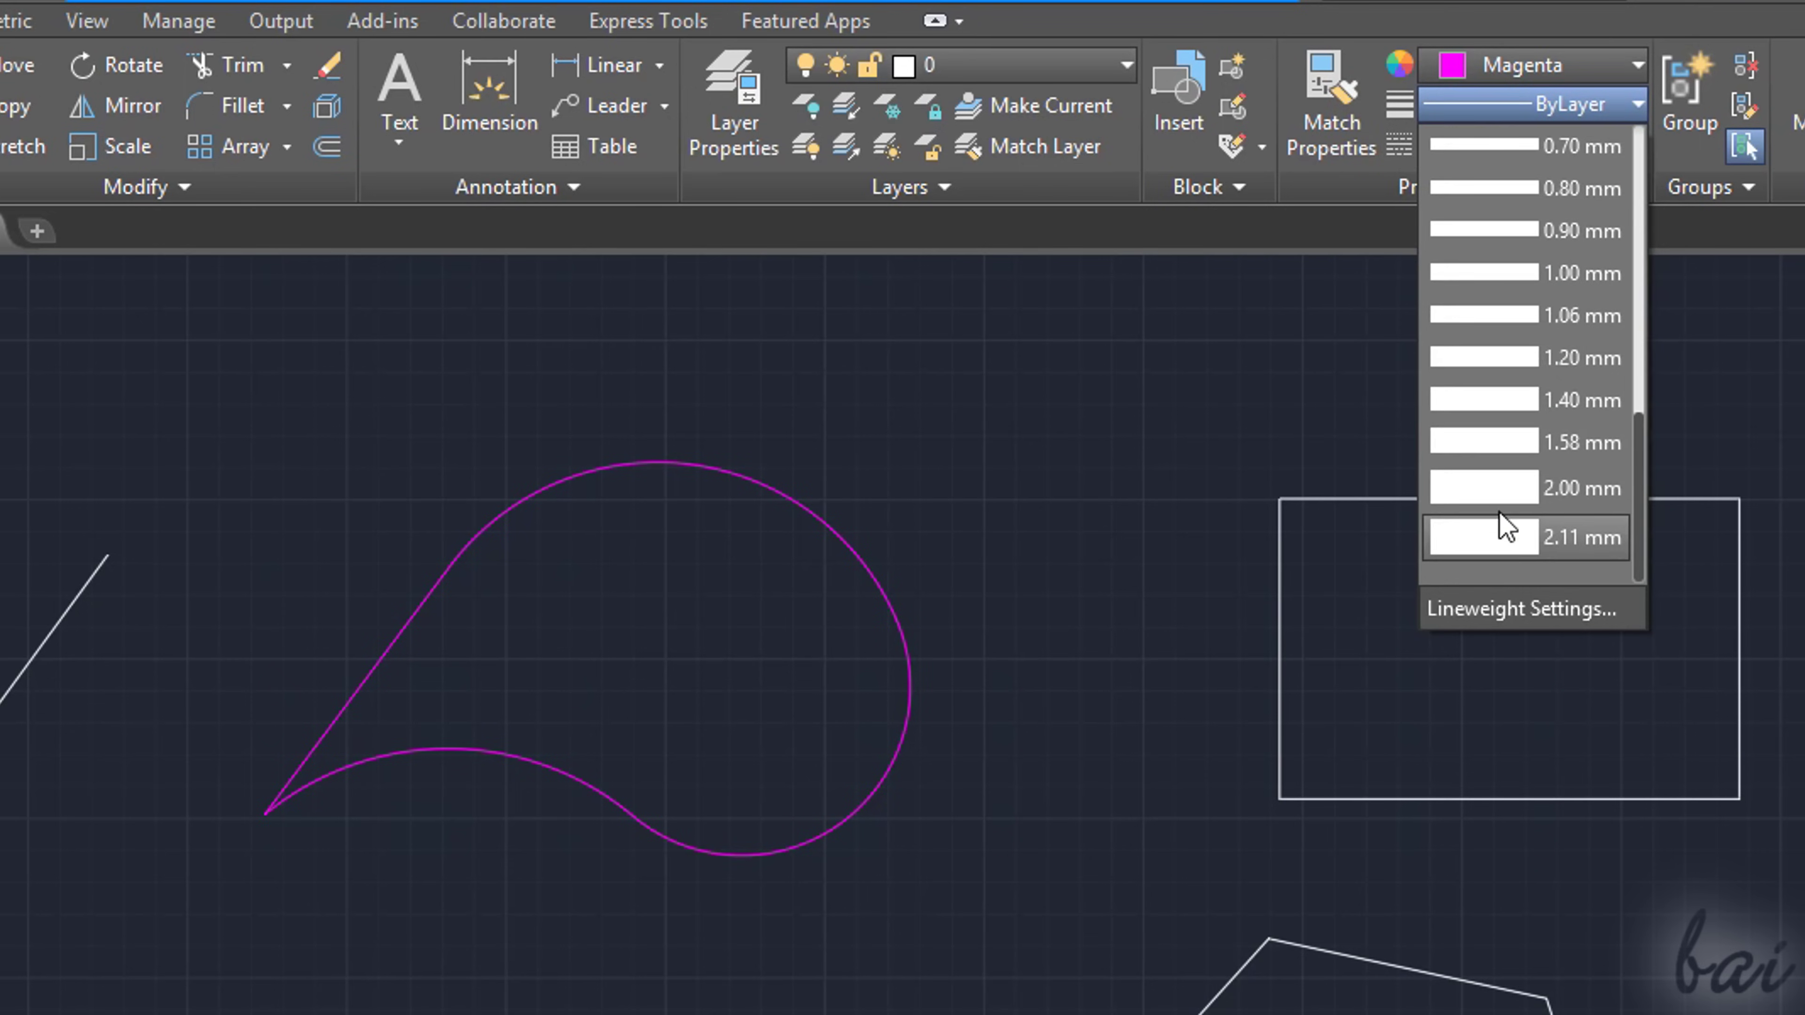
left_click(1520, 488)
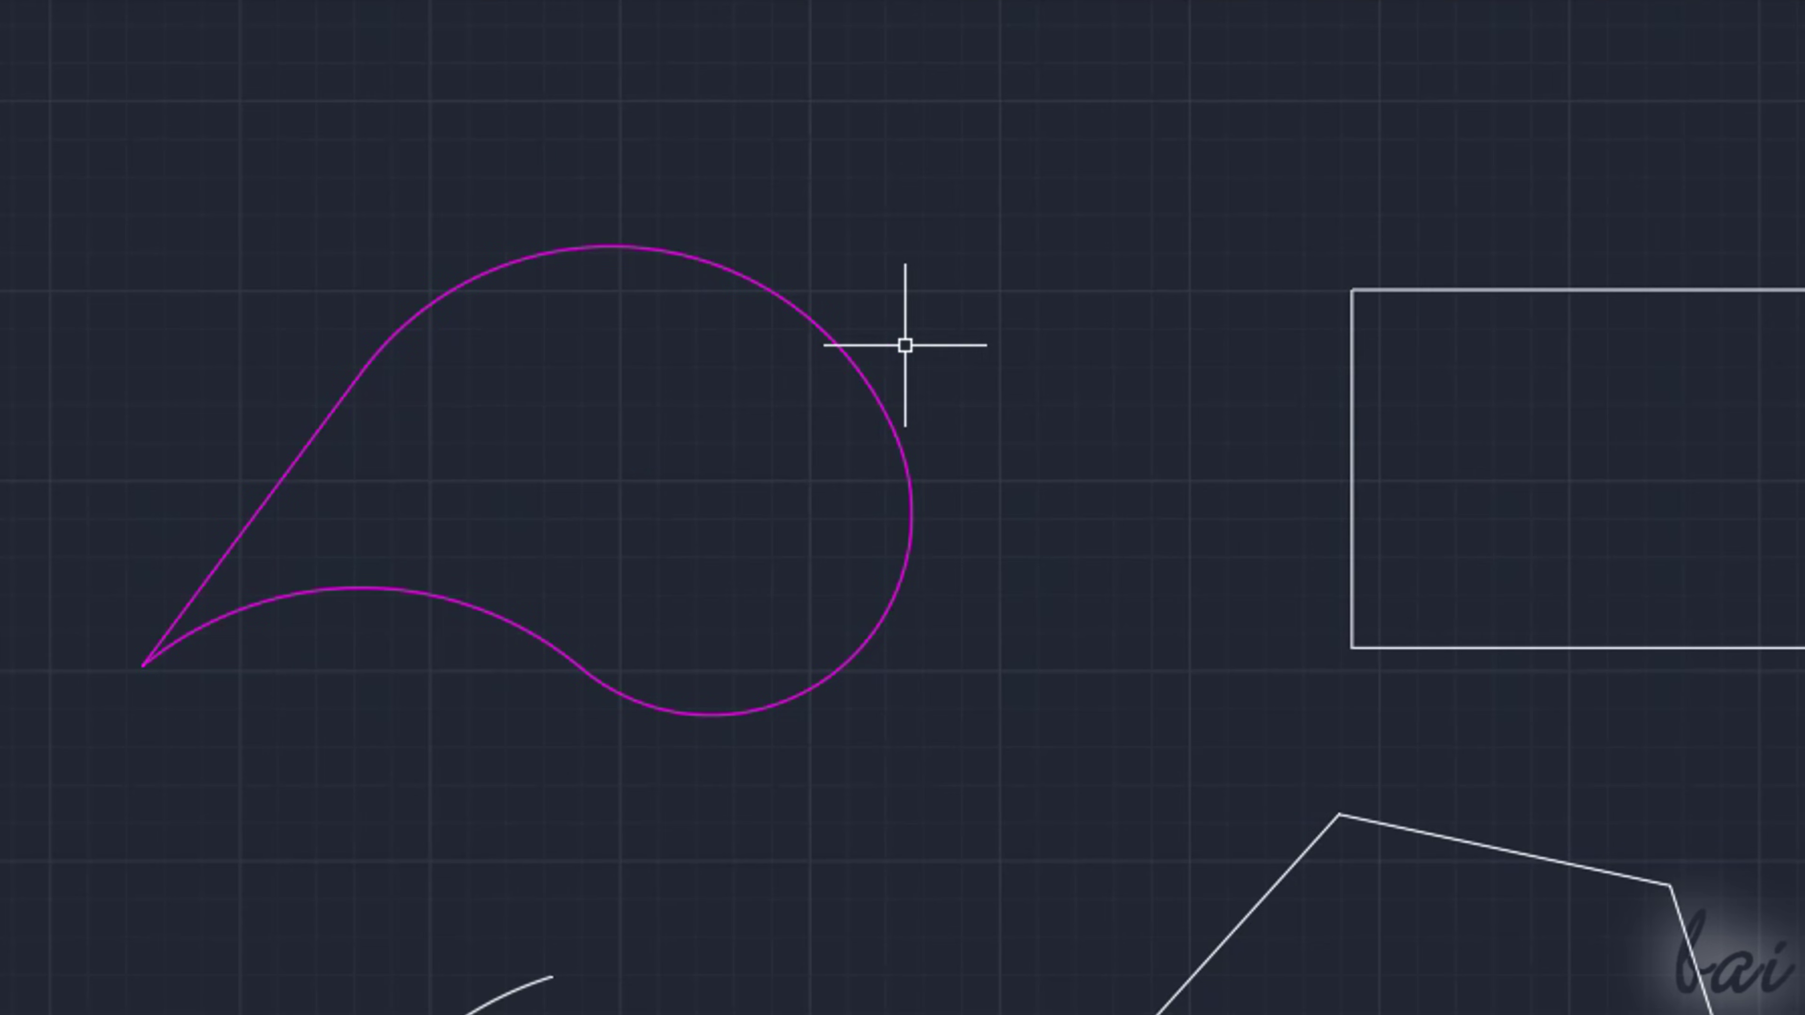
- Cut the magenta polyline and paste it back into the drawing between the slanted line and the rectangle
left_click(883, 389)
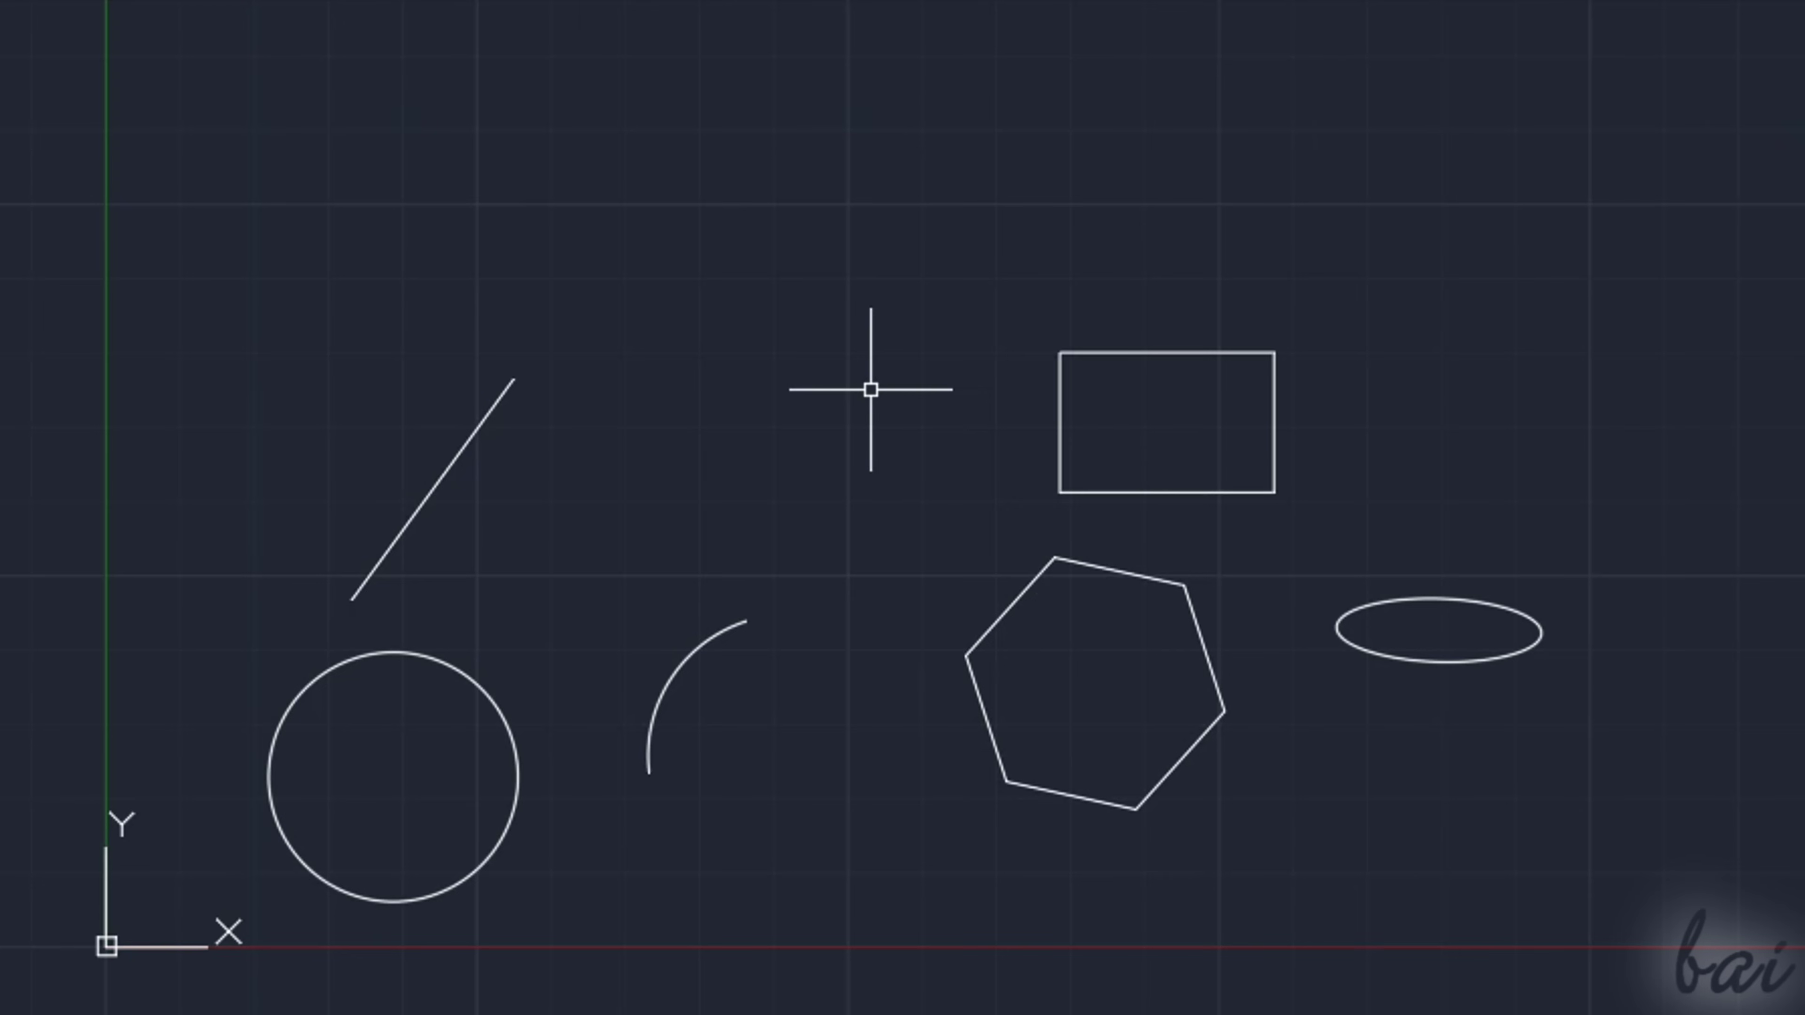
key("ctrl+v")
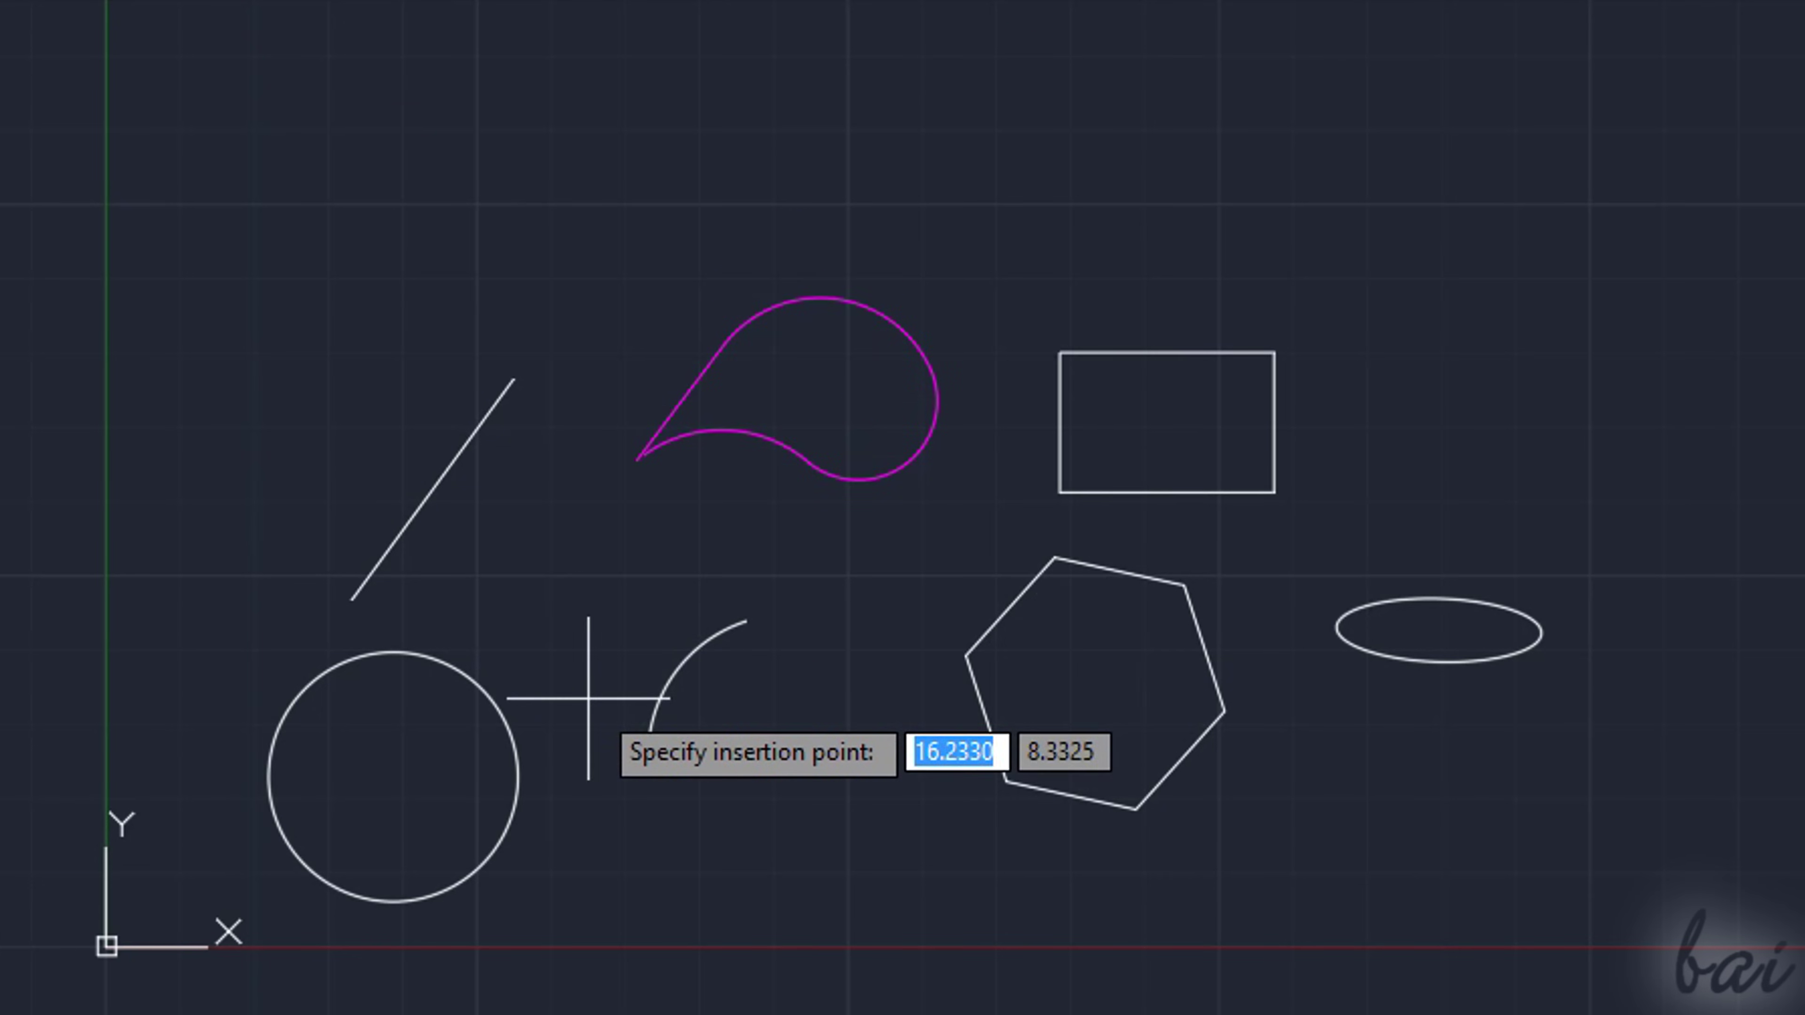
left_click(586, 694)
- Delete the magenta polyline from the drawing
scroll(922, 557, "up", 2)
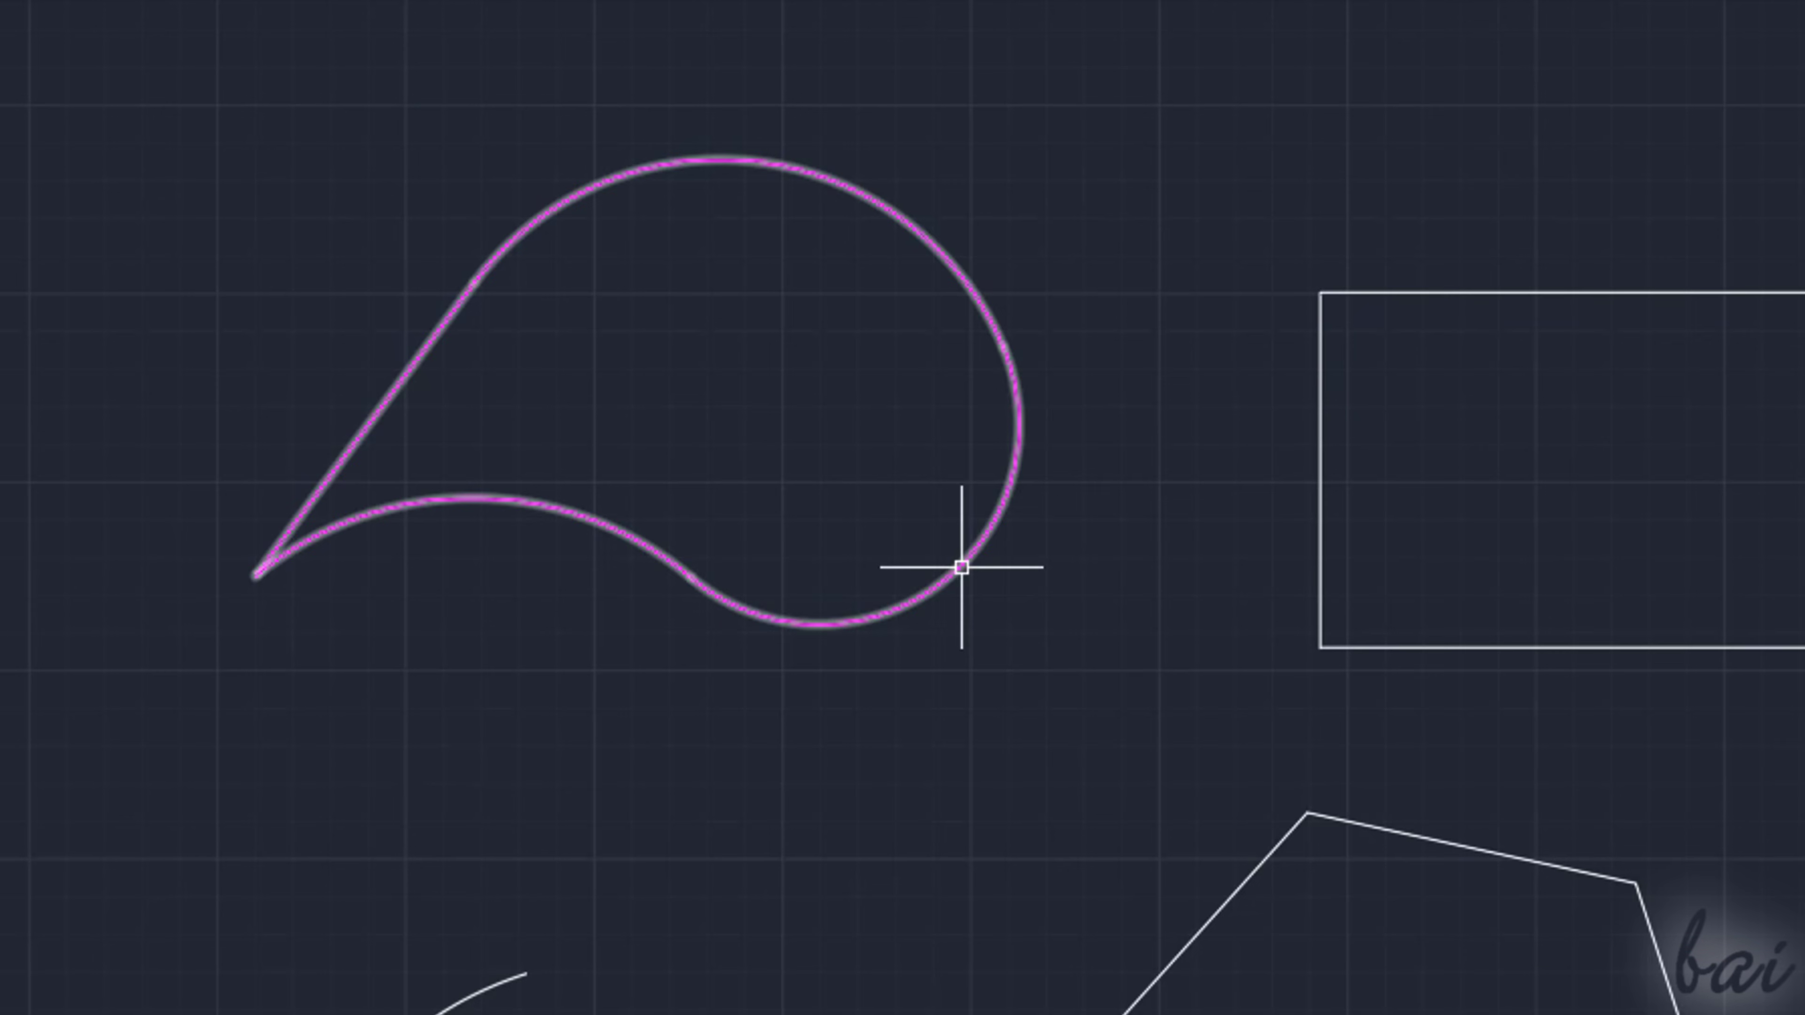
left_click(961, 566)
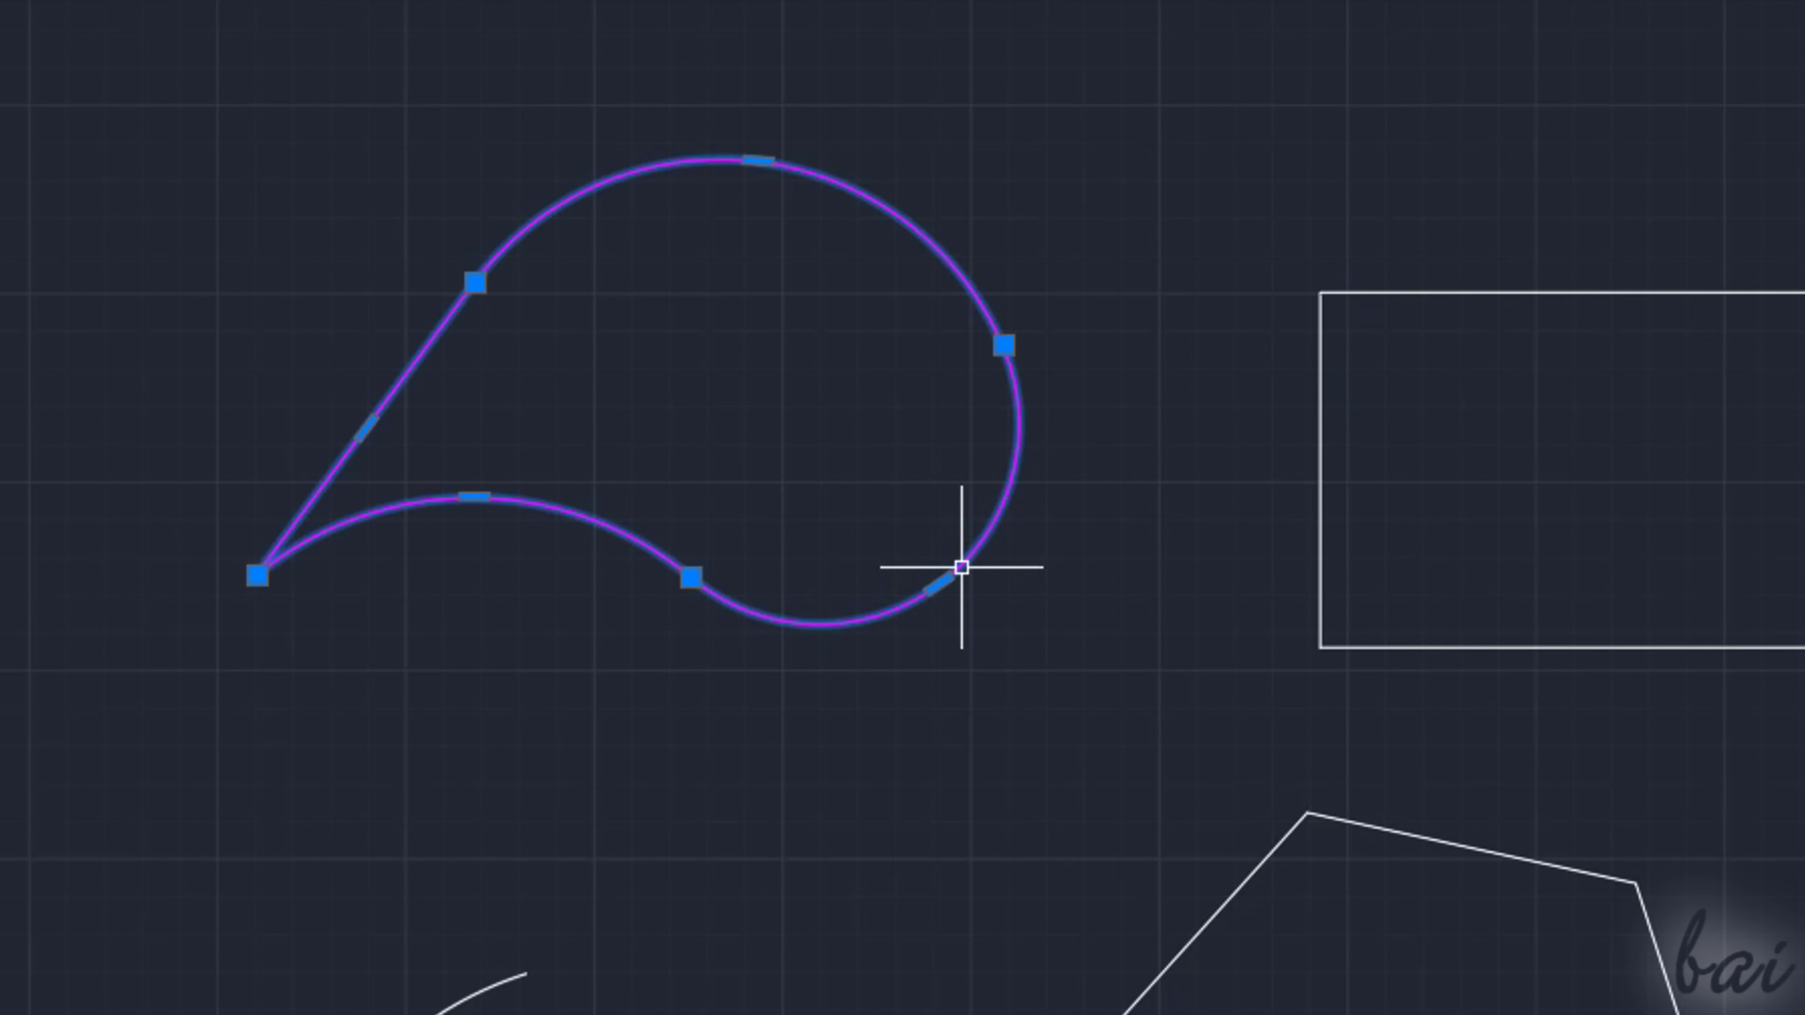
key("Delete")
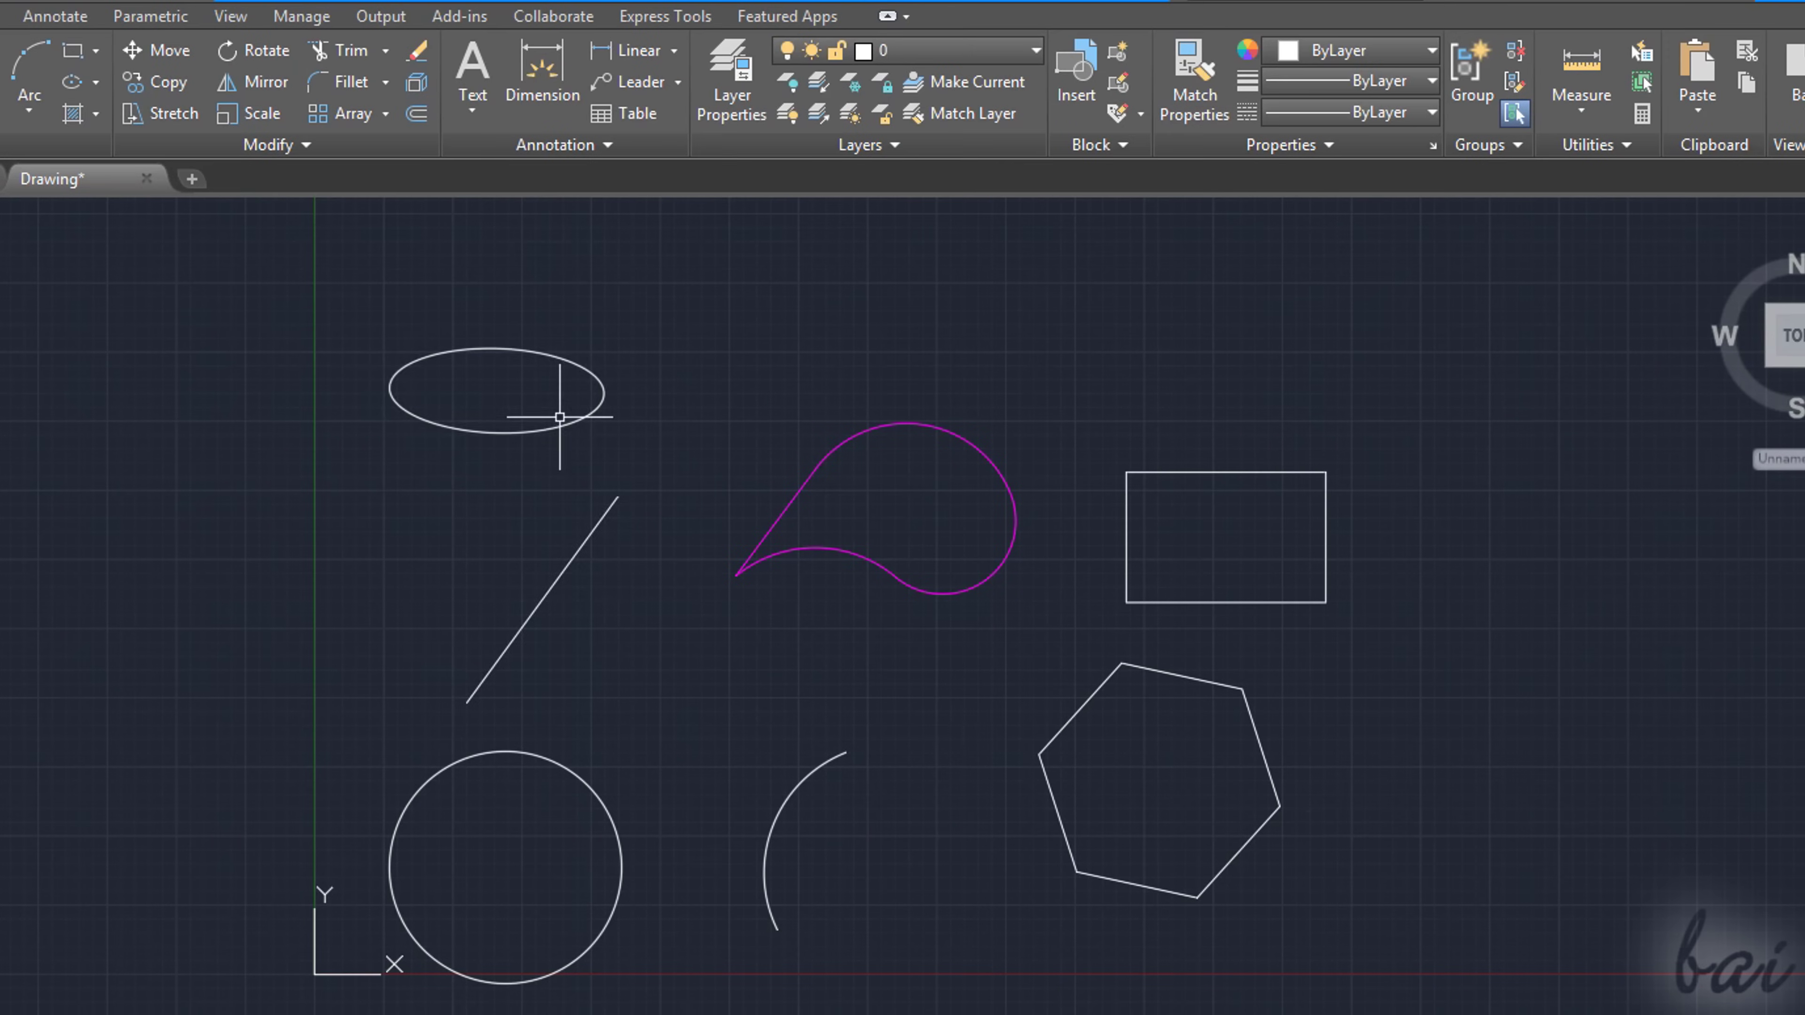
- Select the ellipse, line, magenta polyline, arc and circle, and start the Move command with a base point between the line and the circle
left_click(568, 419)
left_click(574, 556)
left_click(777, 519)
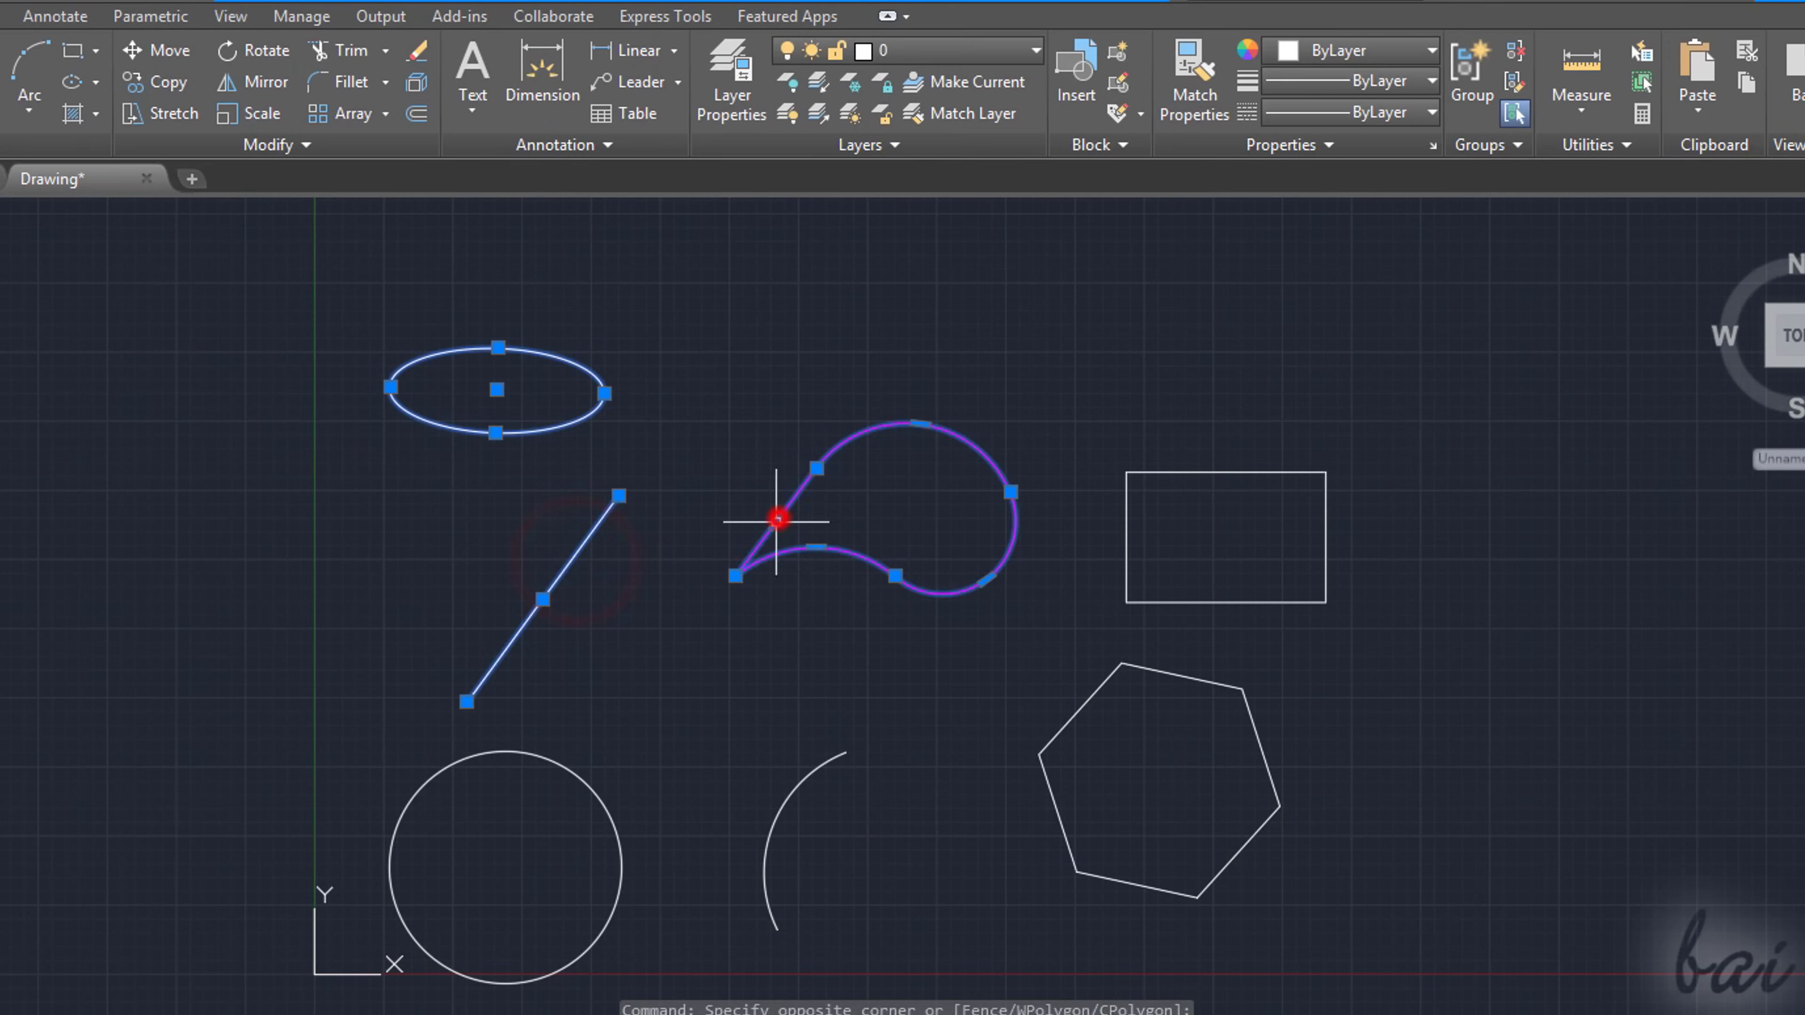
left_click(794, 791)
left_click(605, 806)
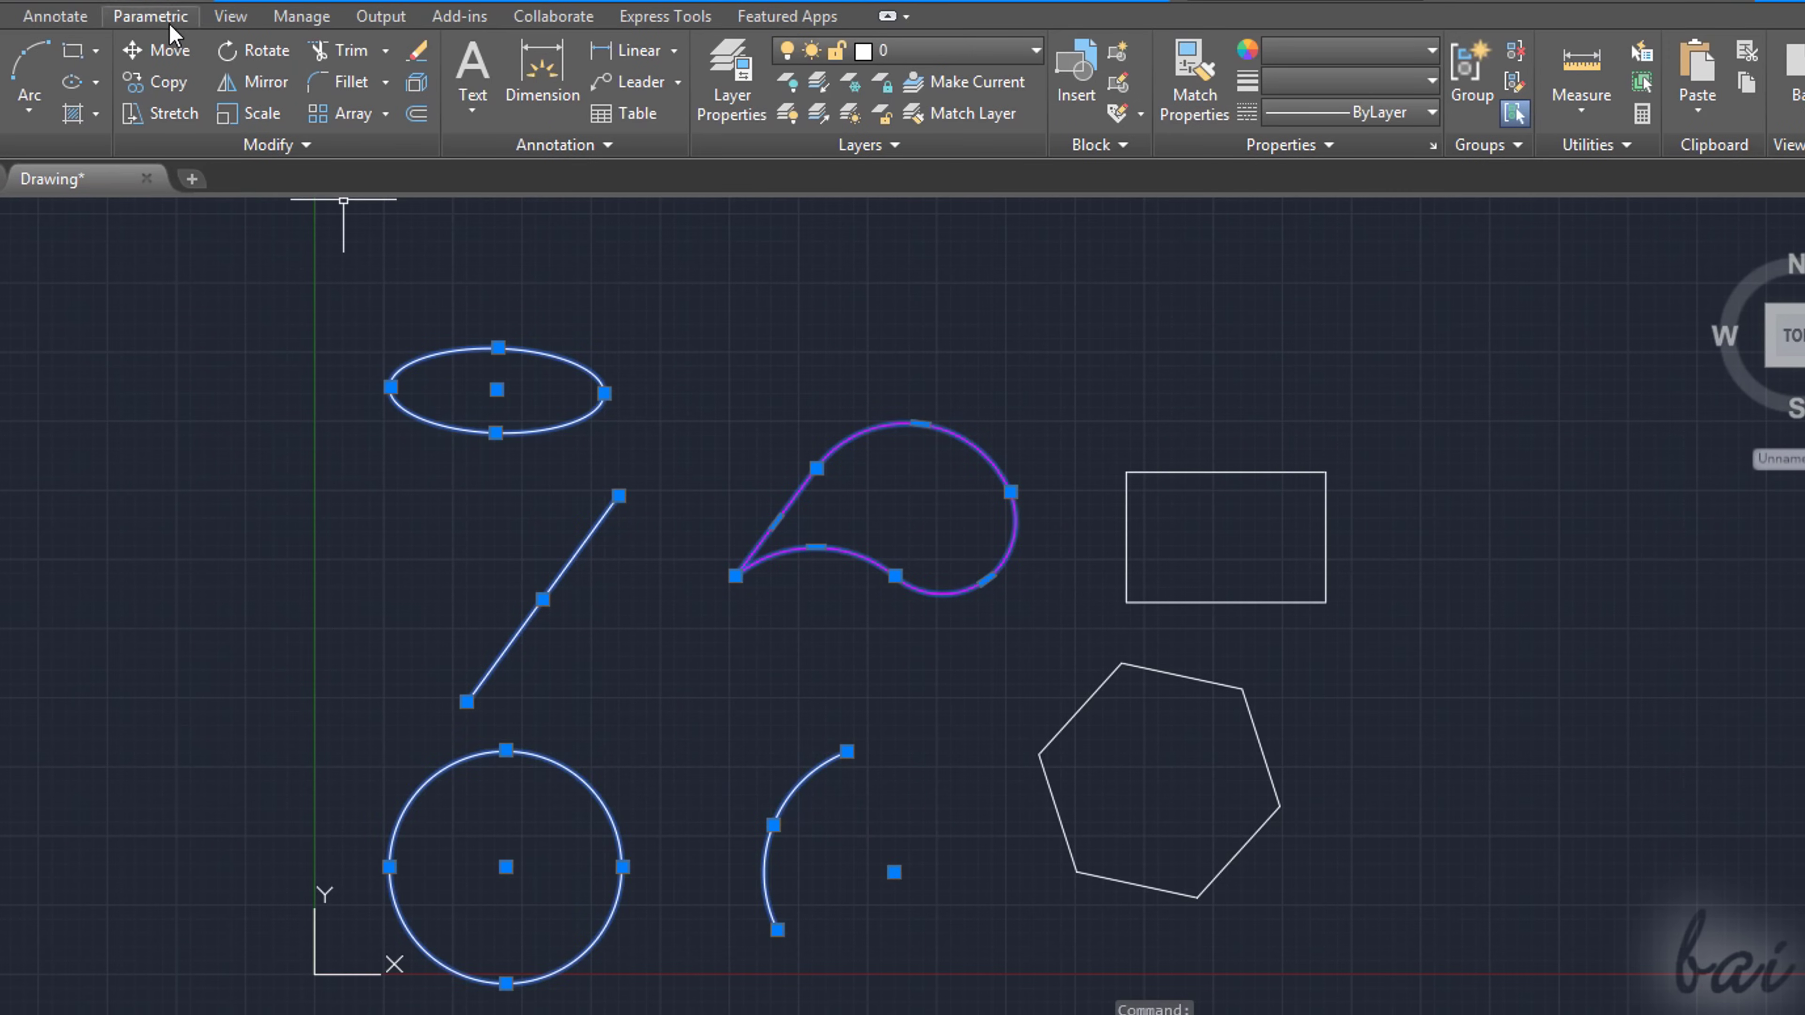
left_click(168, 50)
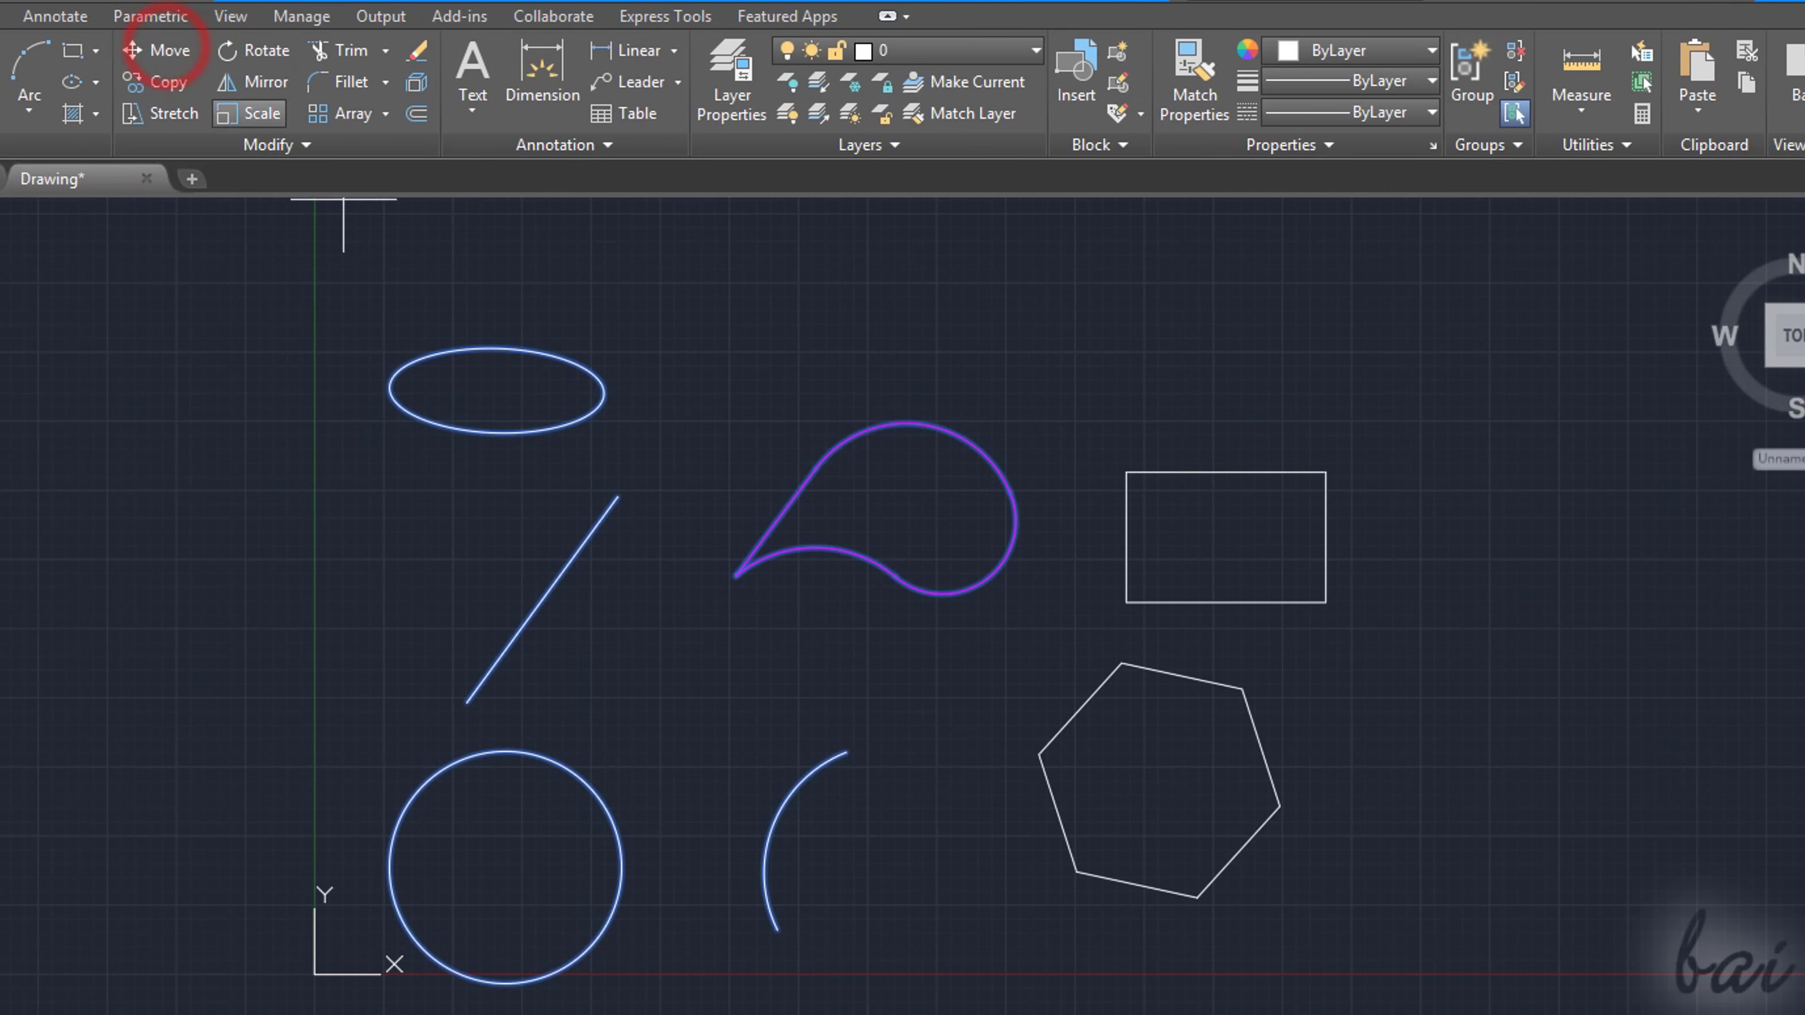
left_click(596, 648)
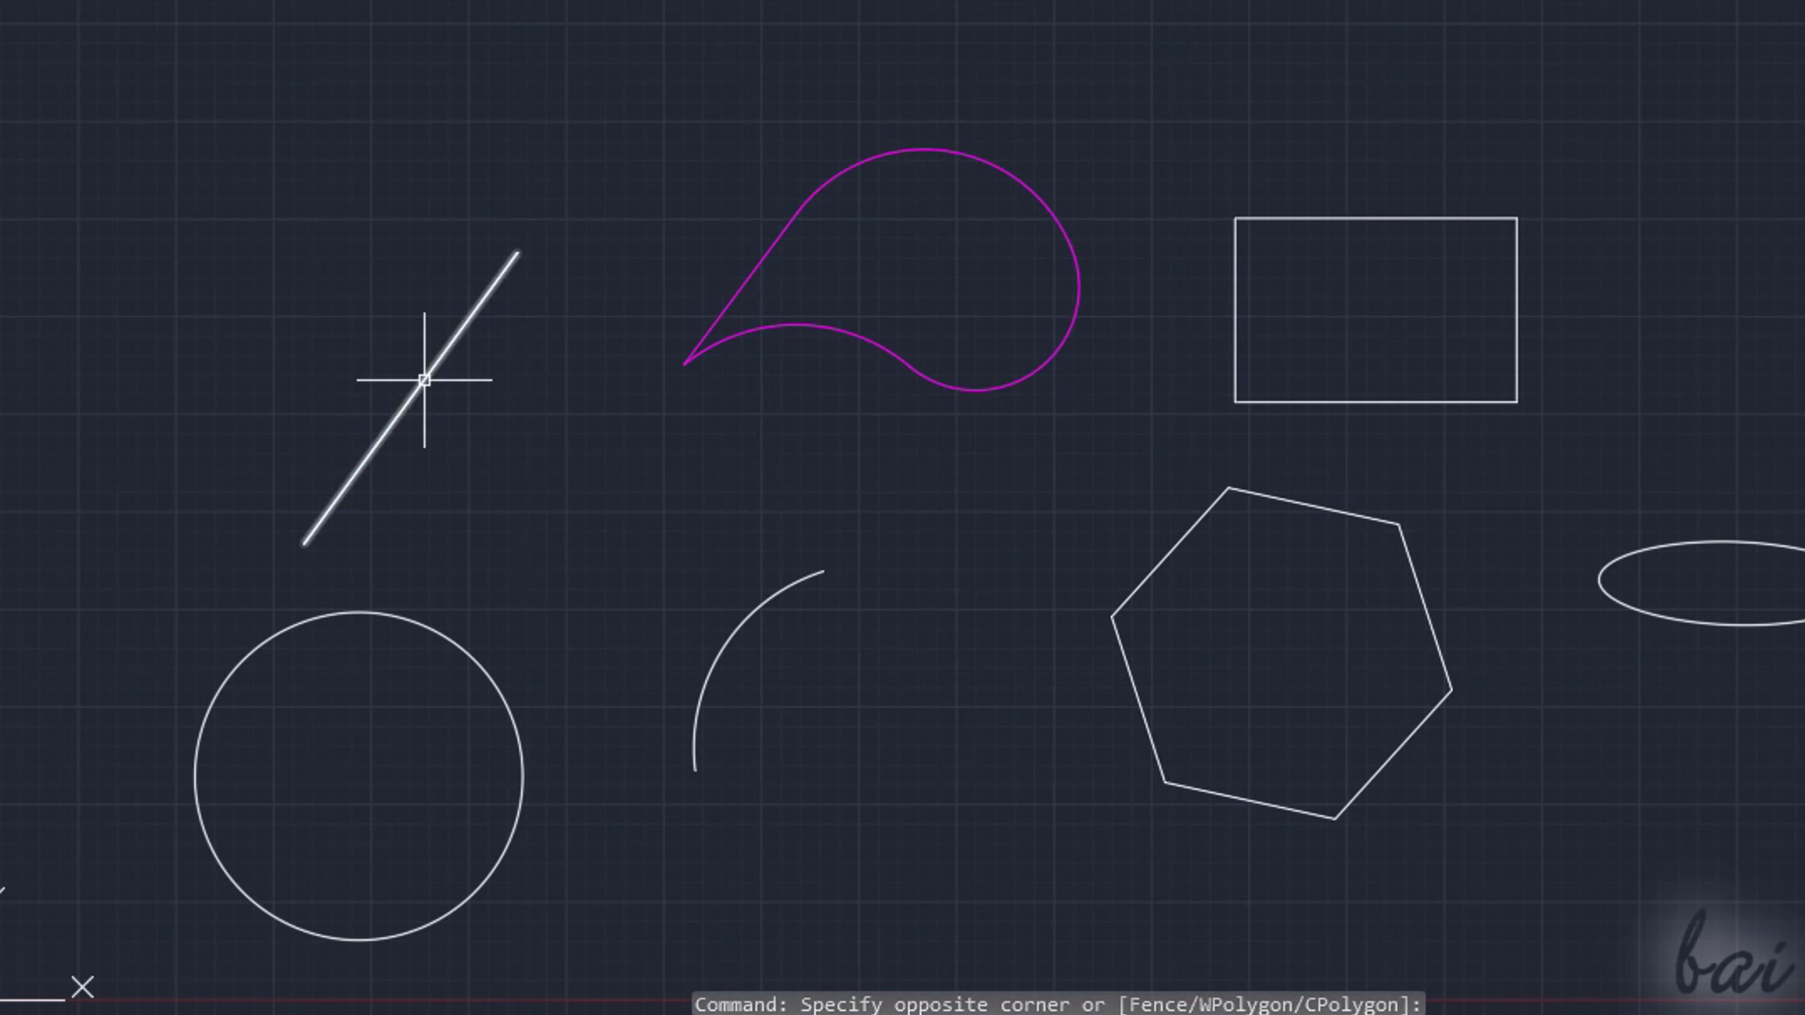
- Select the line, magenta polyline, rectangle, hexagon, arc and circle one by one, and clear the selection
left_click(419, 387)
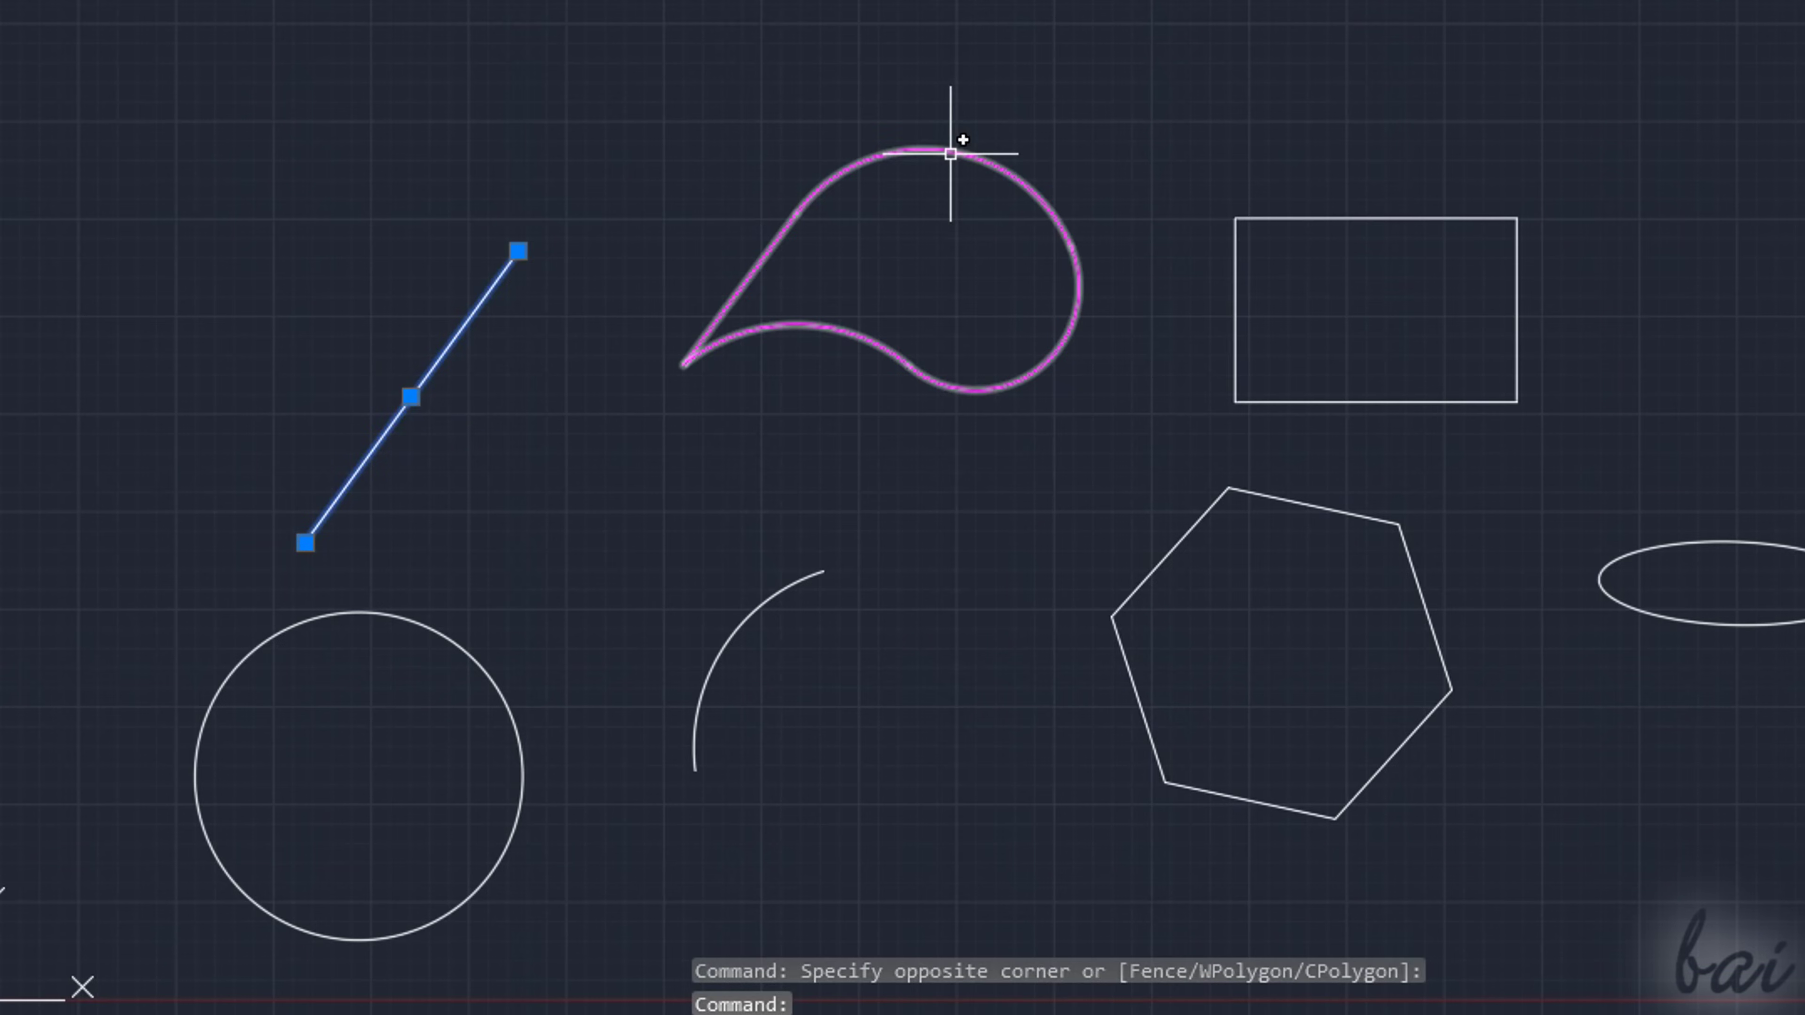
left_click(949, 152)
left_click(1240, 217)
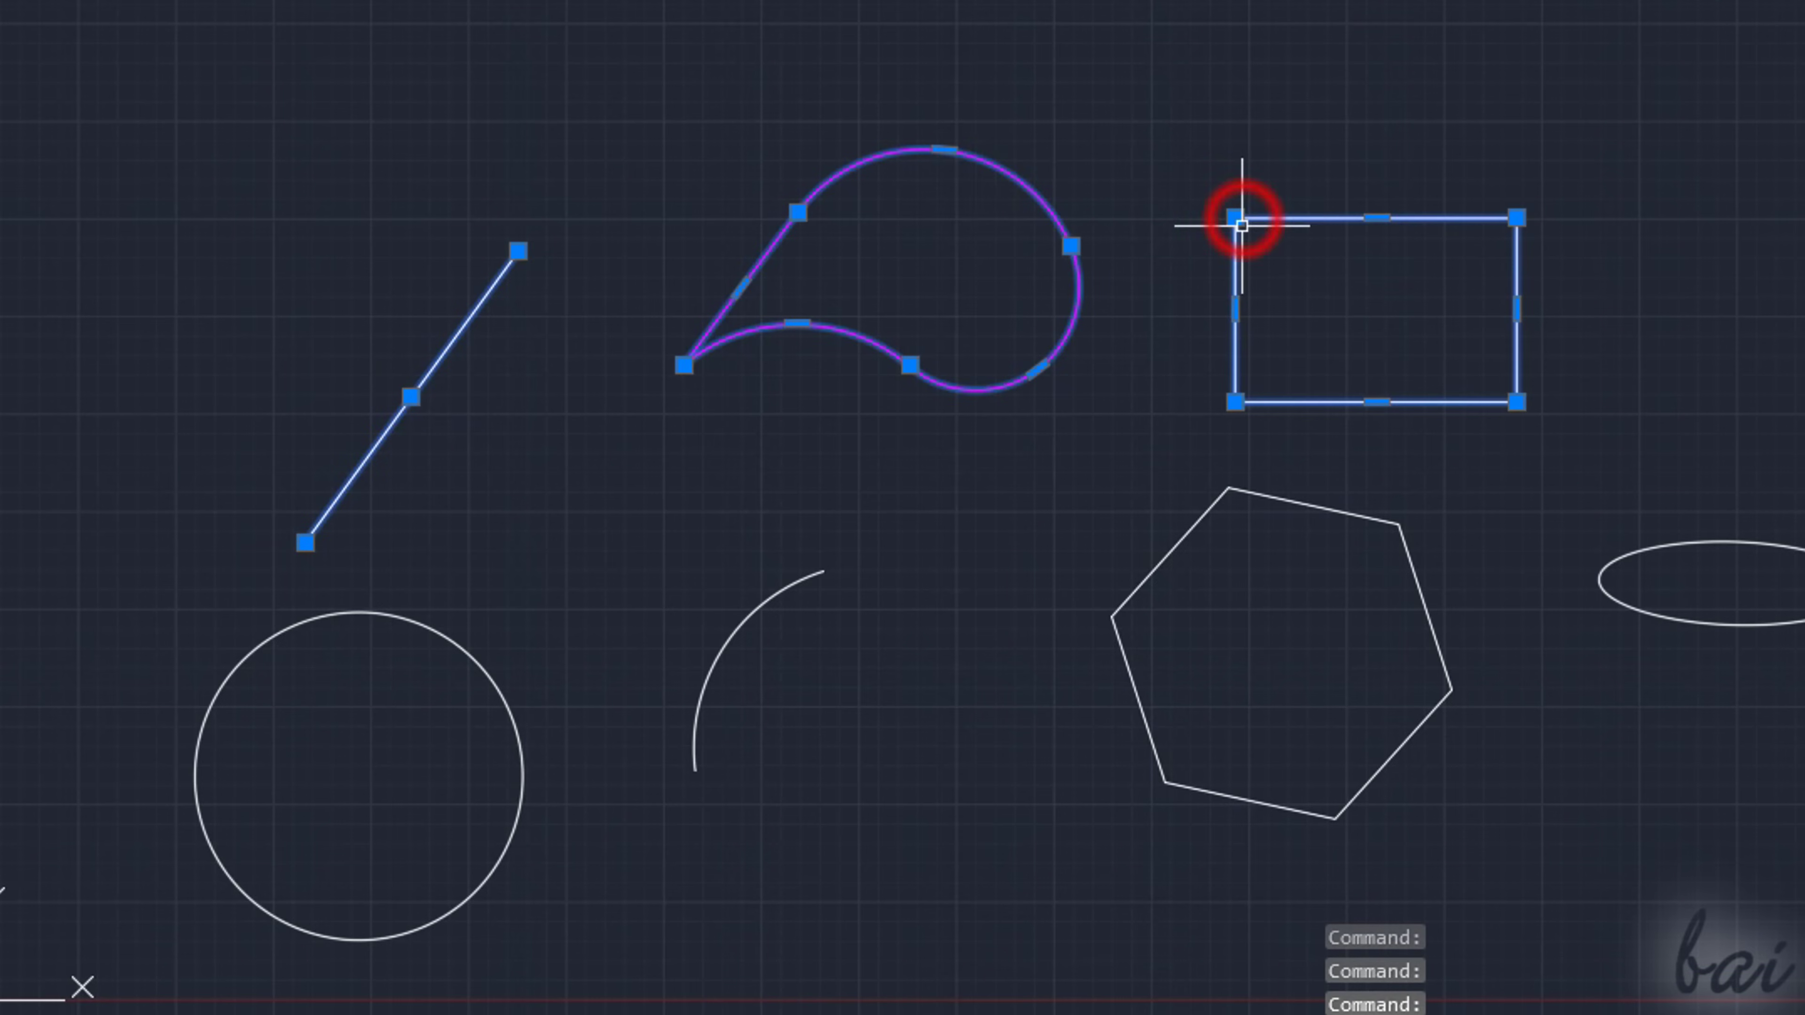
left_click(1184, 522)
left_click(779, 591)
left_click(468, 649)
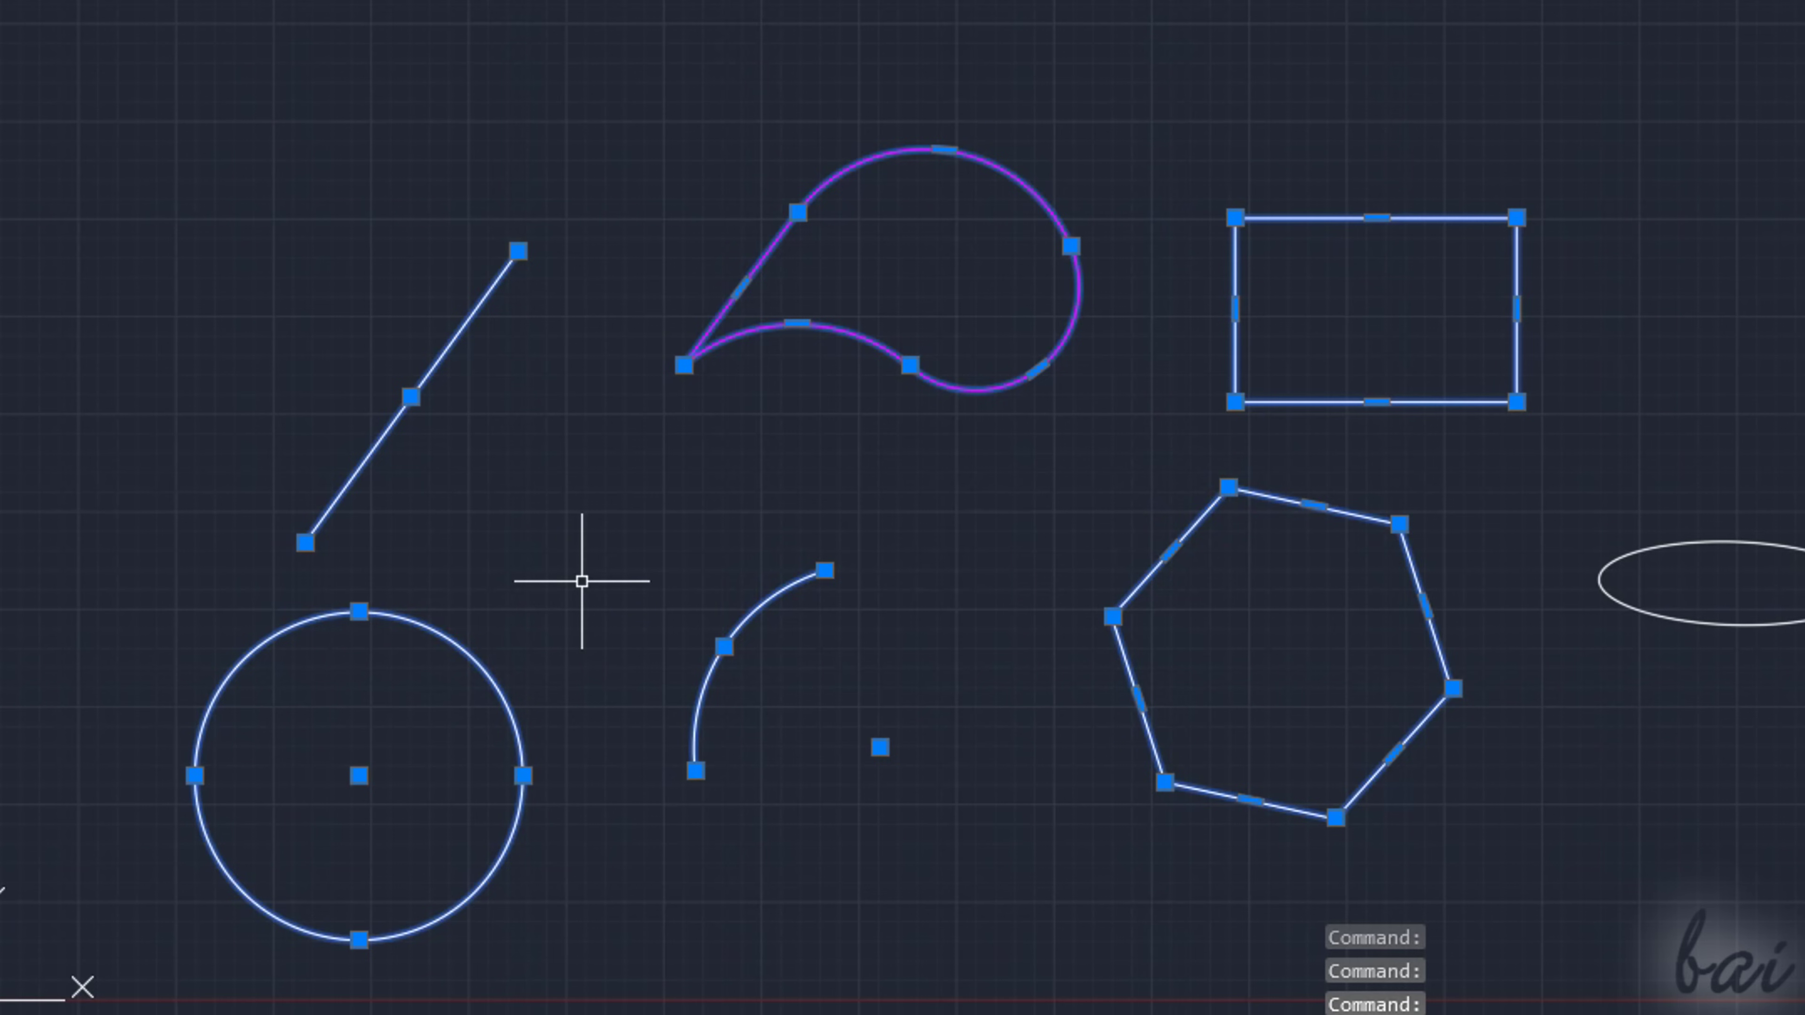
key("Escape")
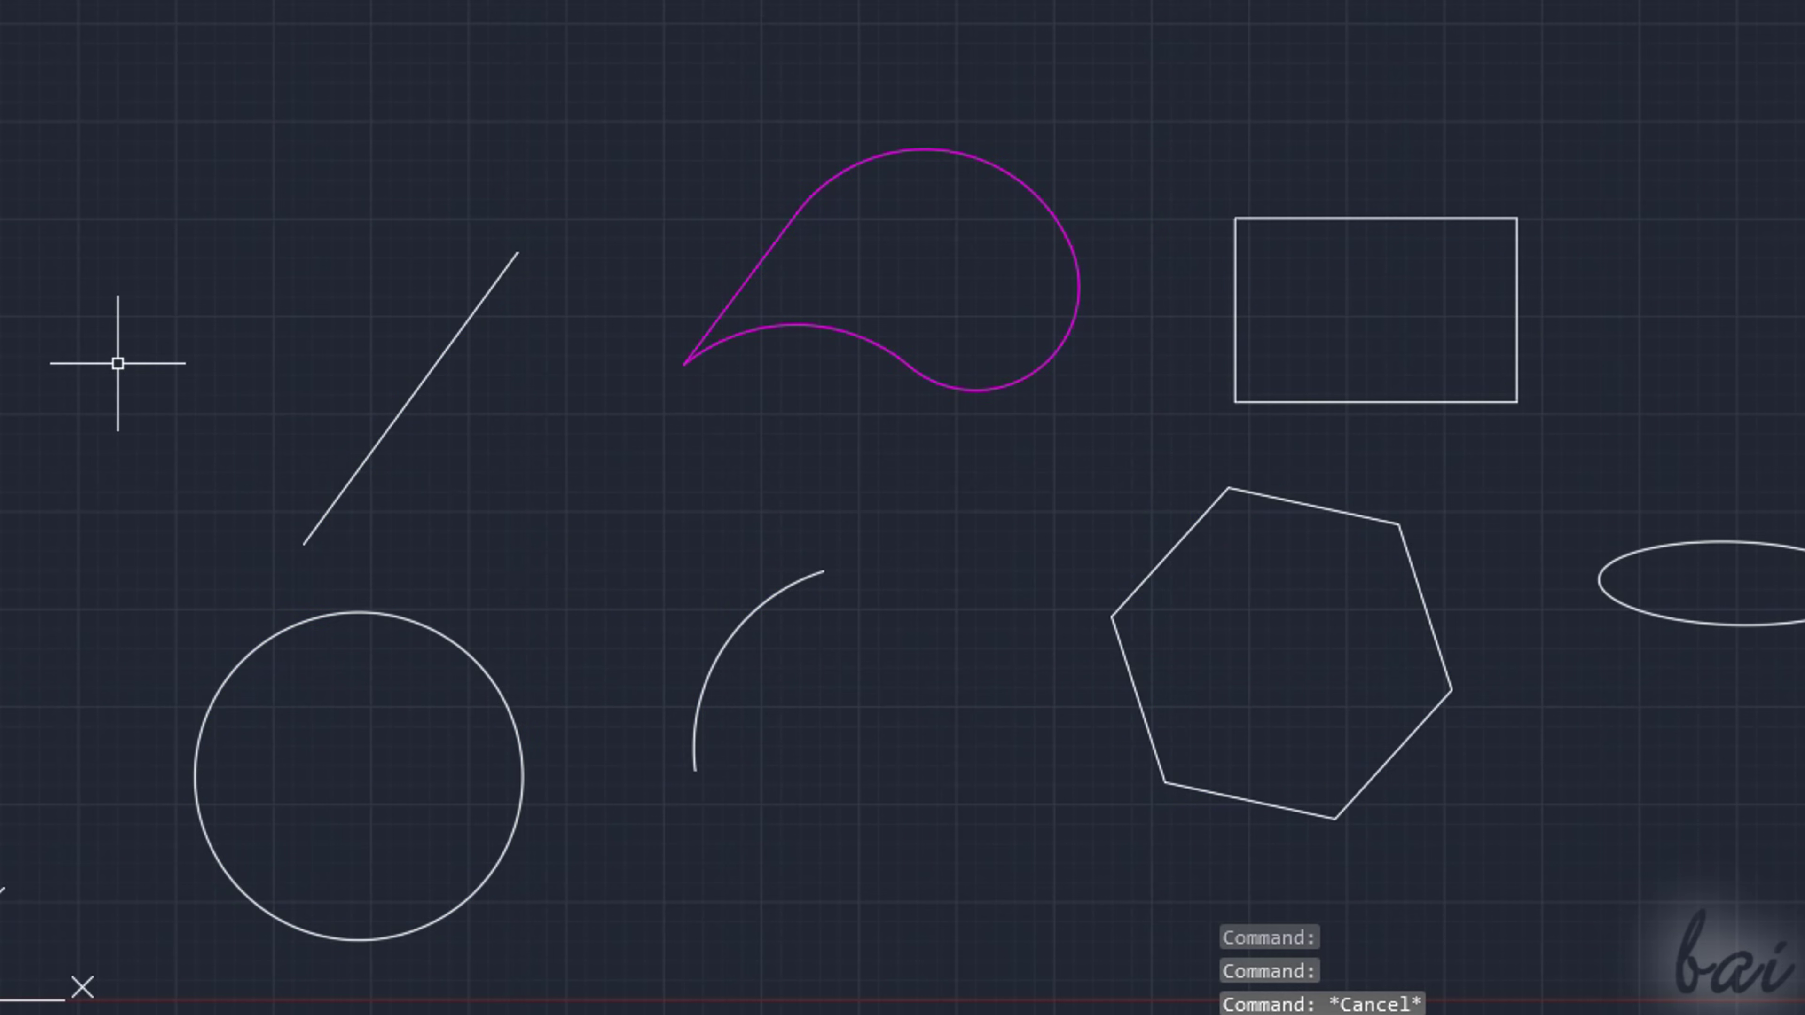
- Select the line, polyline and arc with a window lasso, and the polyline, arc and circle with a crossing lasso, clearing each selection
mouse_move(118, 364)
left_mouse_down()
mouse_move(543, 155)
mouse_move(819, 68)
mouse_move(913, 96)
mouse_move(1081, 247)
mouse_move(1148, 401)
mouse_move(1110, 512)
mouse_move(882, 756)
mouse_move(565, 948)
left_mouse_up()
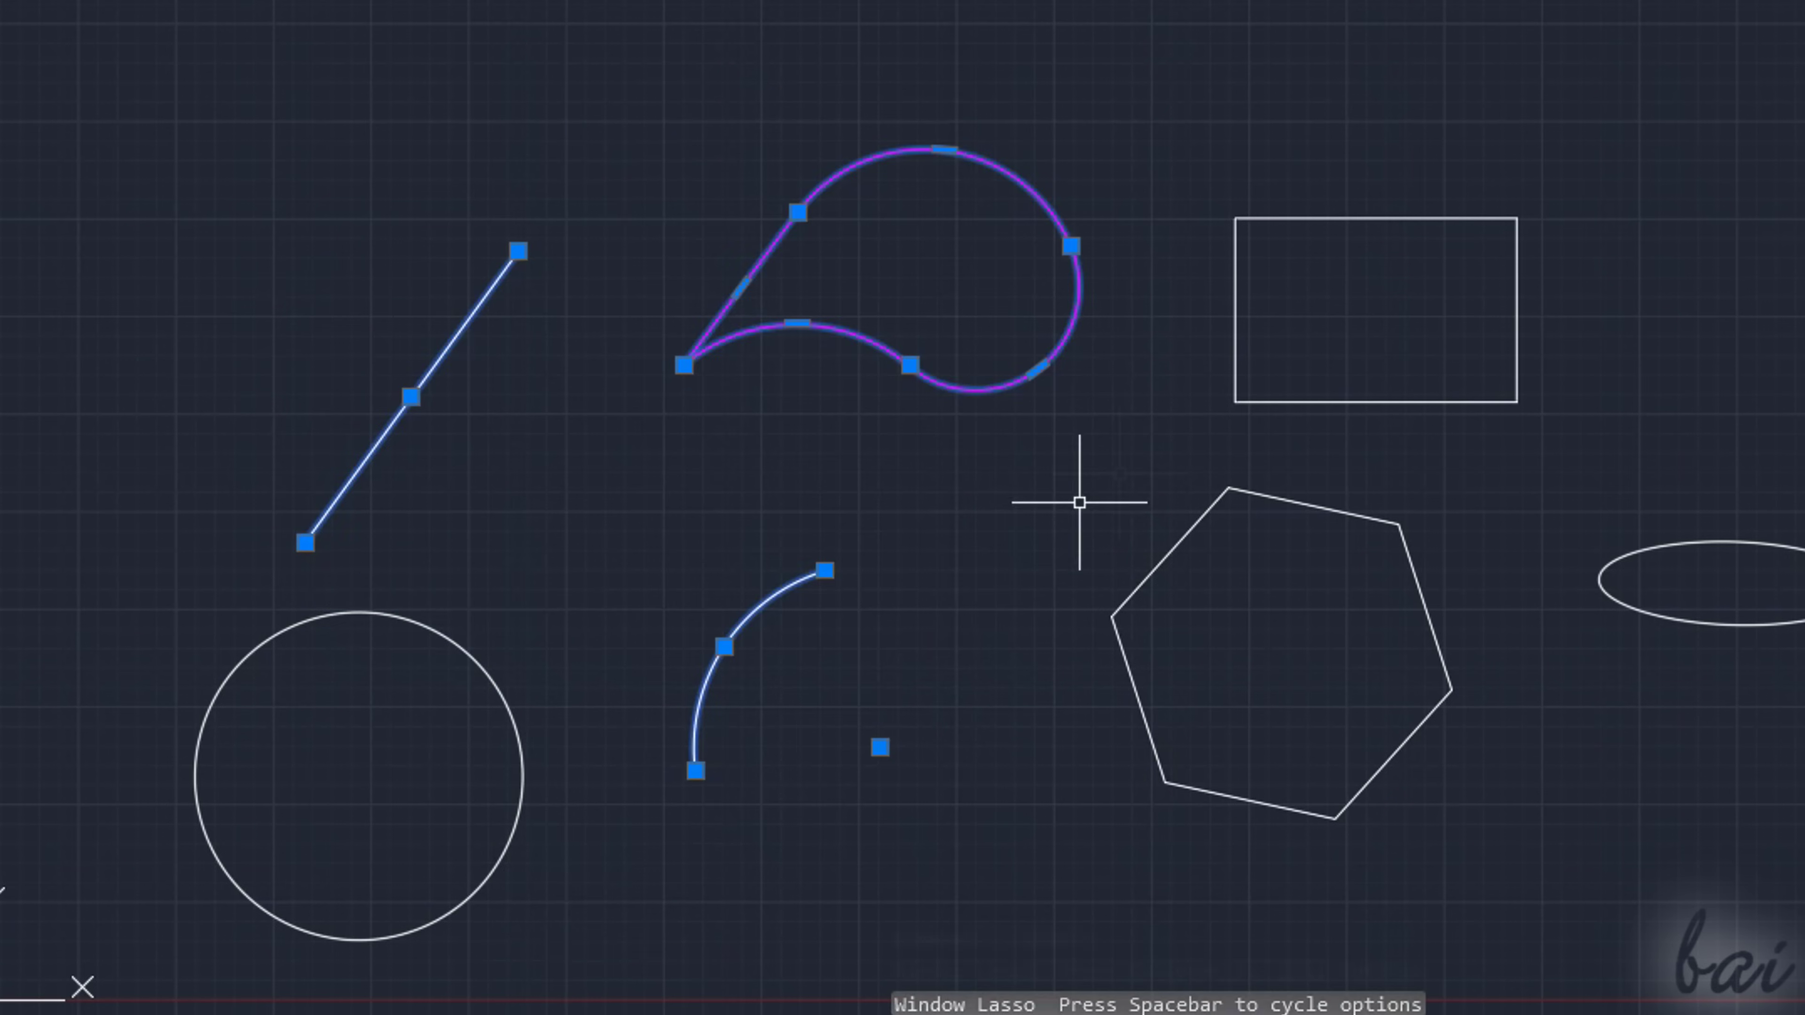
key("Escape")
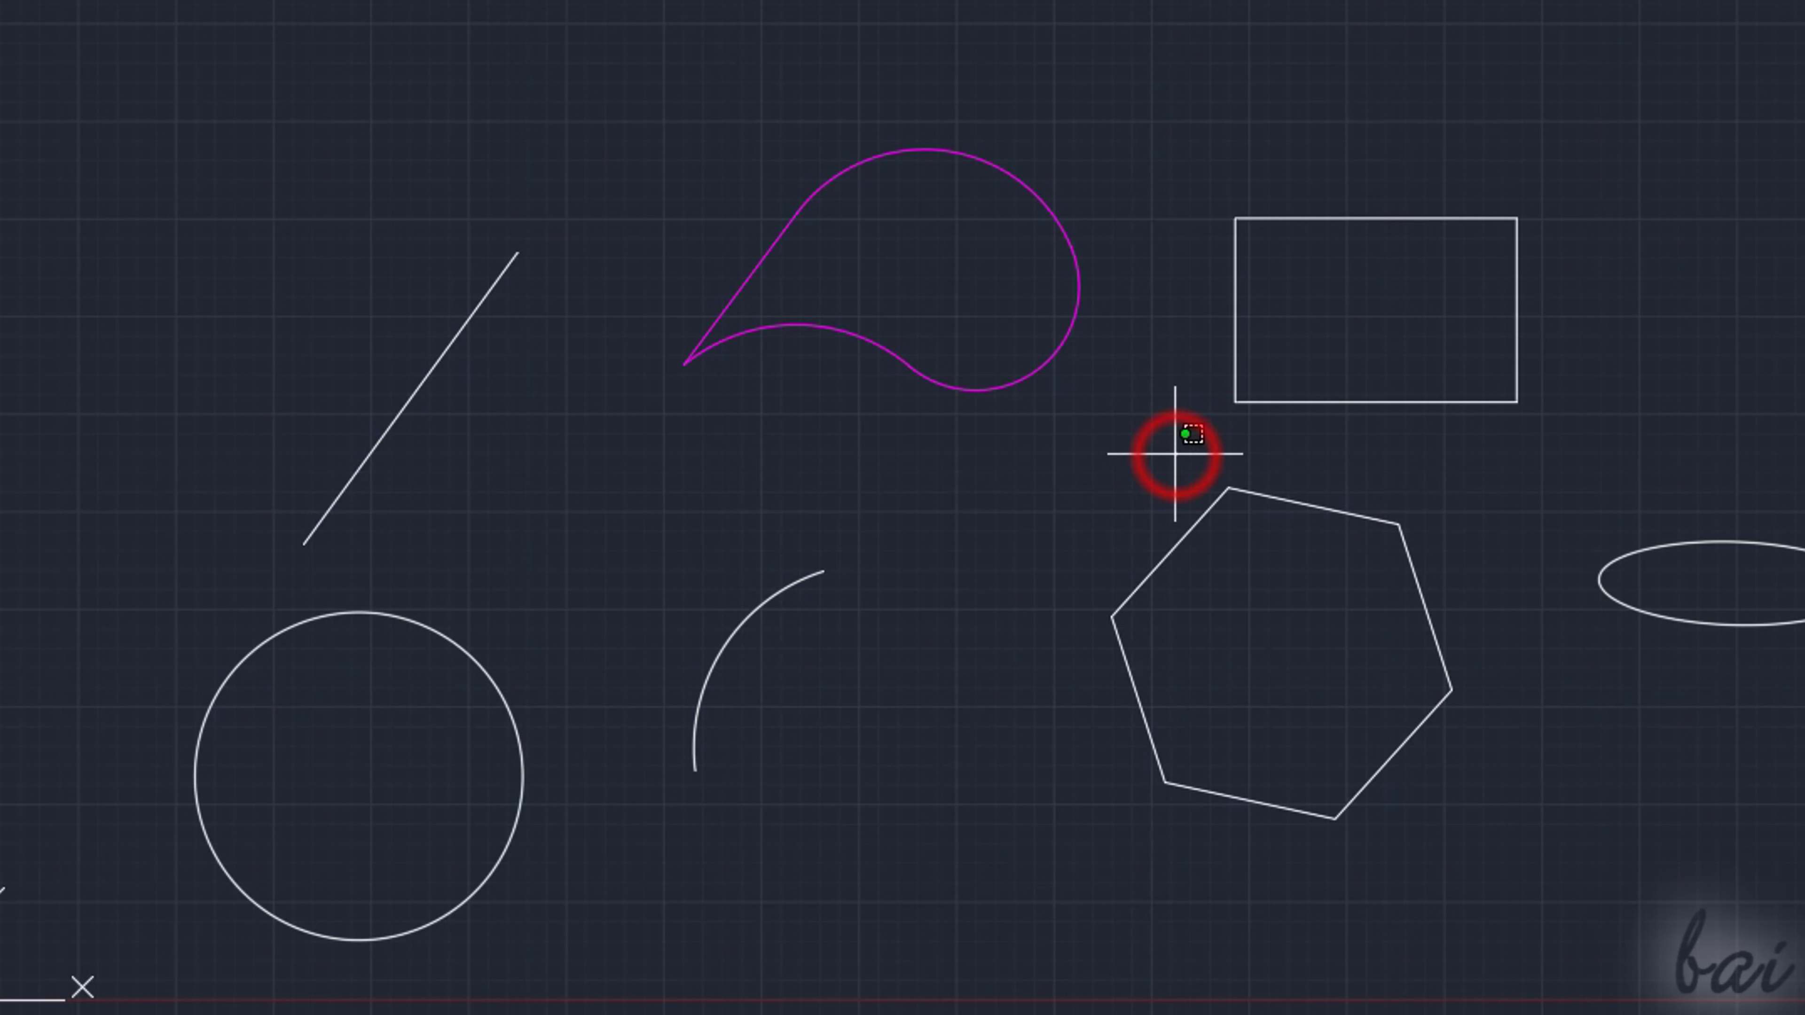
left_click_drag(1175, 454, 1150, 441)
mouse_move(1019, 361)
left_mouse_down()
mouse_move(793, 363)
mouse_move(568, 524)
mouse_move(434, 658)
mouse_move(371, 752)
mouse_move(358, 814)
left_mouse_up()
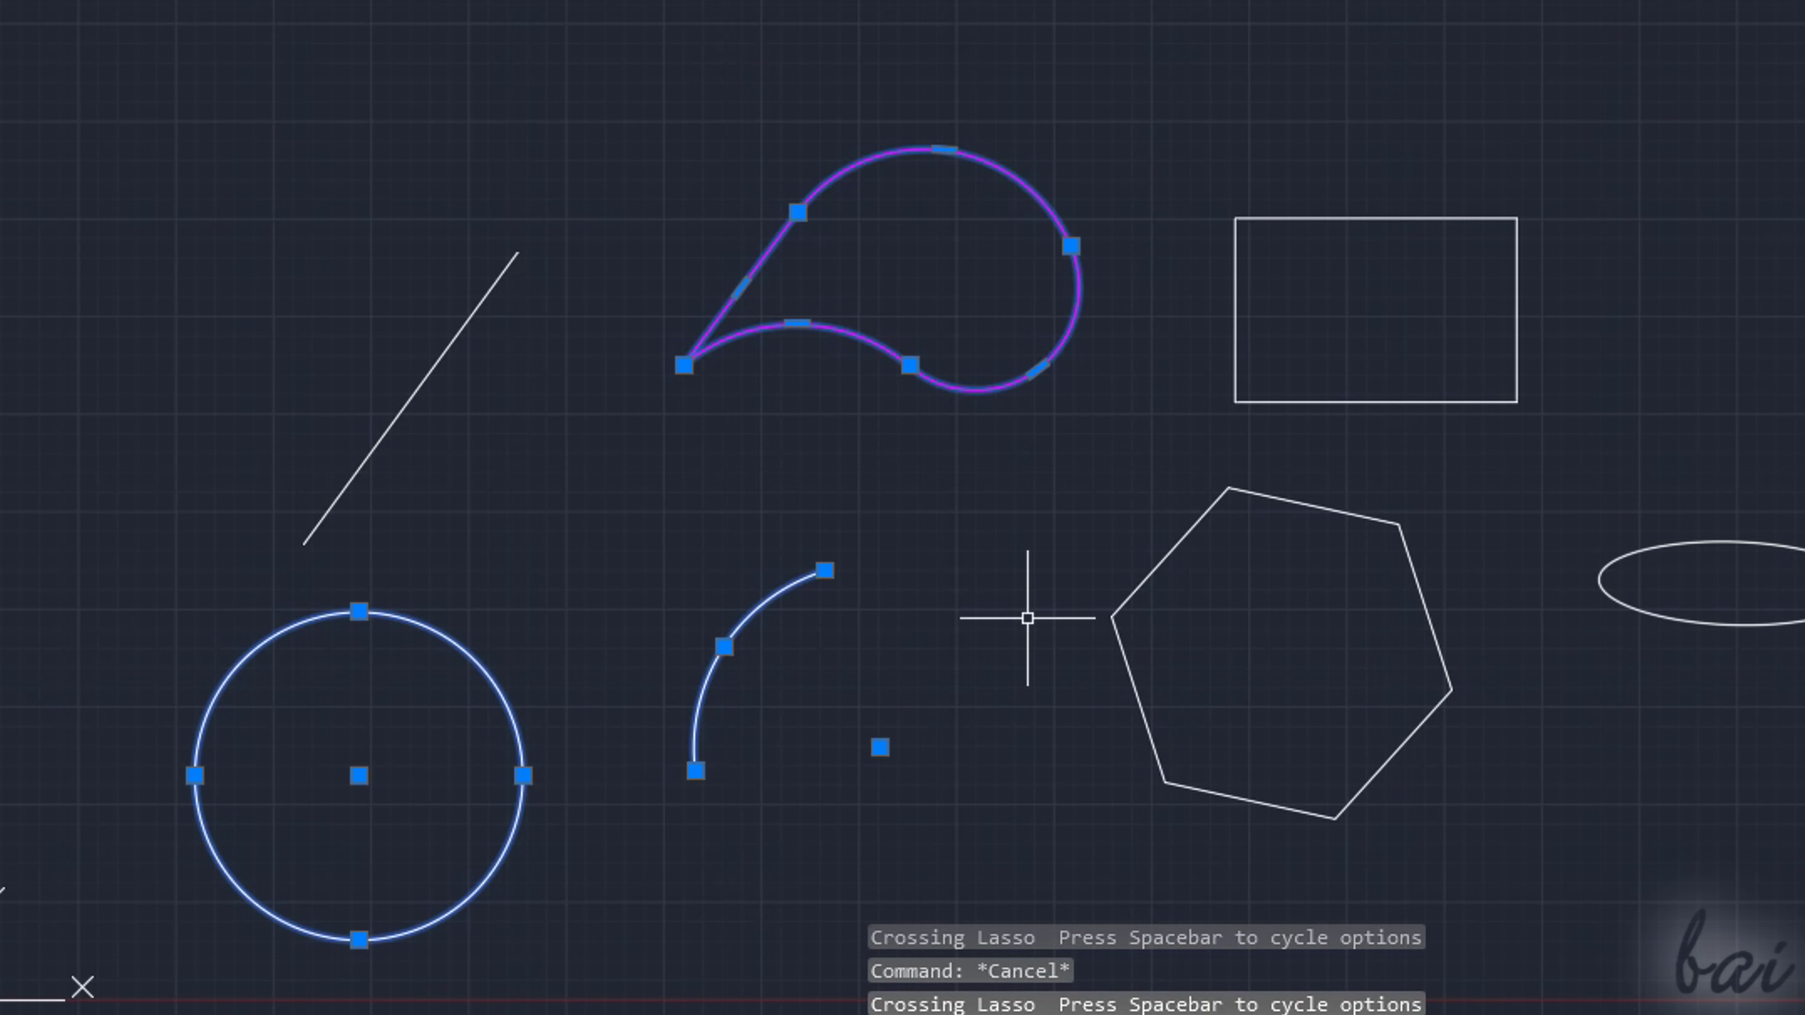
key("Escape")
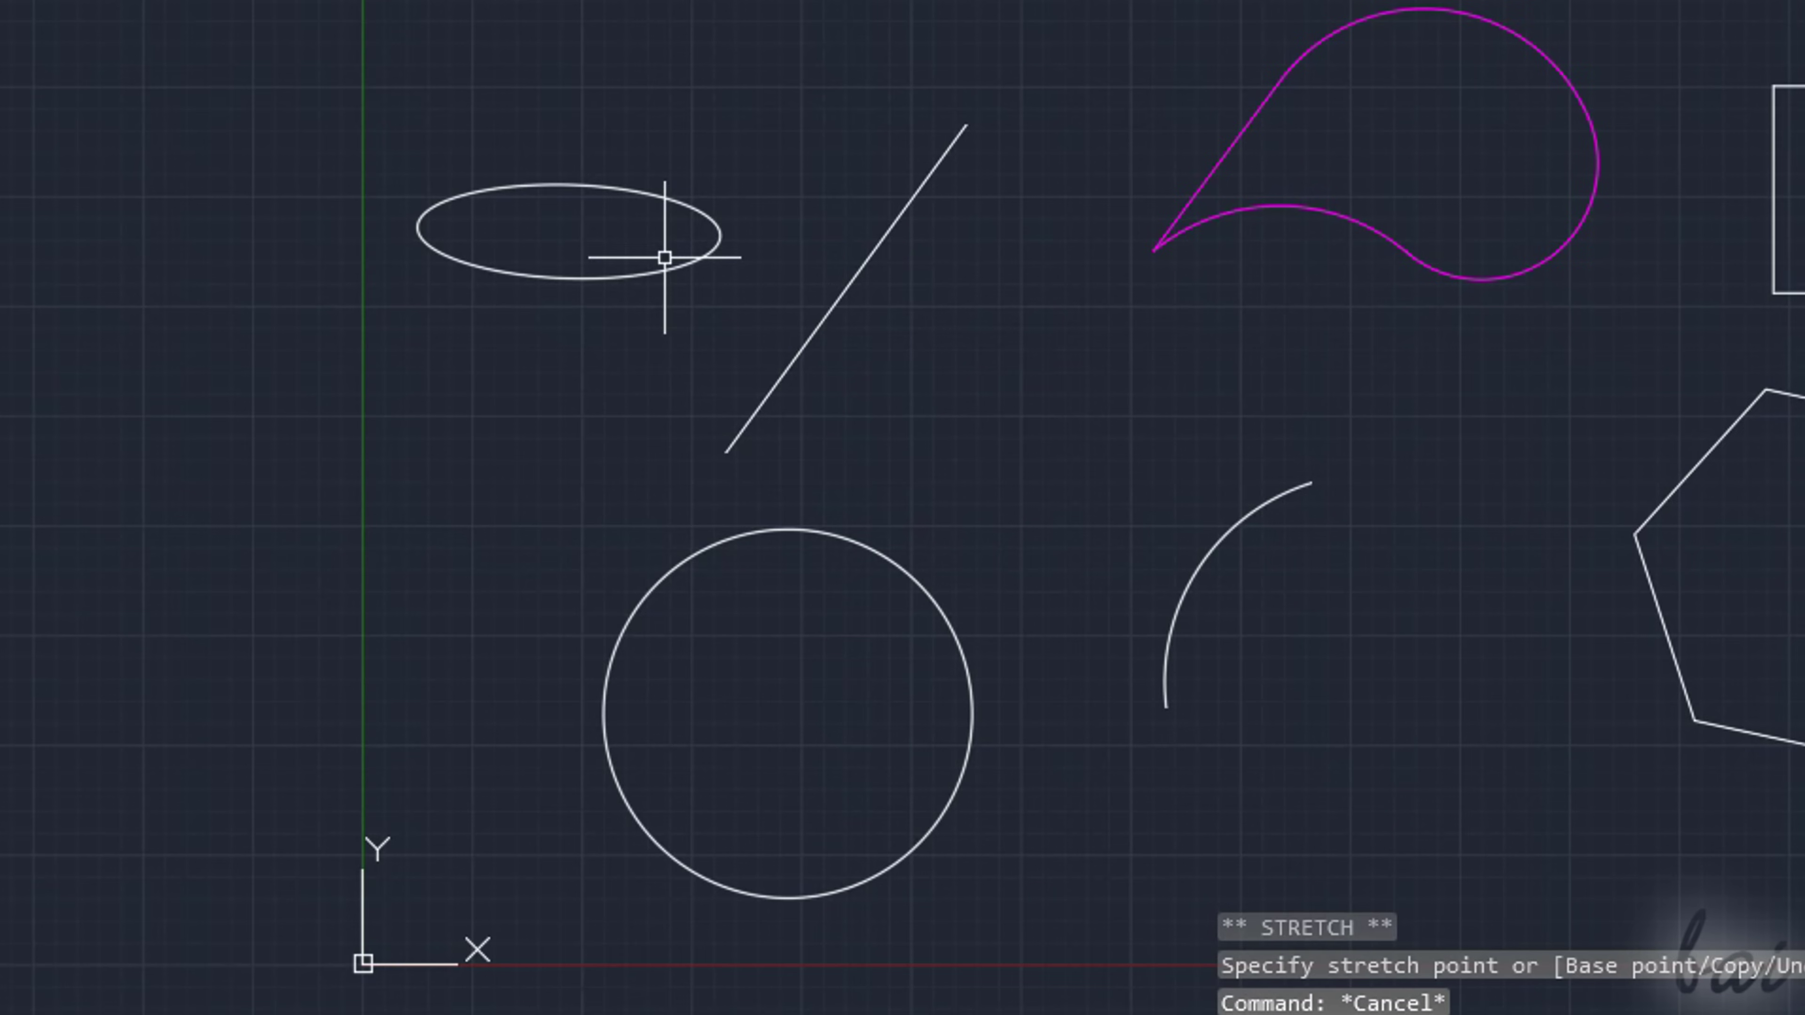
- Select the ellipse, the slanted line, the circle and the arc together, and clear the selection
left_click(671, 269)
left_click(828, 310)
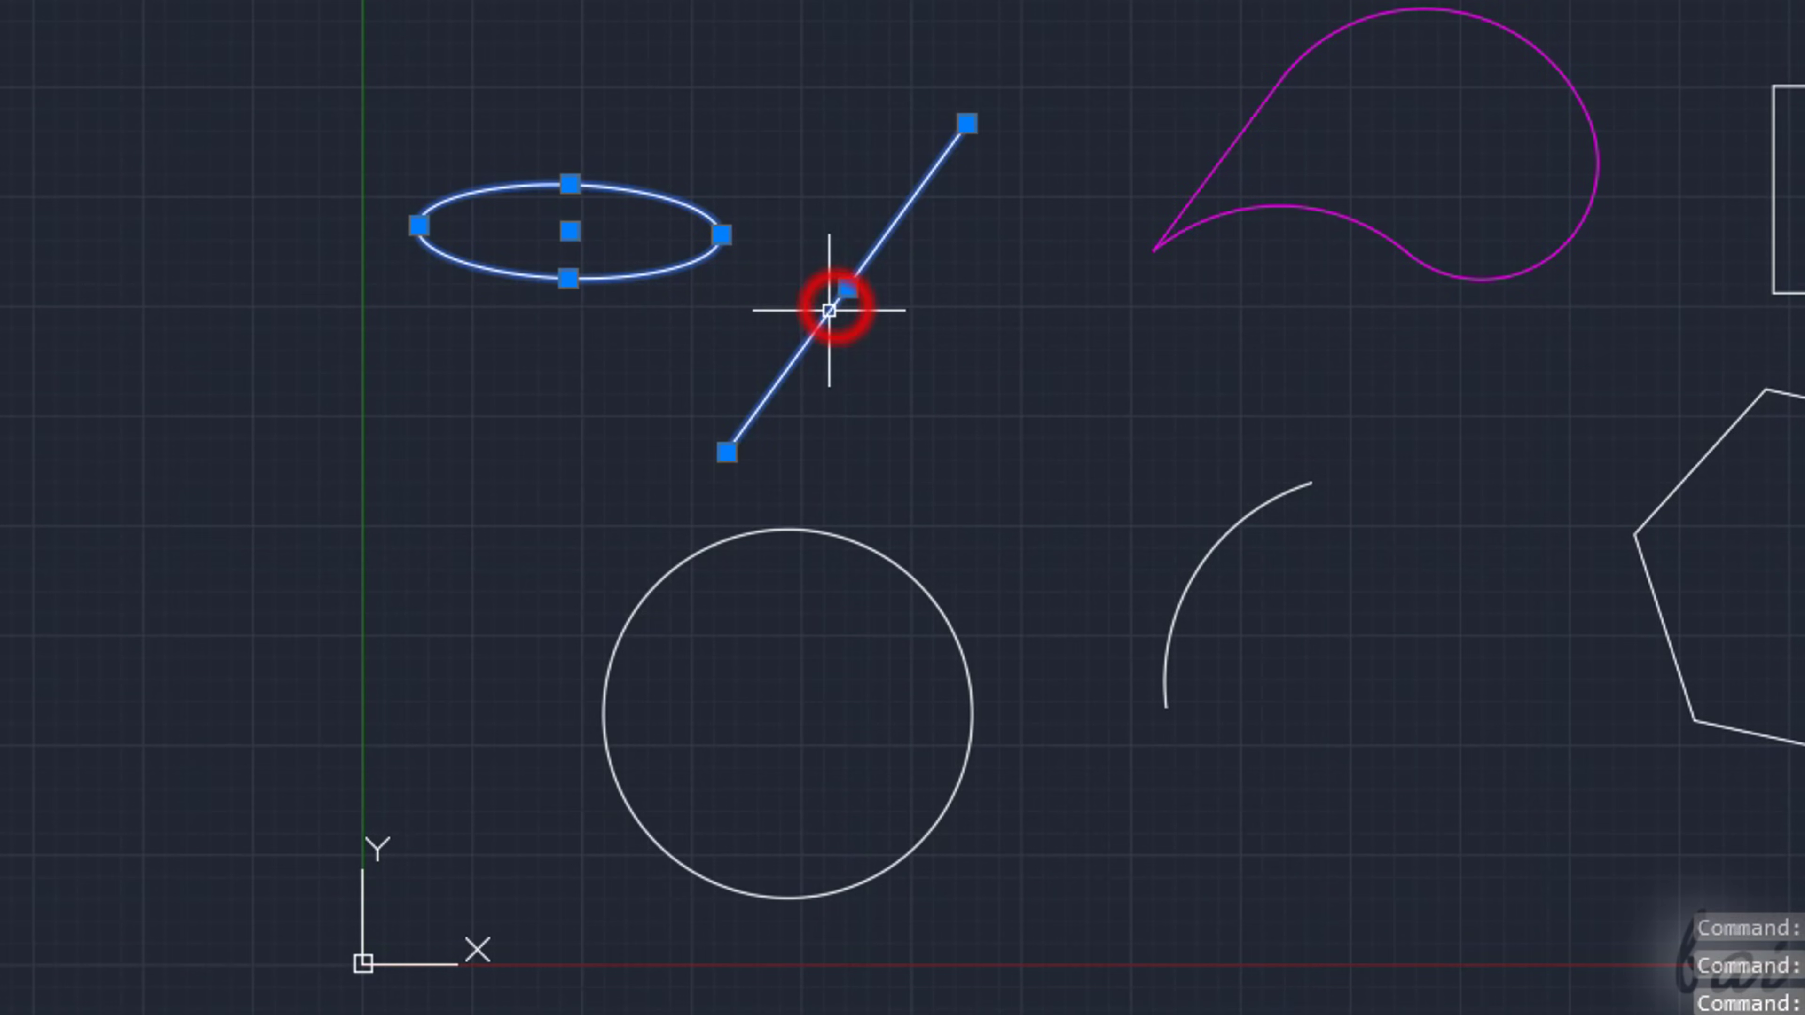
left_click(854, 535)
left_click(1227, 526)
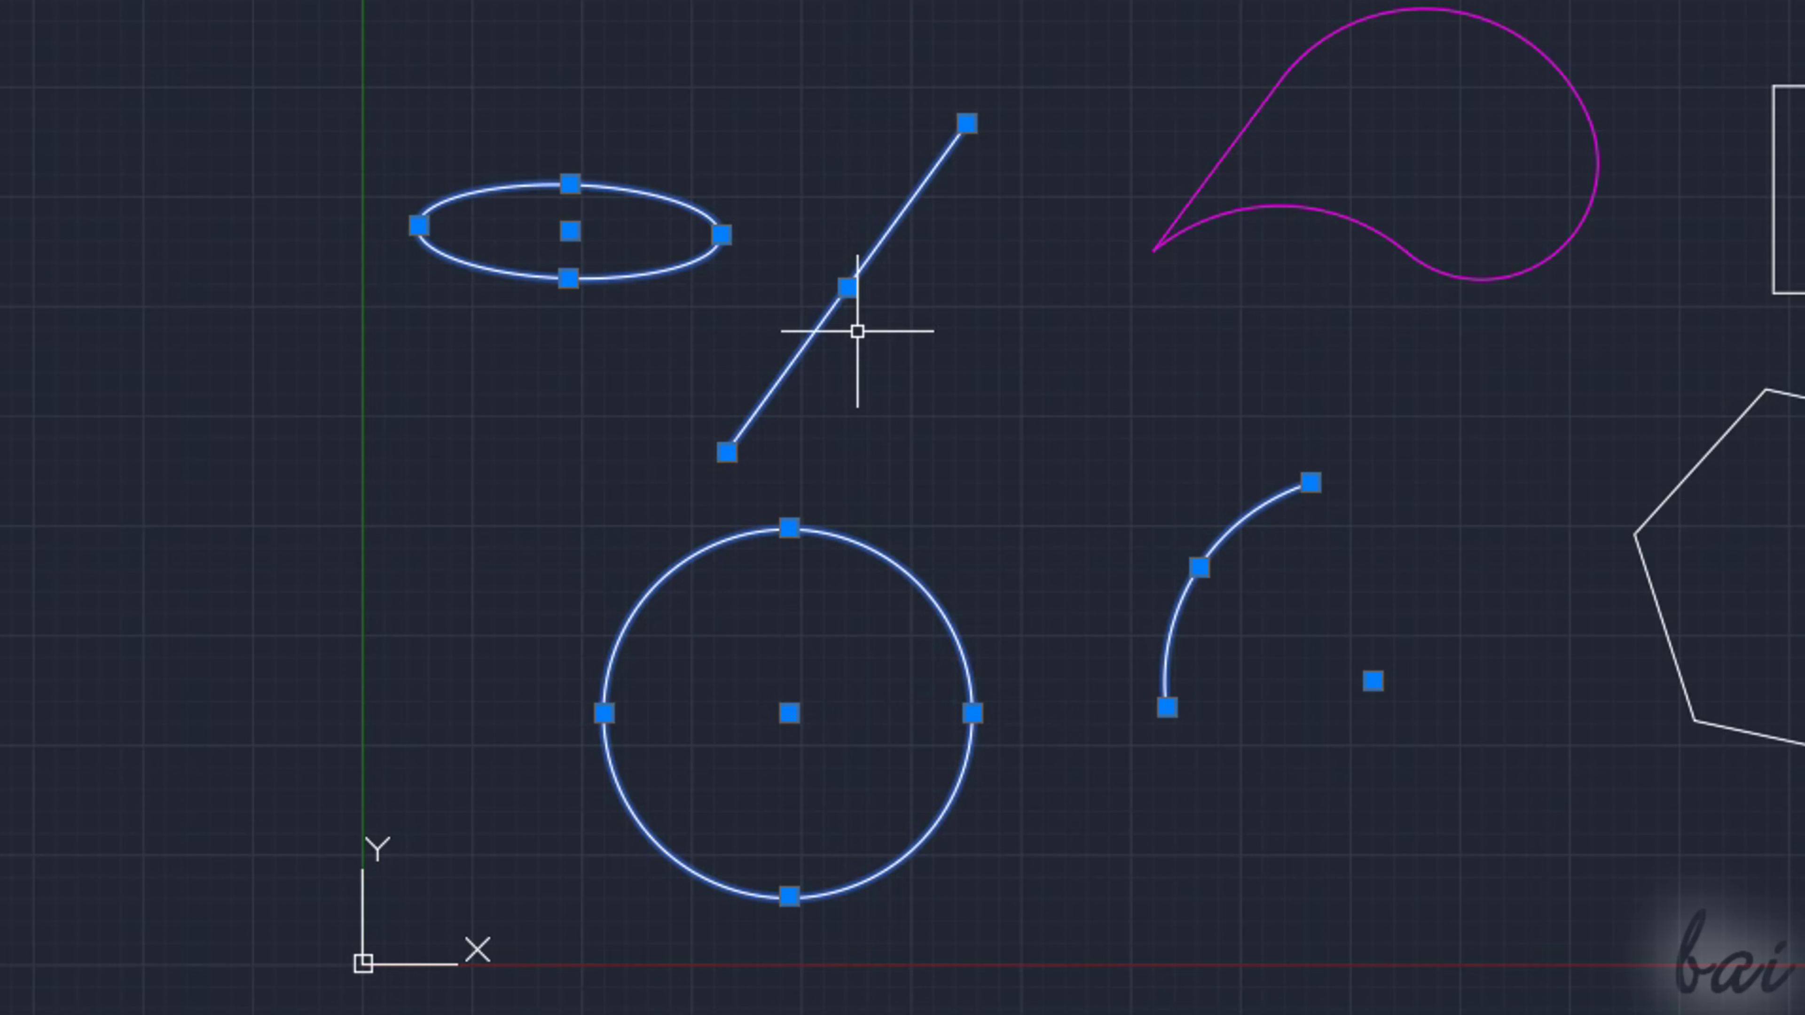
key("Escape")
- Move the ellipse by its center grip to the empty area above the slanted line
left_click(610, 189)
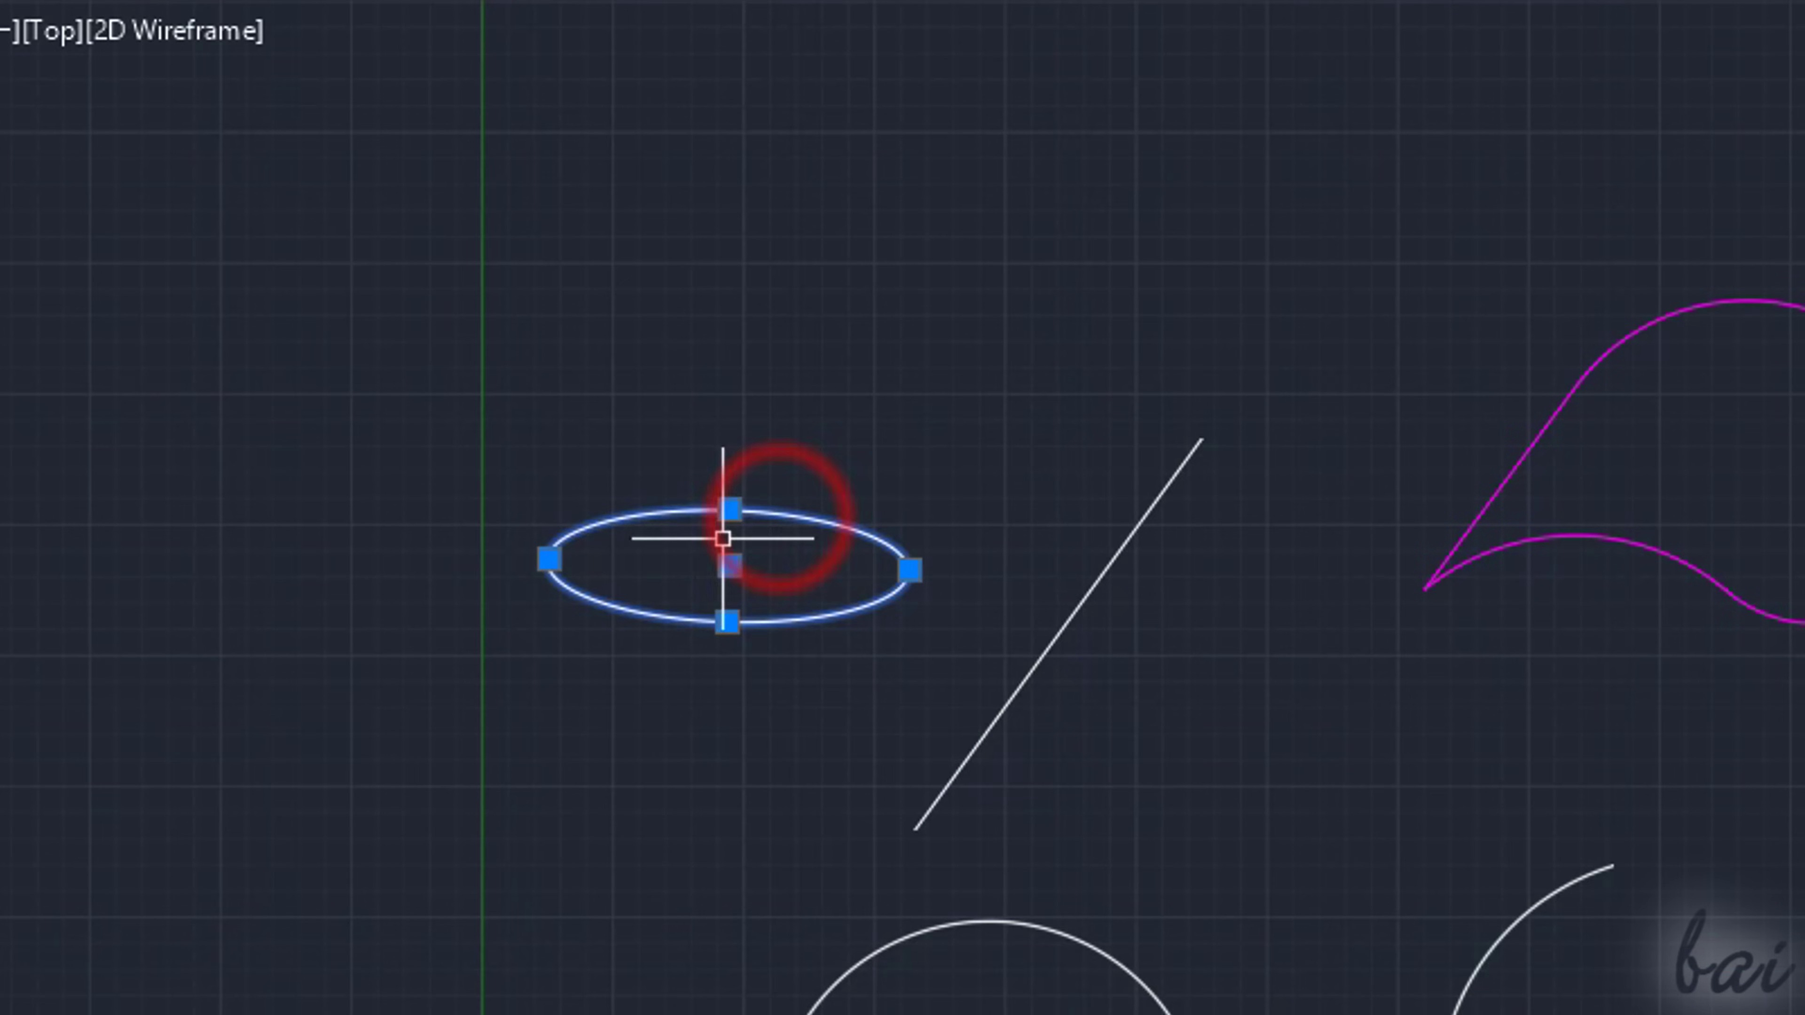
left_click(728, 563)
left_click(972, 237)
- Stretch the selected ellipse's upper quadrant grip outward to make the ellipse taller
scroll(909, 150, "up", 4)
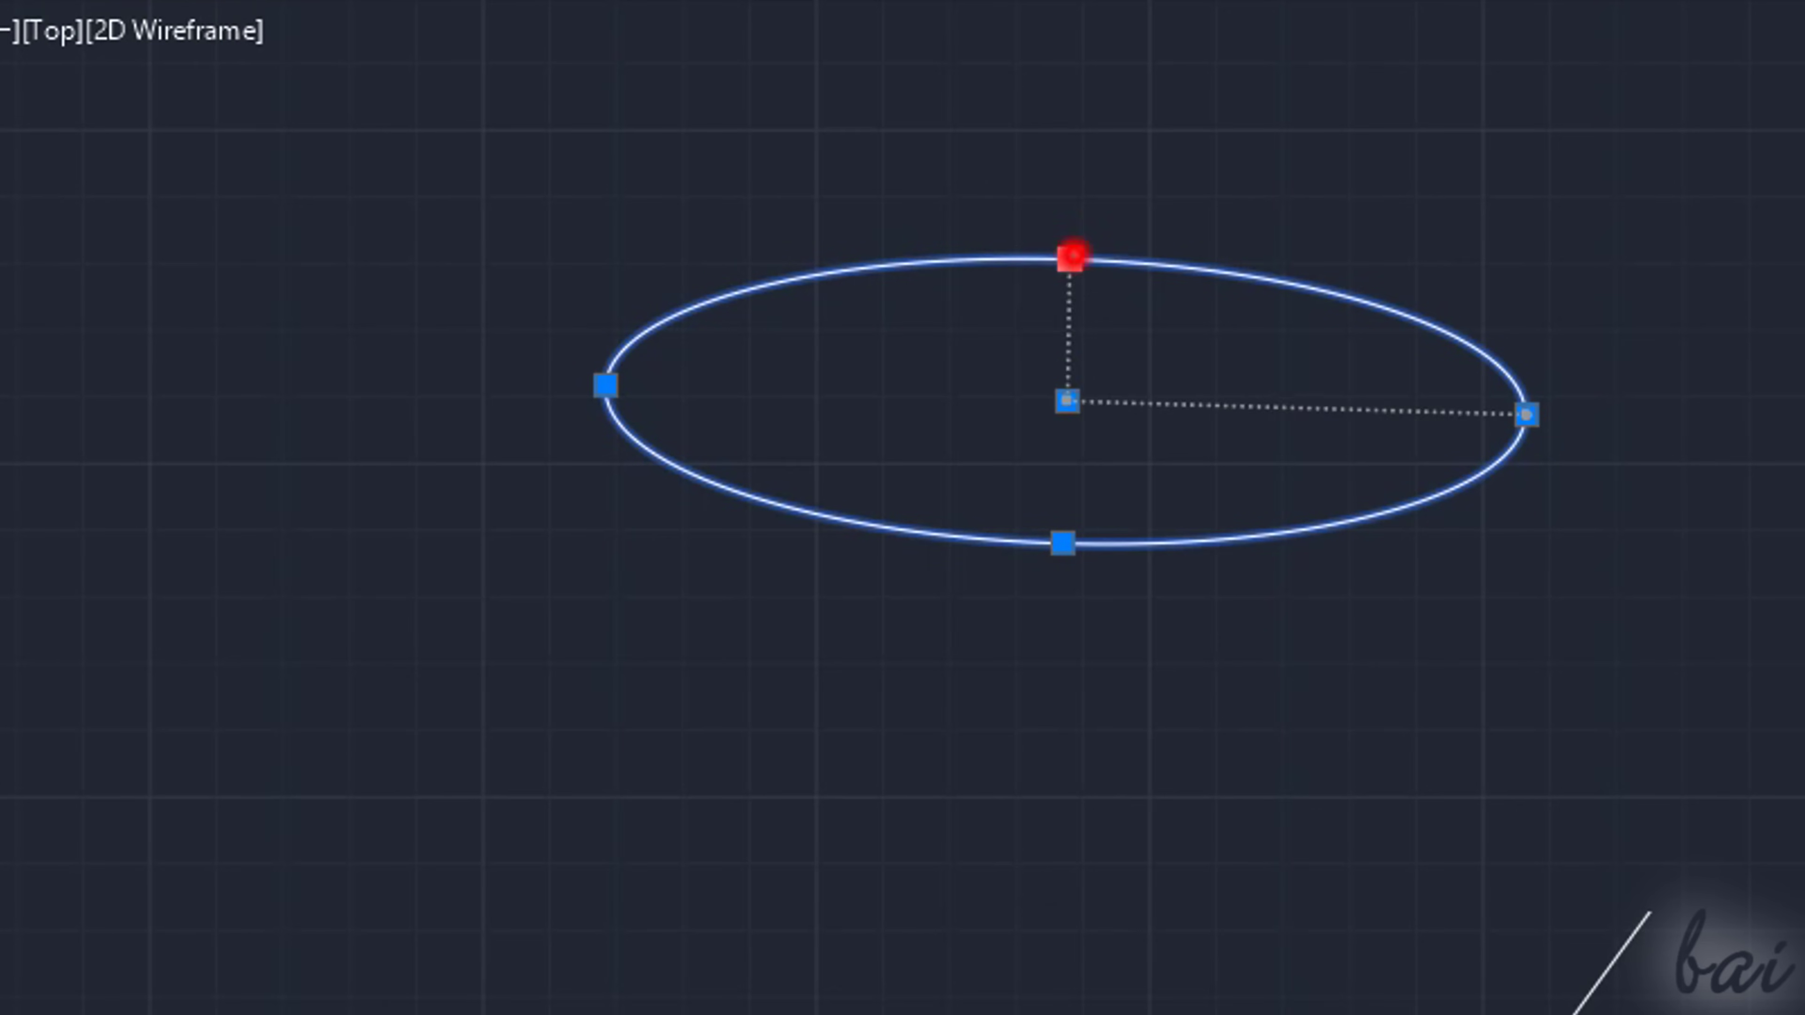
left_click(1070, 256)
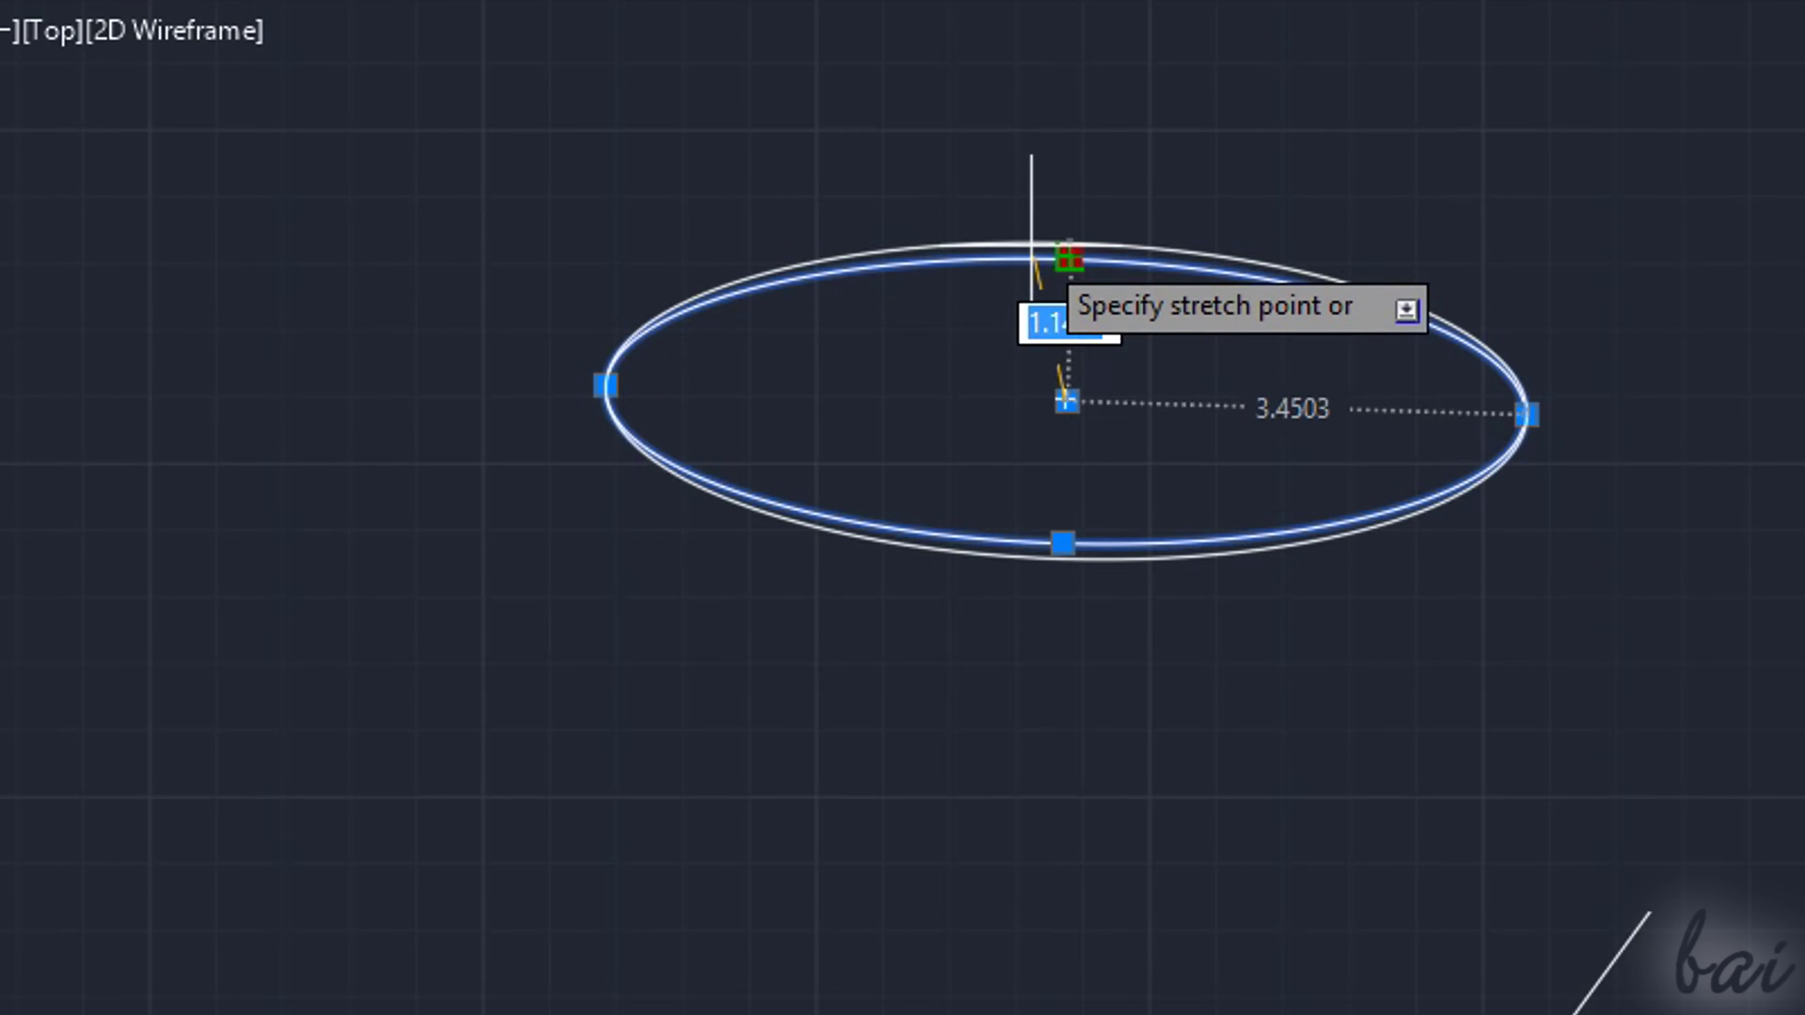
left_click(1072, 196)
mouse_move(1072, 196)
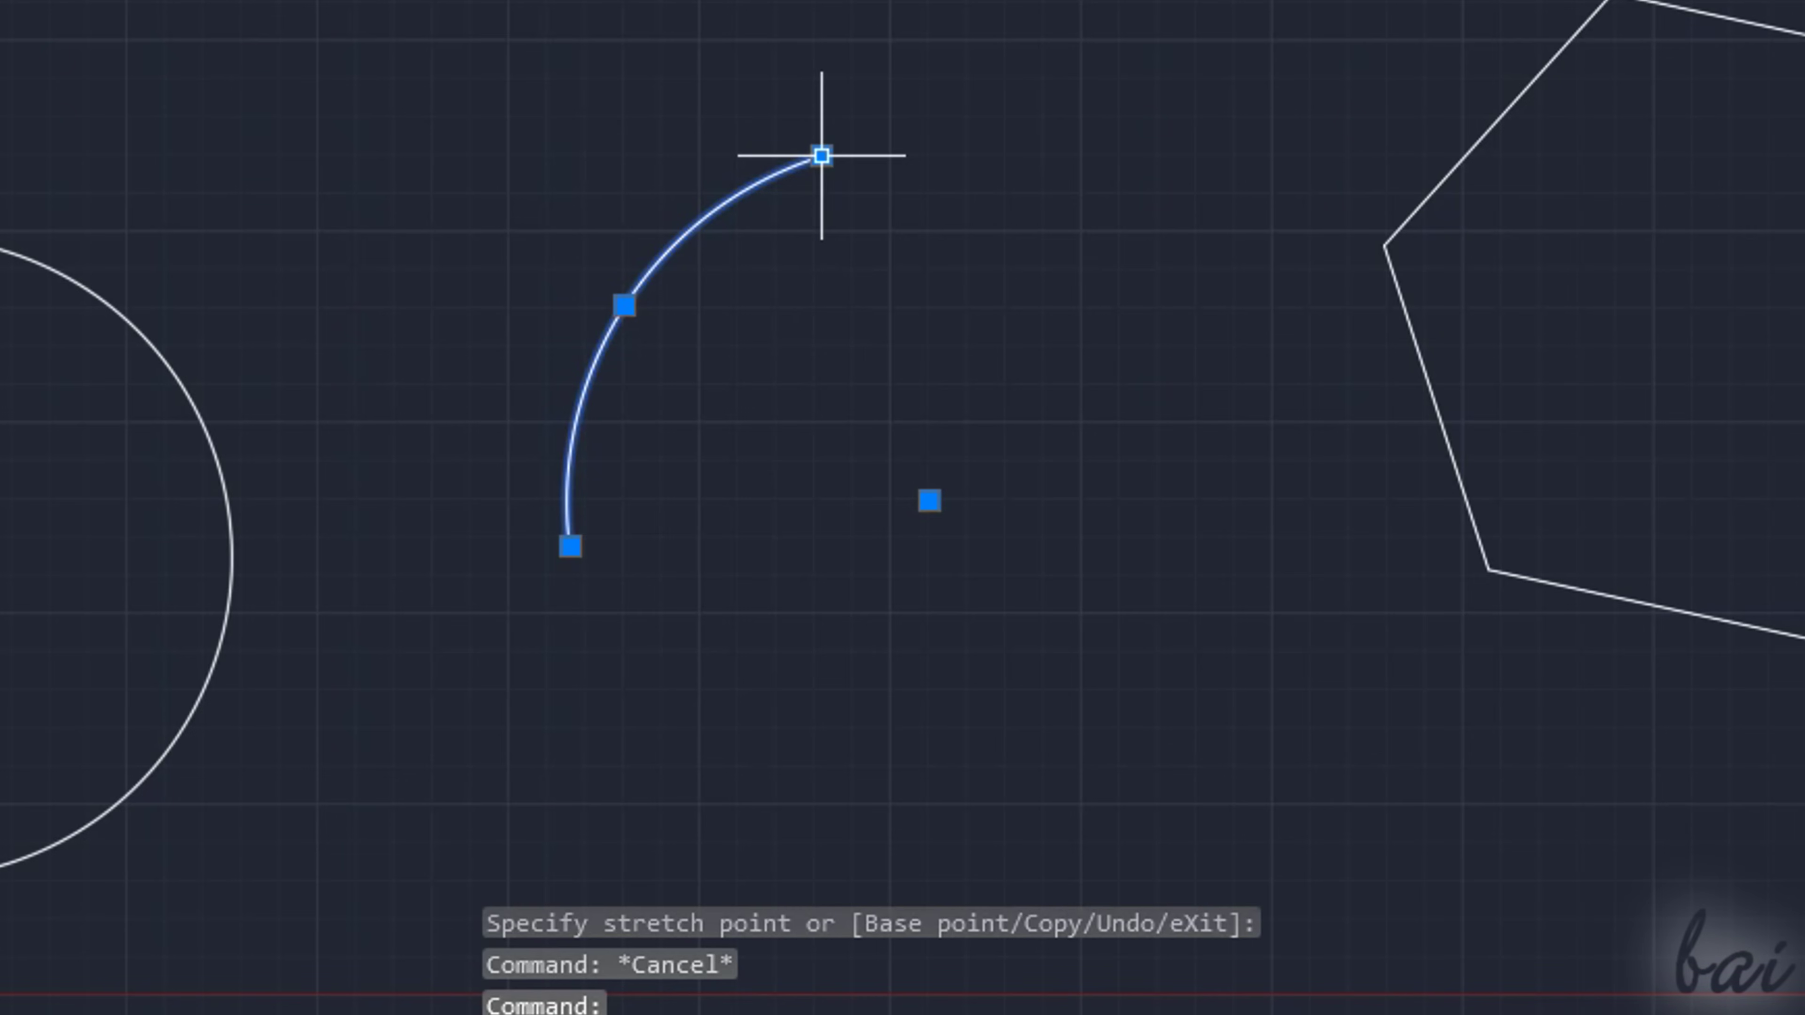
- Stretch the arc's lower endpoint down and outward with its grip
mouse_move(822, 155)
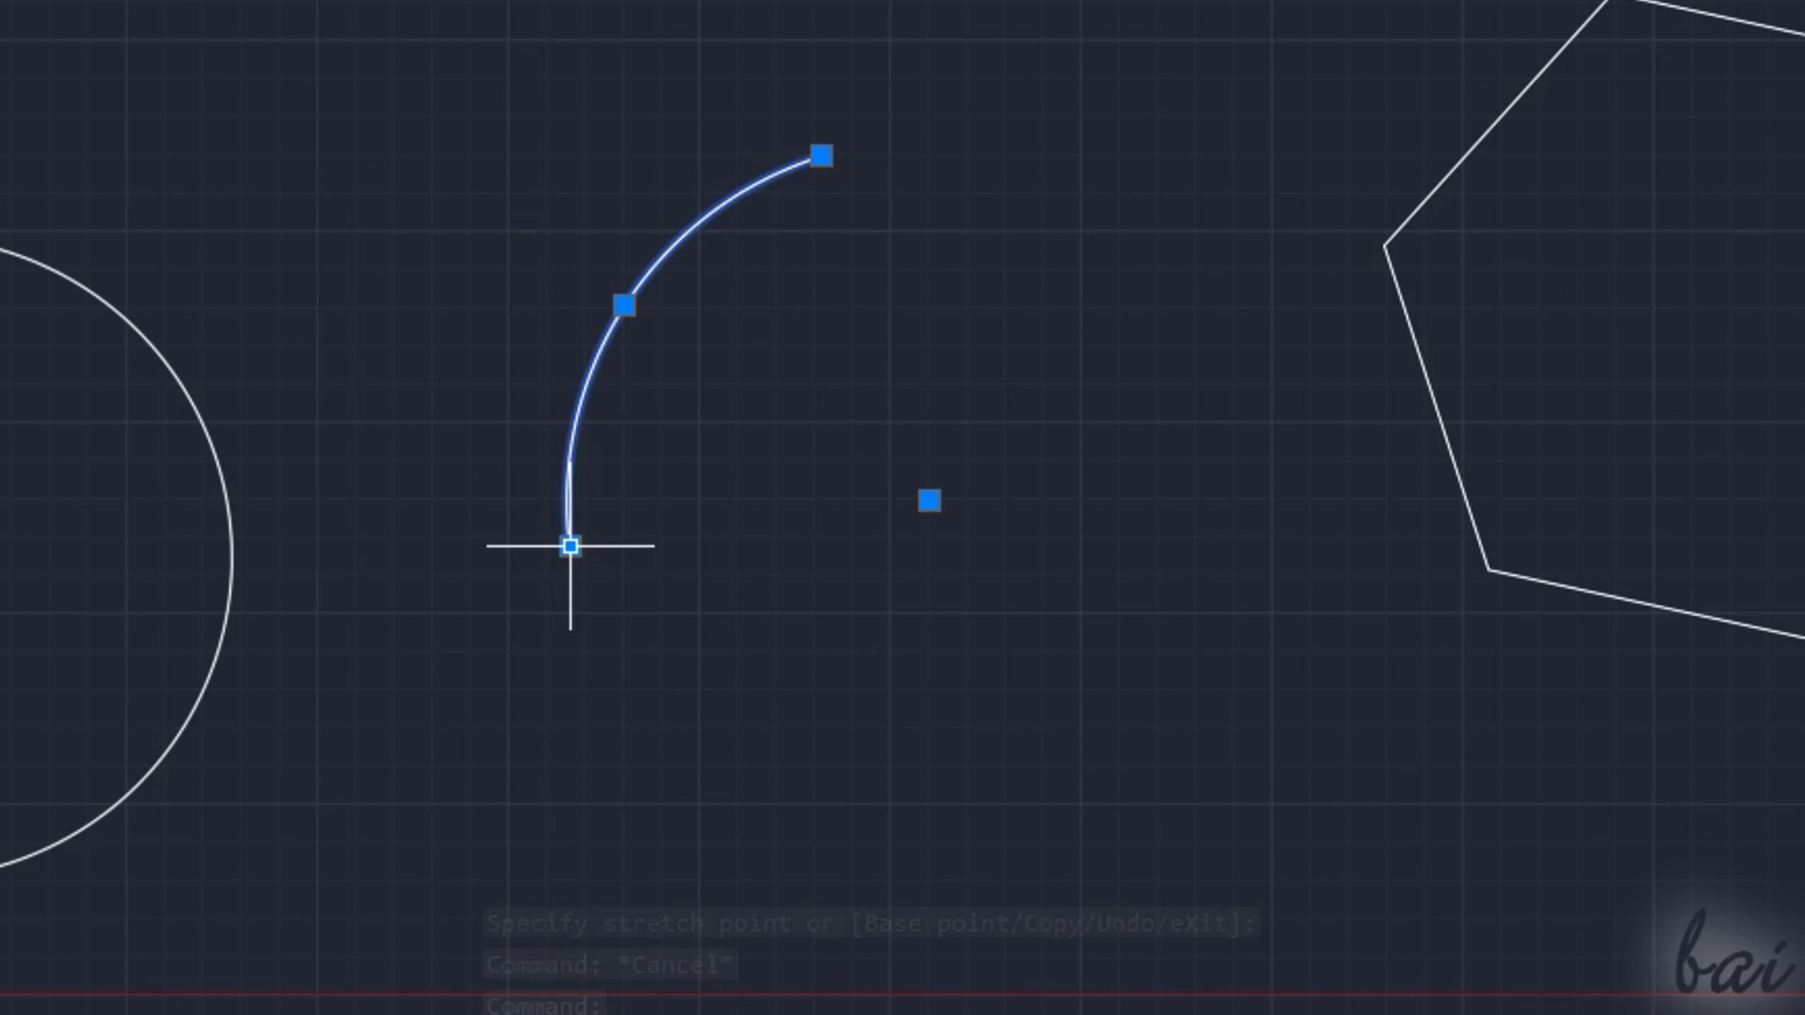
mouse_move(570, 546)
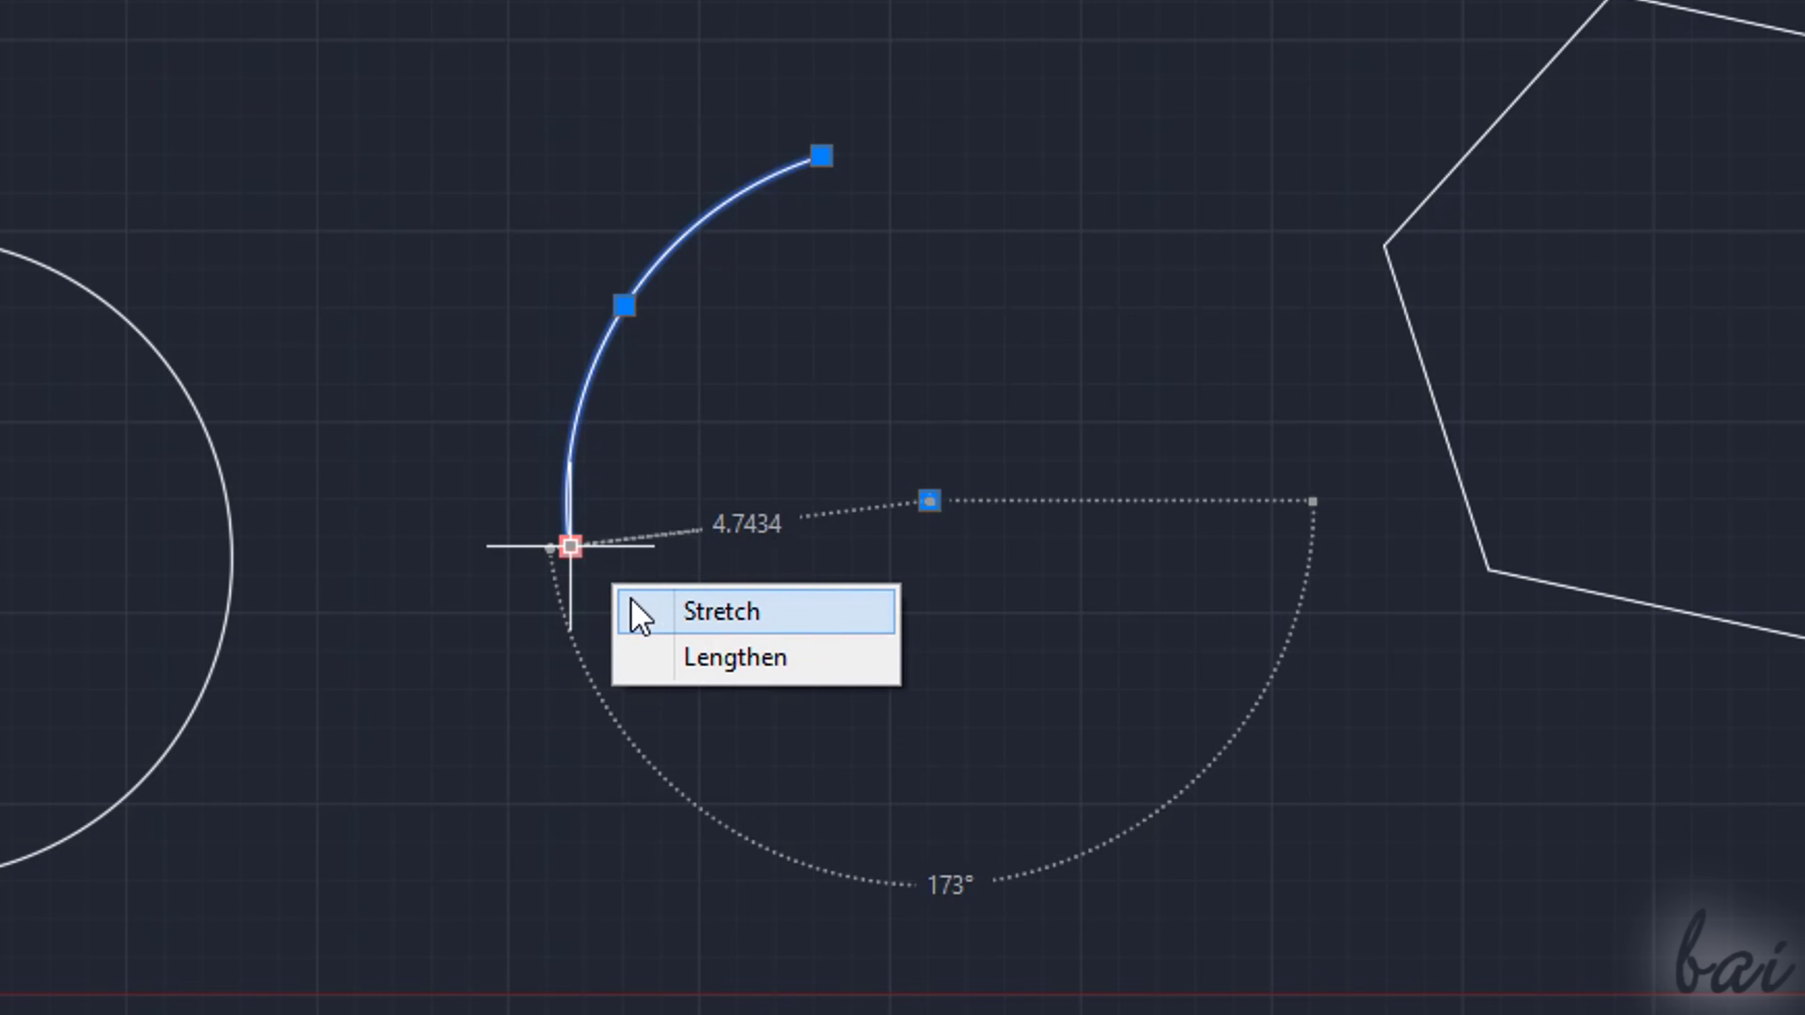
left_click(637, 613)
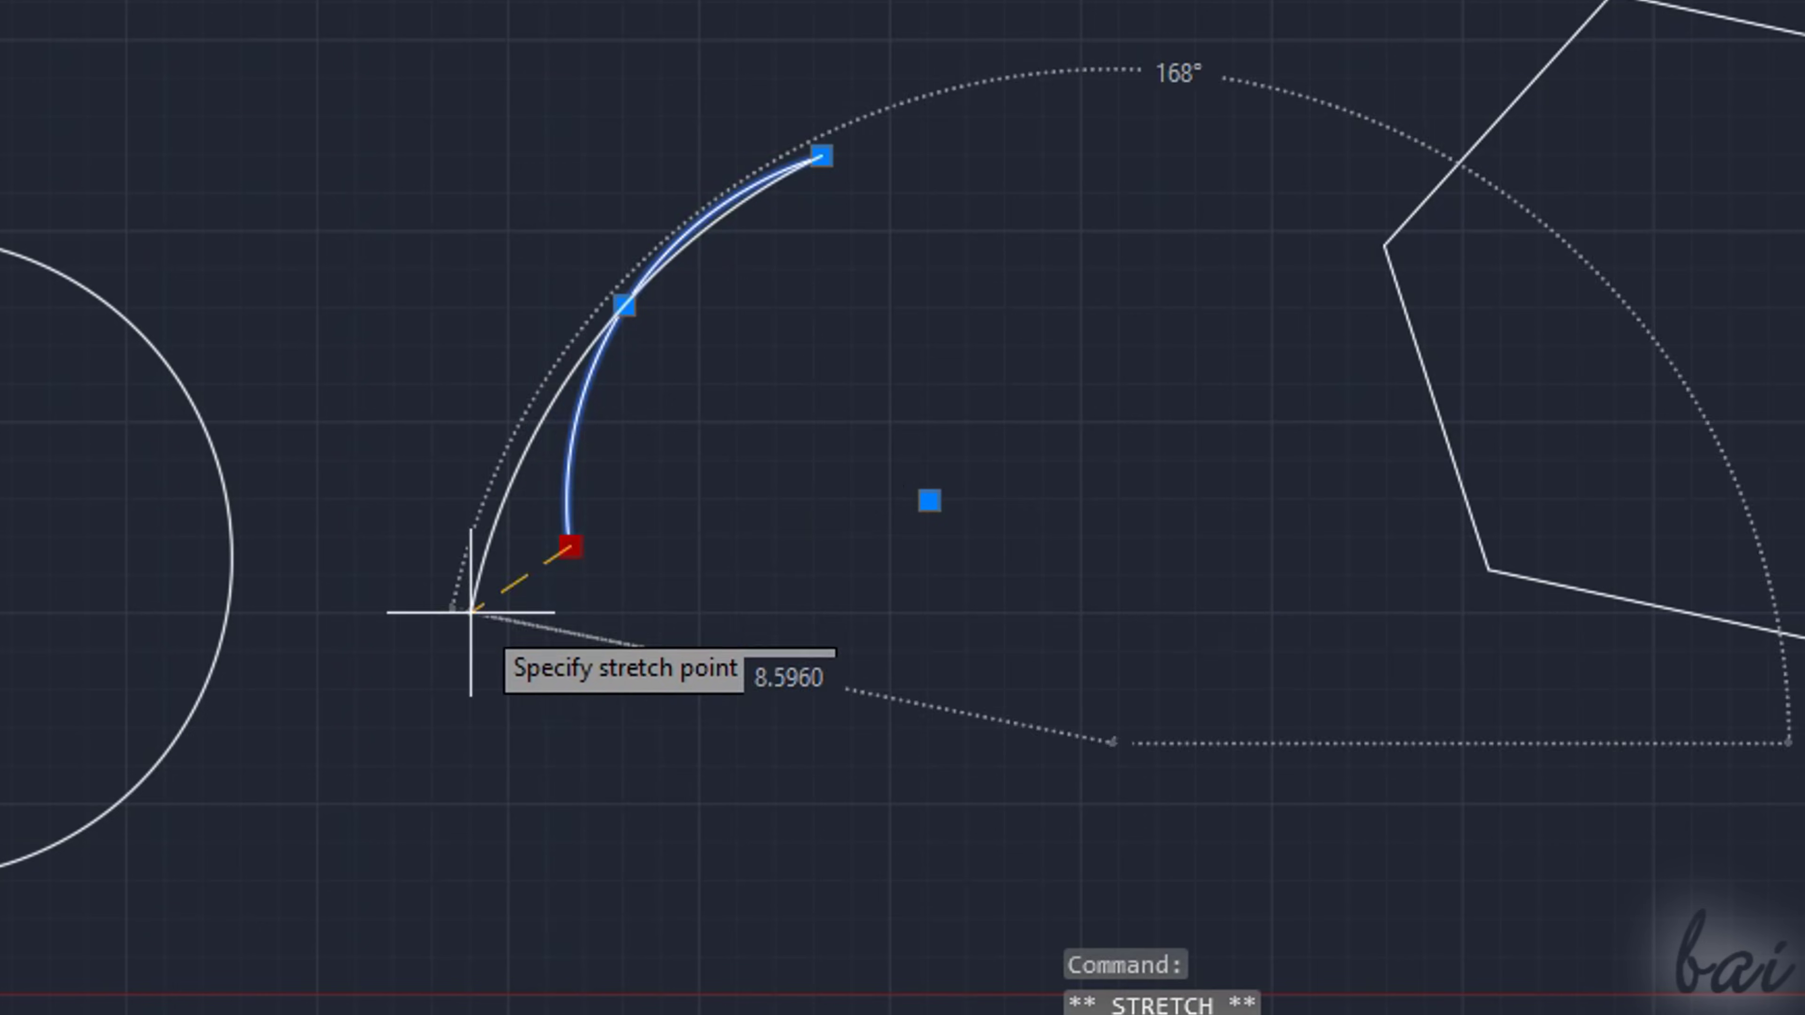
left_click(539, 614)
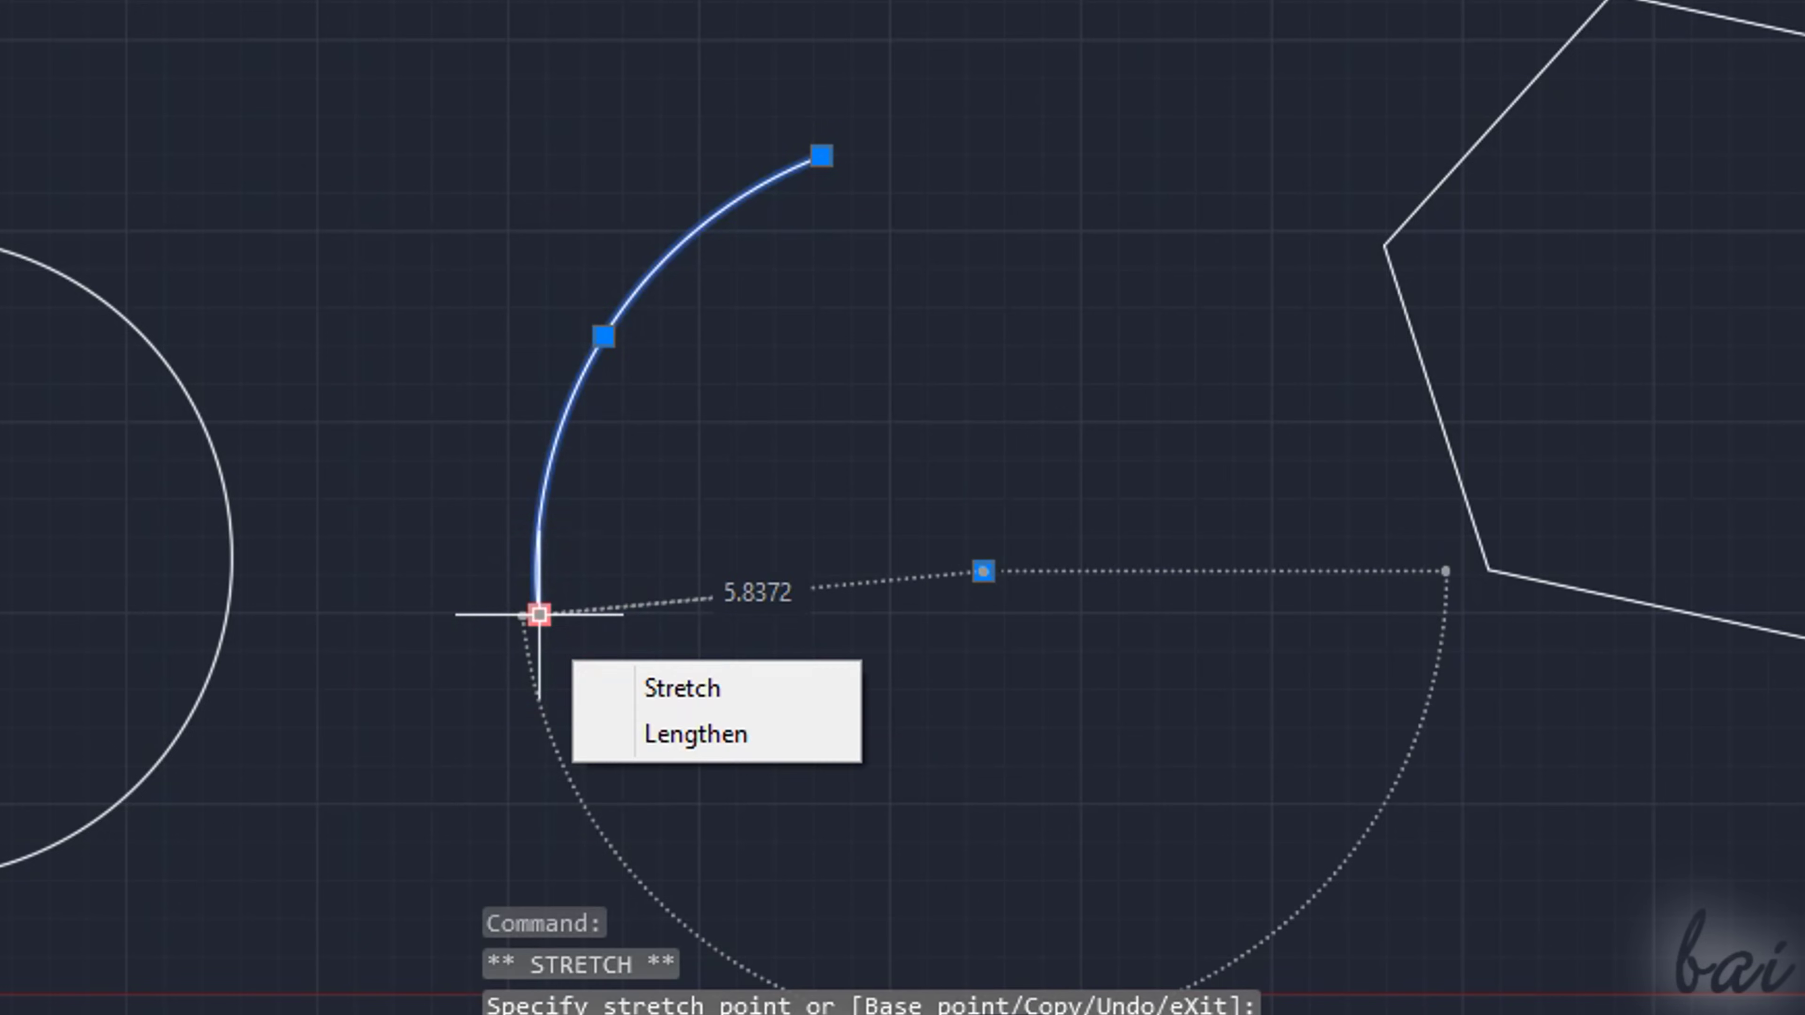
- Lengthen the arc along its own curvature by extending its lower endpoint
left_click(639, 736)
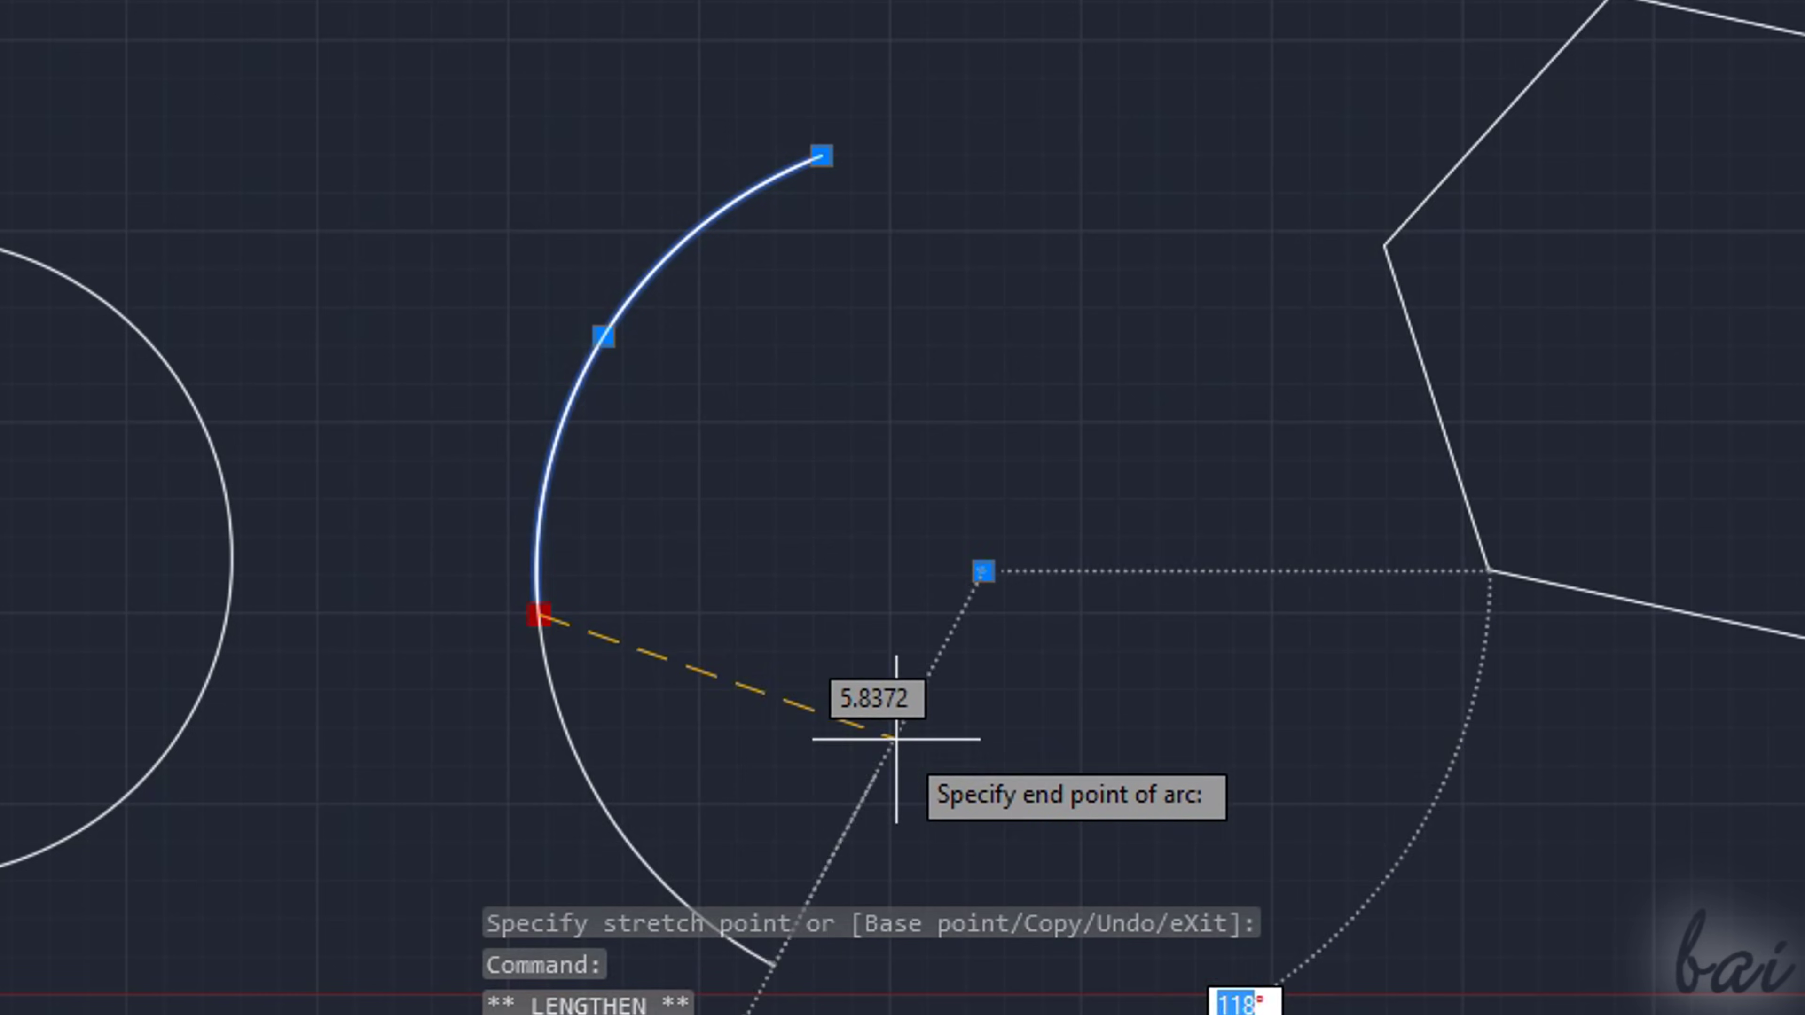
left_click(767, 679)
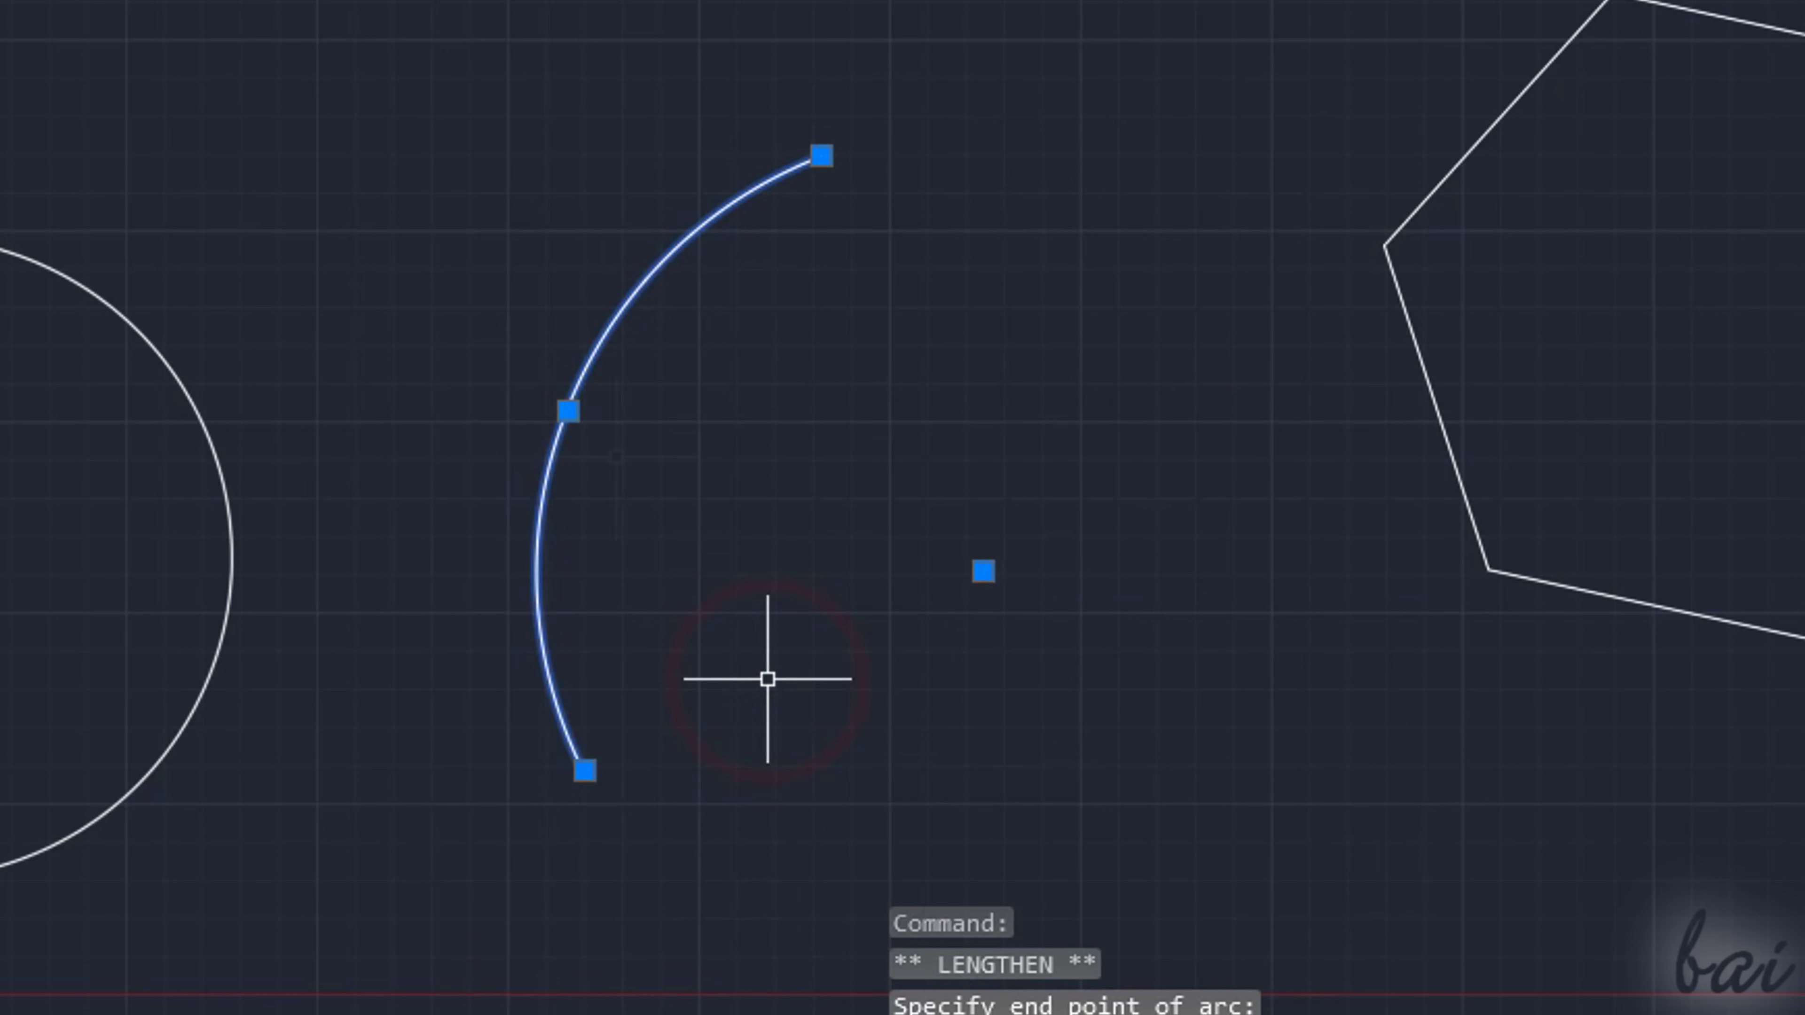
mouse_move(567, 411)
left_click(668, 524)
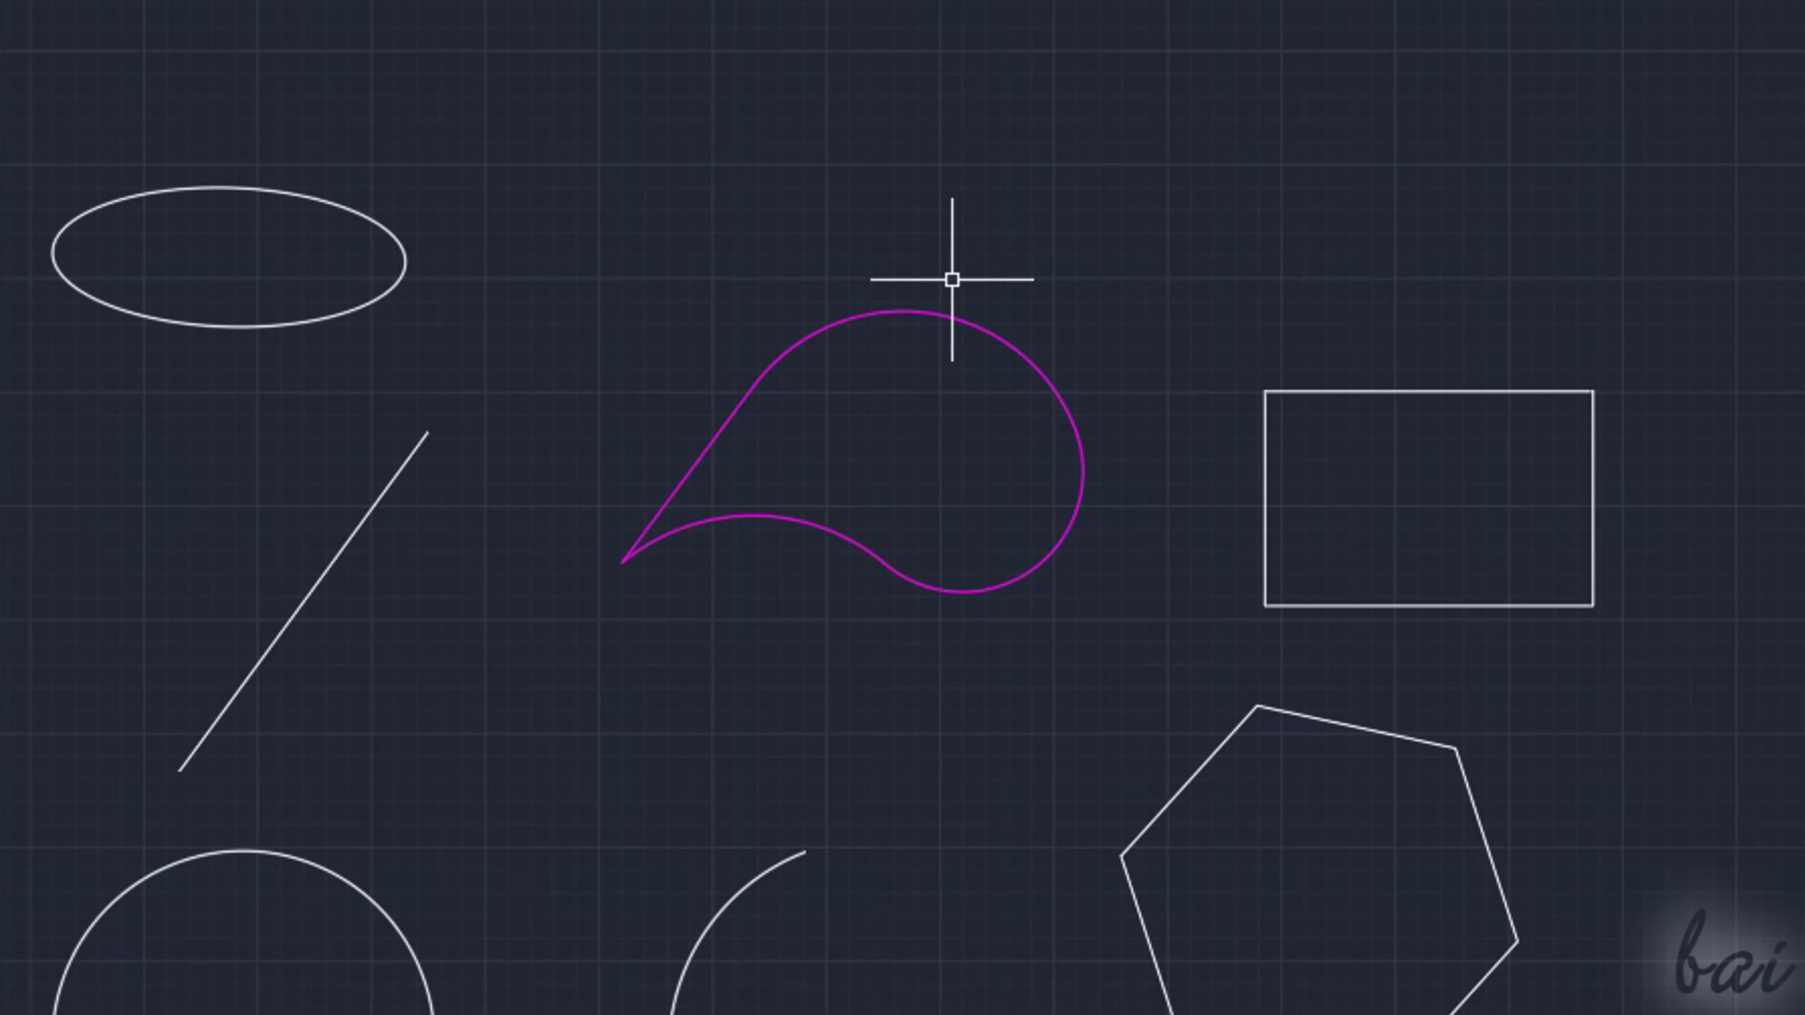
- Select the magenta polyline and stretch the vertex at its pointed tip outward, toward the slanted line
scroll(952, 279, "up", 3)
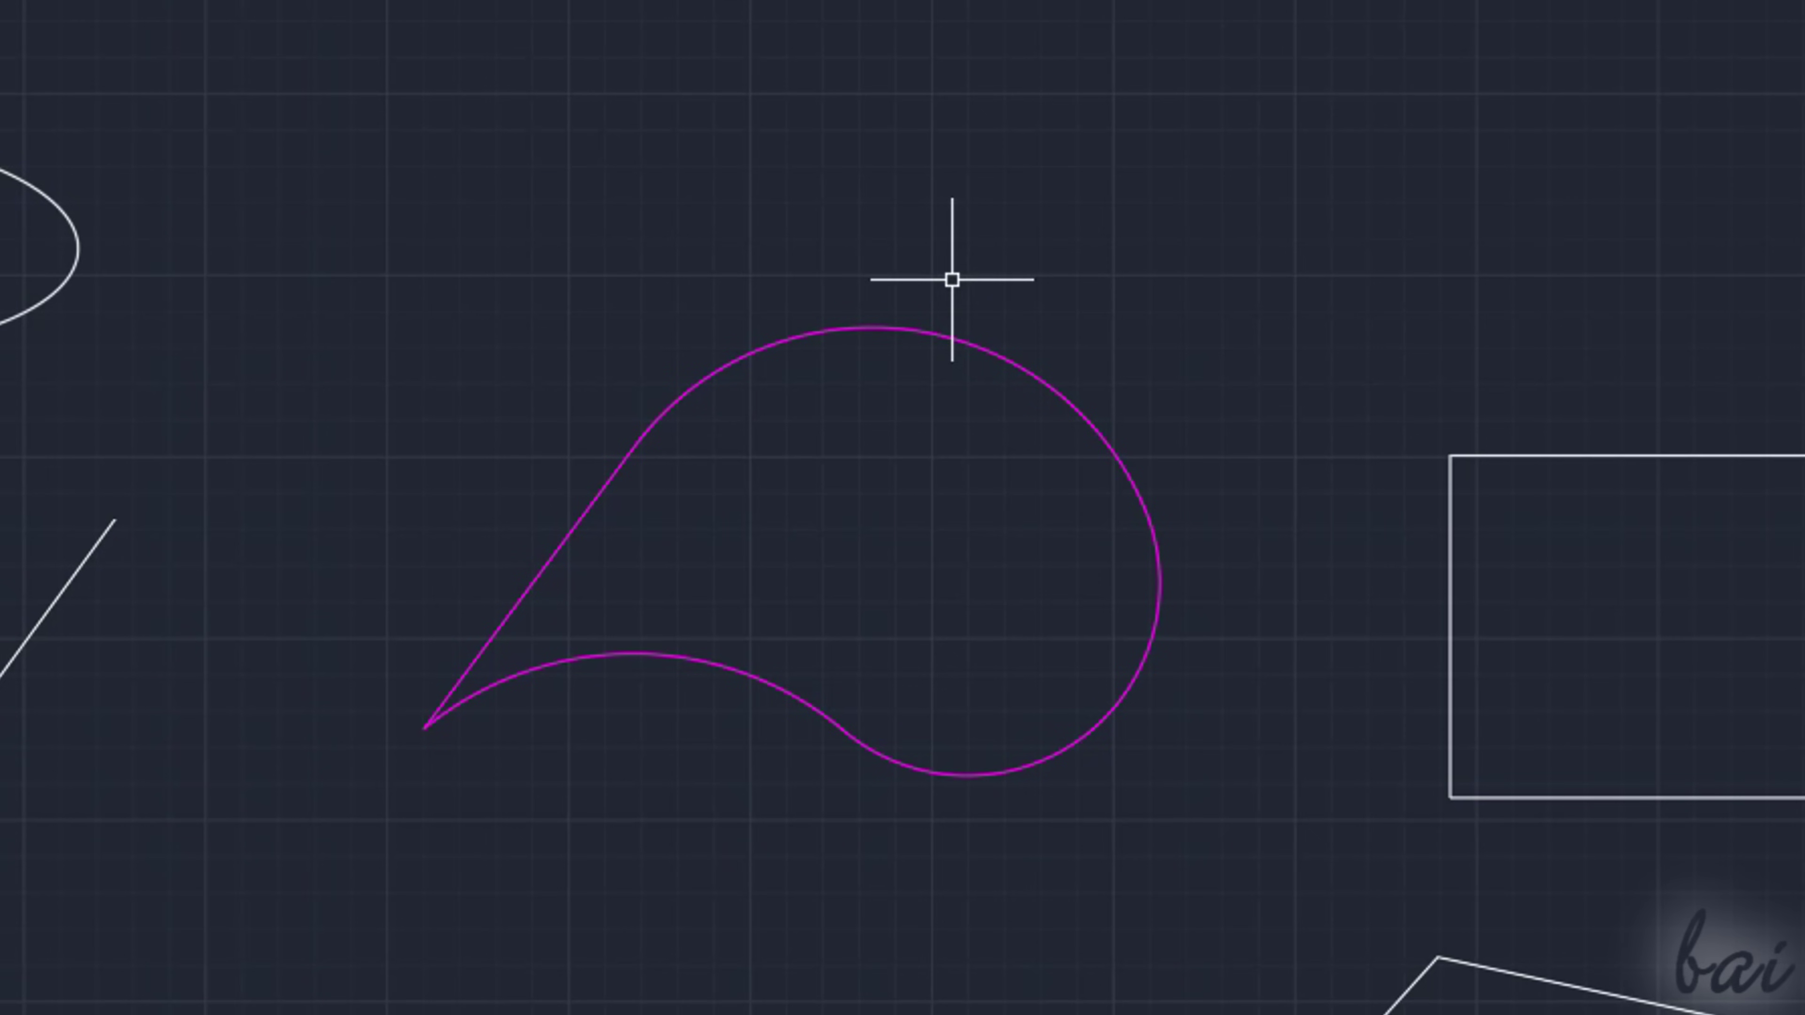
left_click(925, 330)
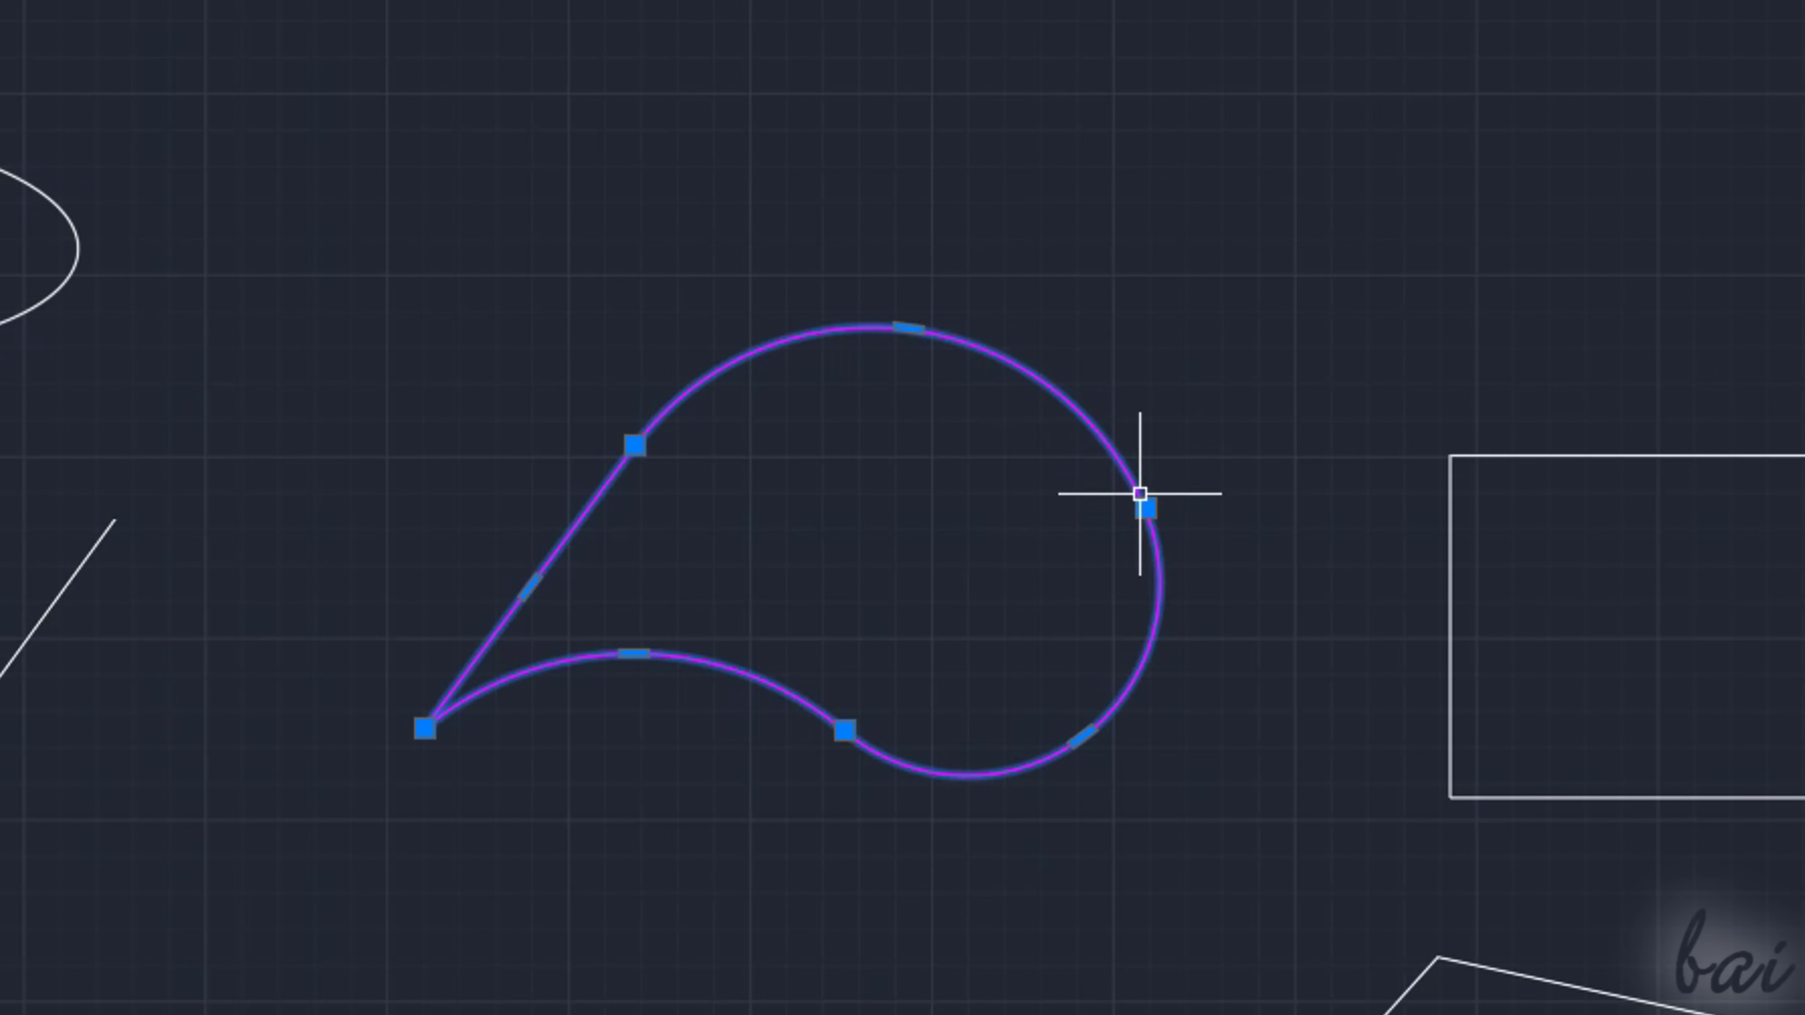
mouse_move(1145, 507)
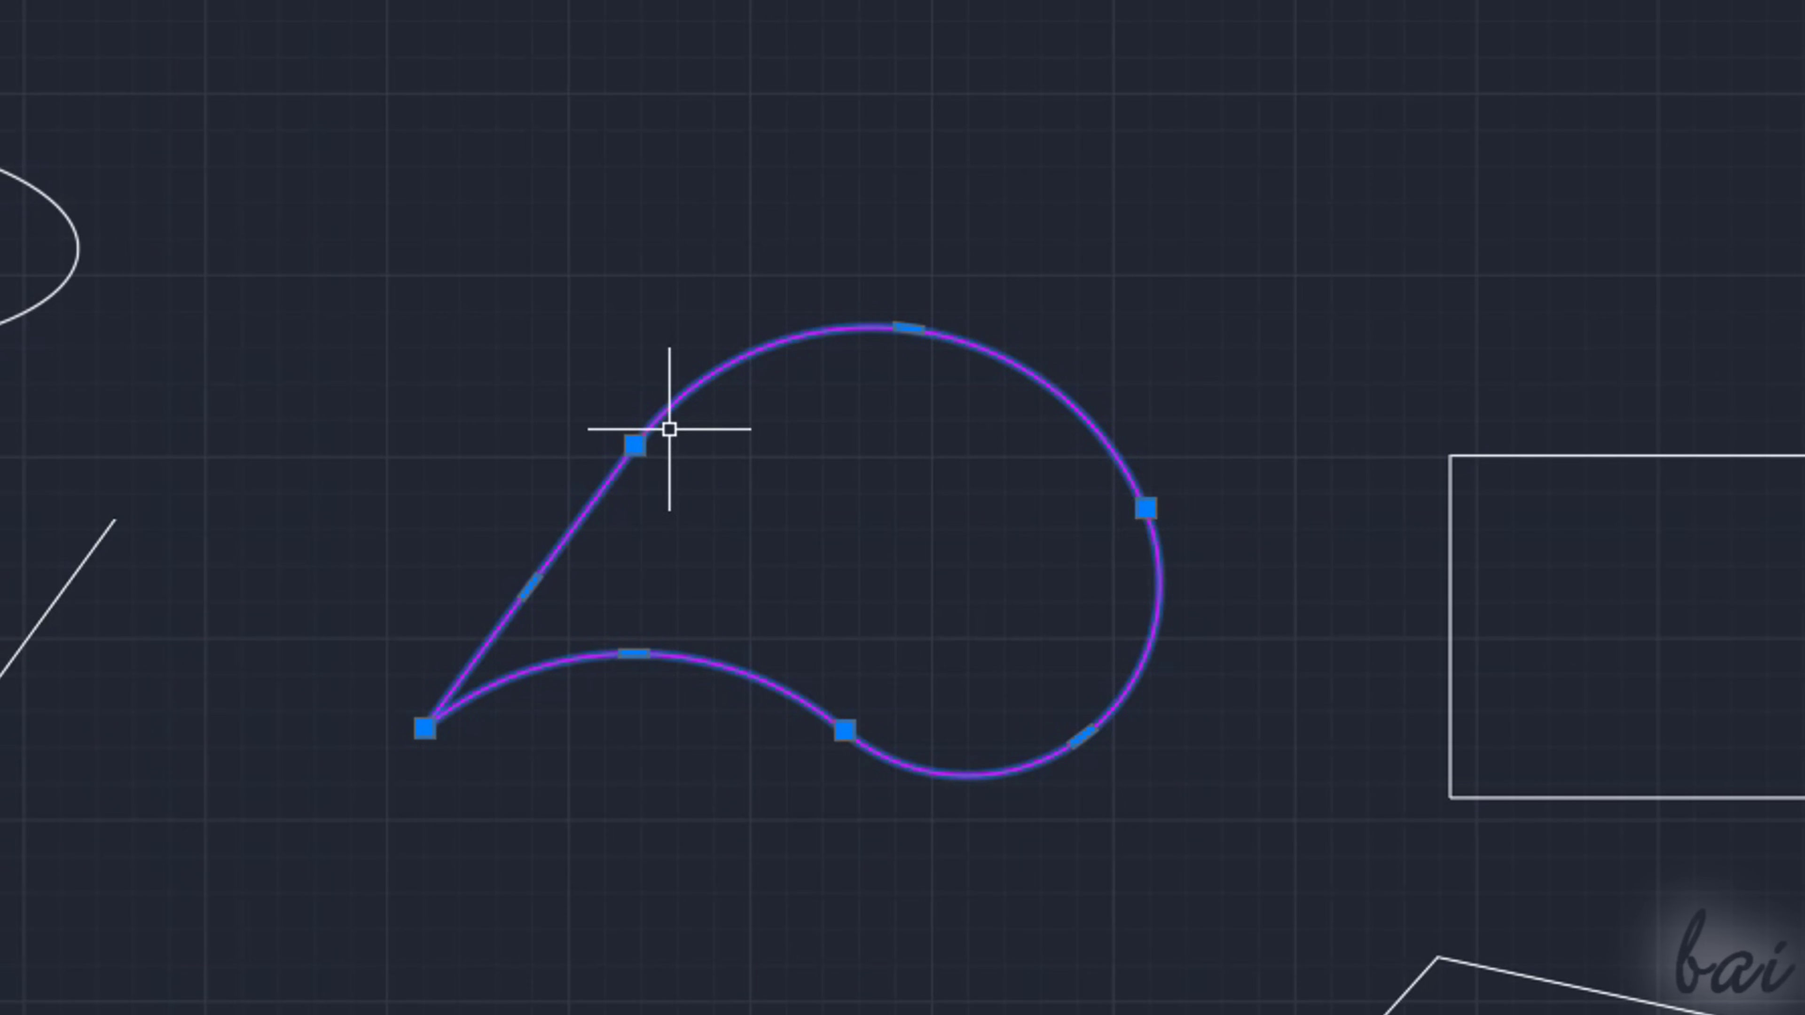
mouse_move(634, 445)
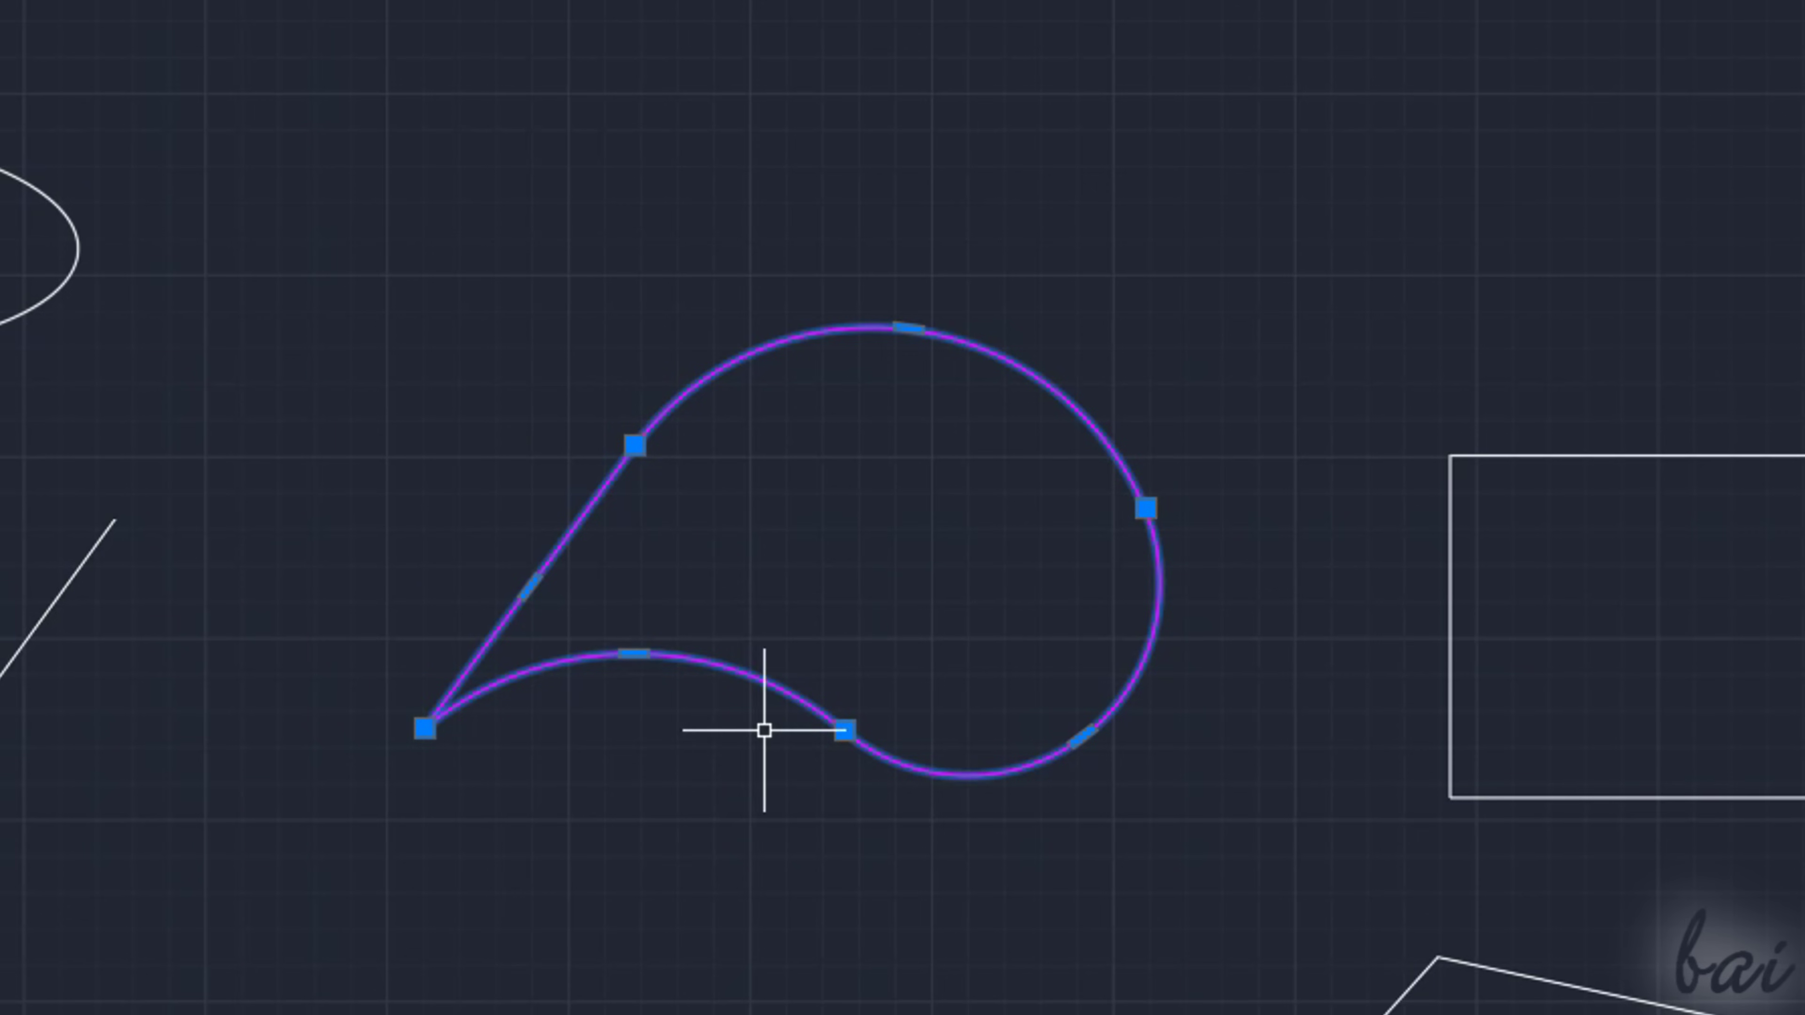
mouse_move(845, 730)
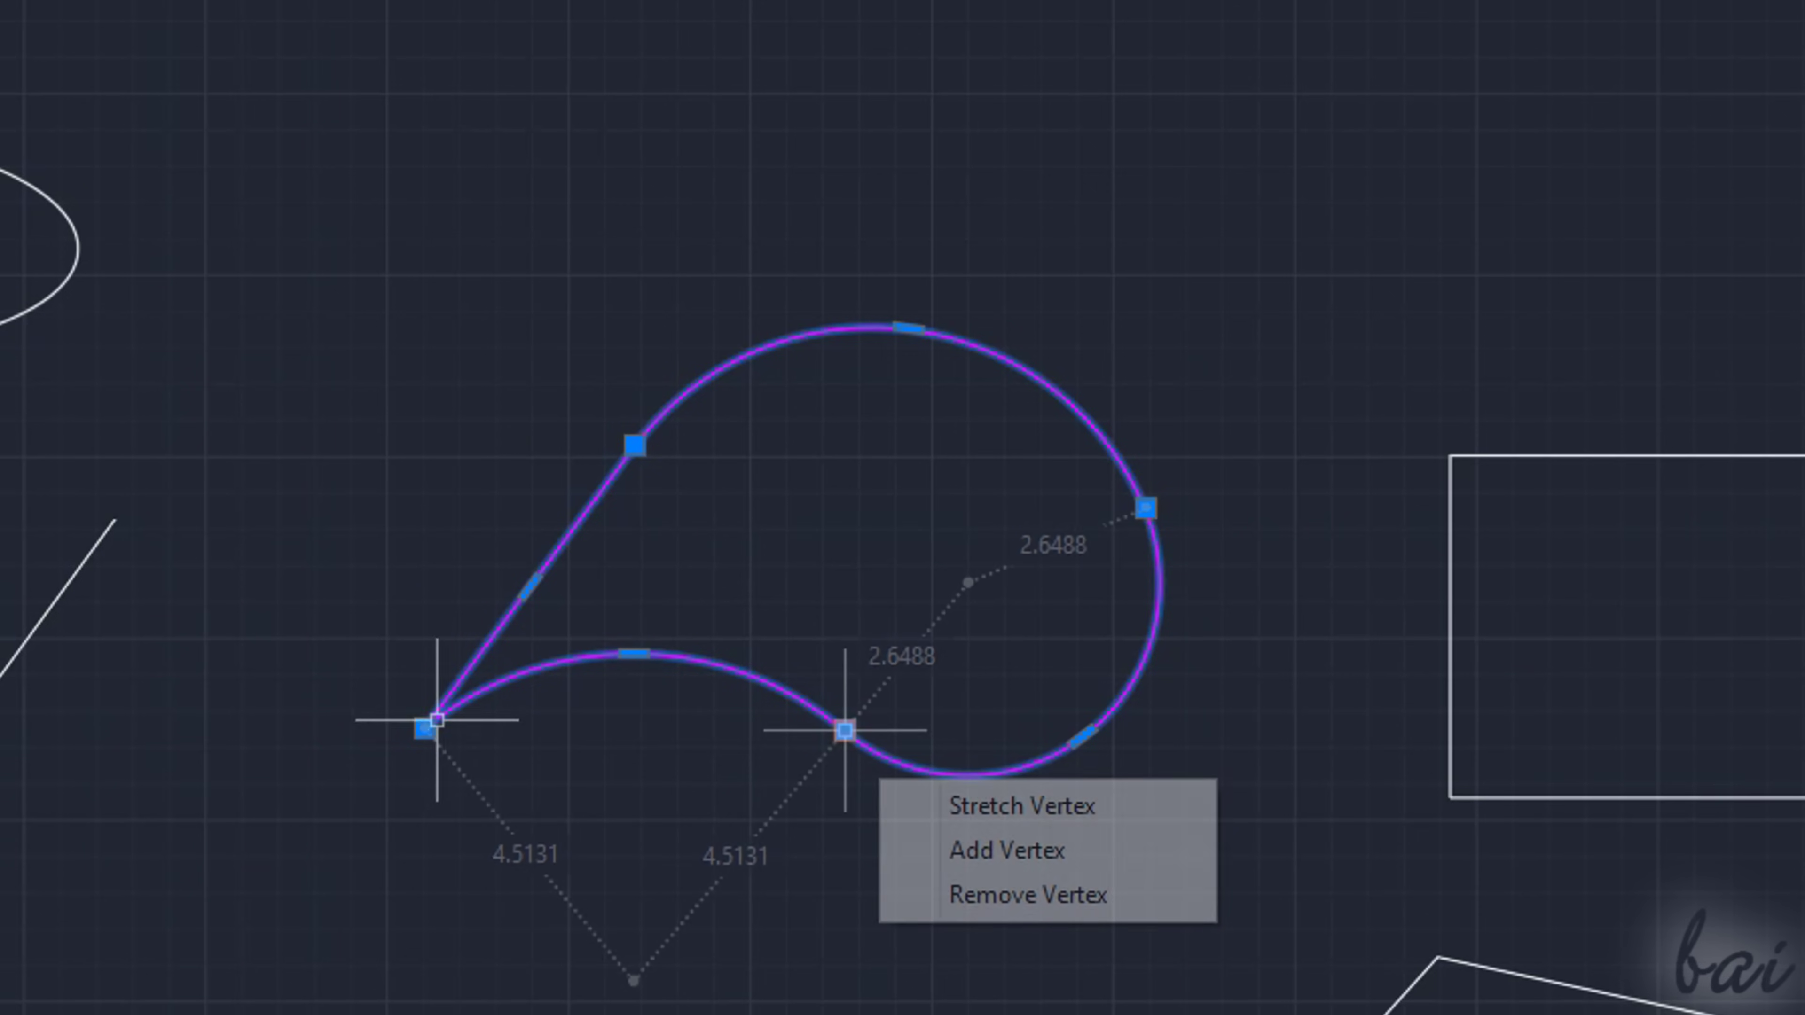
mouse_move(425, 728)
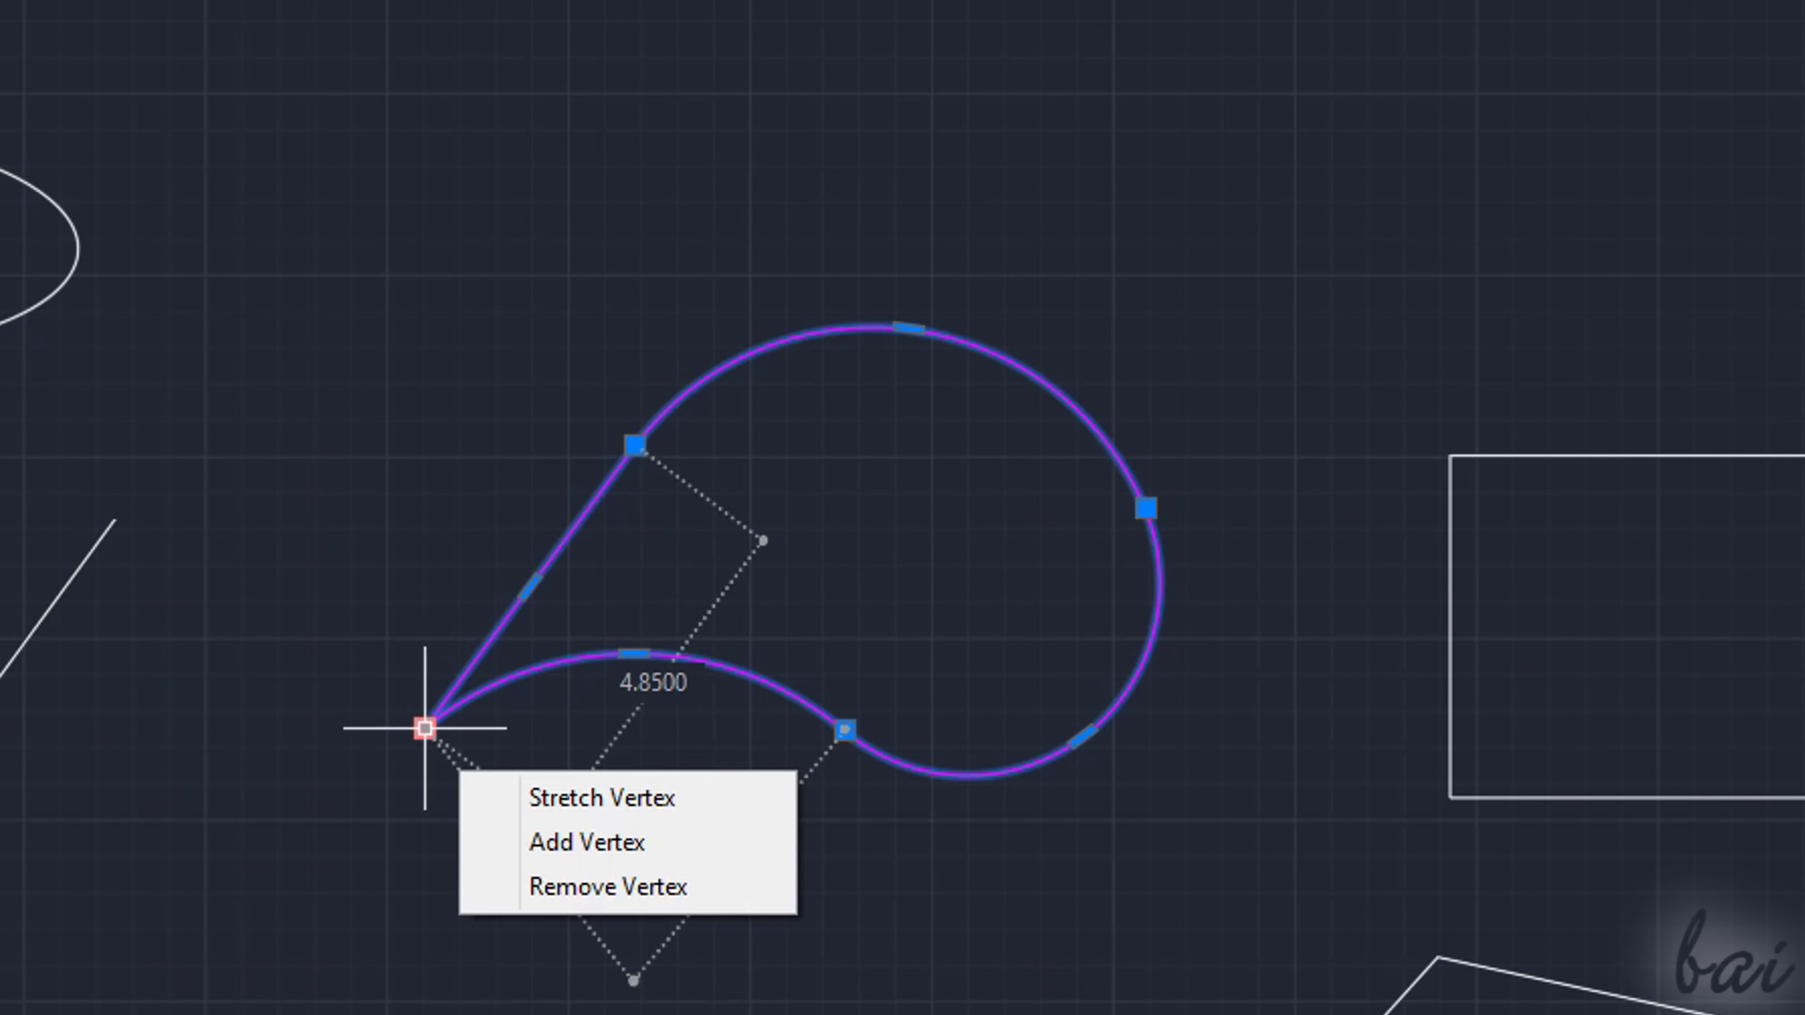
left_click(617, 807)
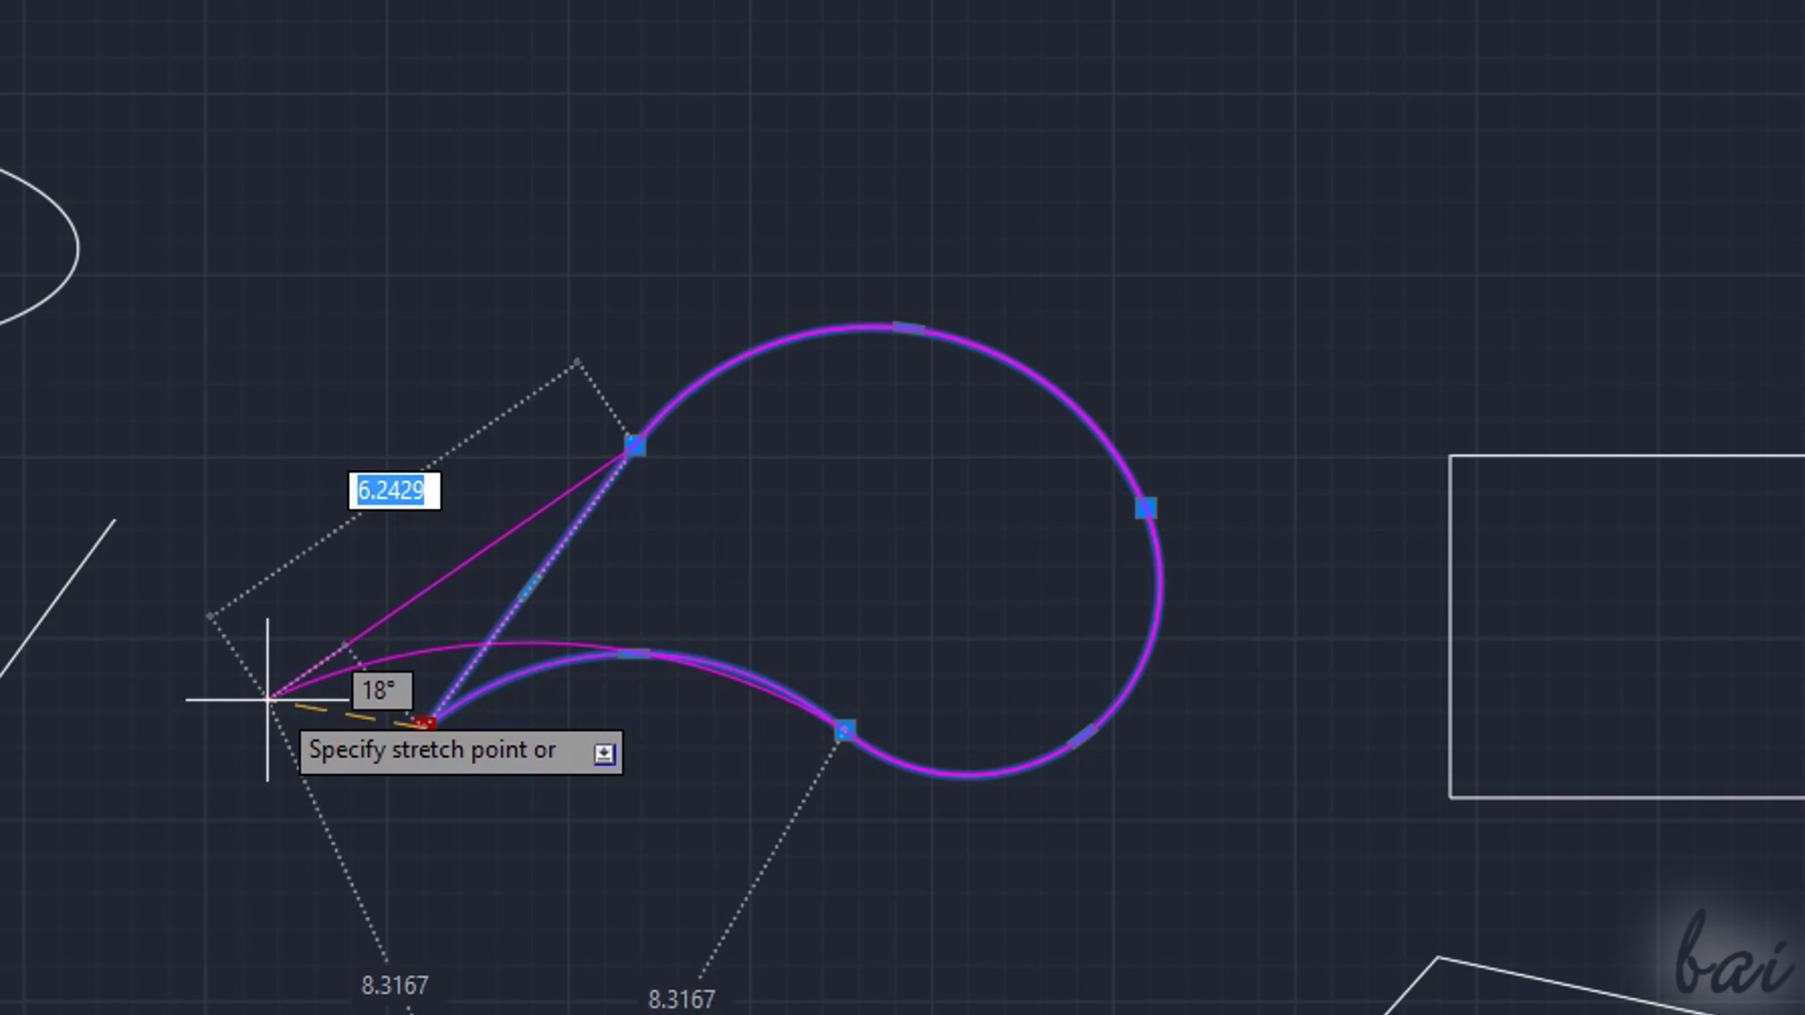
left_click(197, 639)
- Add a vertex directly above the polyline's stretched tip, and remove that new vertex again
mouse_move(197, 639)
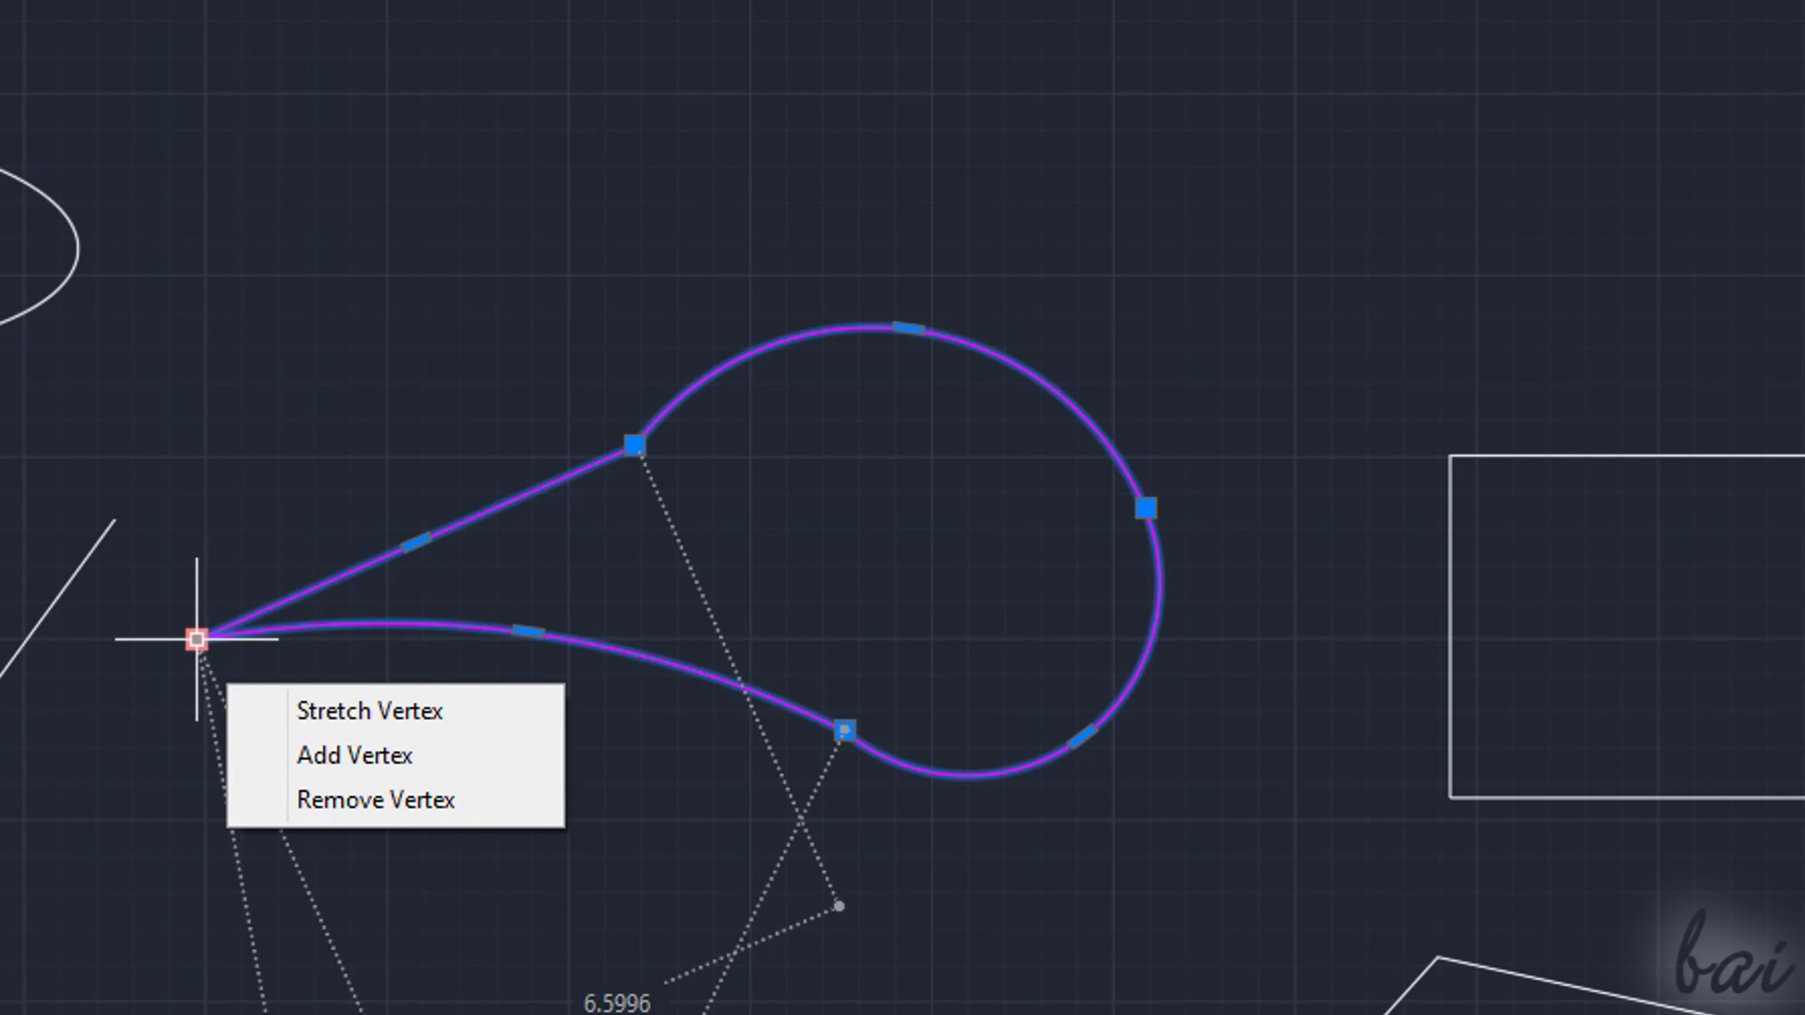
left_click(274, 746)
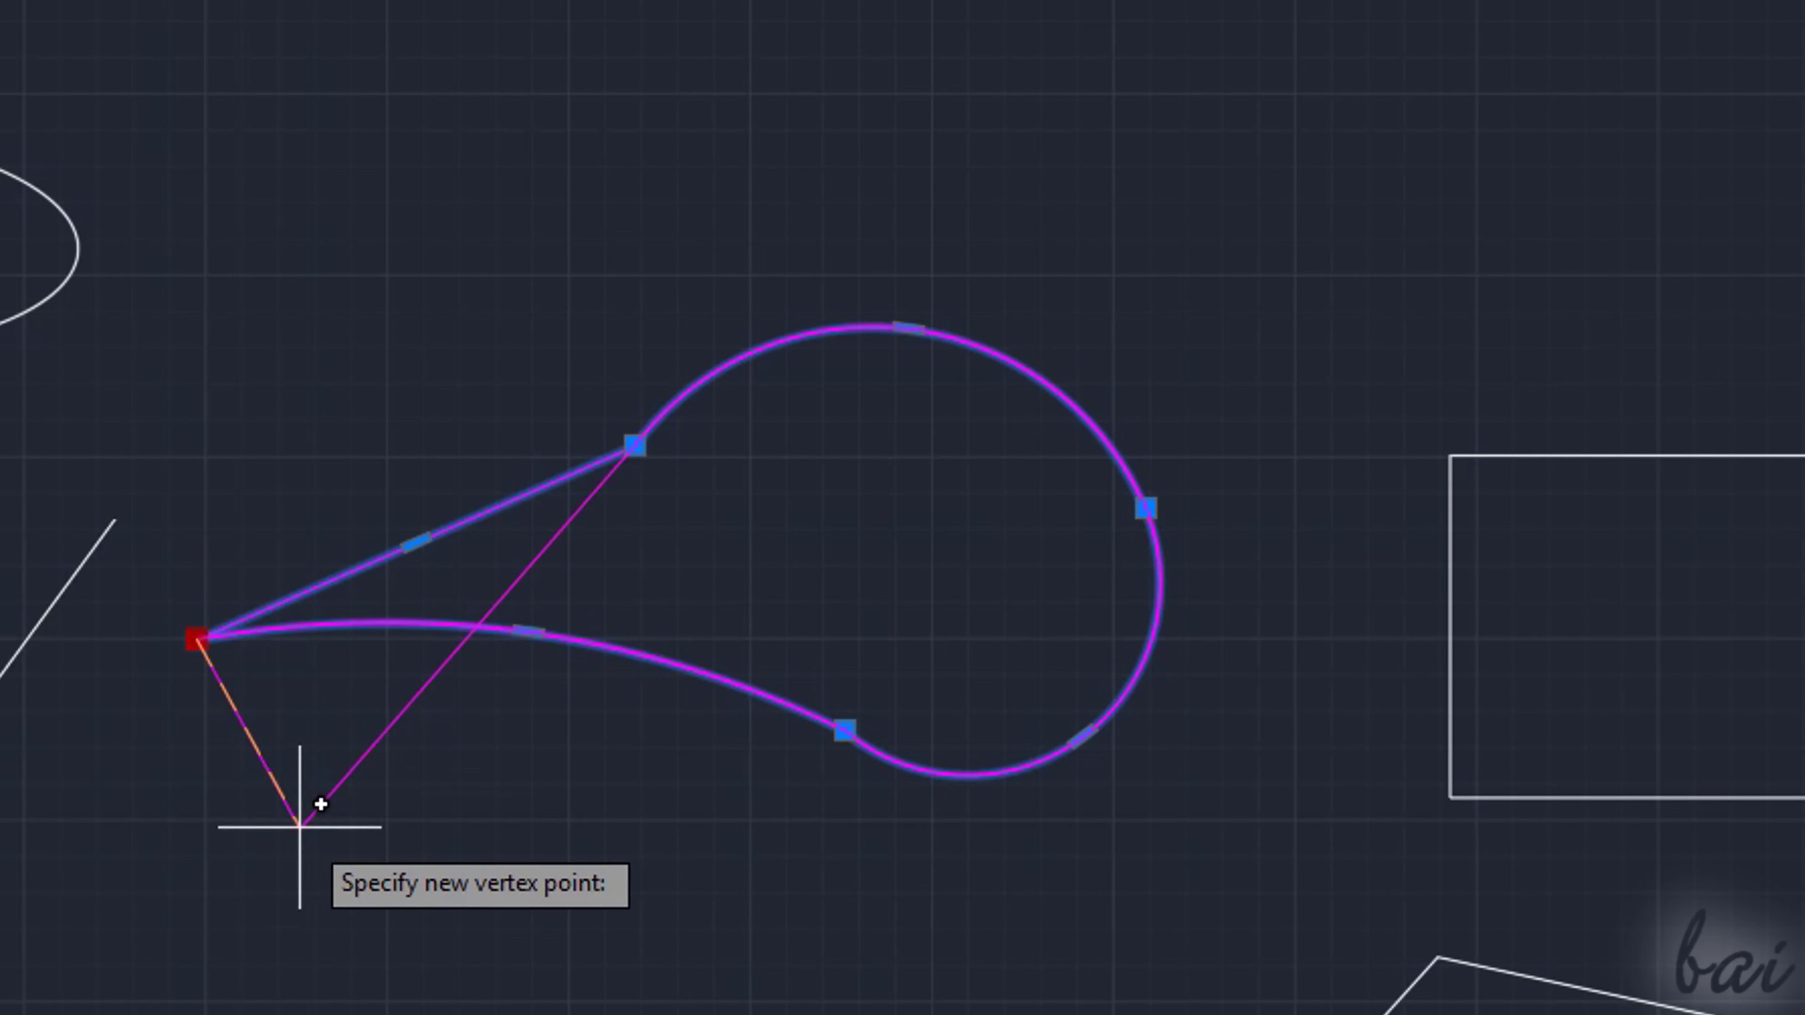
left_click(204, 441)
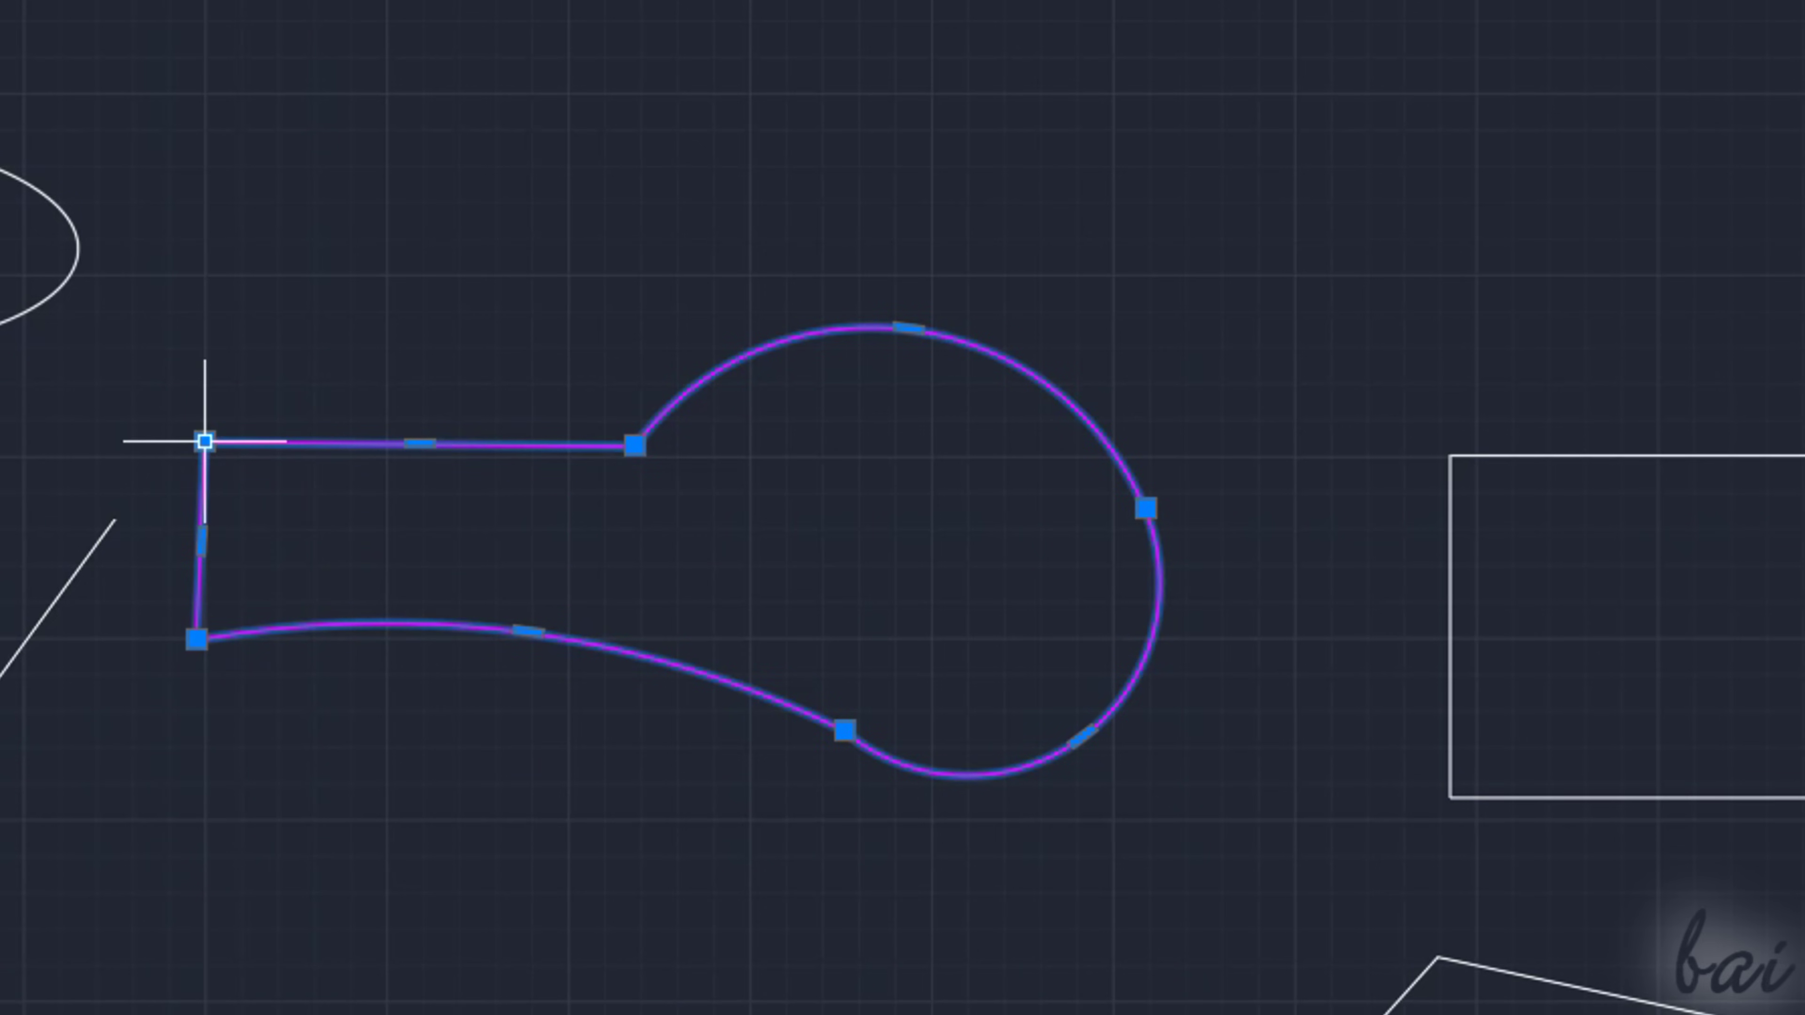
mouse_move(205, 442)
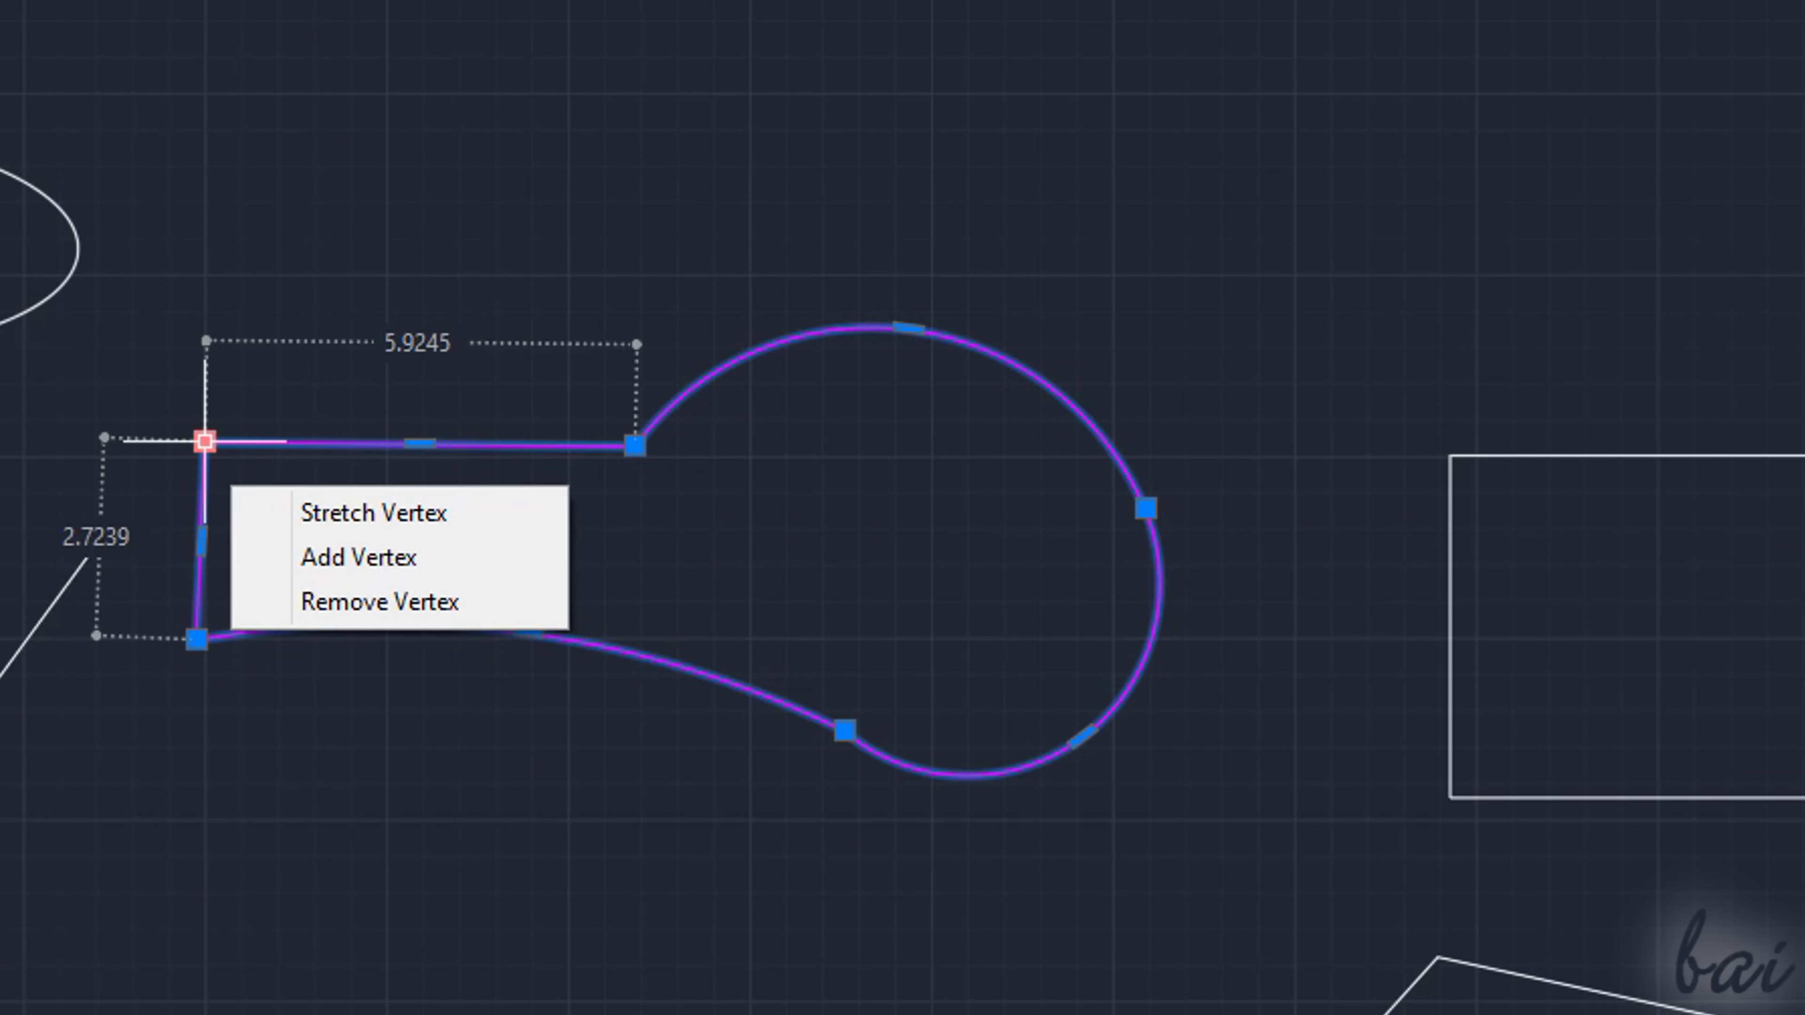
left_click(316, 604)
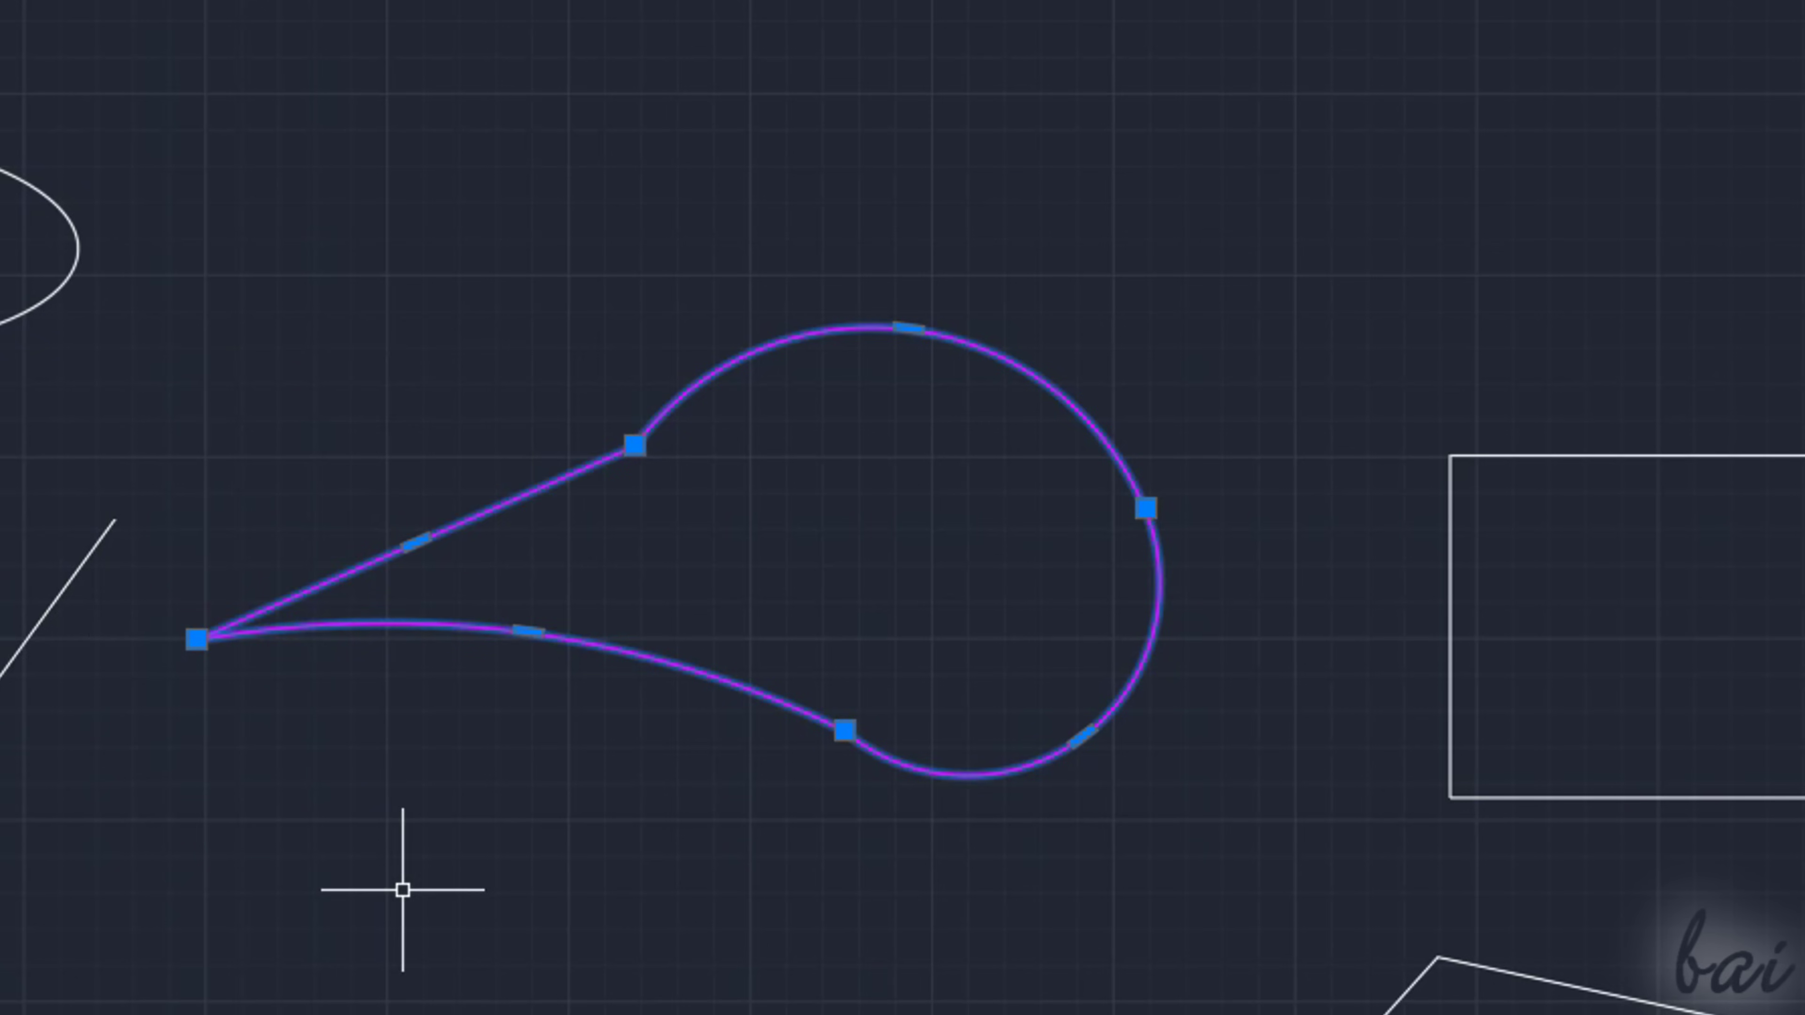
left_click(424, 728)
- Flatten the magenta polyline's upper arc segment into a straight line
mouse_move(907, 327)
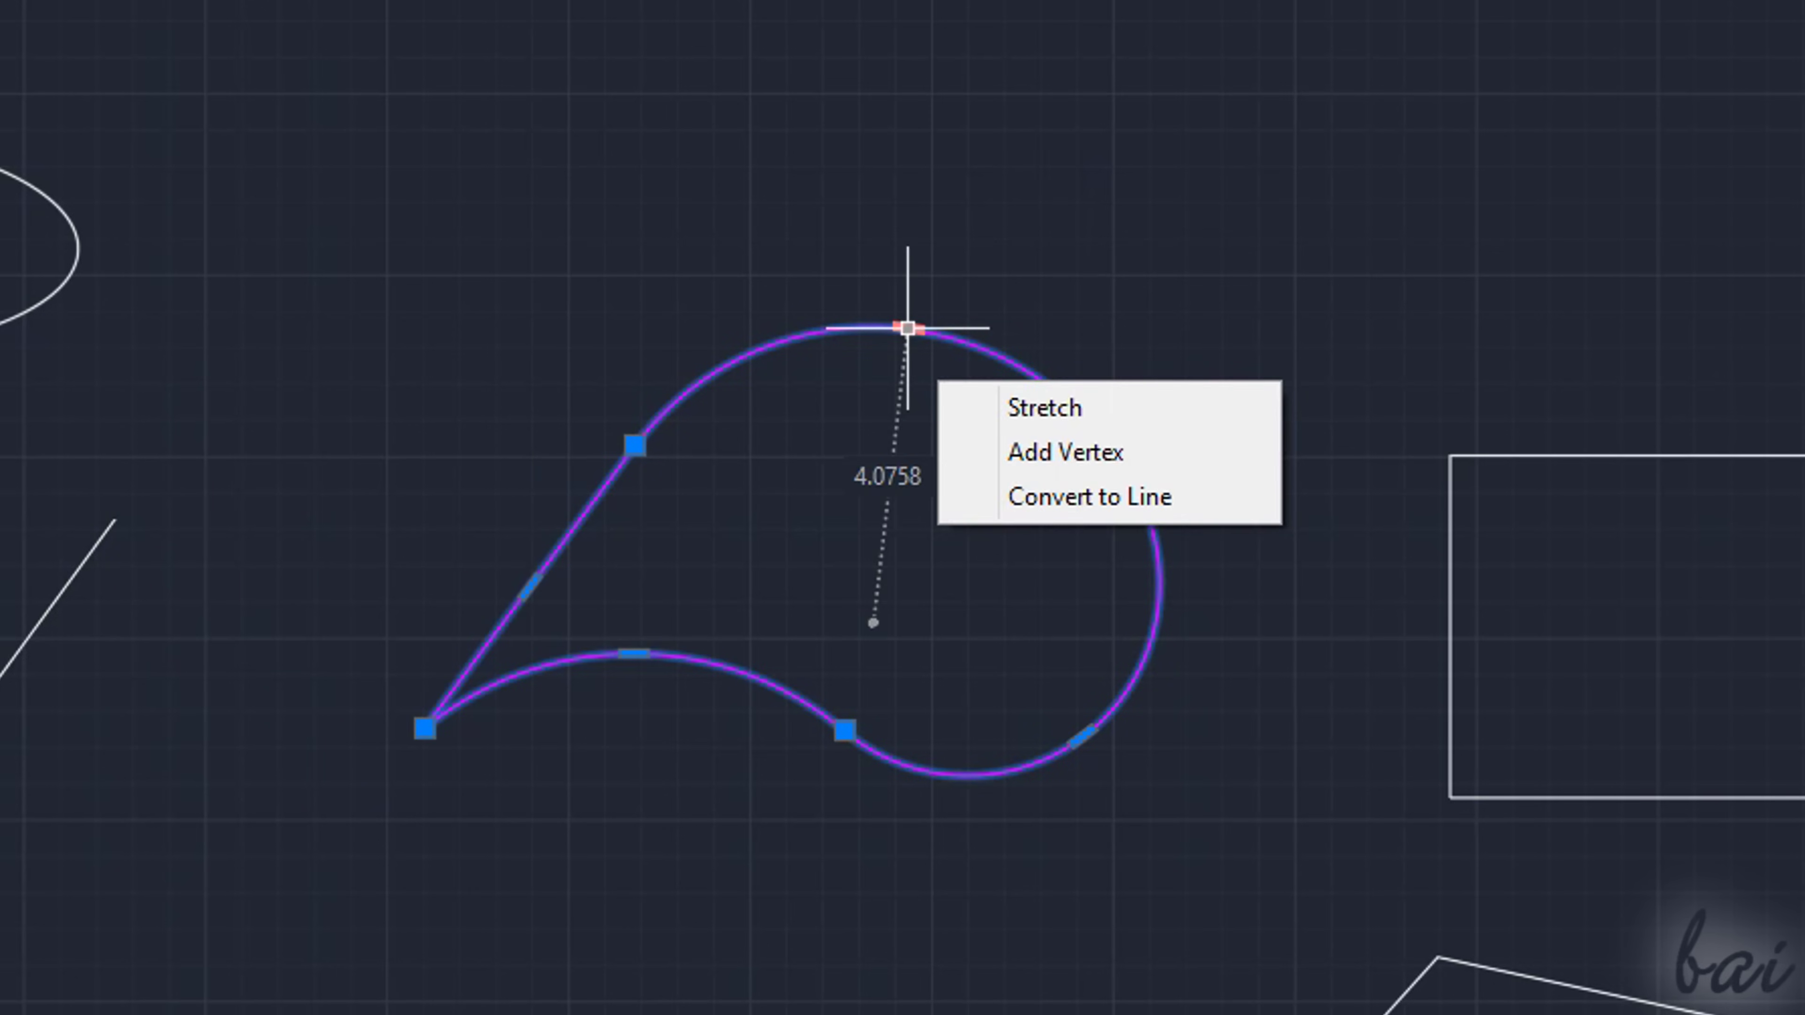
left_click(1083, 406)
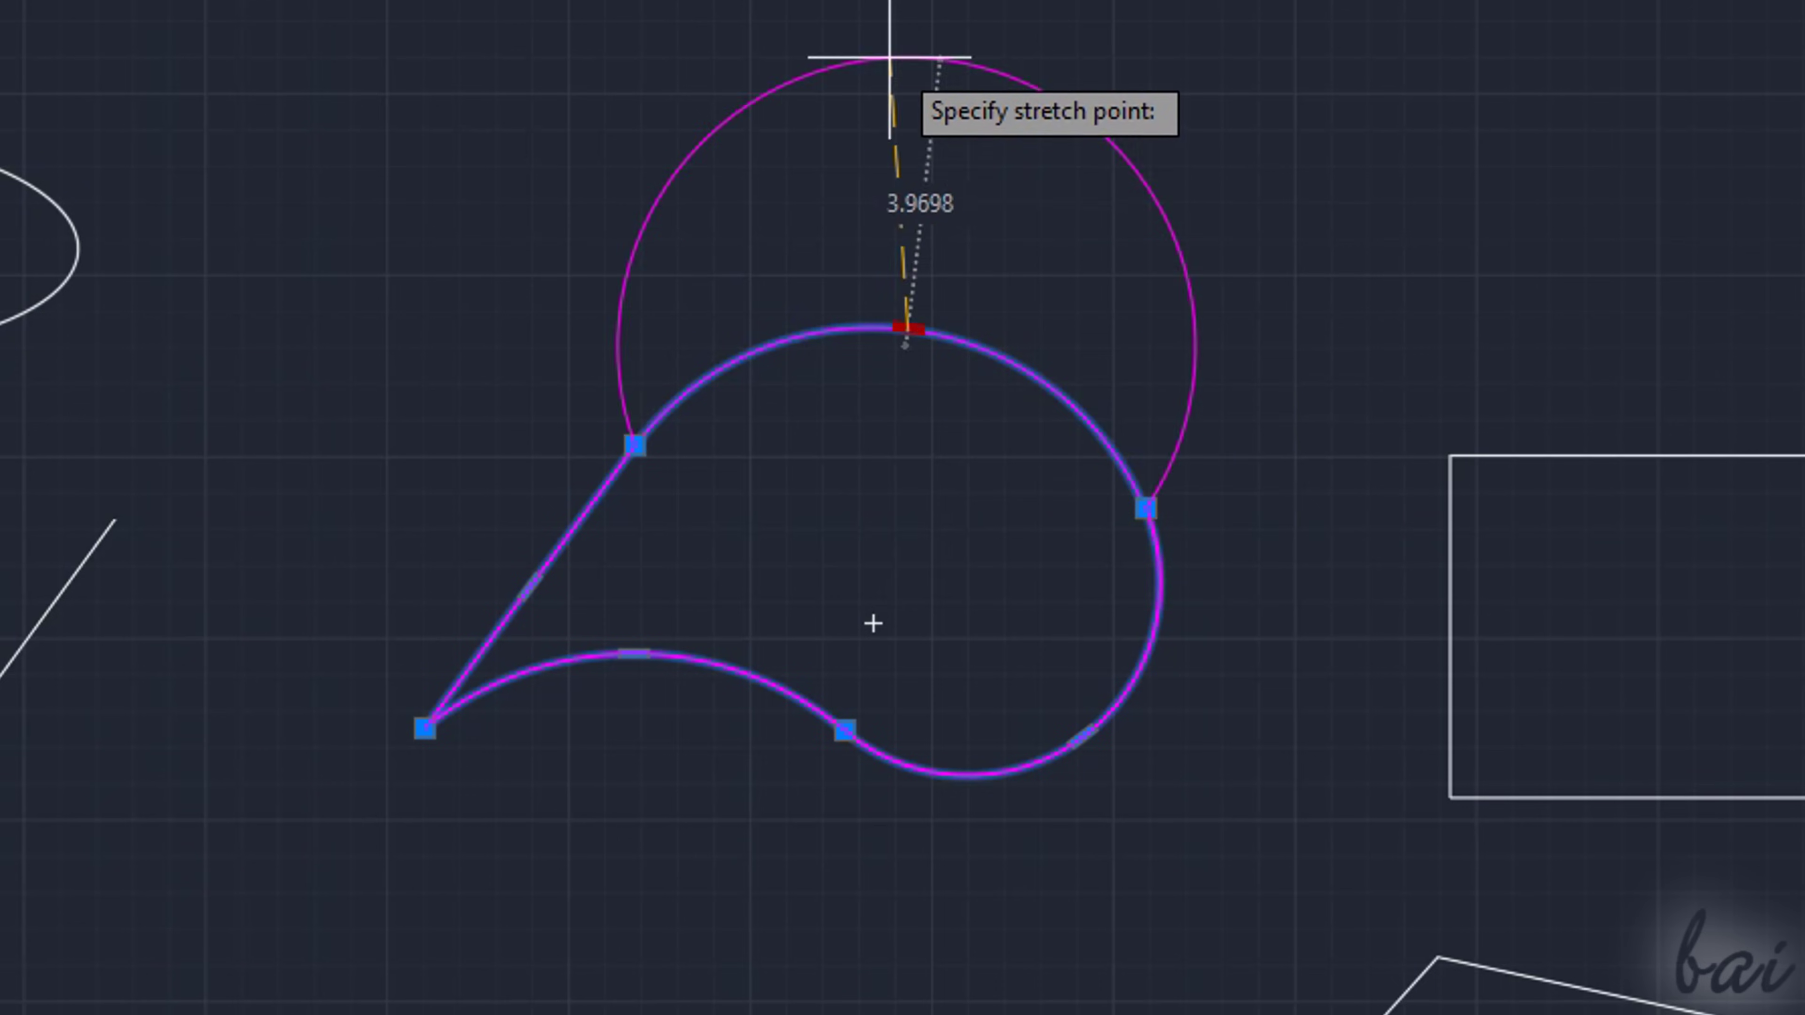
left_click(890, 475)
- Convert the polyline's straight upper segment back to an arc that bulges upward
mouse_move(890, 475)
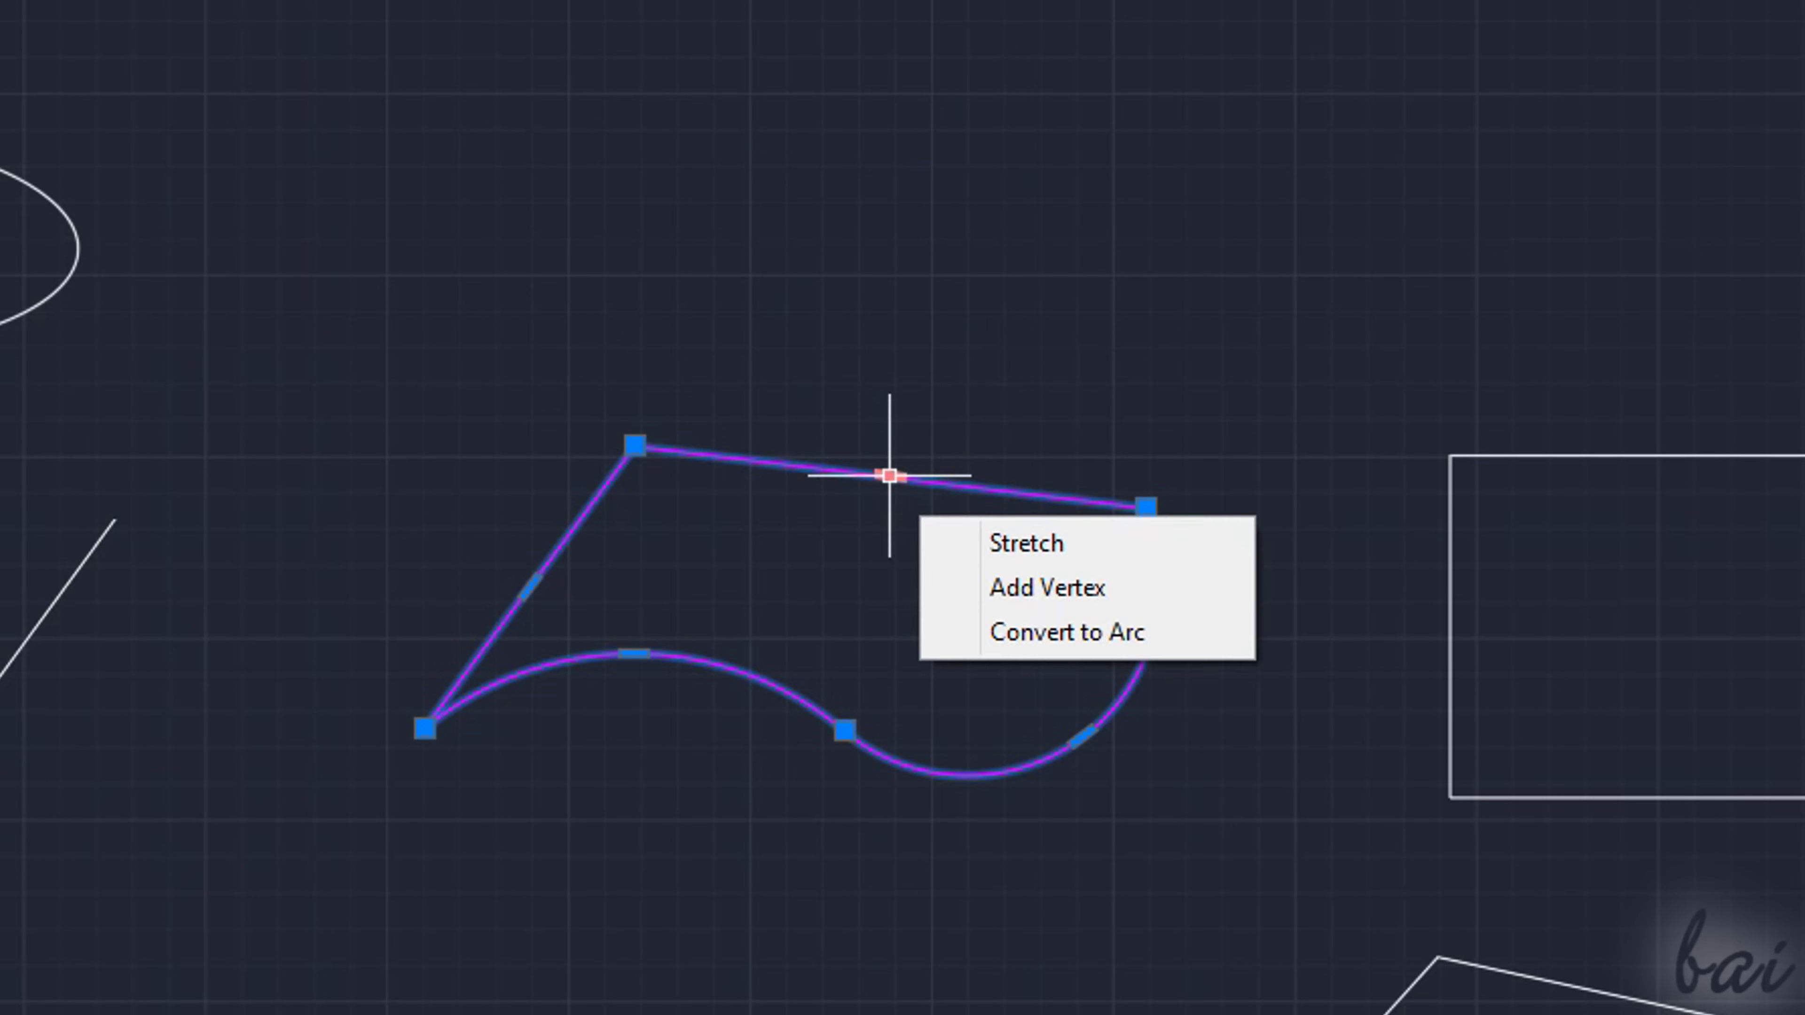
left_click(994, 629)
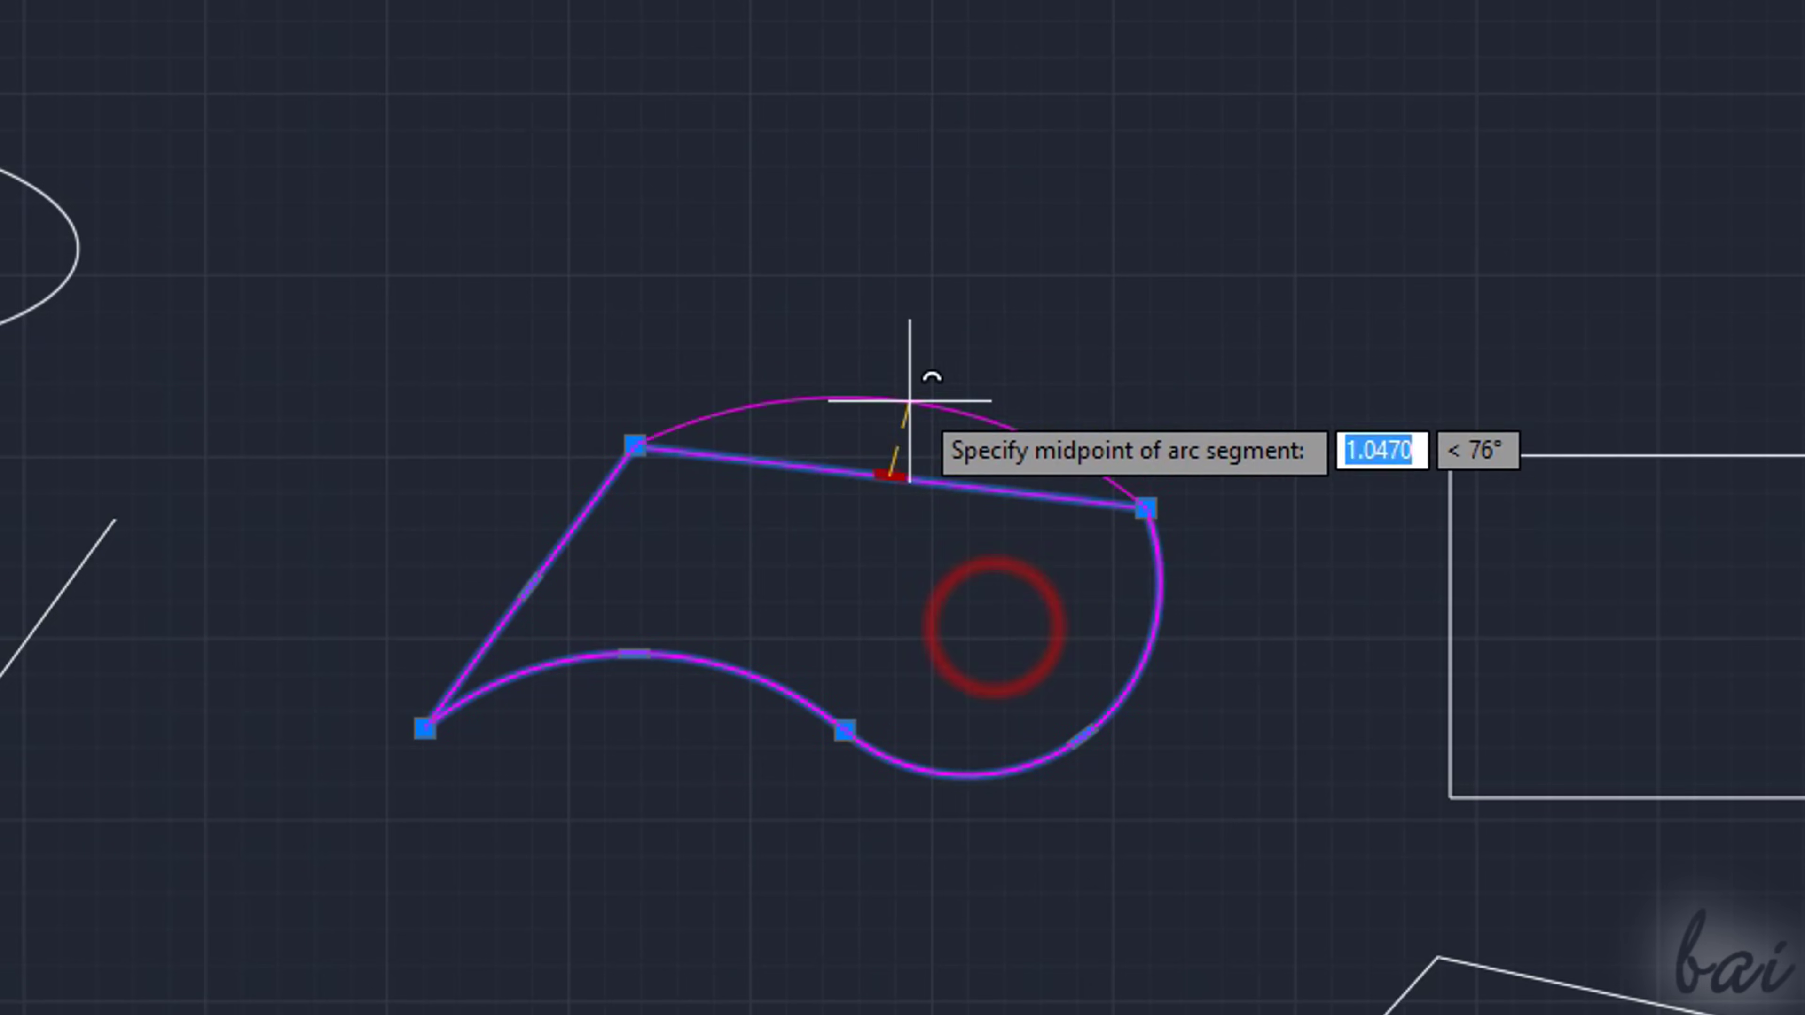
left_click(914, 291)
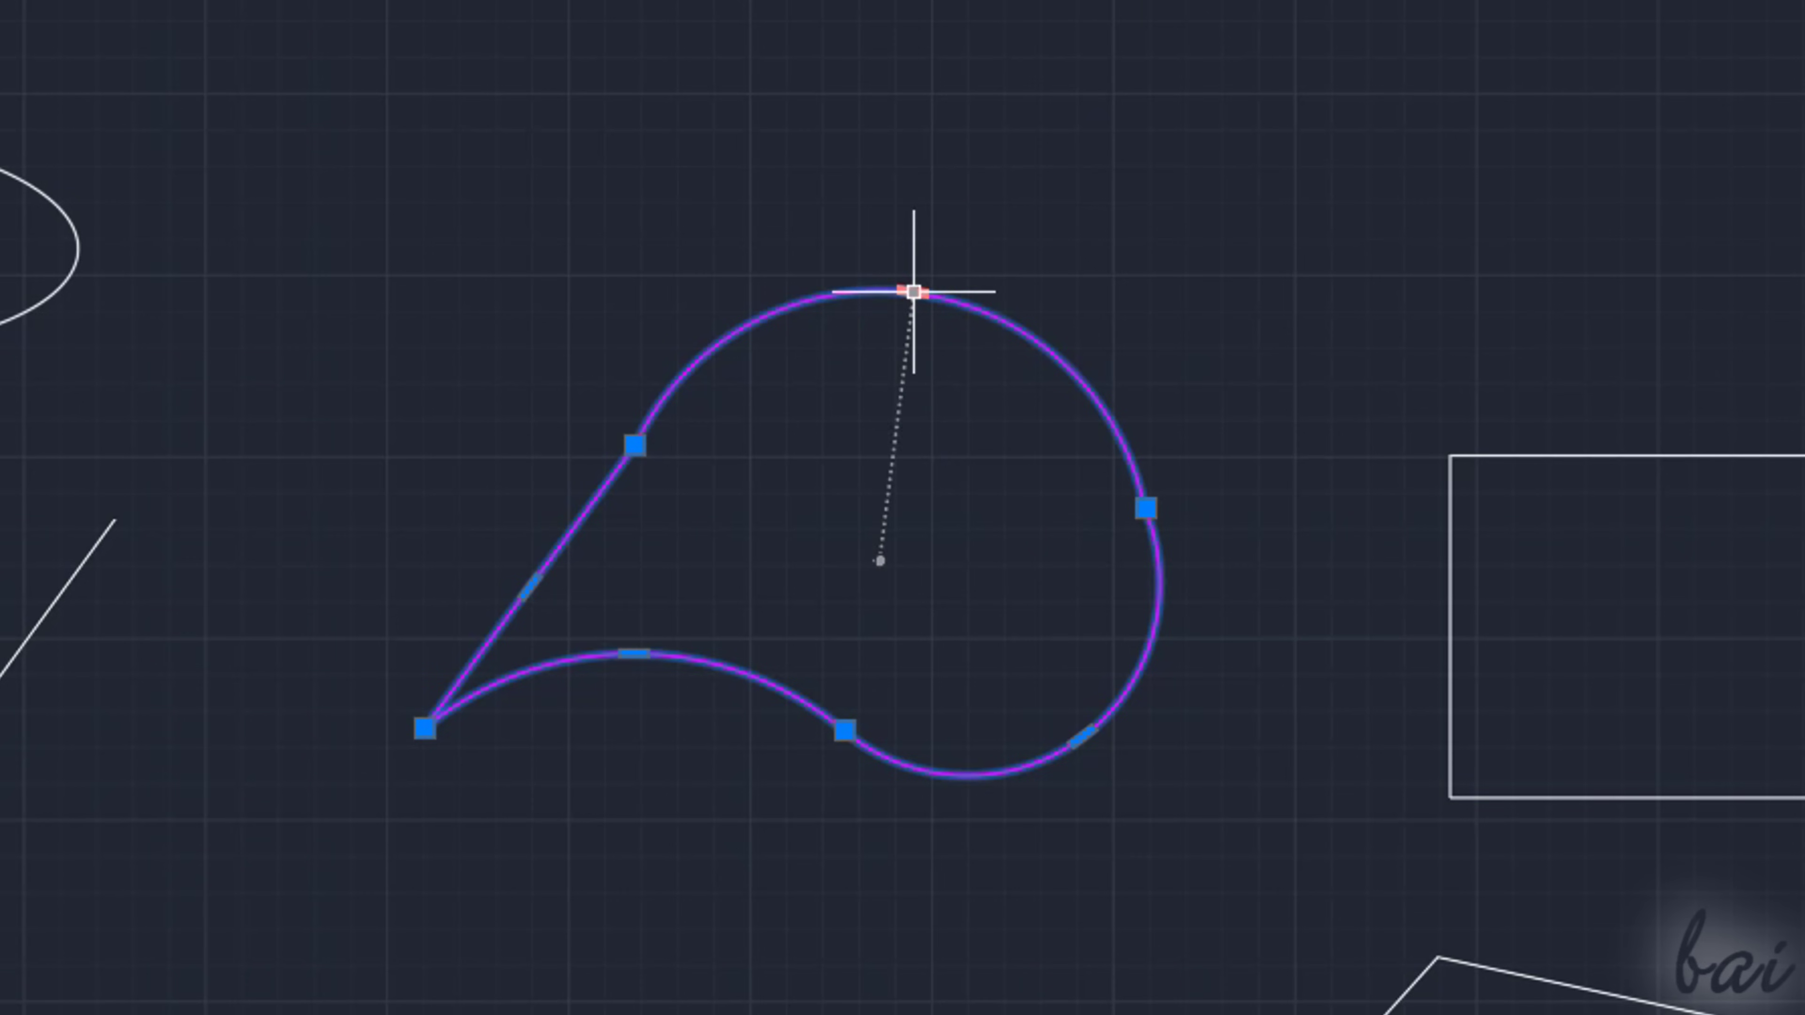
mouse_move(913, 291)
left_click(1040, 459)
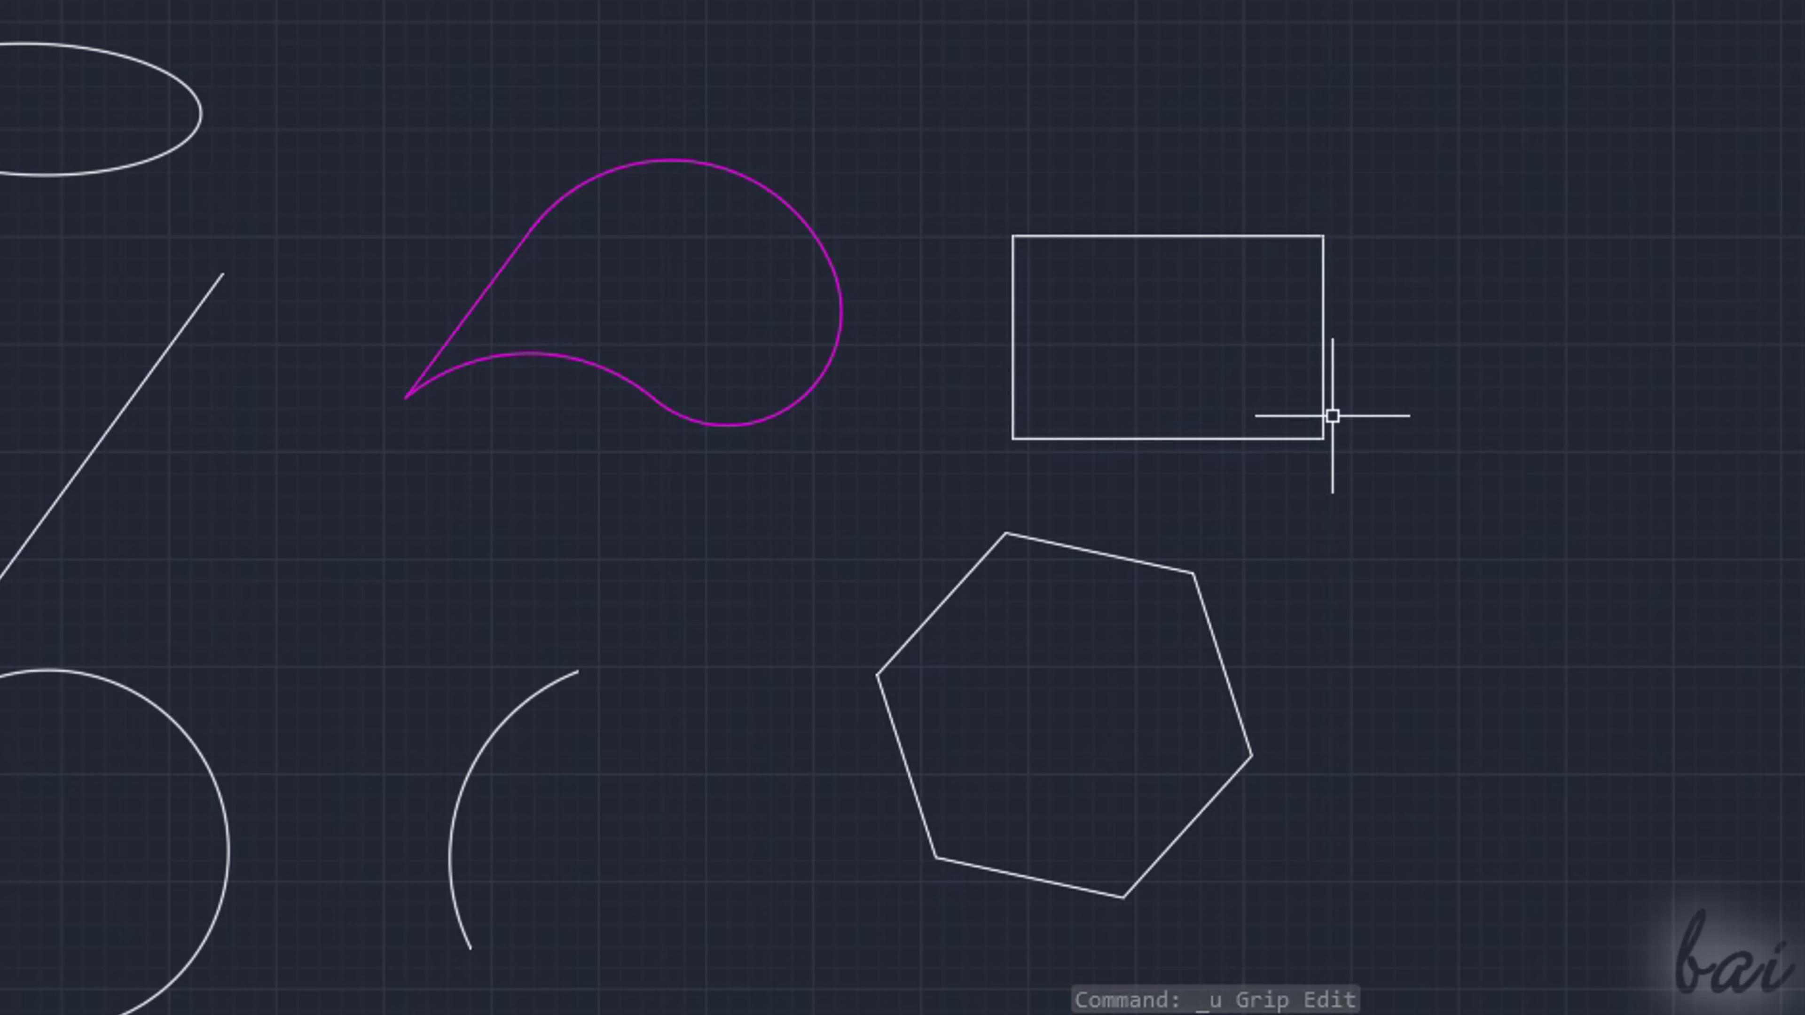
- Select the rectangle and the hexagon, convert the rectangle's upper side to an upward-bulging arc, and clear the selection
left_click(1323, 416)
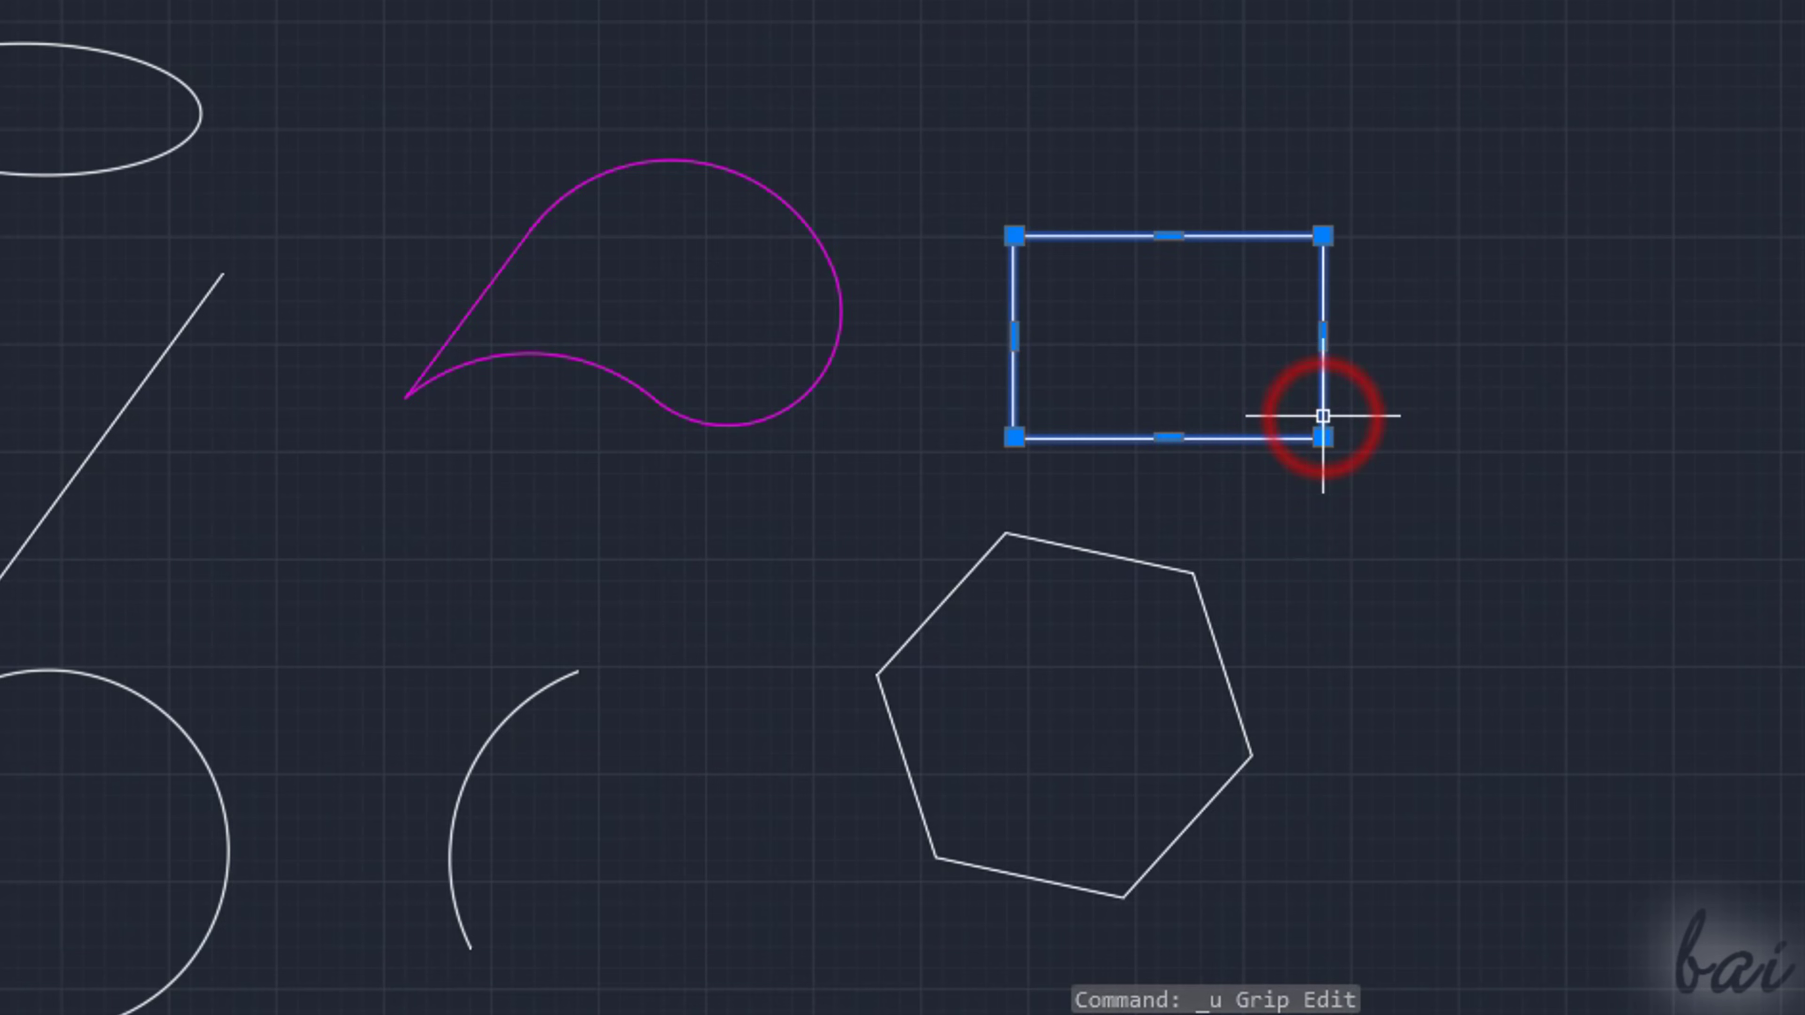
left_click(1109, 558)
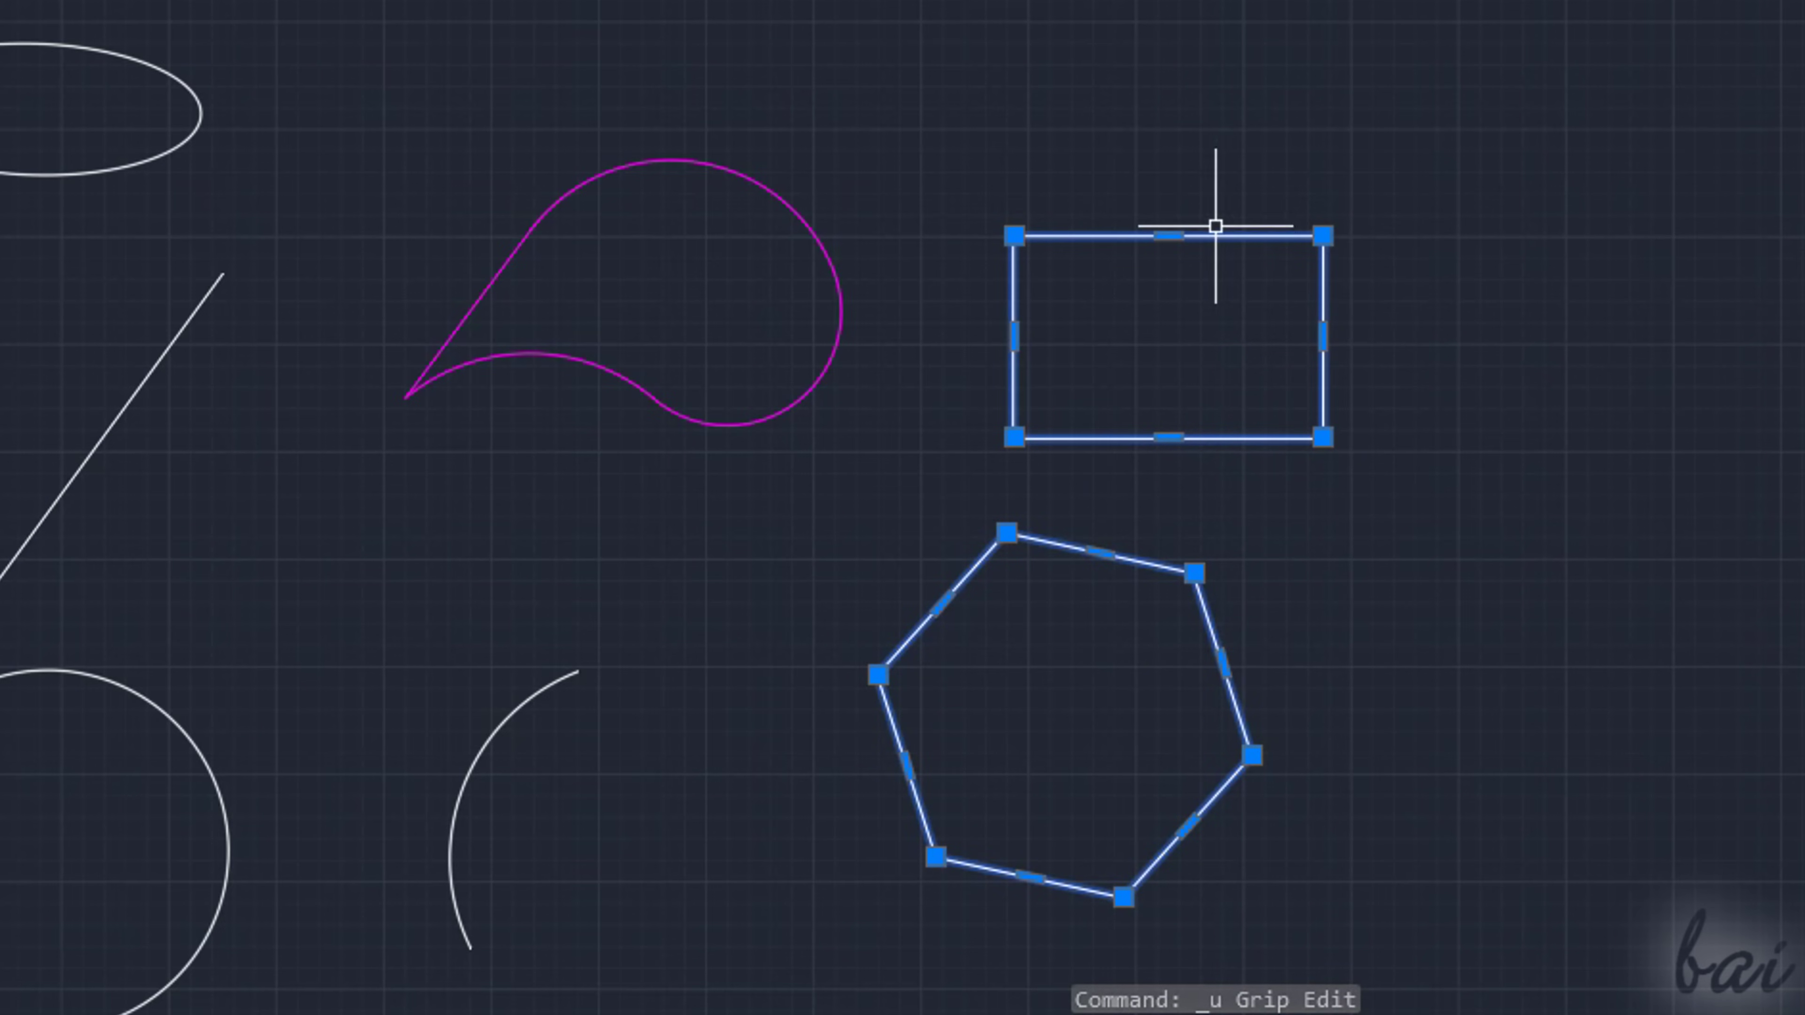
mouse_move(1169, 235)
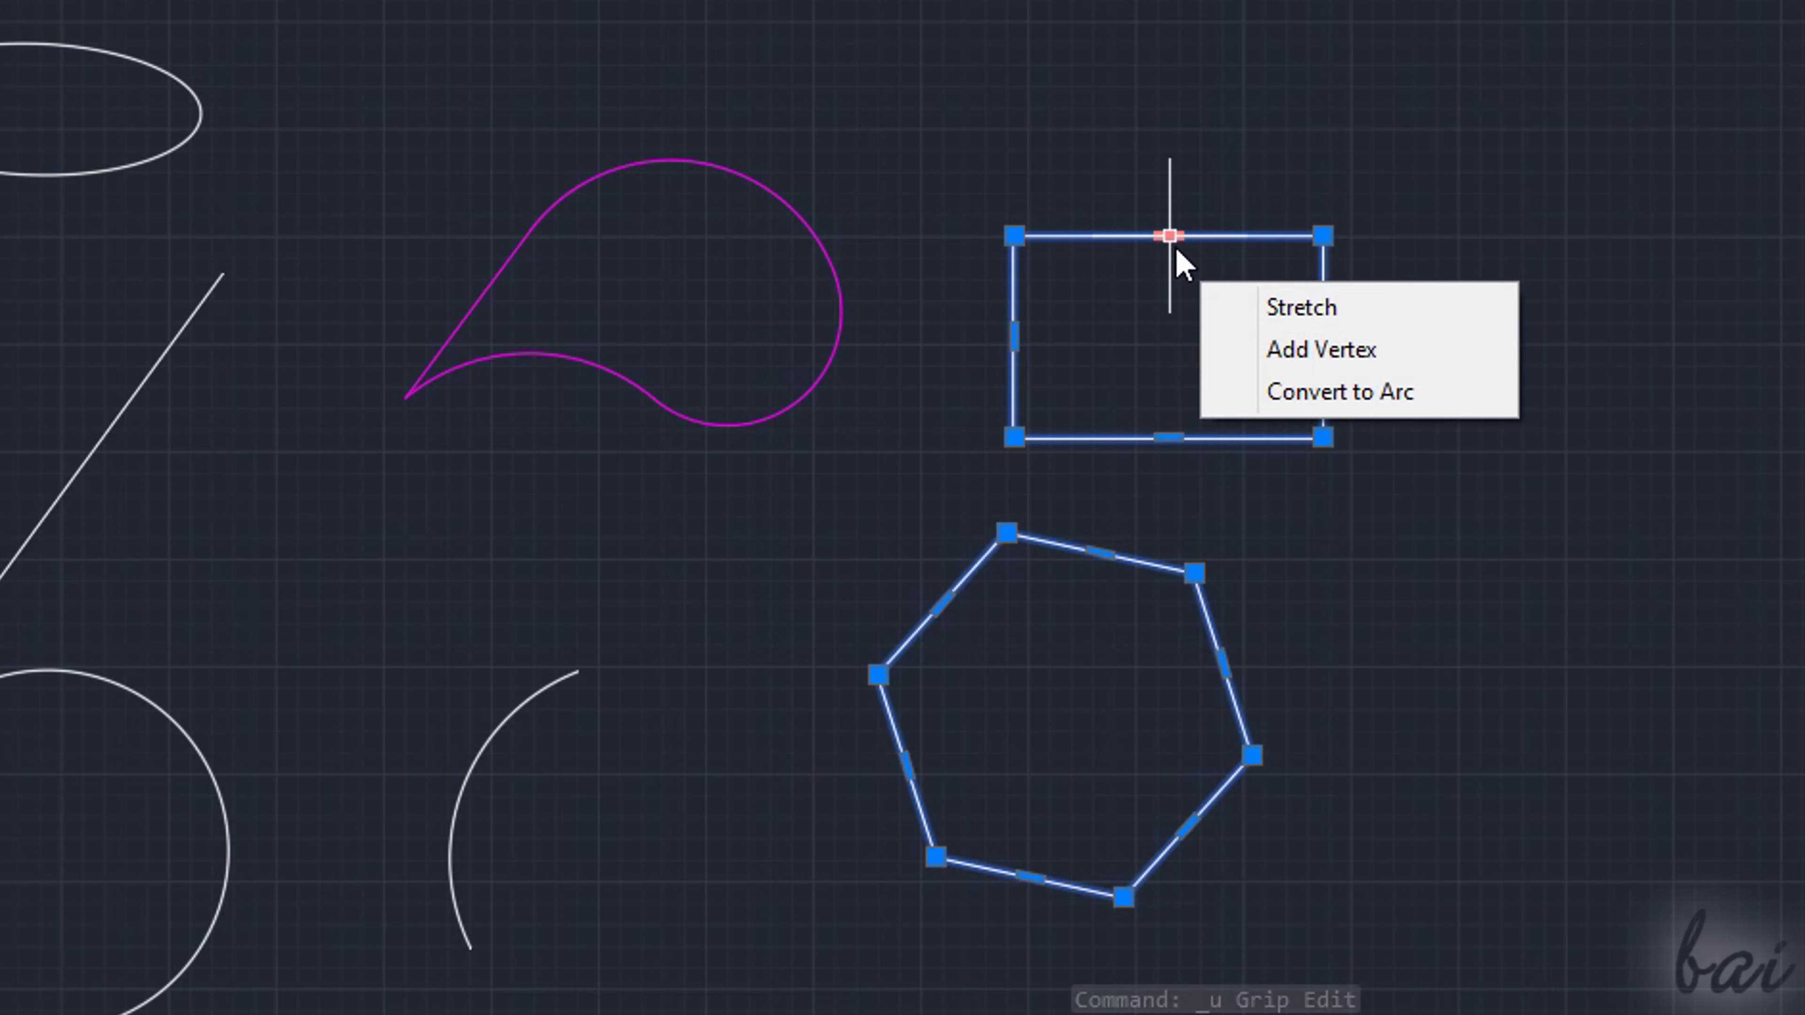
left_click(1261, 389)
left_click(1156, 168)
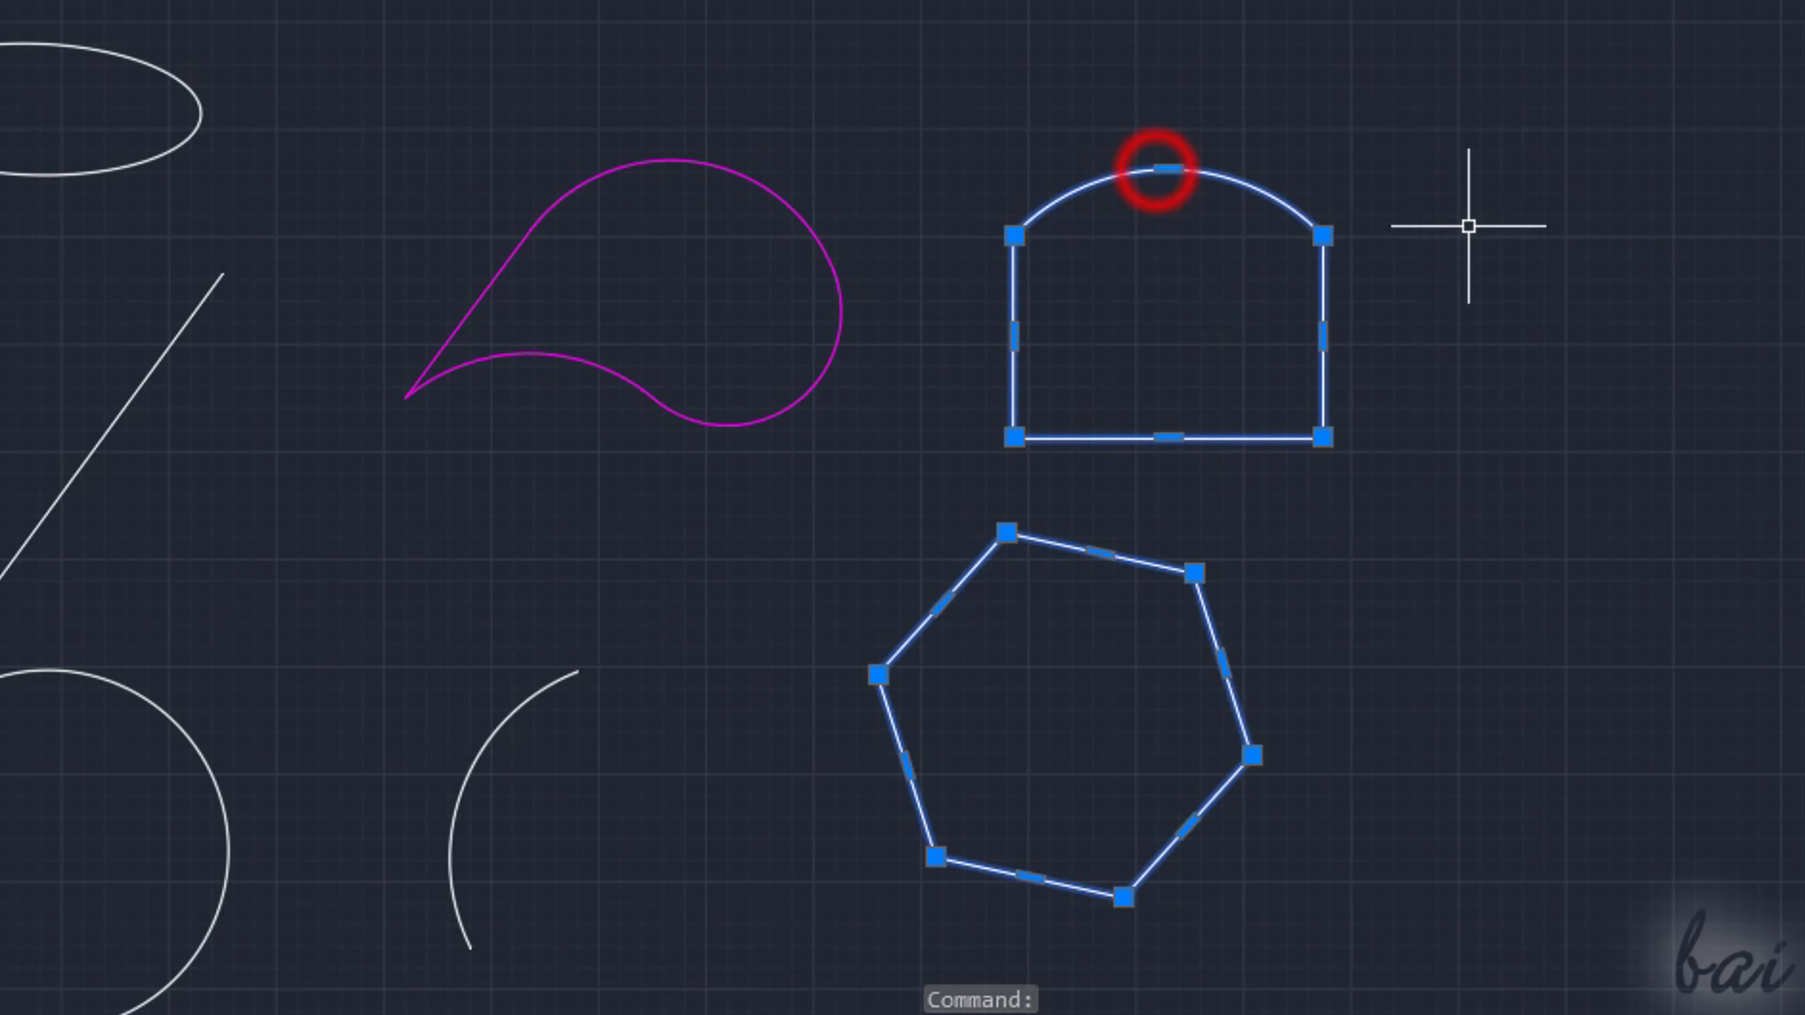
key("Escape")
- Move the magenta polyline up and to the right from a base point inside it, and undo that move
scroll(621, 165, "up", 2)
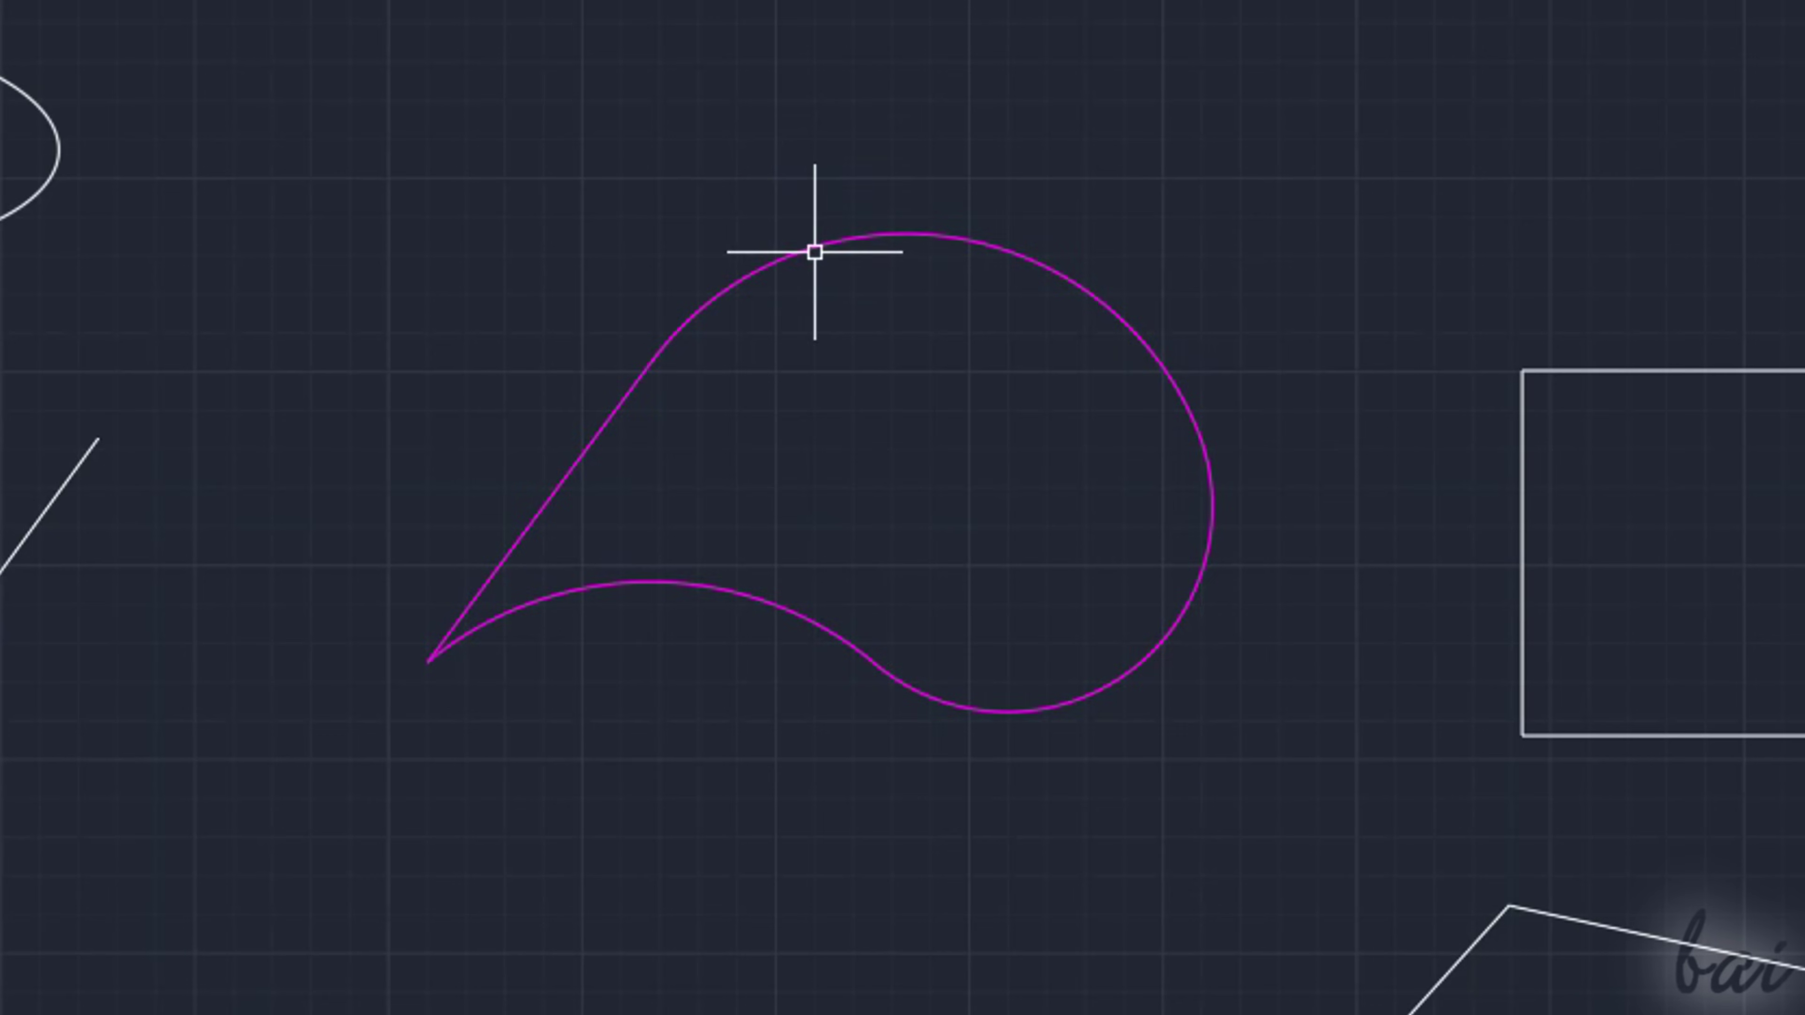
left_click(619, 171)
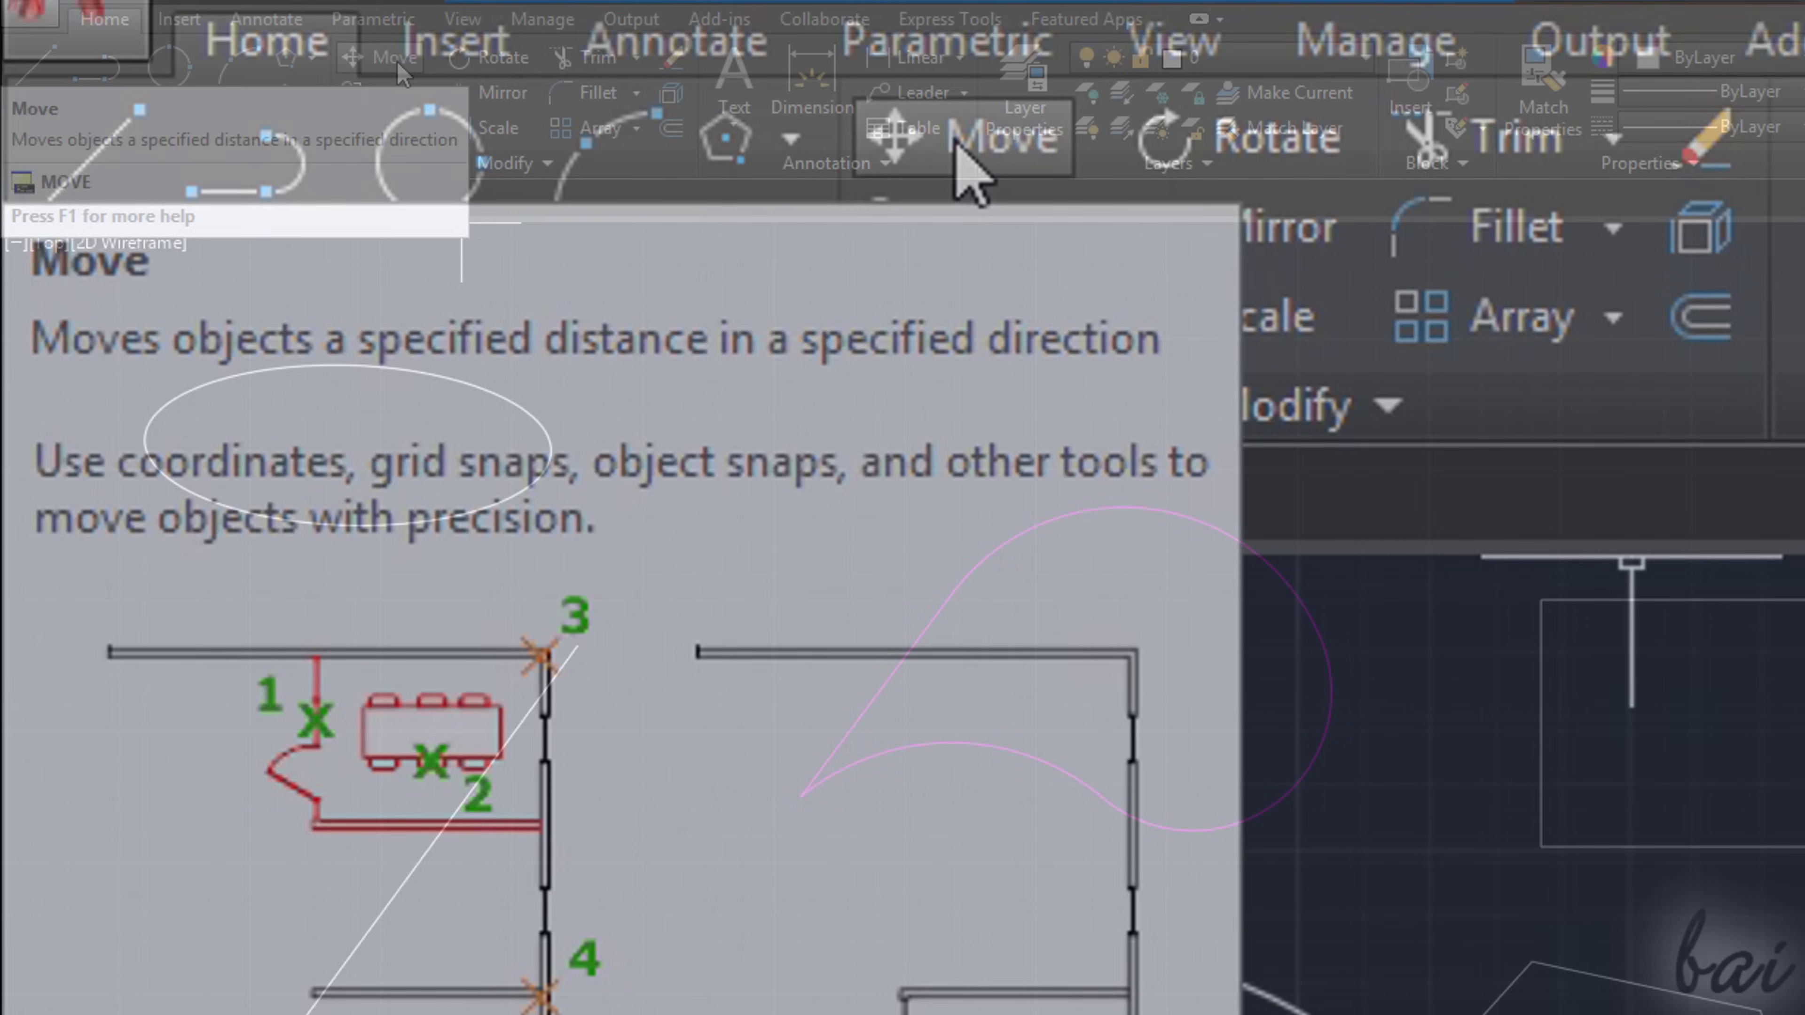
left_click(959, 141)
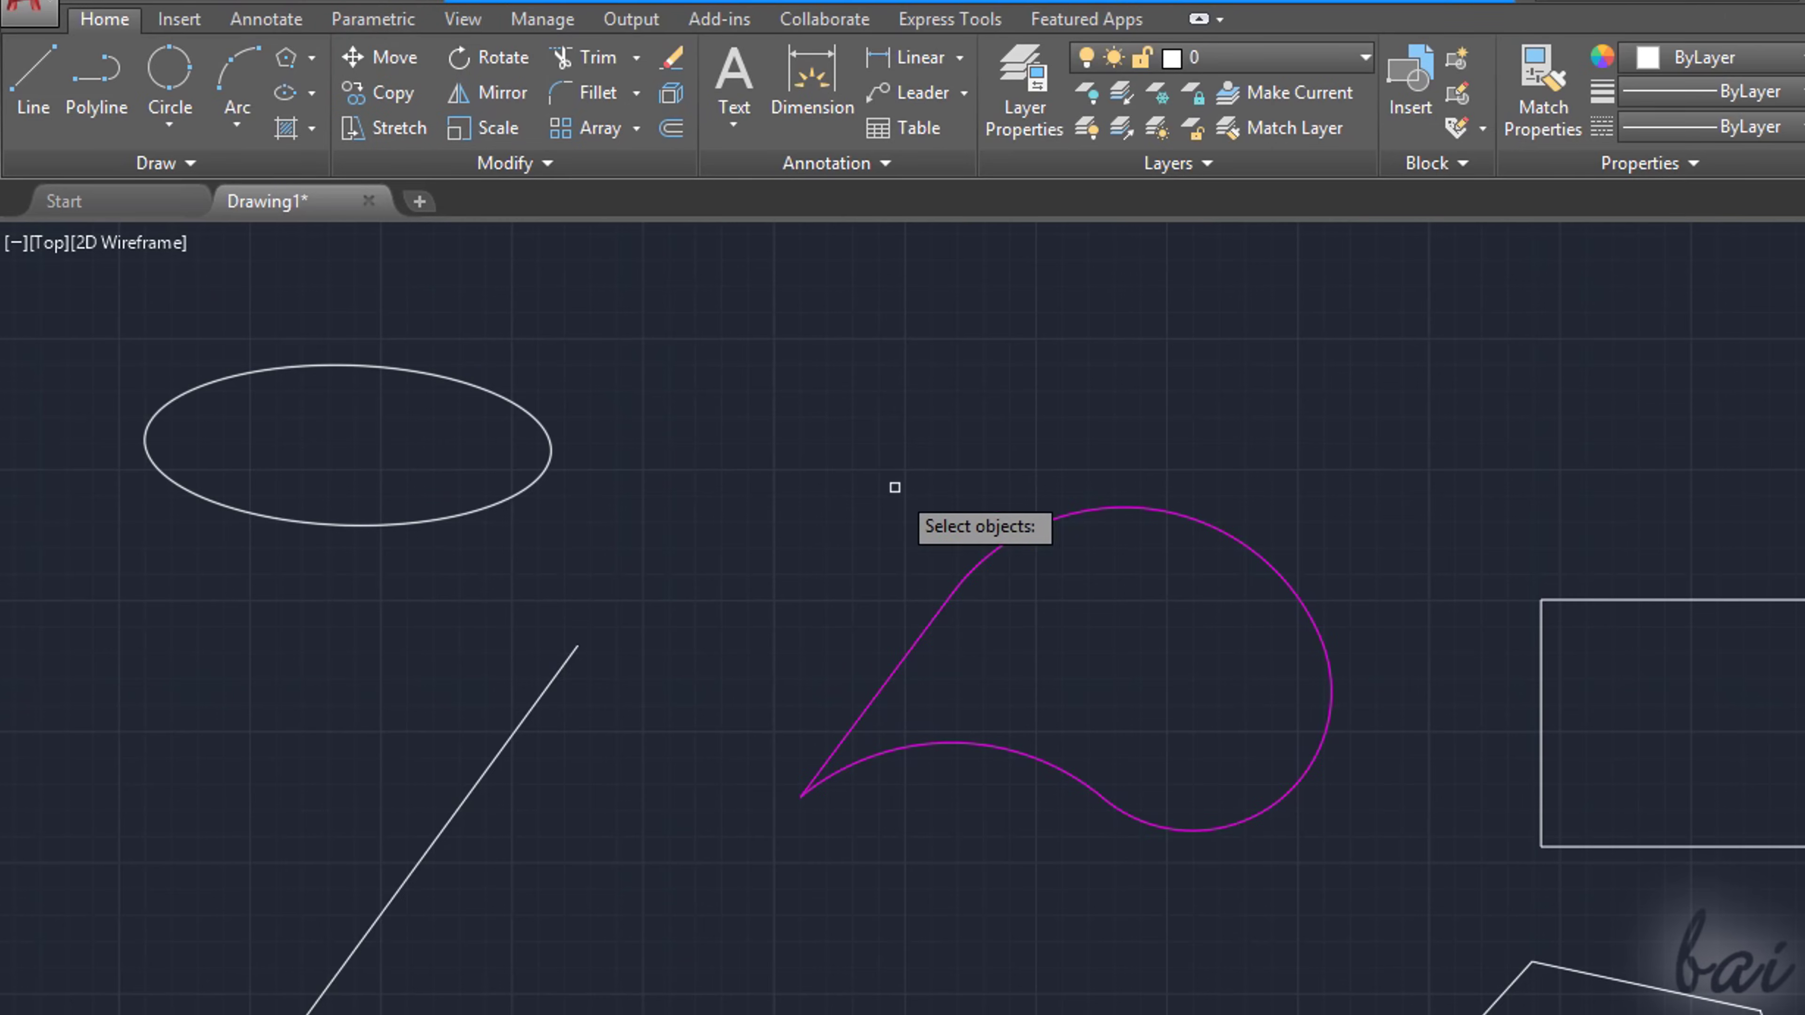
left_click(966, 572)
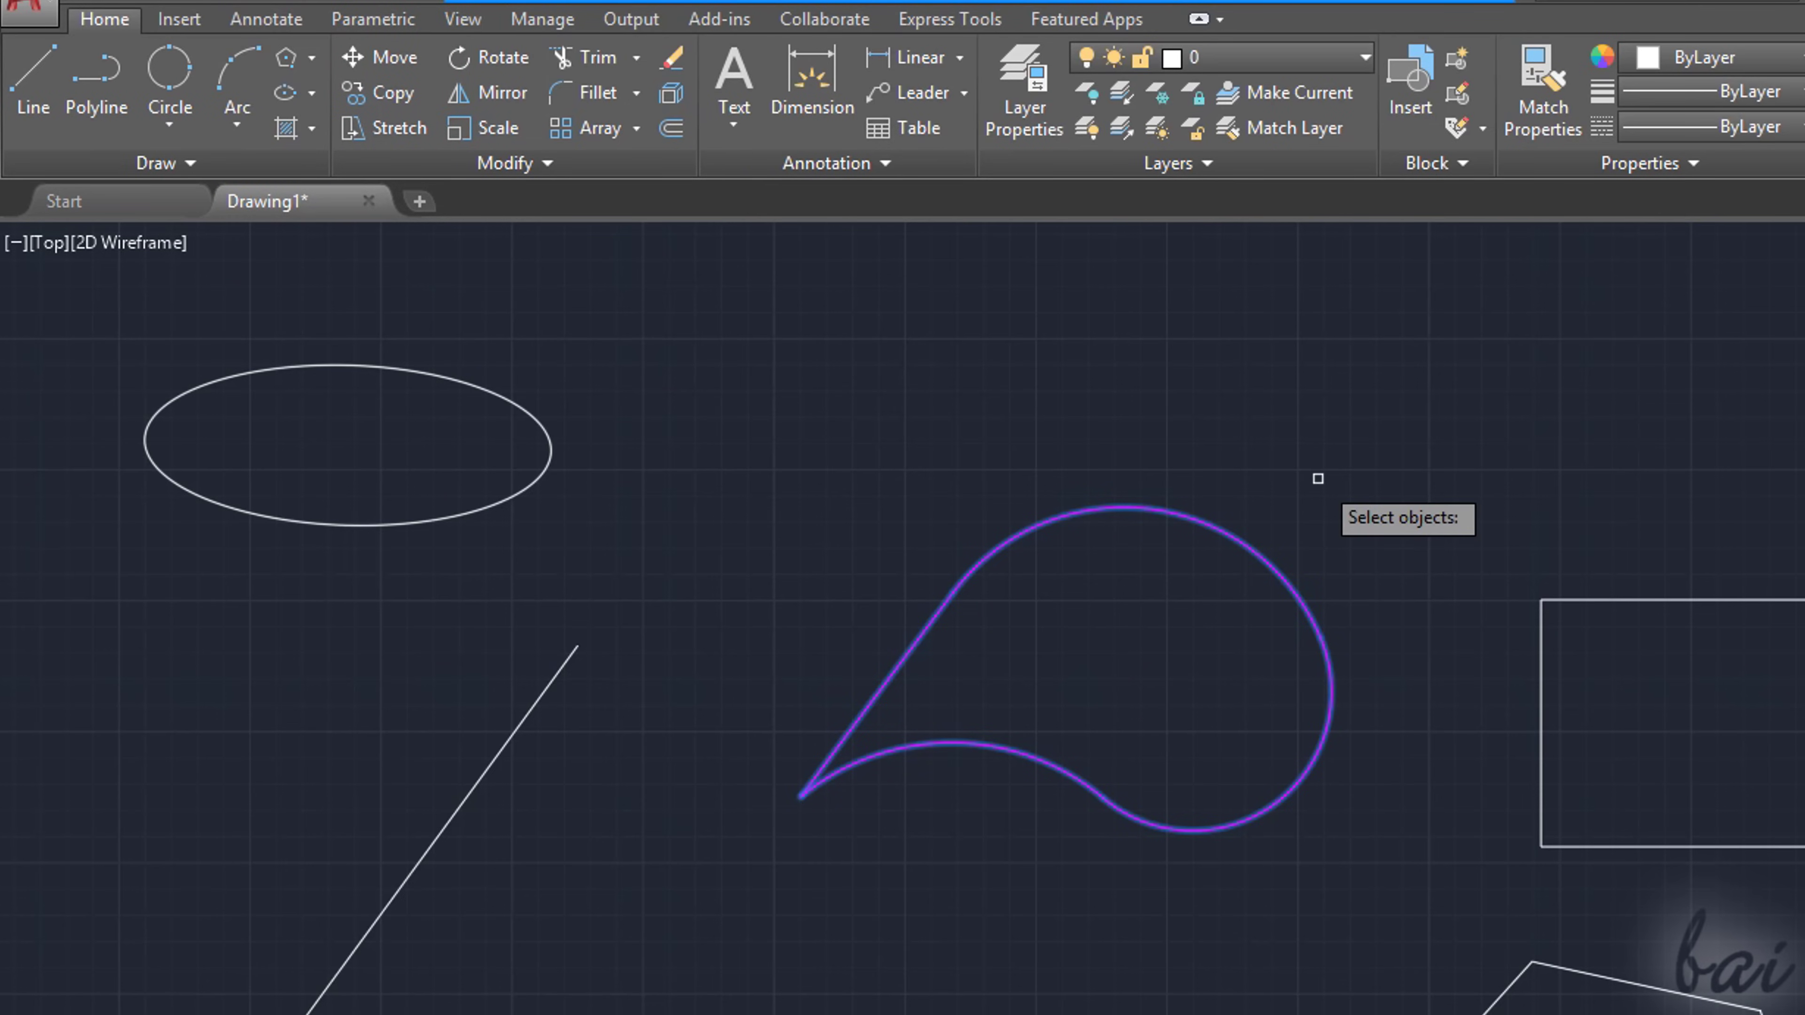
key("Return")
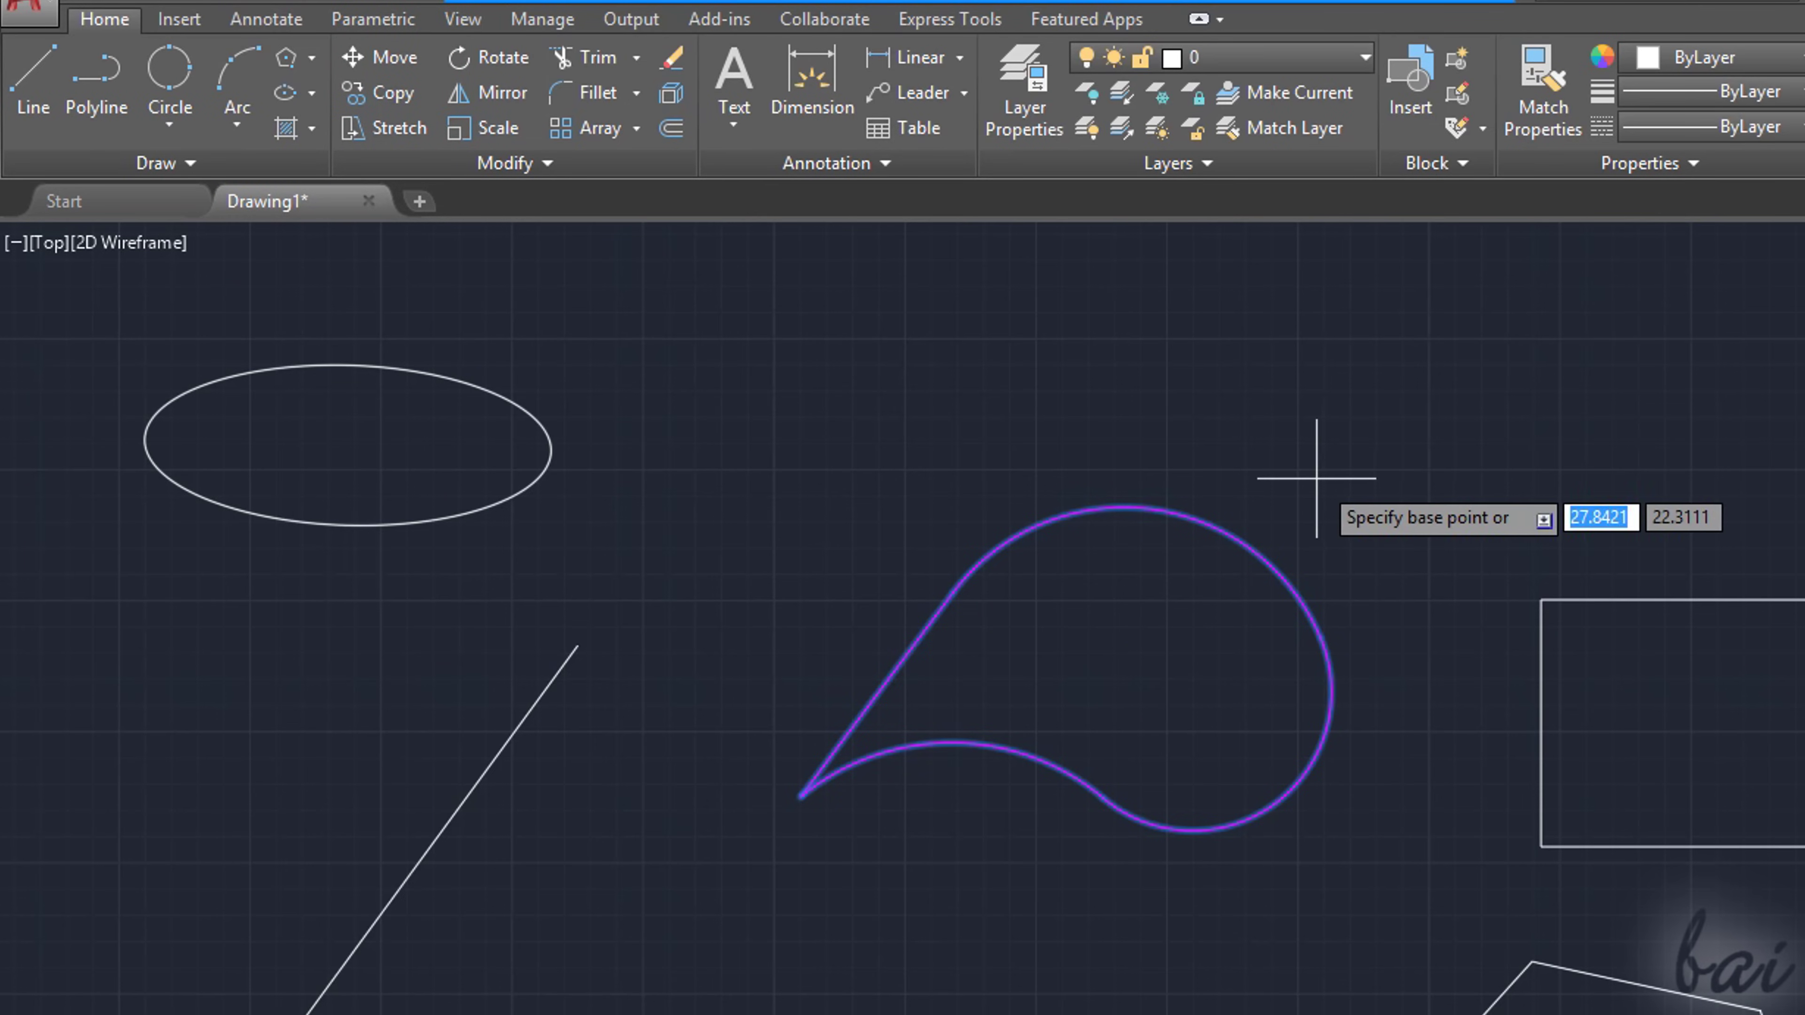
left_click(1123, 720)
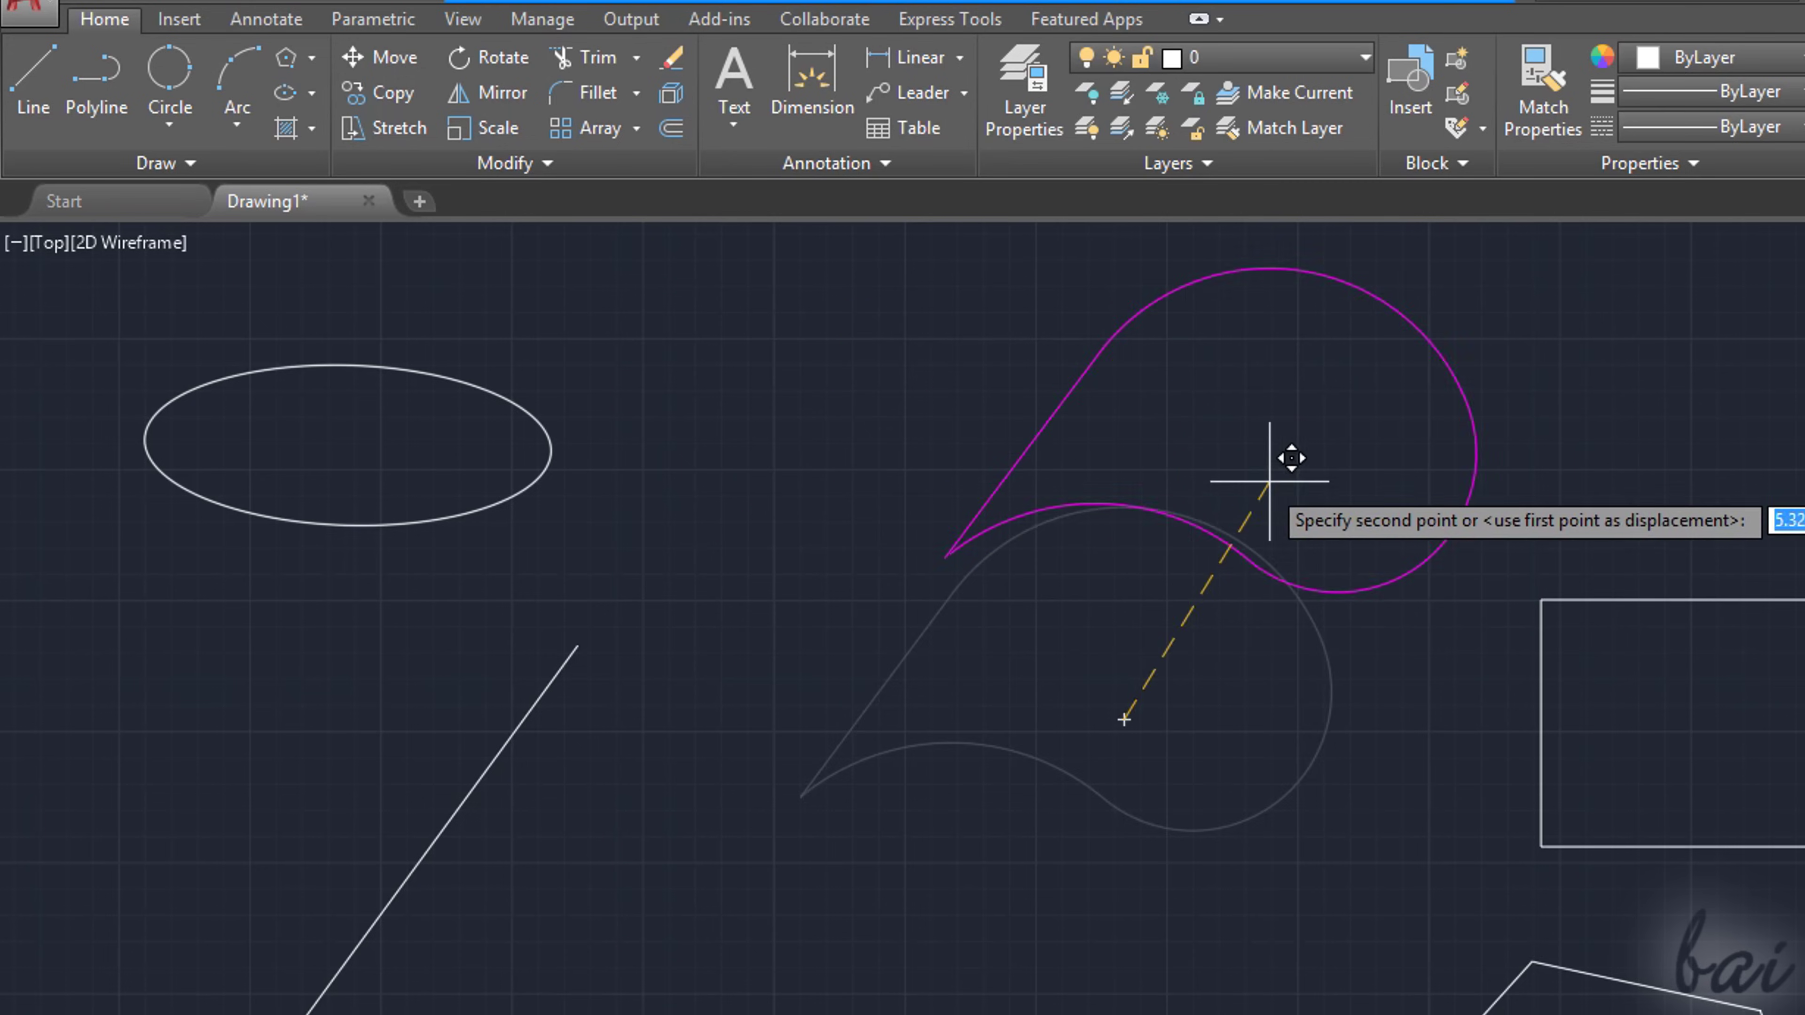
left_click(1252, 484)
key("ctrl+z")
- Preselect the magenta polyline and move it about 4 units up and slightly to the left from a base point inside it
left_click(1227, 535)
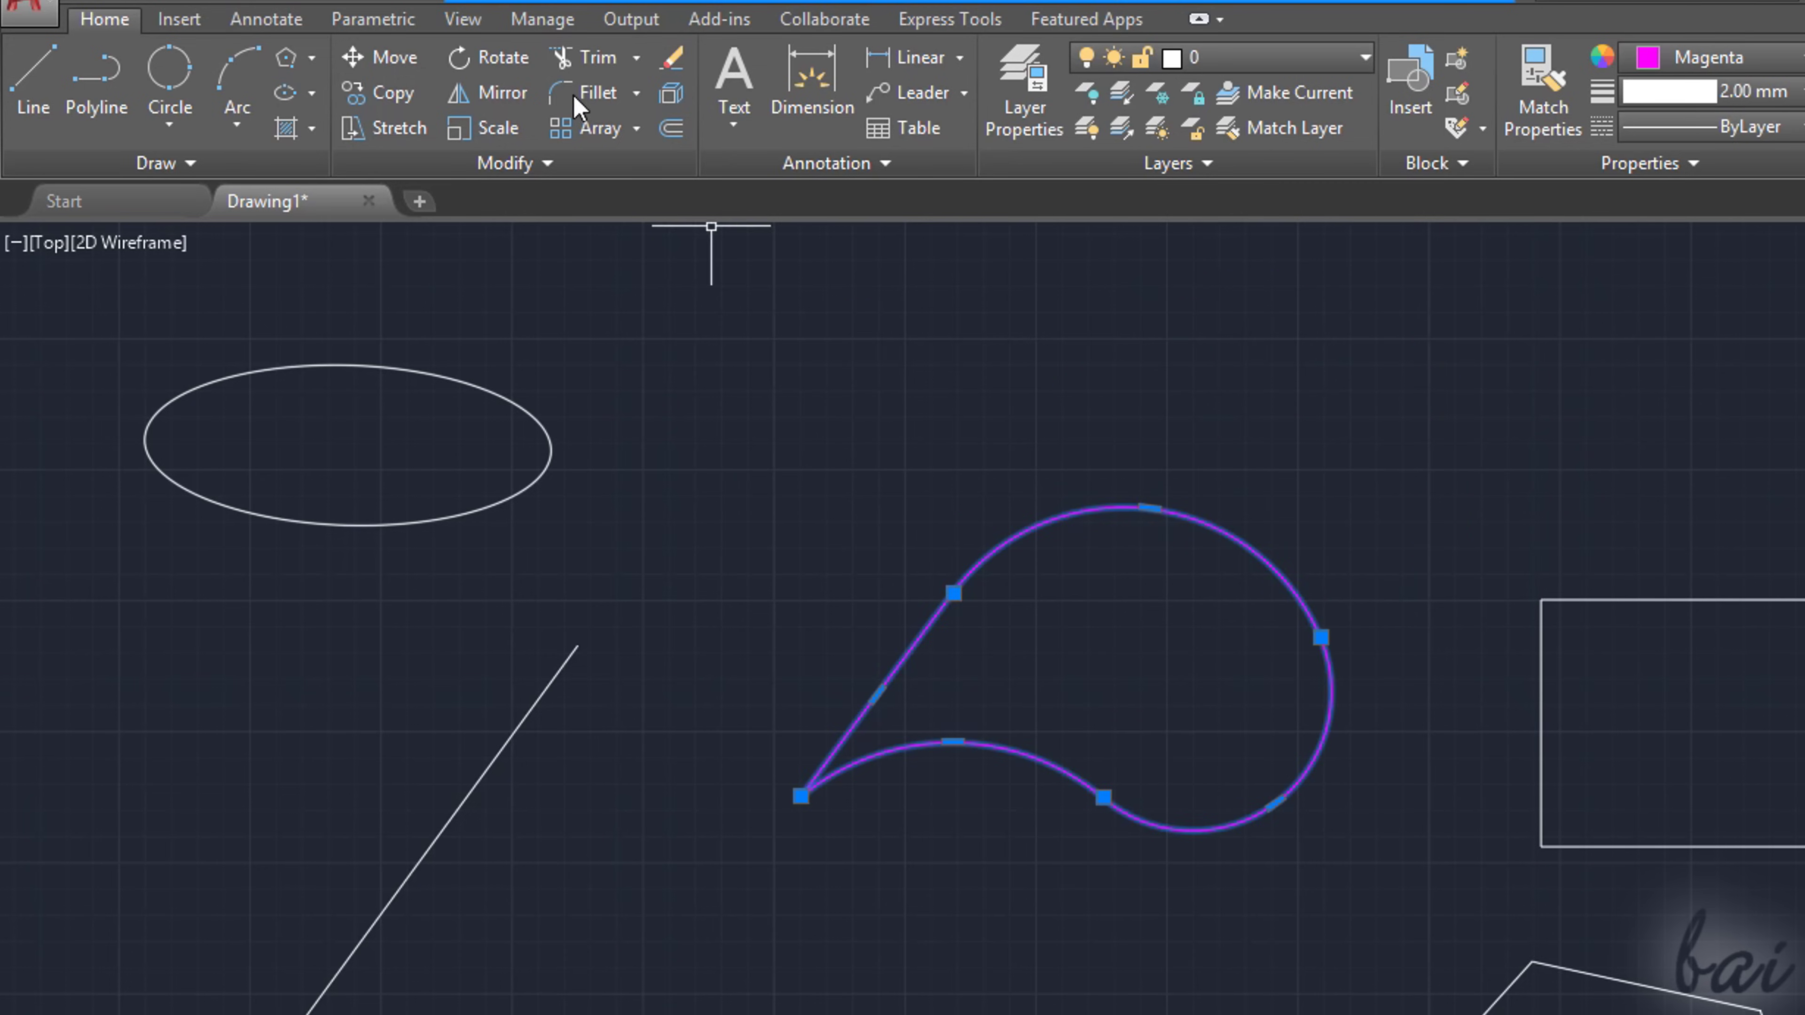
left_click(385, 58)
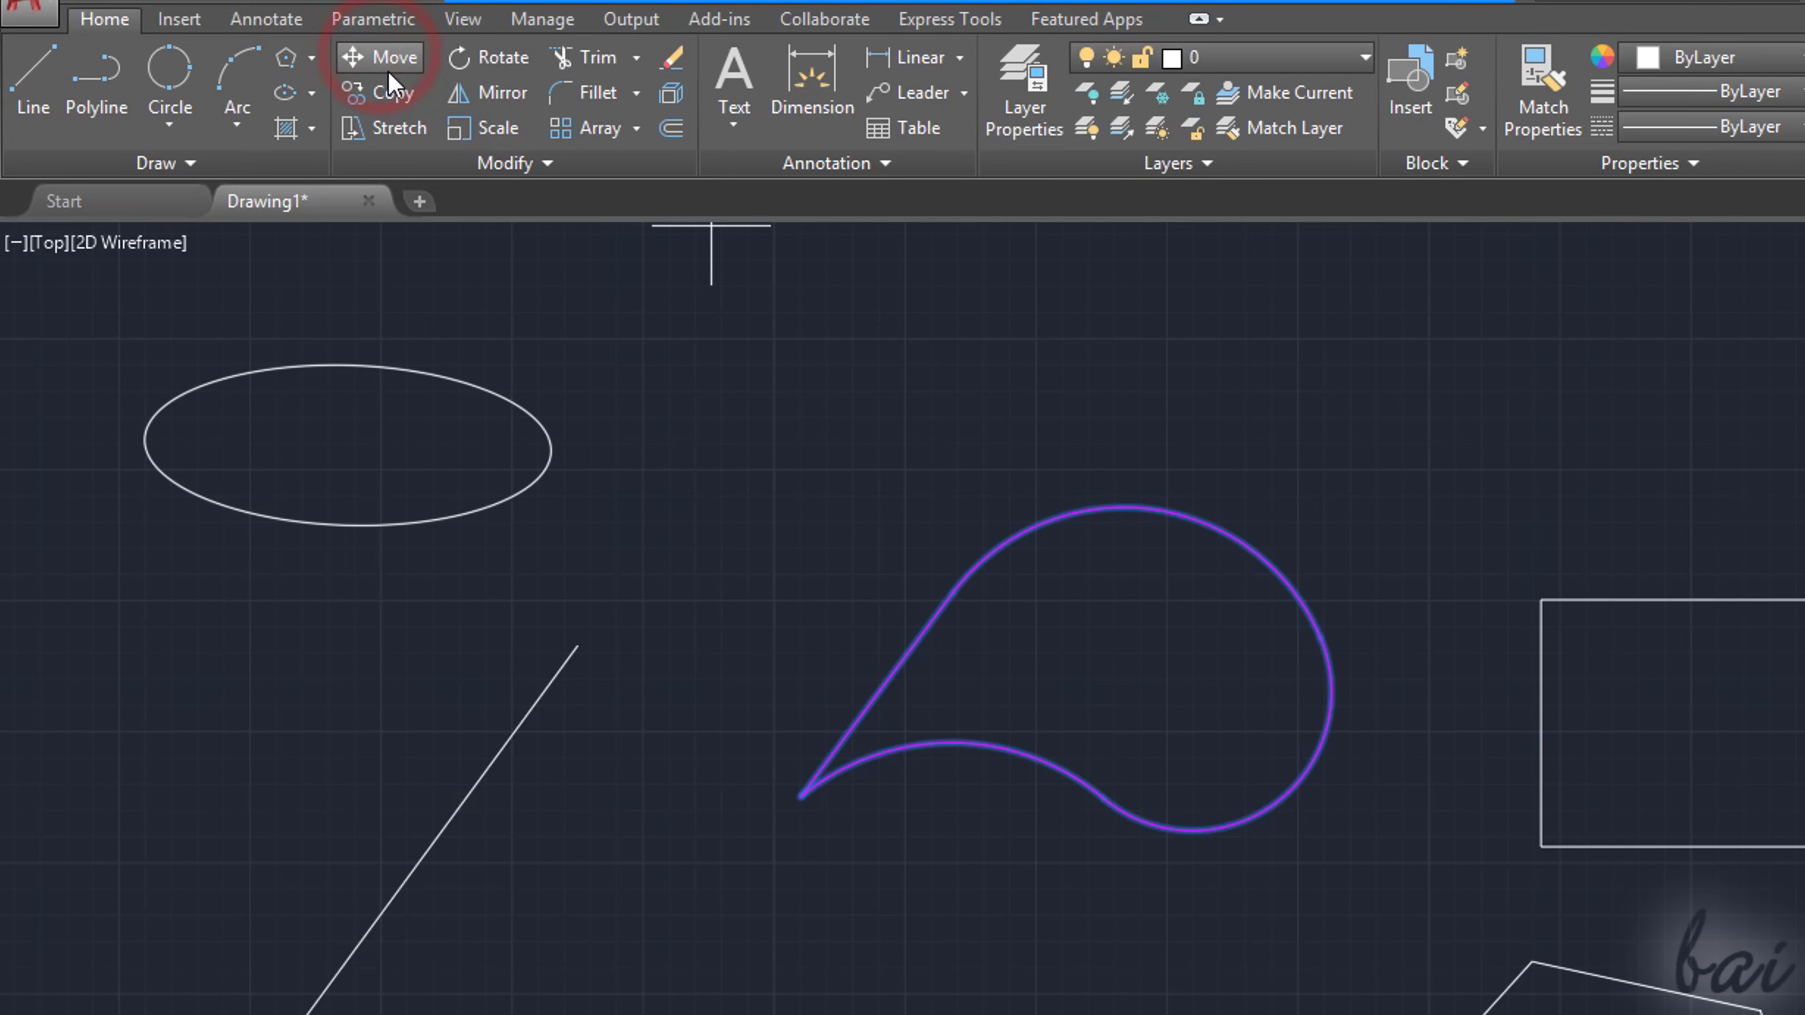
left_click(1123, 719)
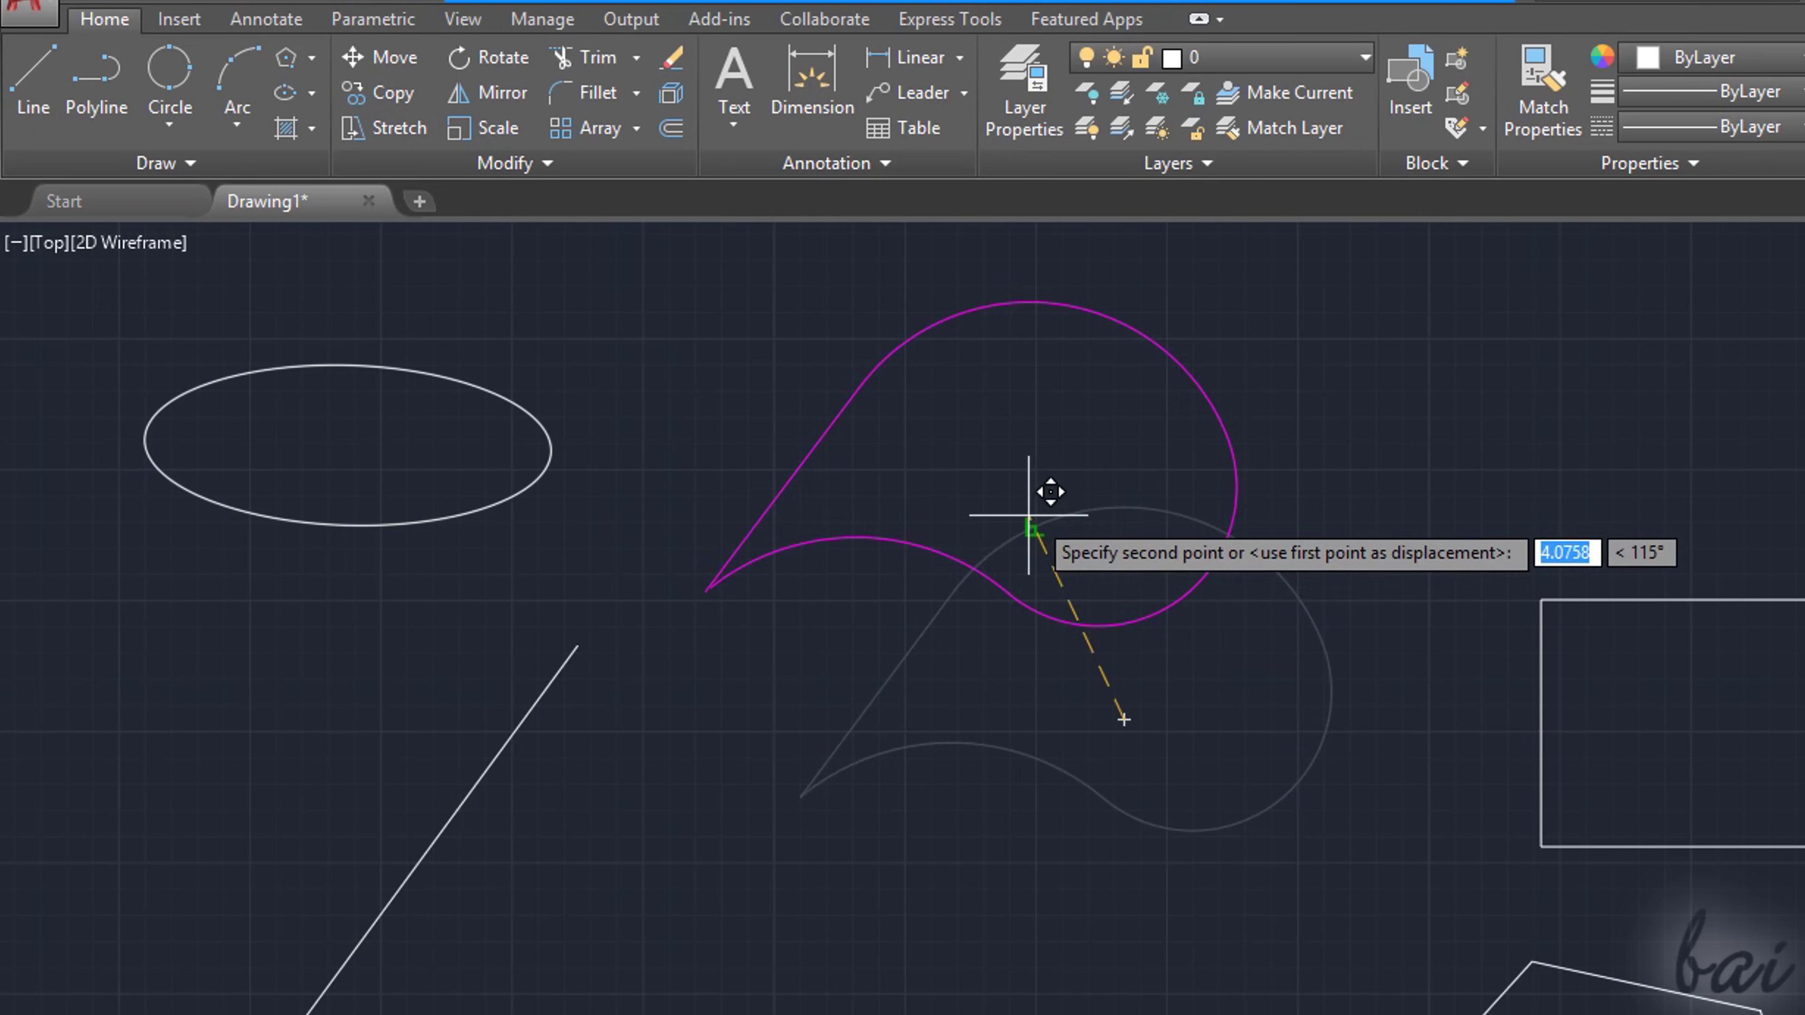
left_click(1042, 524)
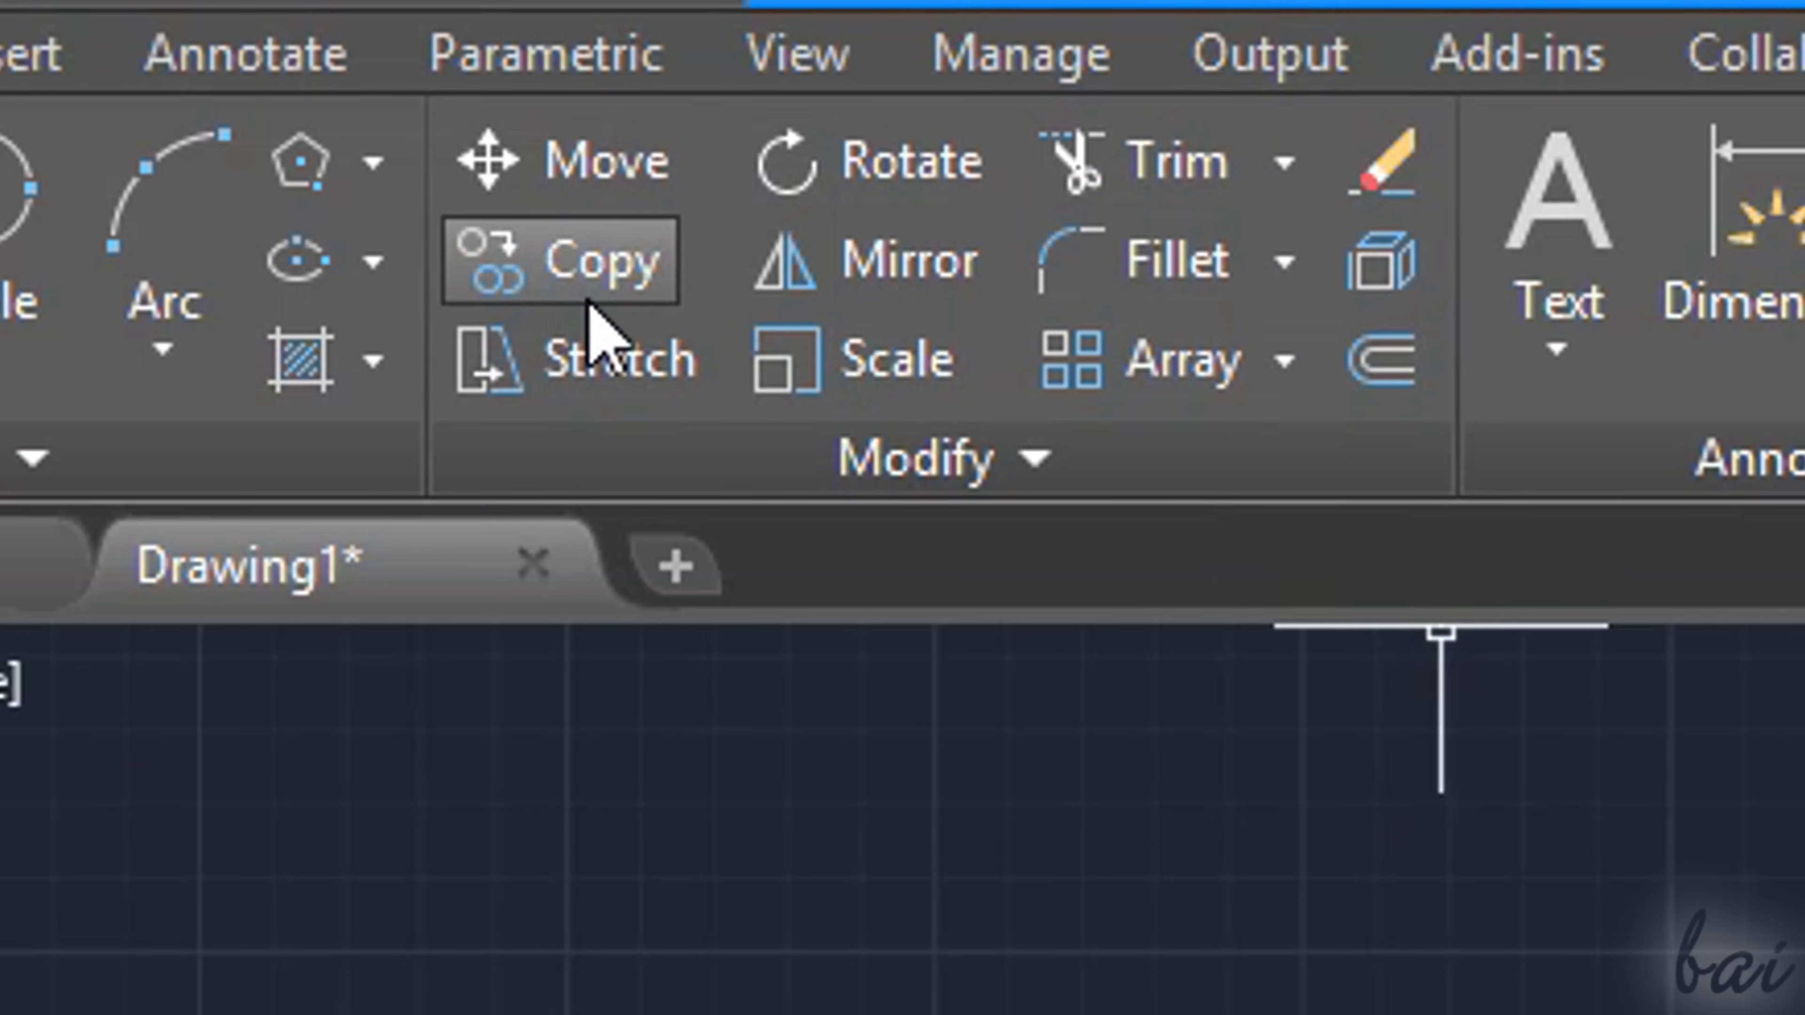
- Rotate the magenta polyline freehand around a base point inside its body
left_click(852, 162)
left_click(891, 489)
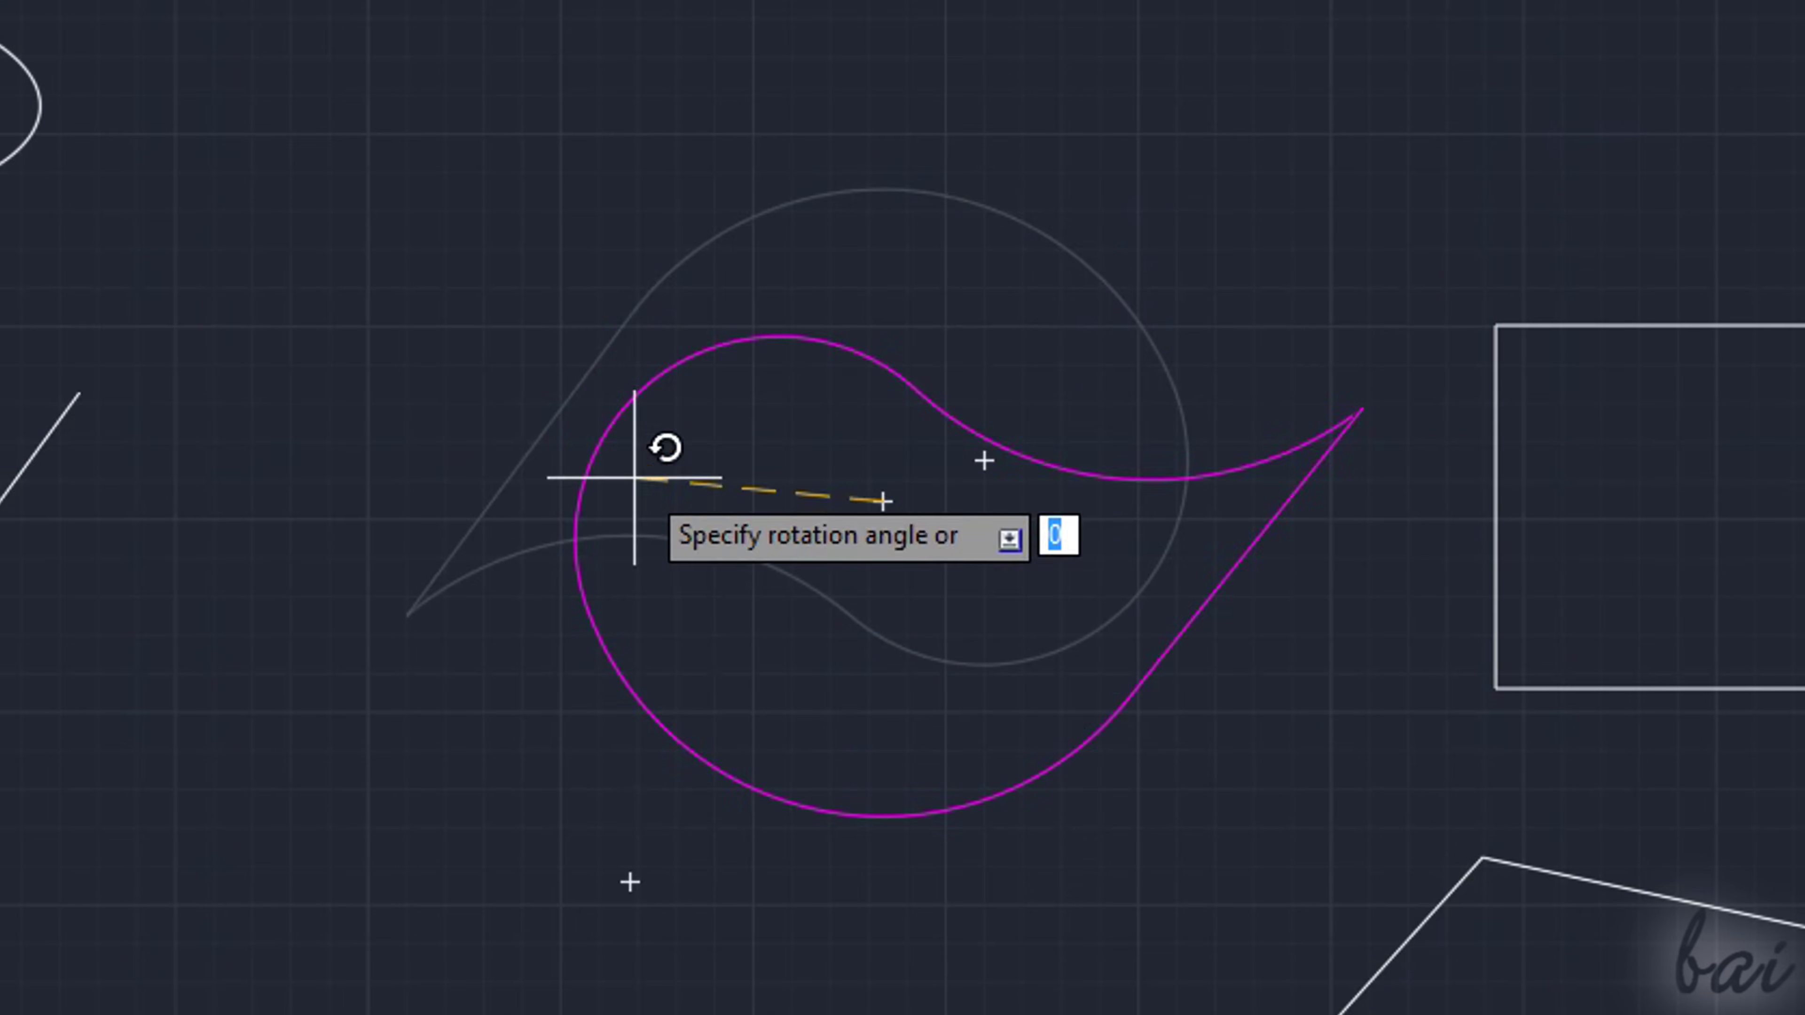
left_click(1313, 189)
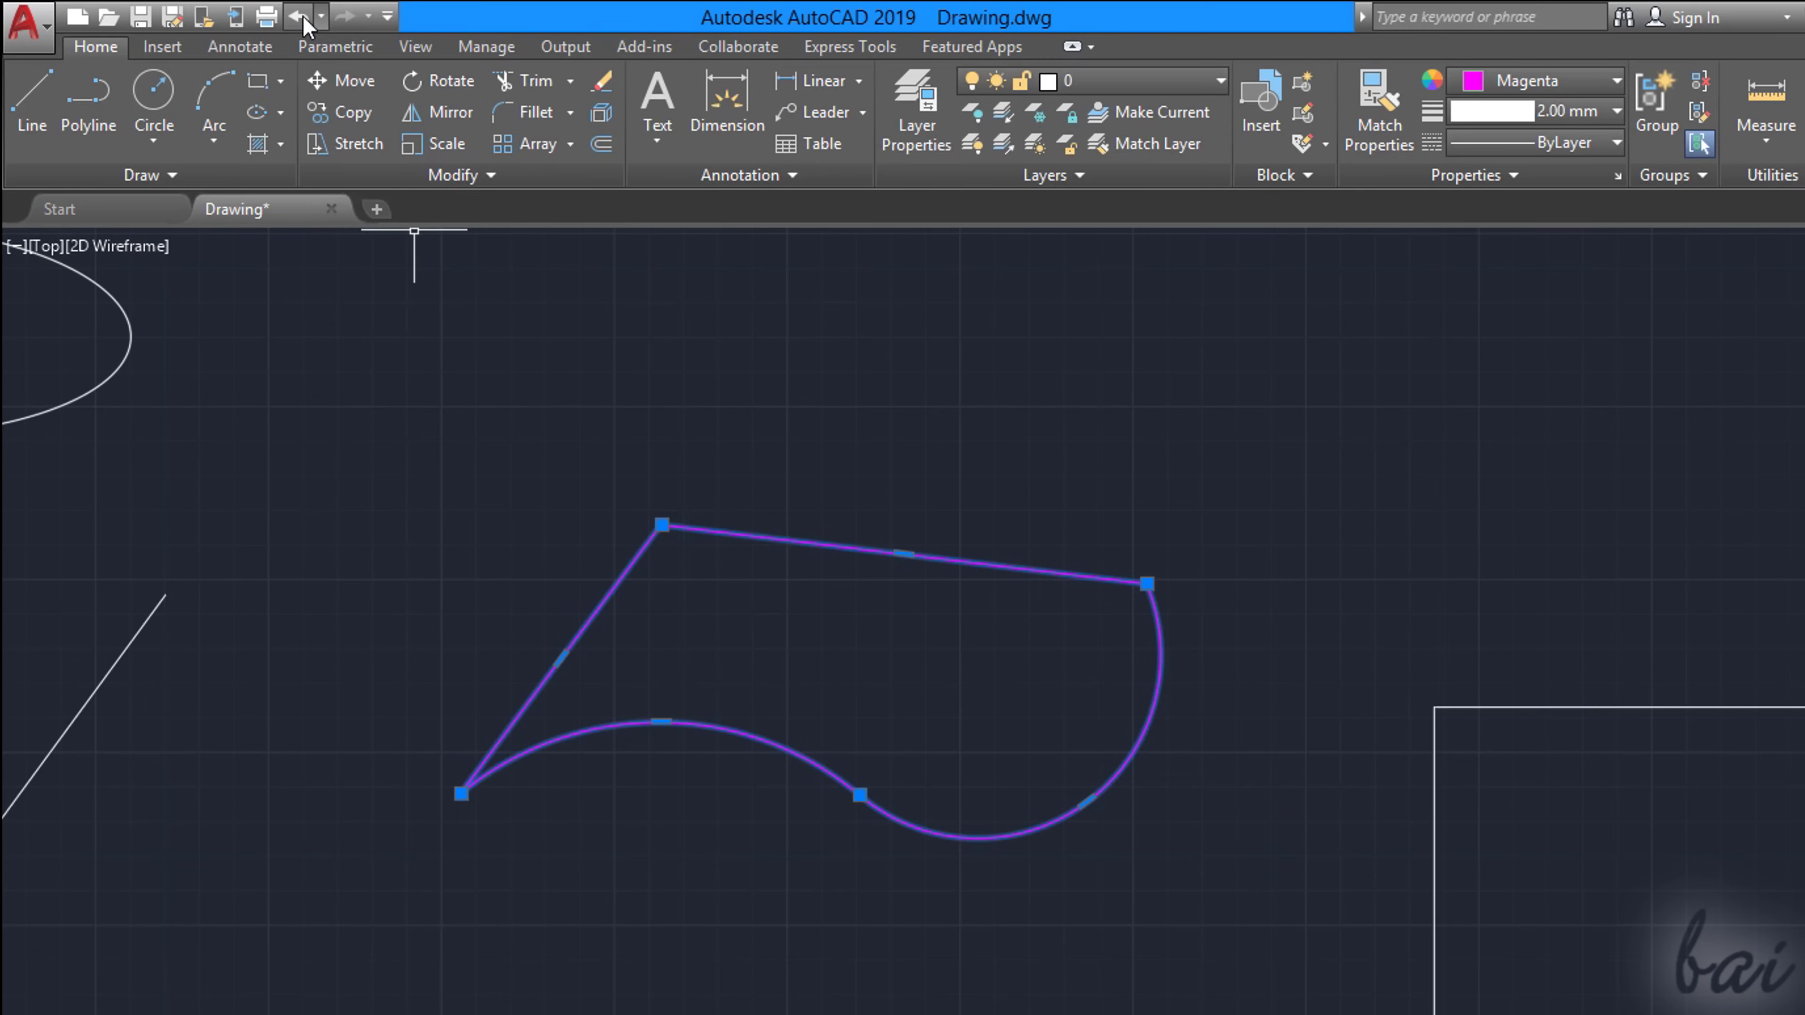
- Undo the last edit of the magenta polyline's straightened upper segment
left_click(297, 17)
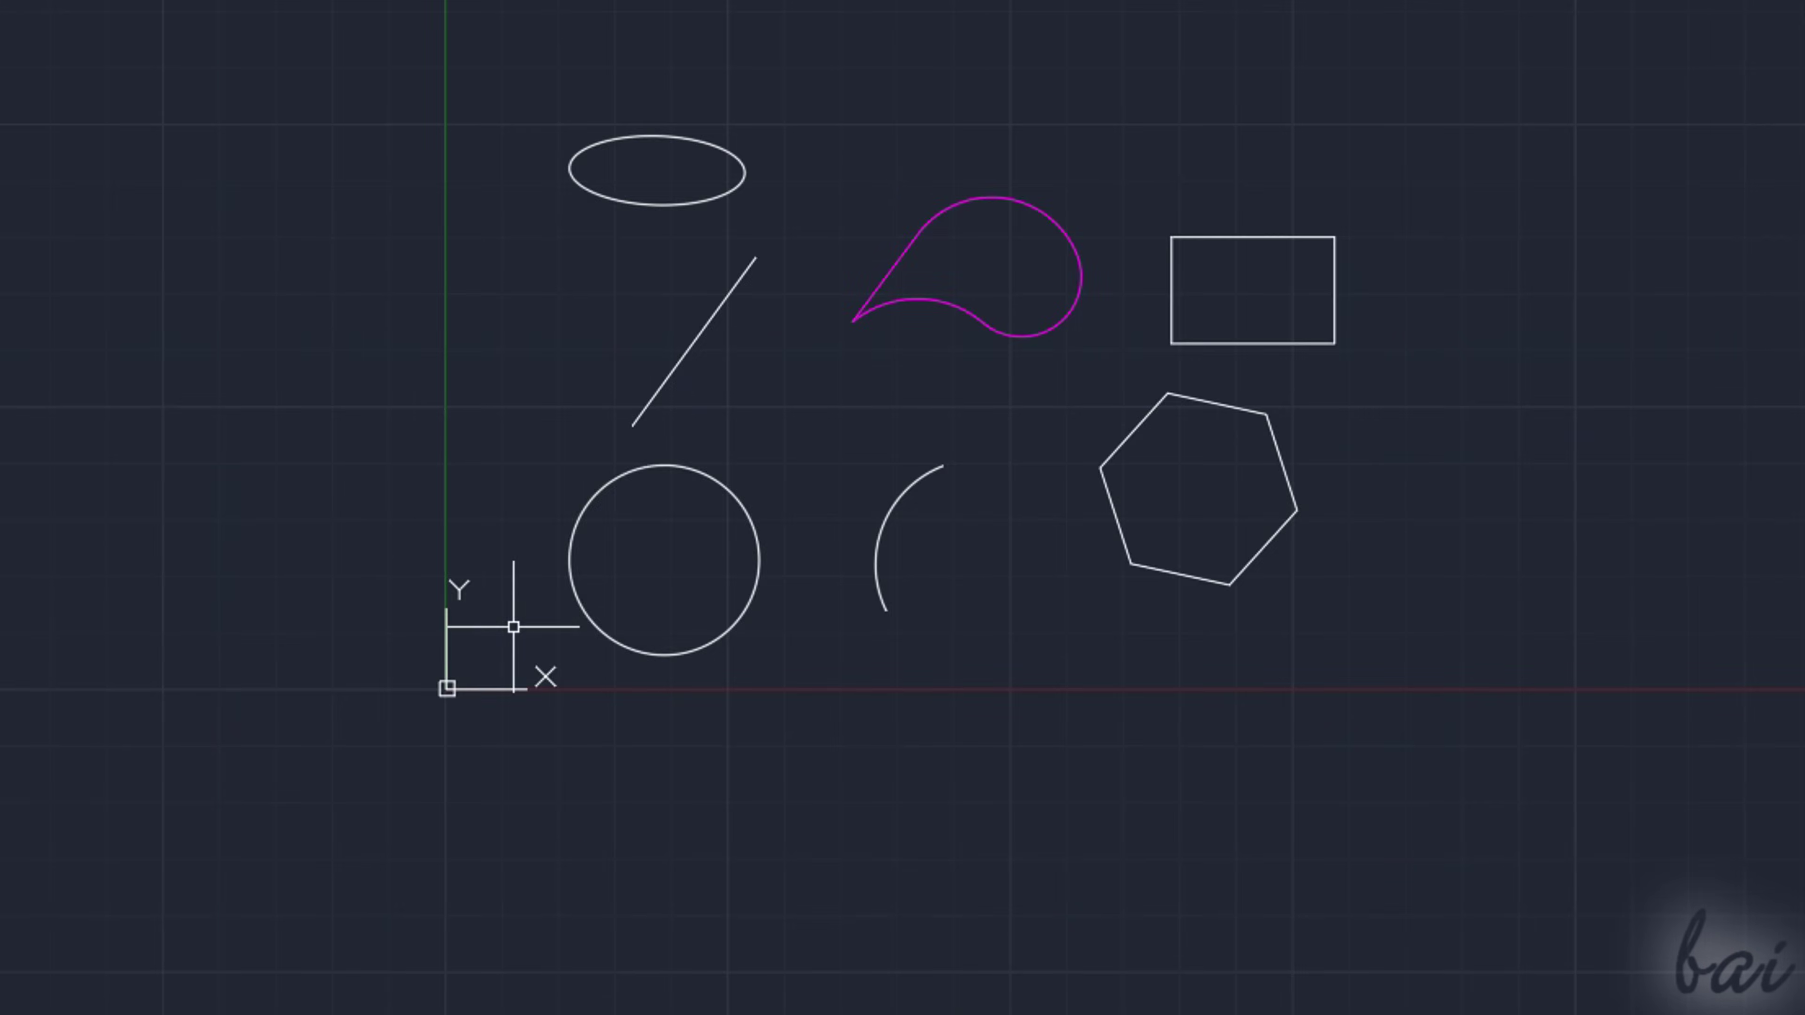
- Relocate the UCS origin with Move and Align to a point slightly up and to the right, closer to the circle
scroll(290, 669, "up", 5)
scroll(991, 628, "up", 3)
left_click(308, 857)
left_click(261, 857)
left_click(668, 581)
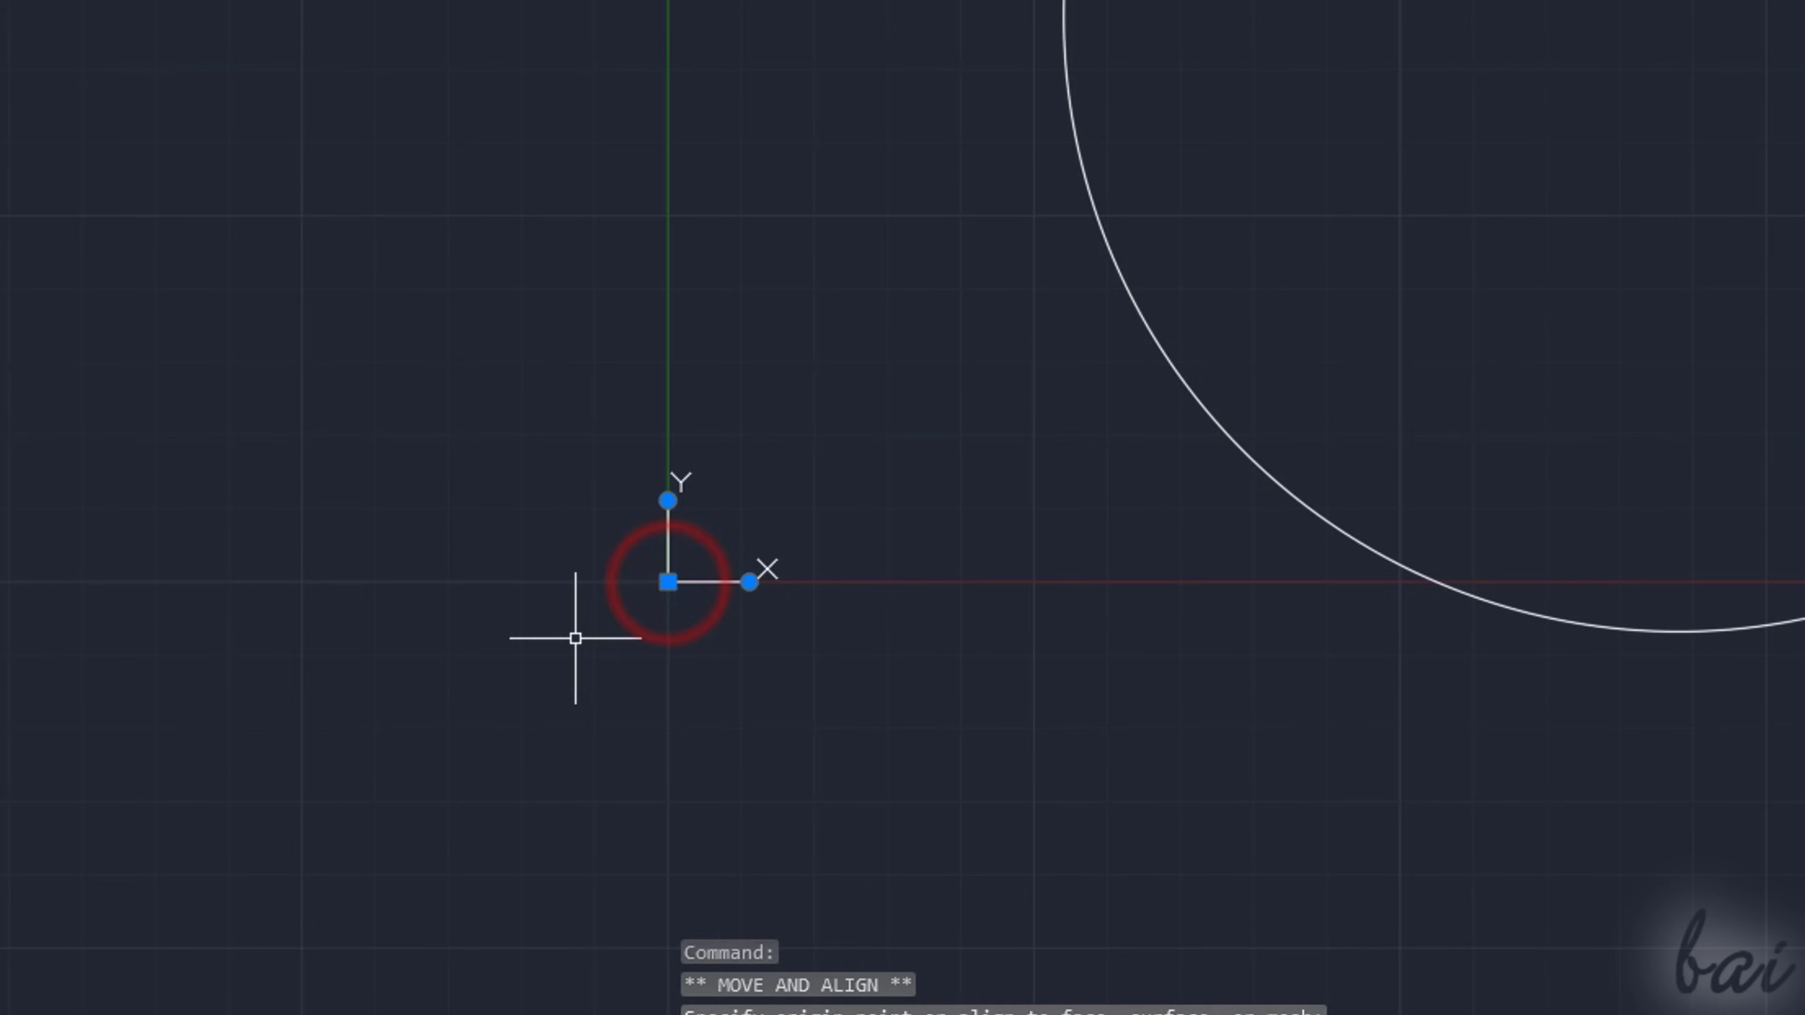
- Rotate the UCS by redirecting its X axis toward a point up and to the right, about 31° counterclockwise
scroll(564, 641, "down", 5)
scroll(994, 398, "up", 2)
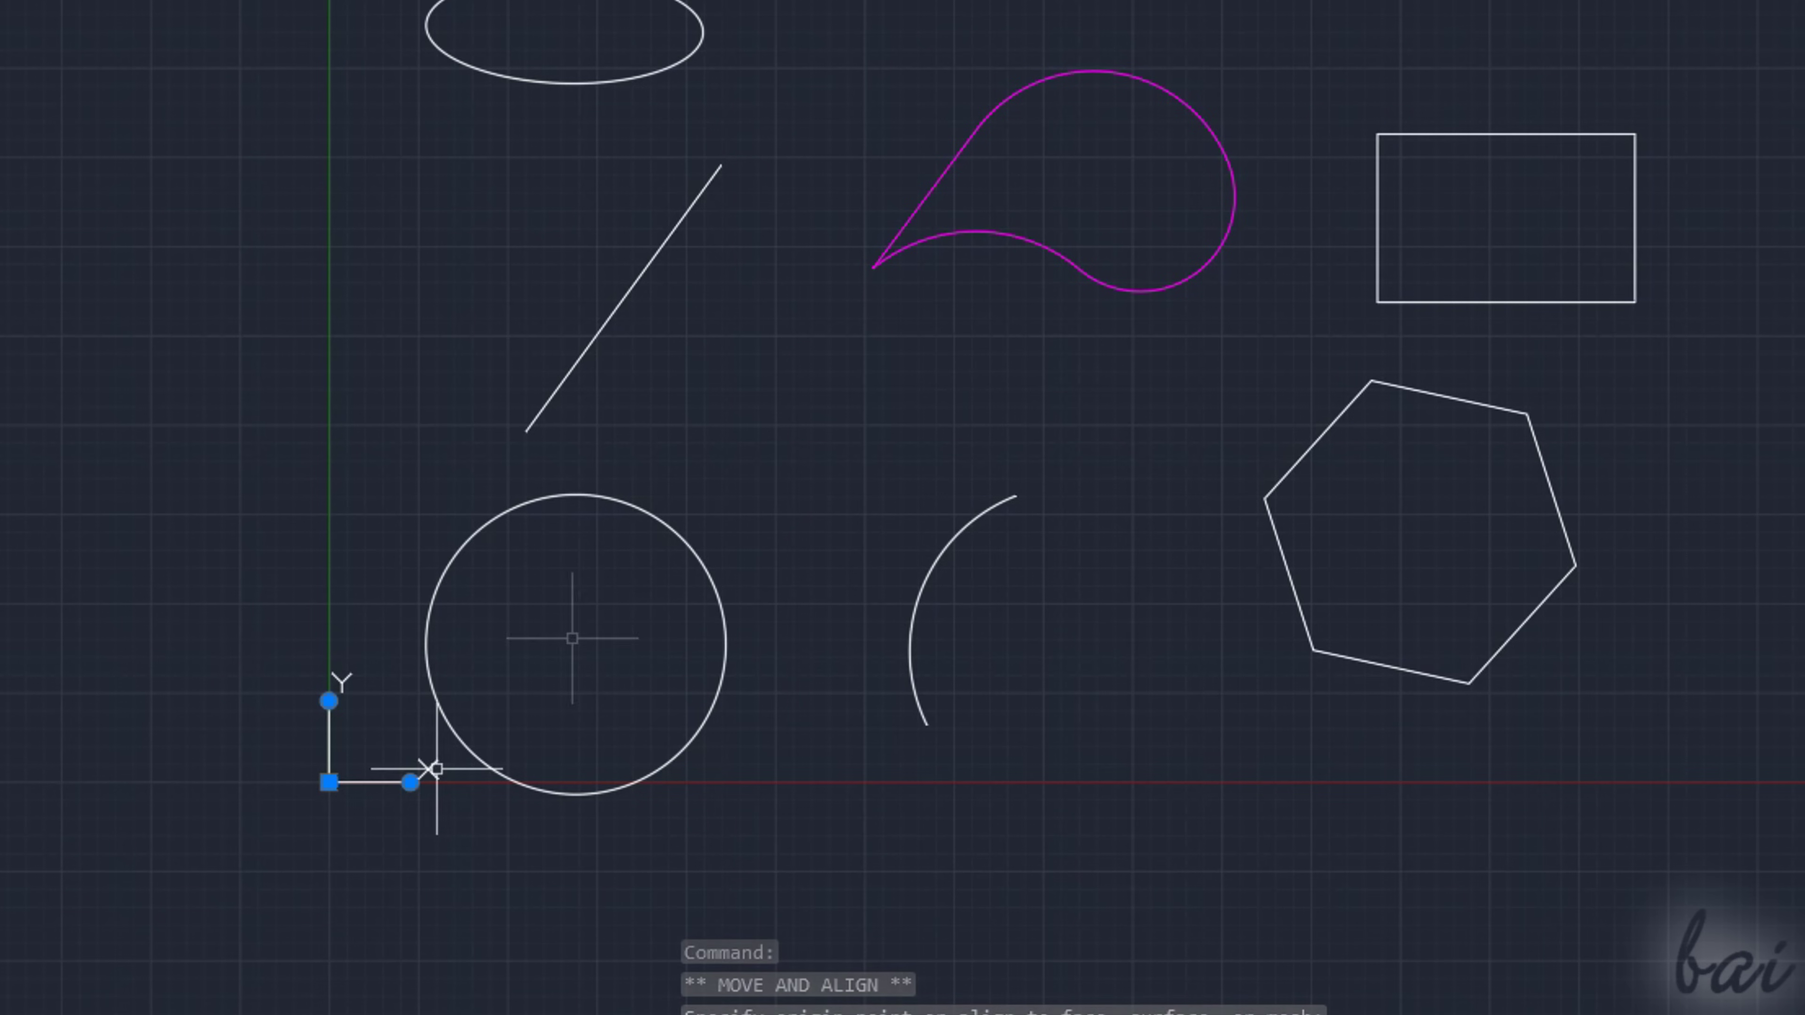
left_click(411, 782)
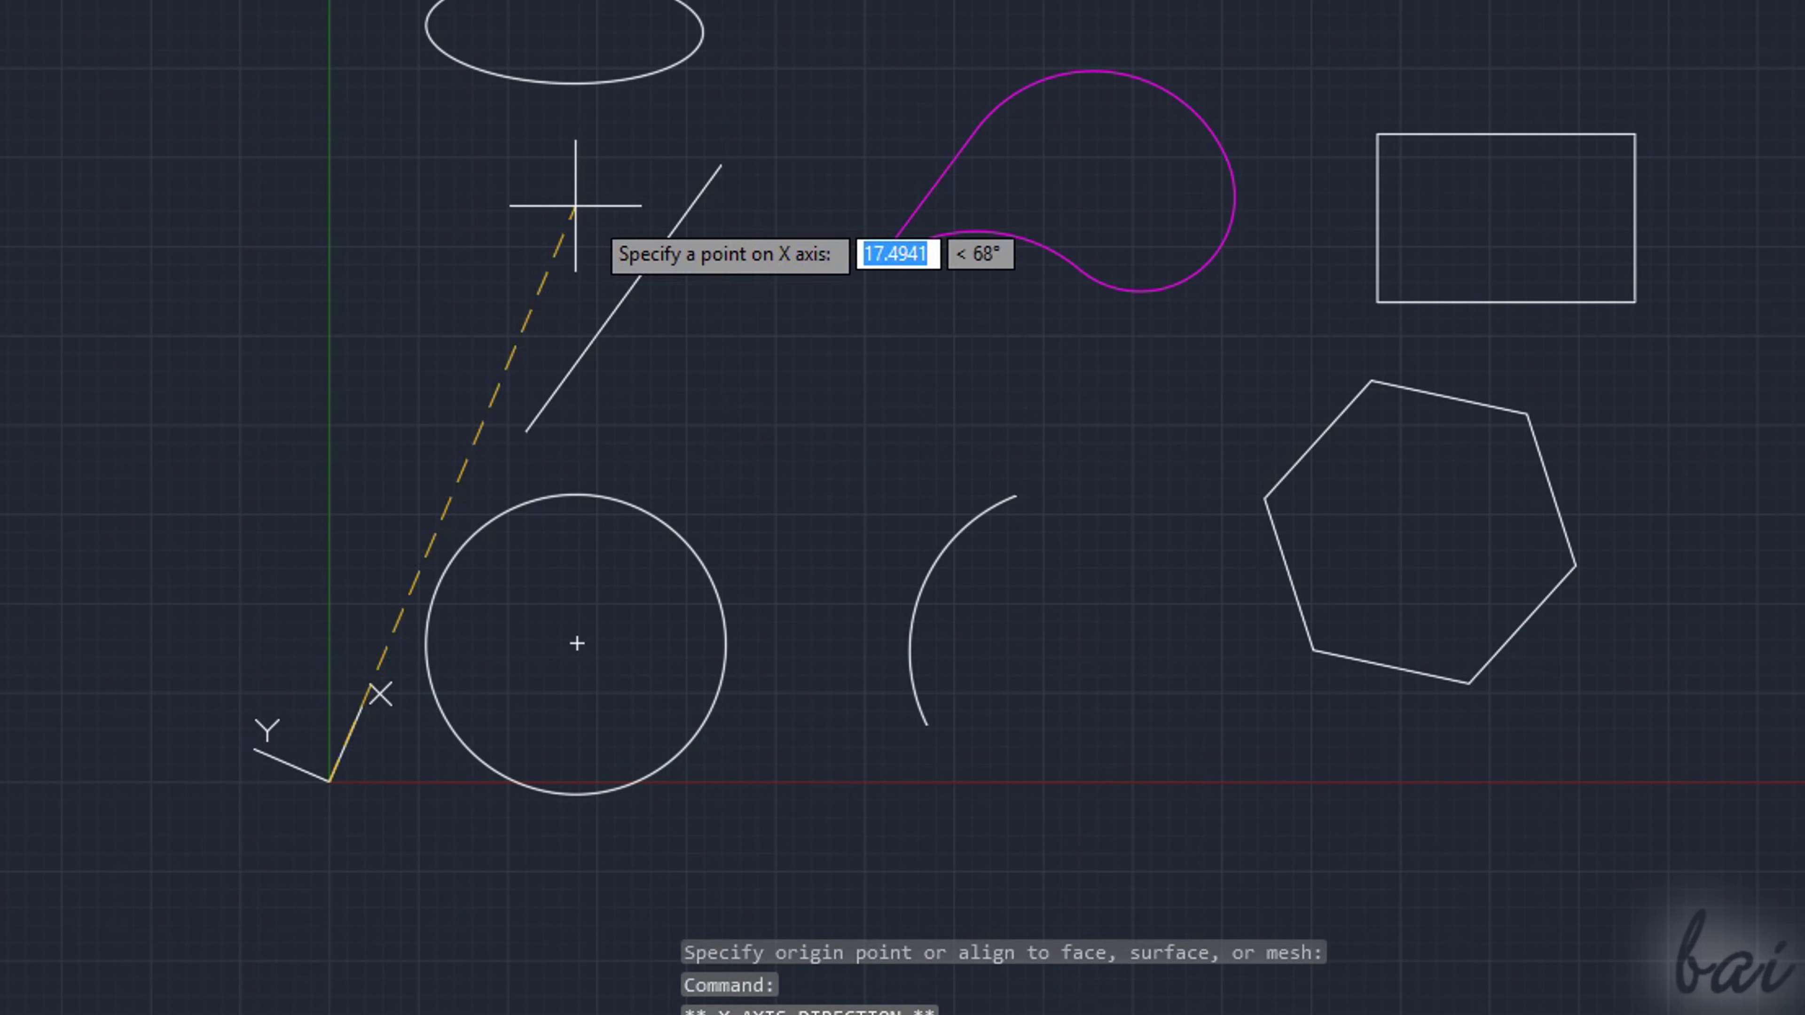
left_click(922, 427)
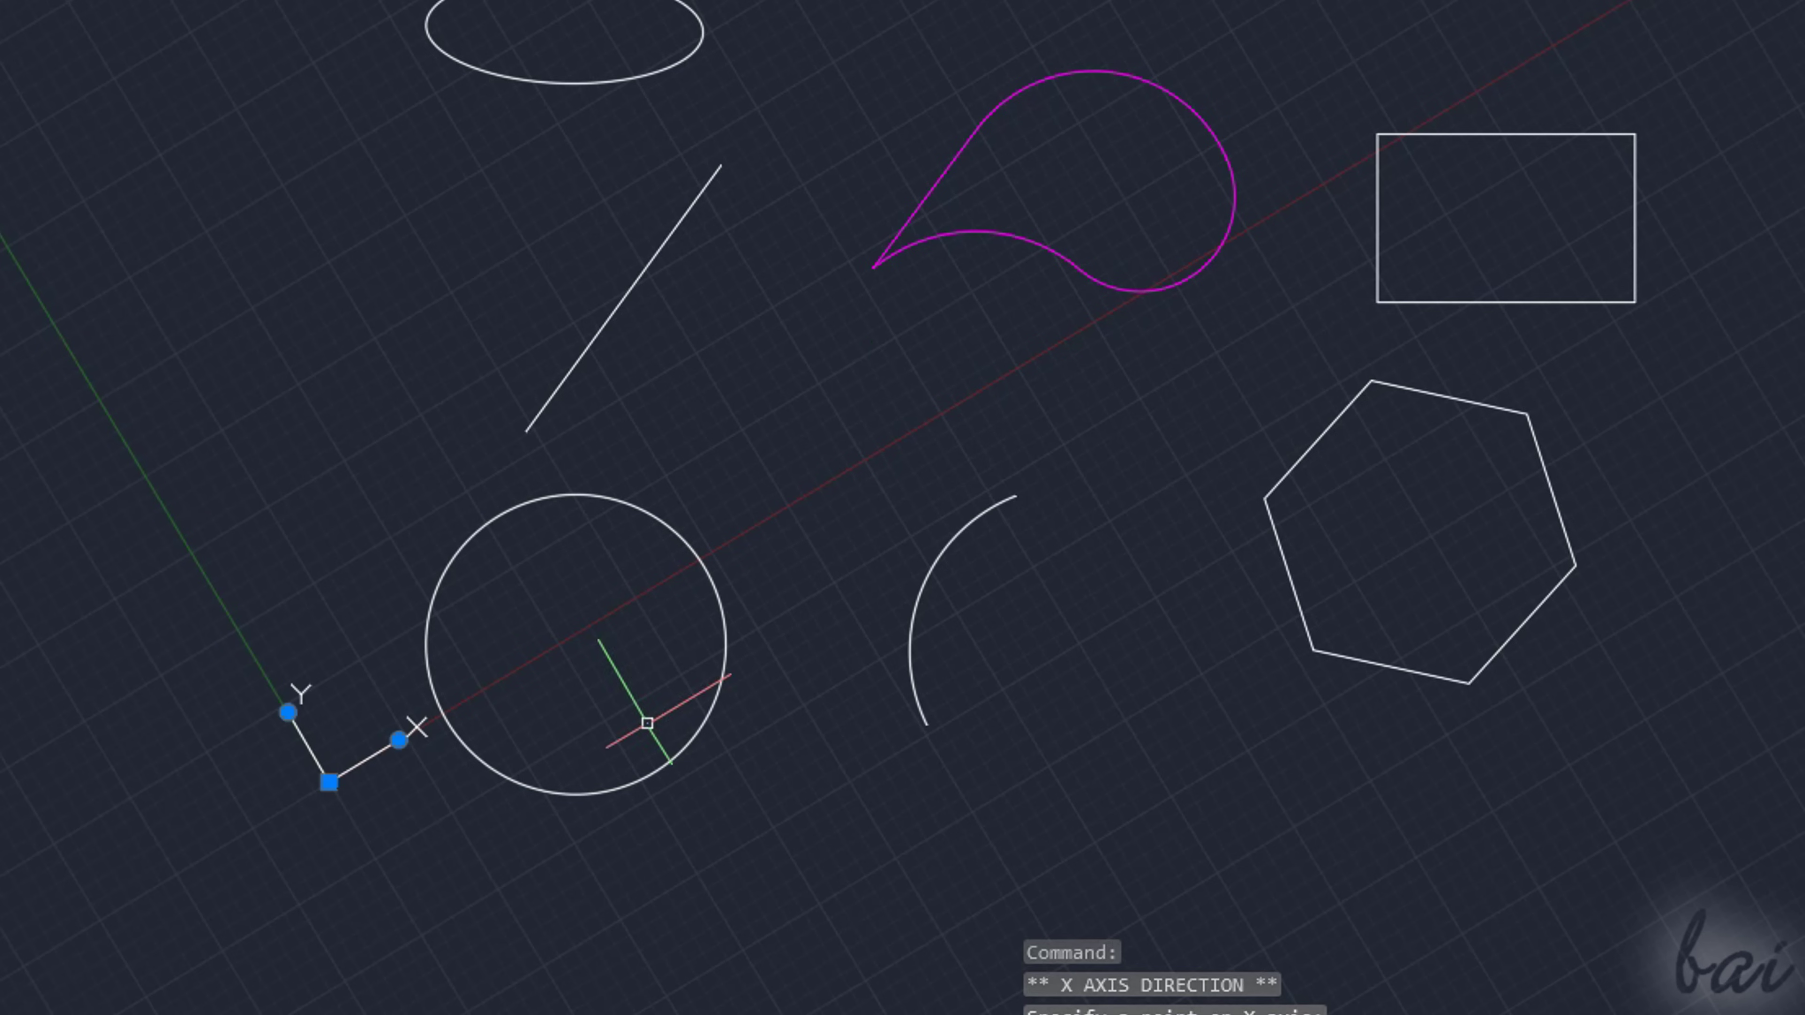
type("l")
key("Return")
left_click(310, 604)
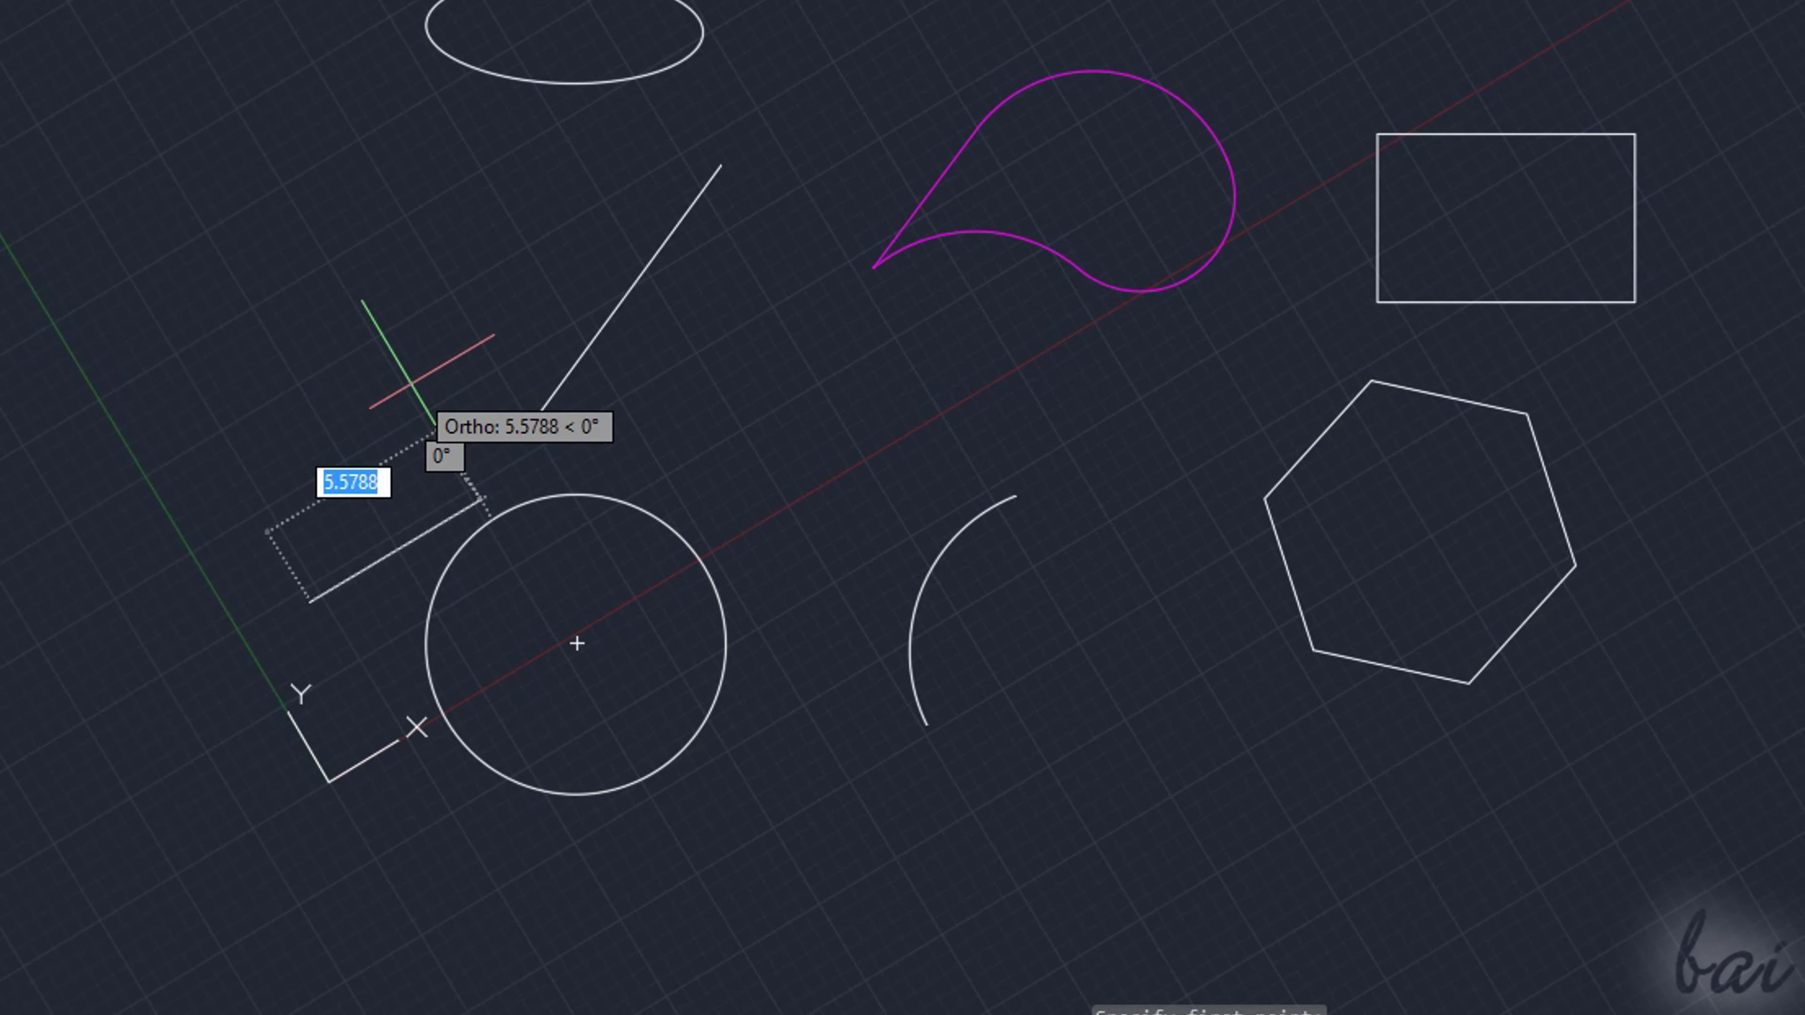
key("Escape")
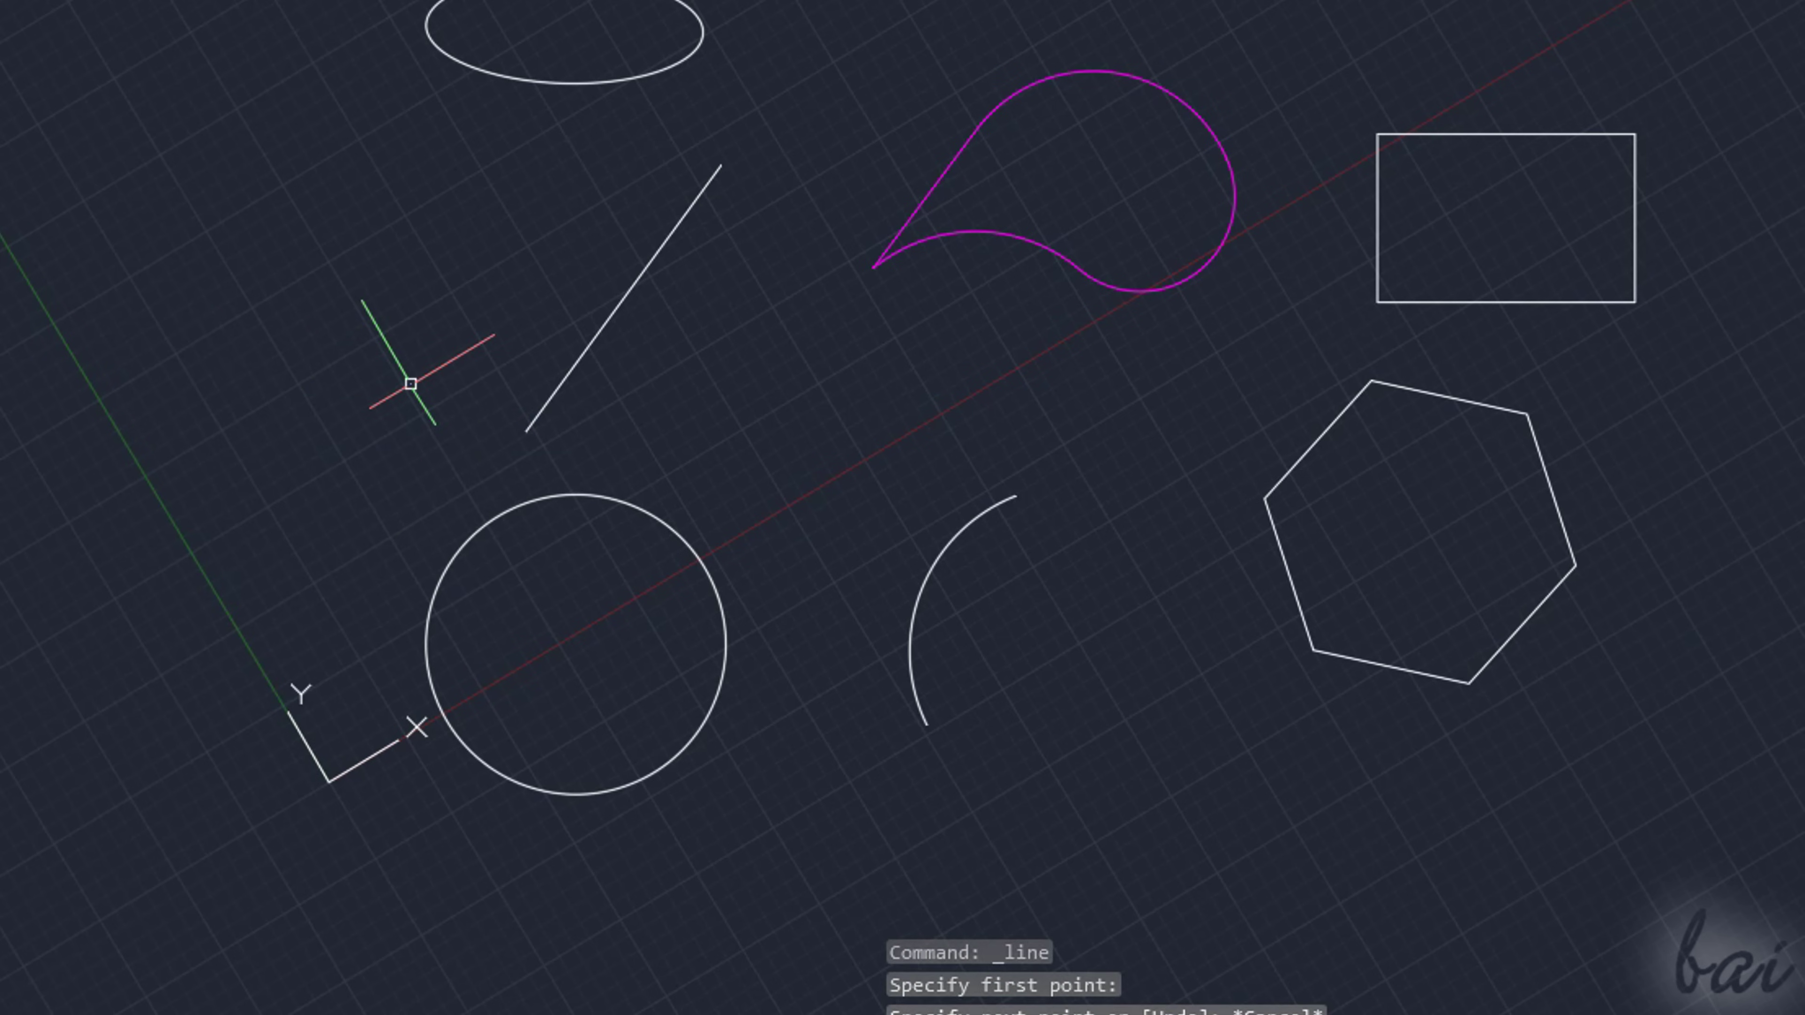
- Open the Save Drawing As dialog and start editing the file name Drawing1.dwg
left_click(32, 29)
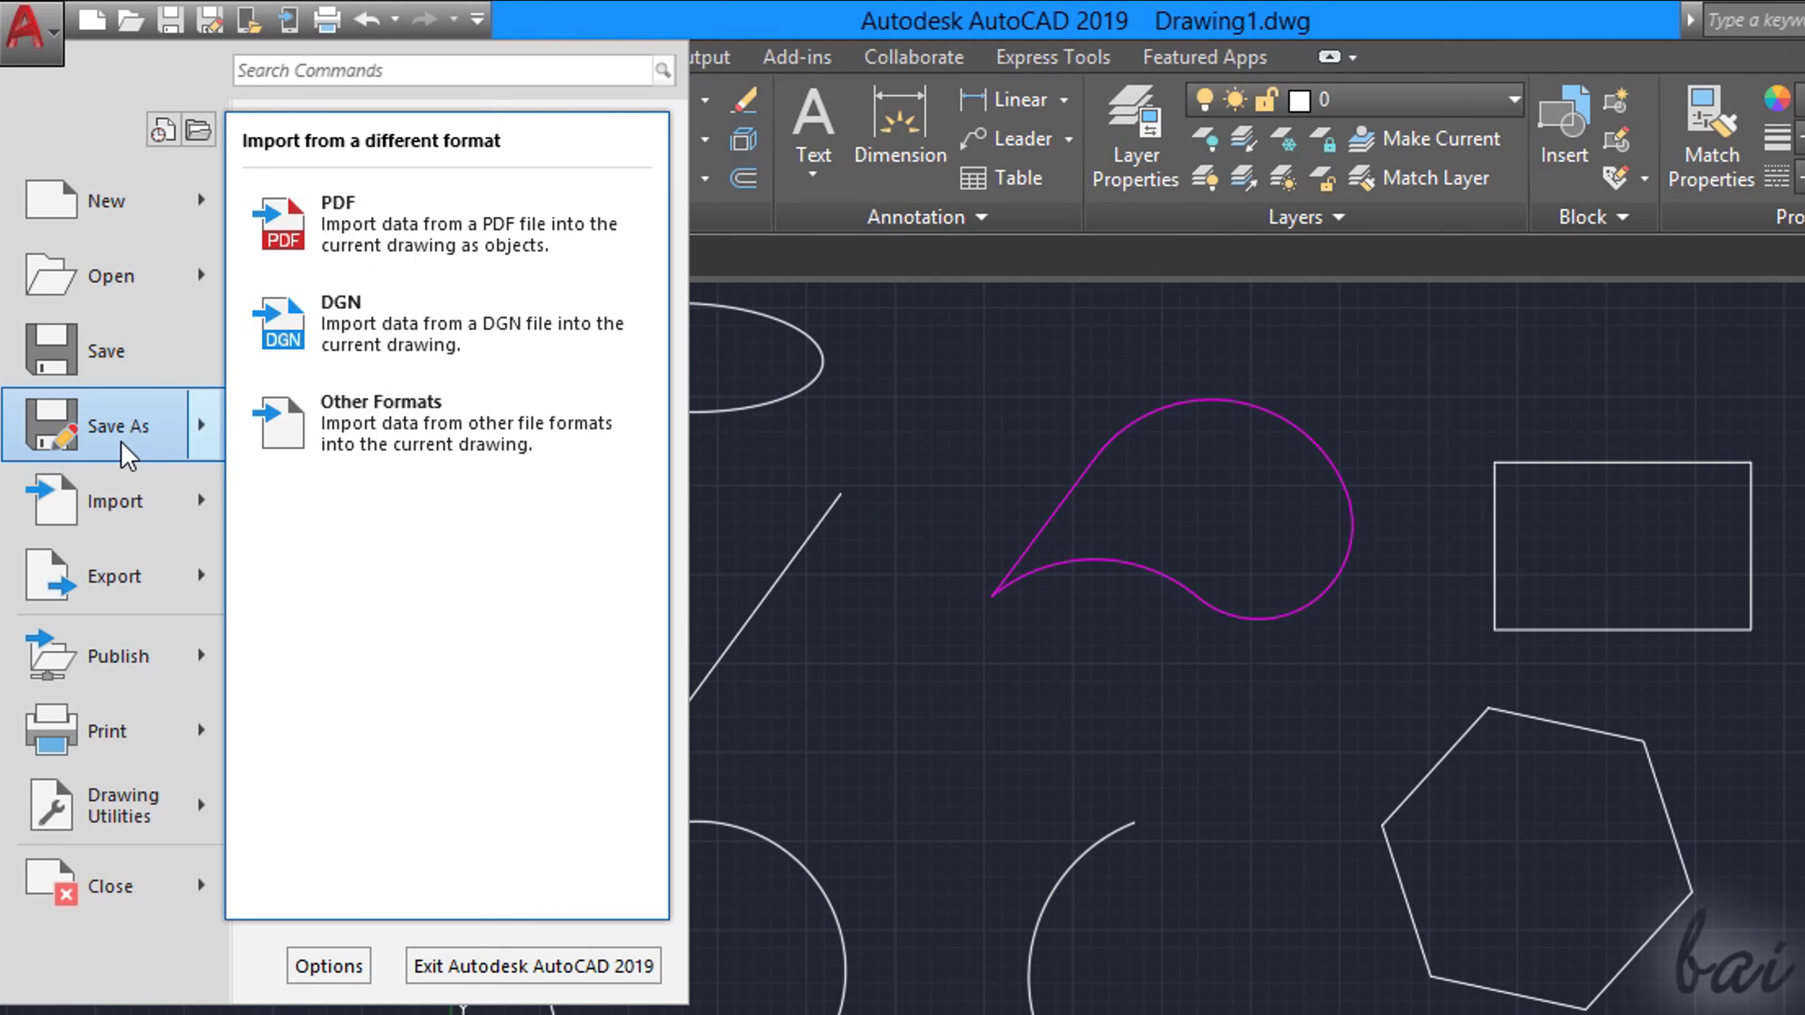
mouse_move(125, 454)
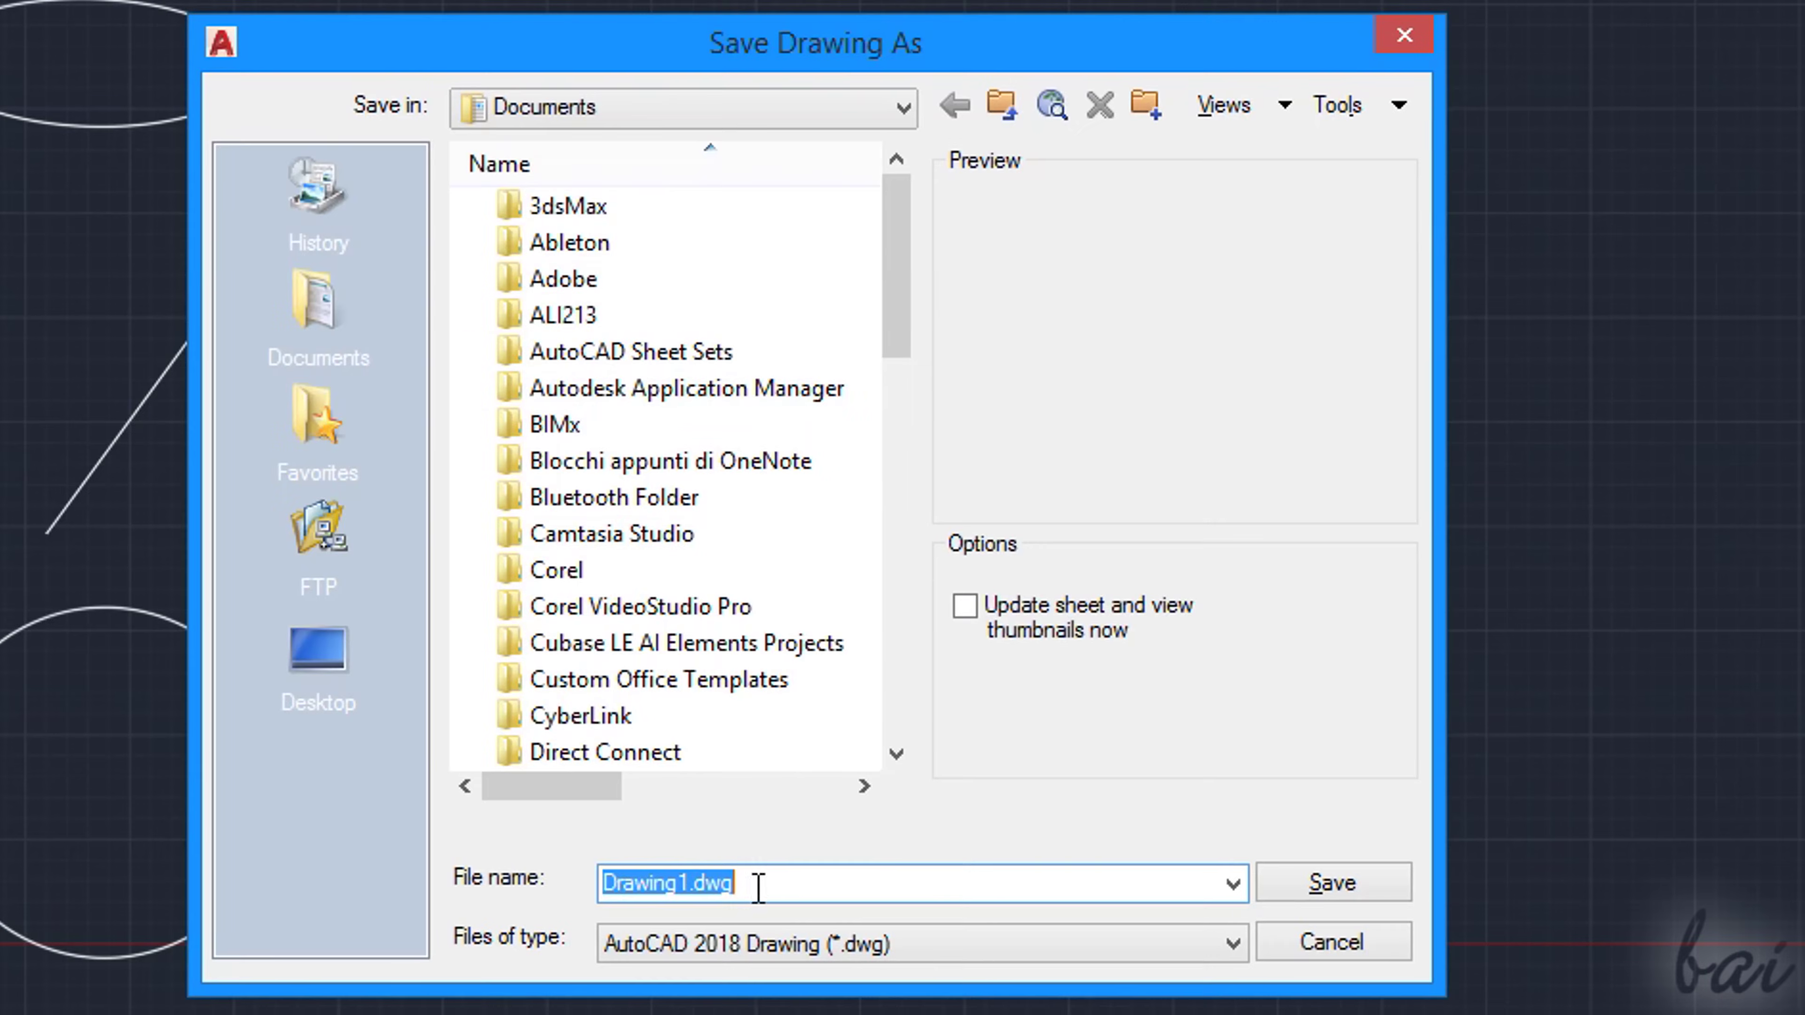
double_click(751, 889)
left_click(691, 885)
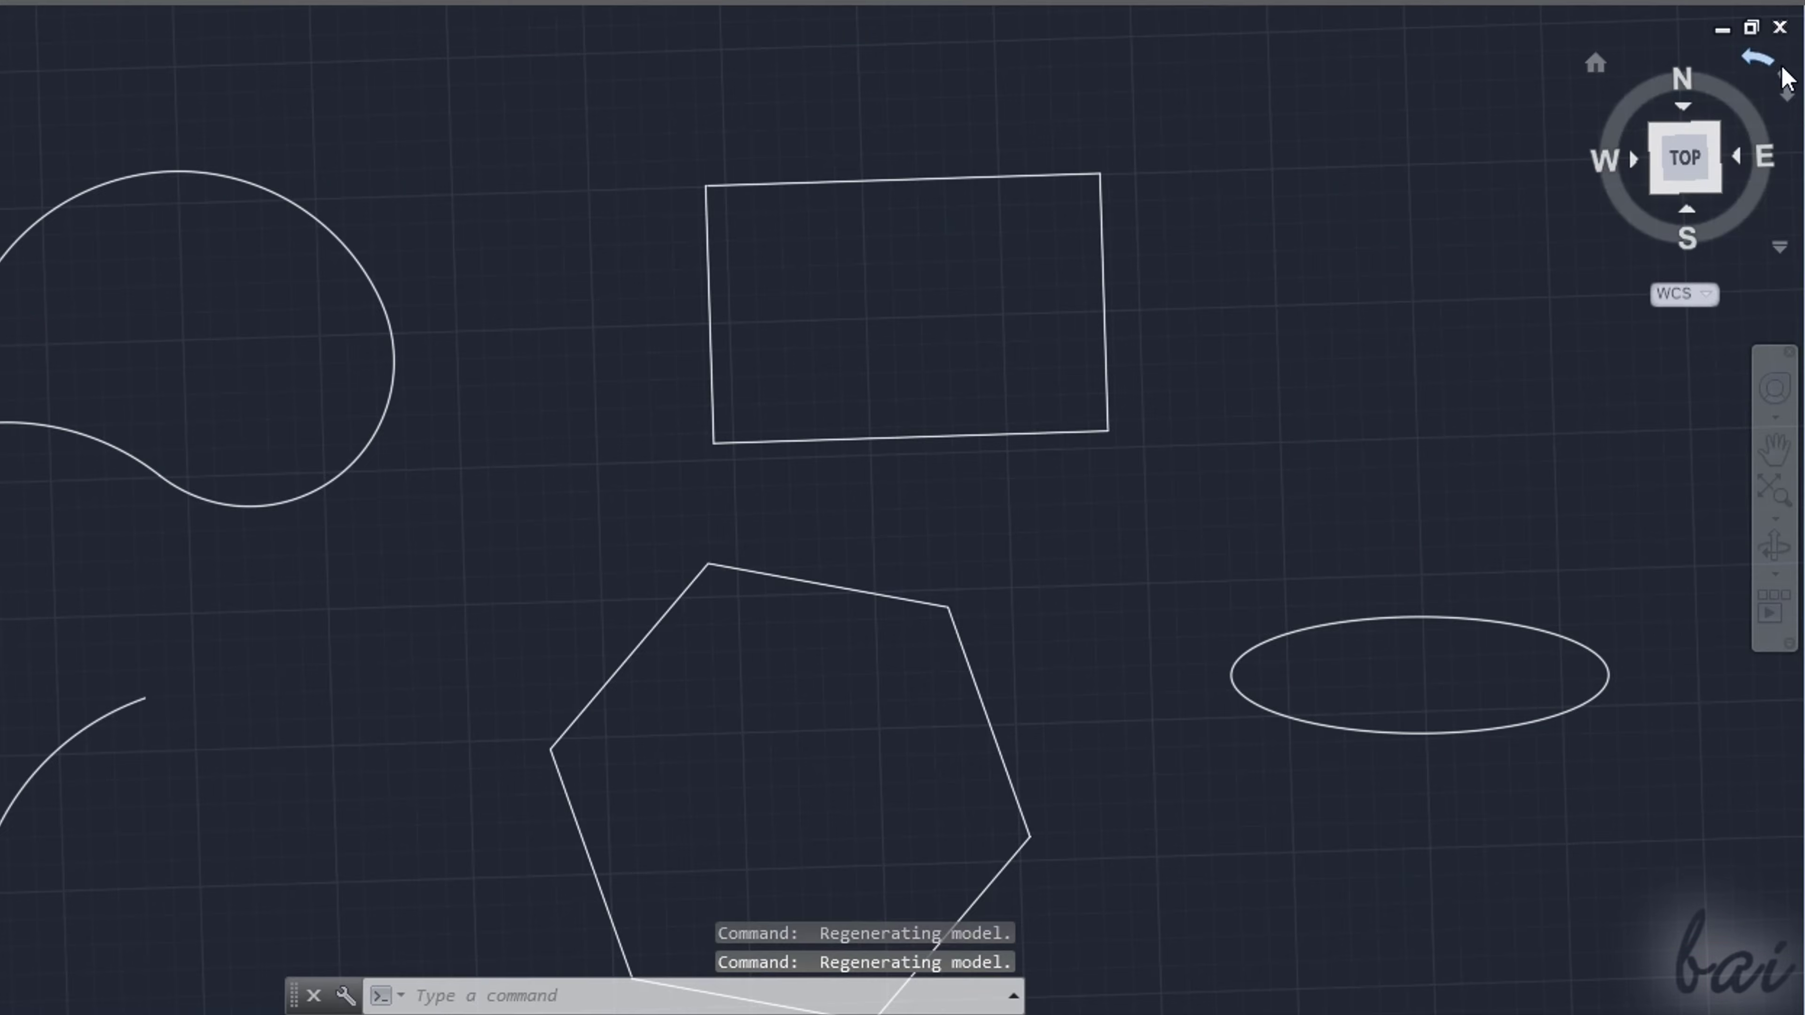
- Rotate the top view in 90° turns with the ViewCube until north points up again
left_click(1782, 76)
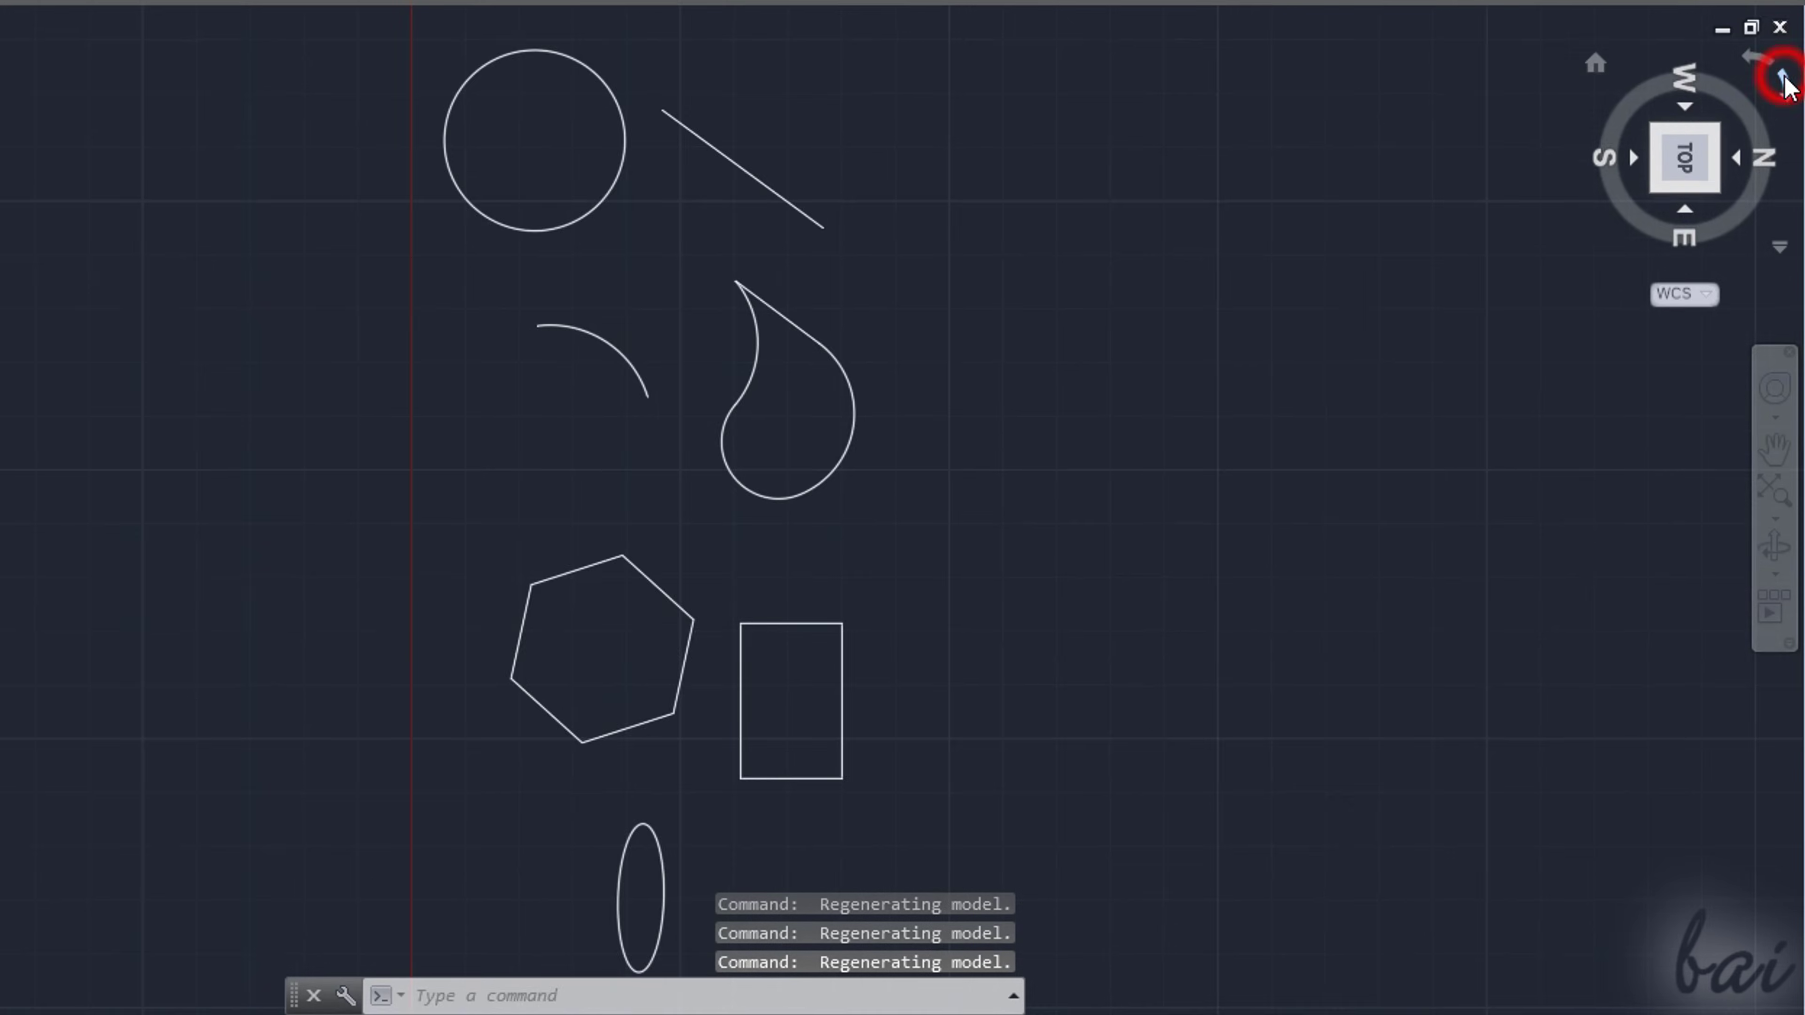
left_click(1785, 85)
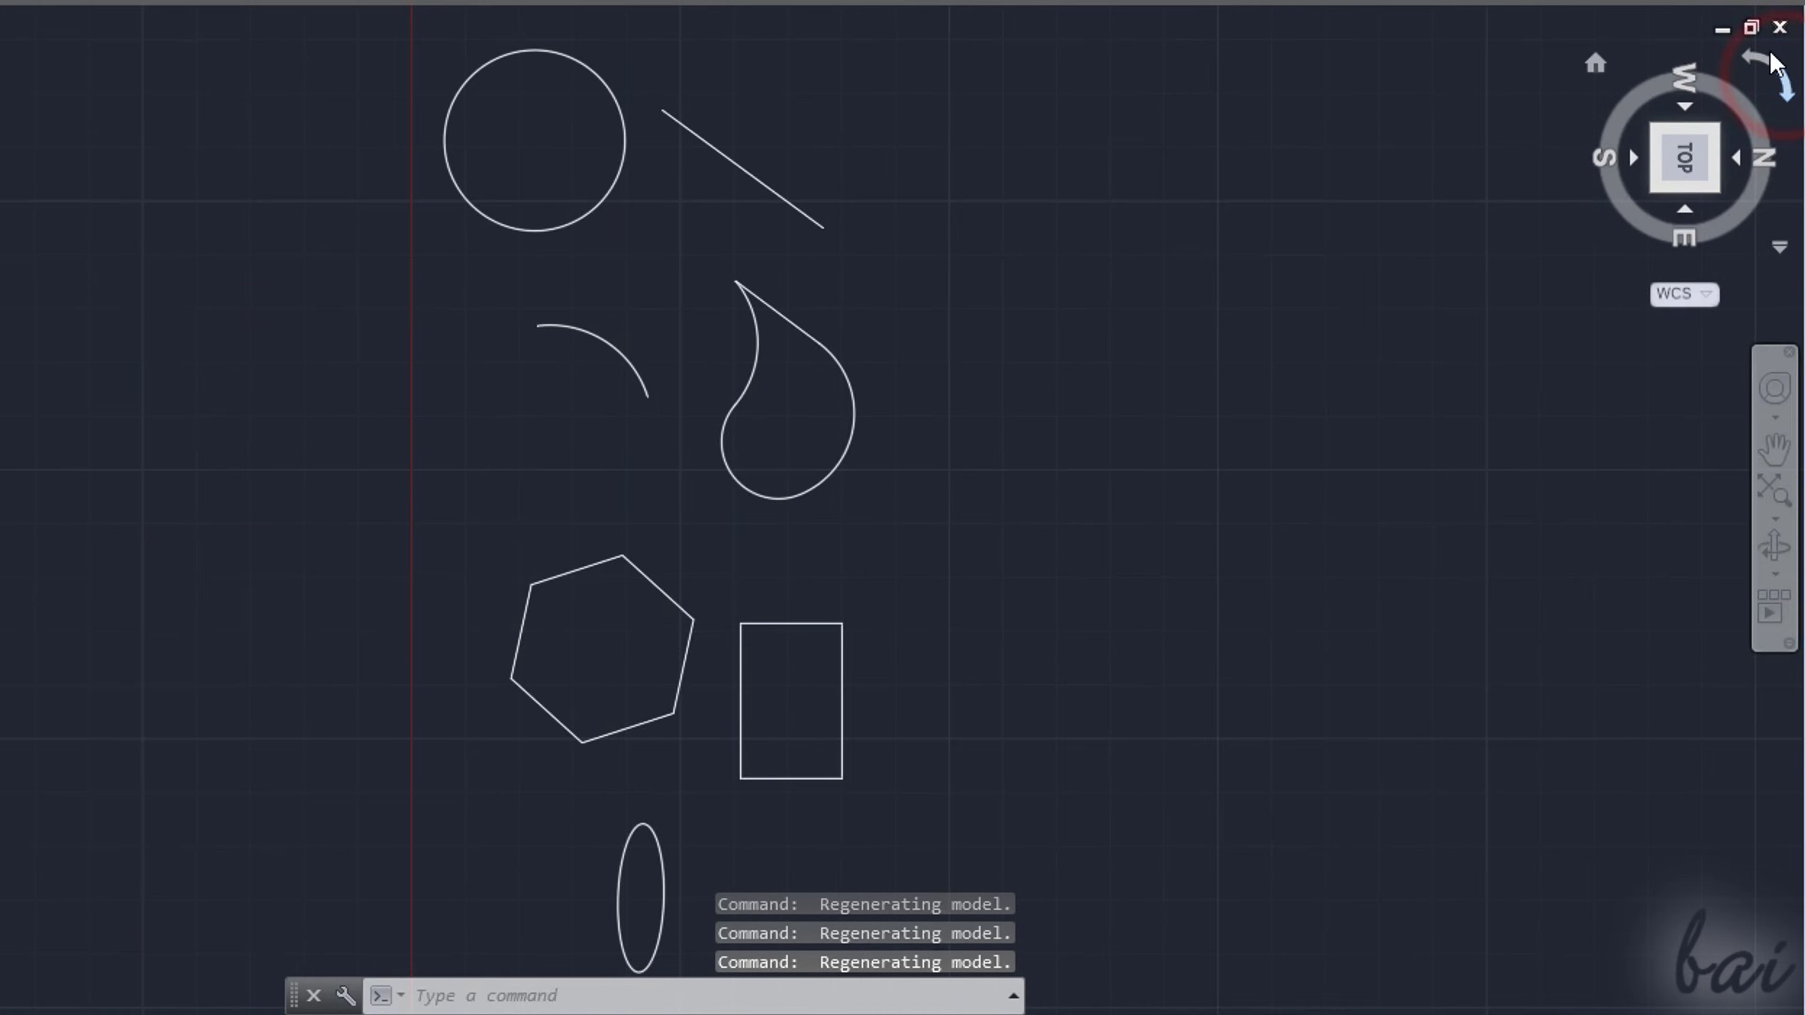
left_click(1790, 100)
left_click(1787, 88)
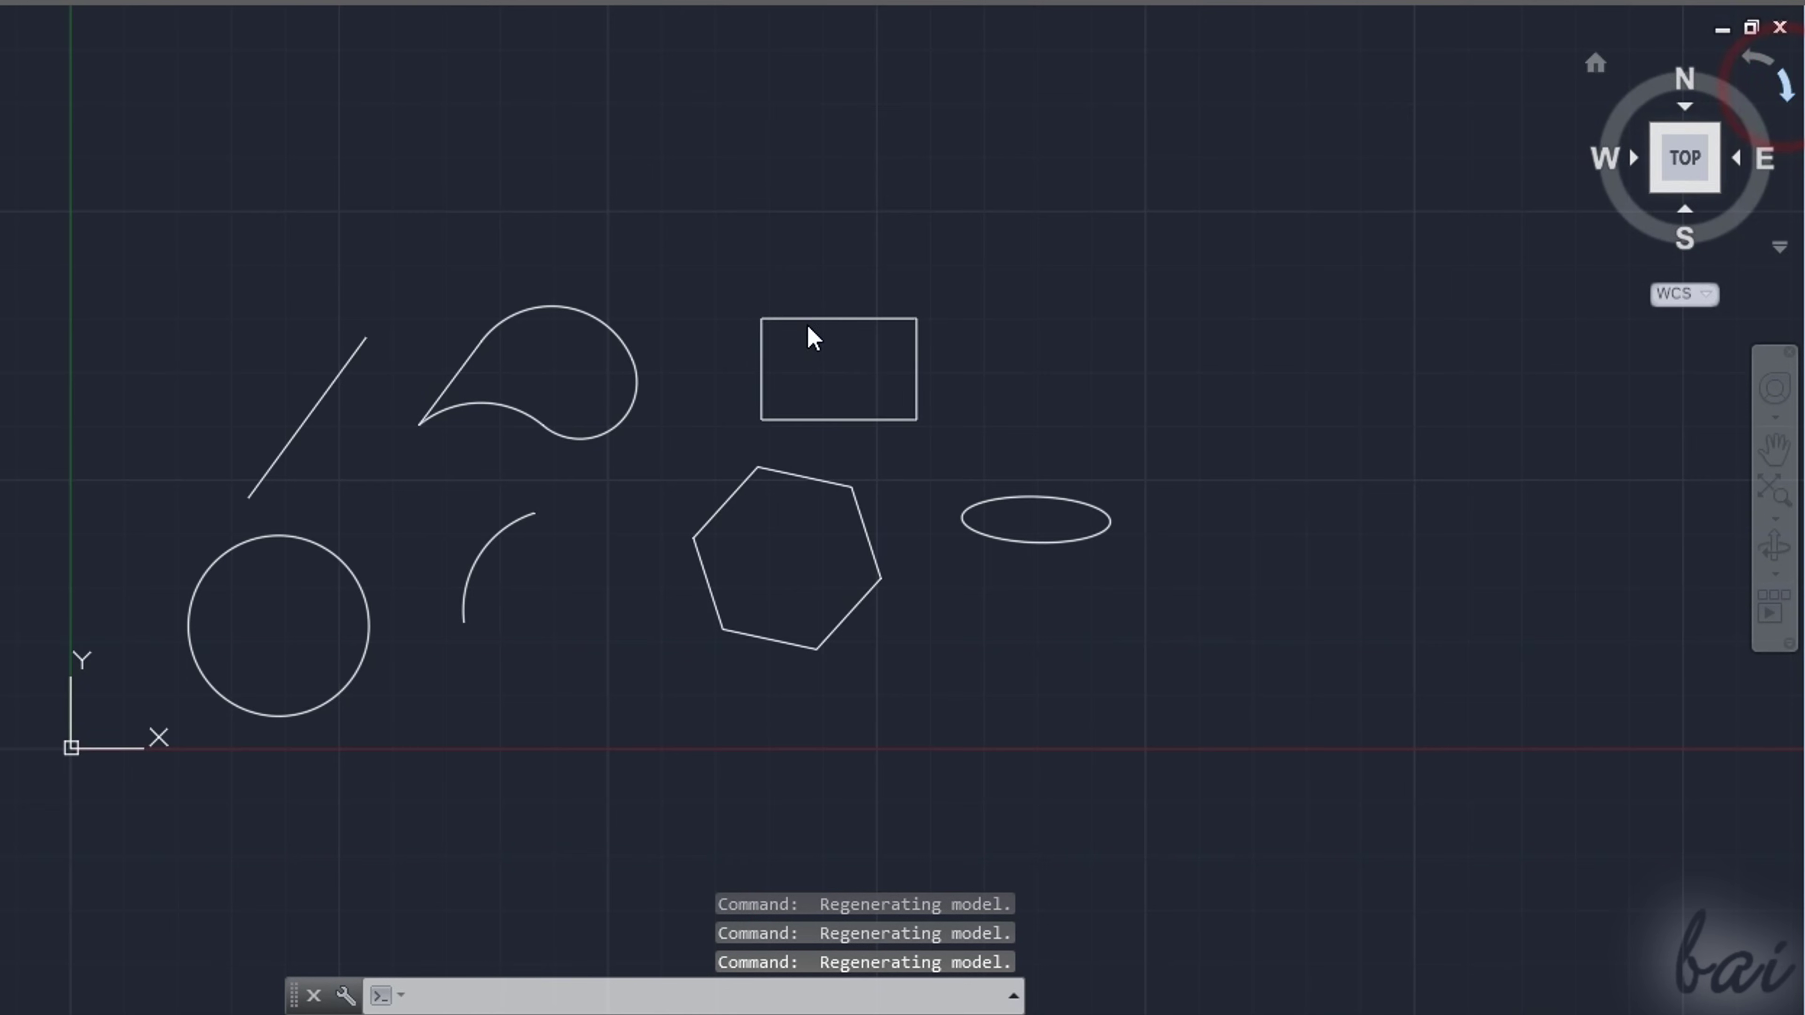